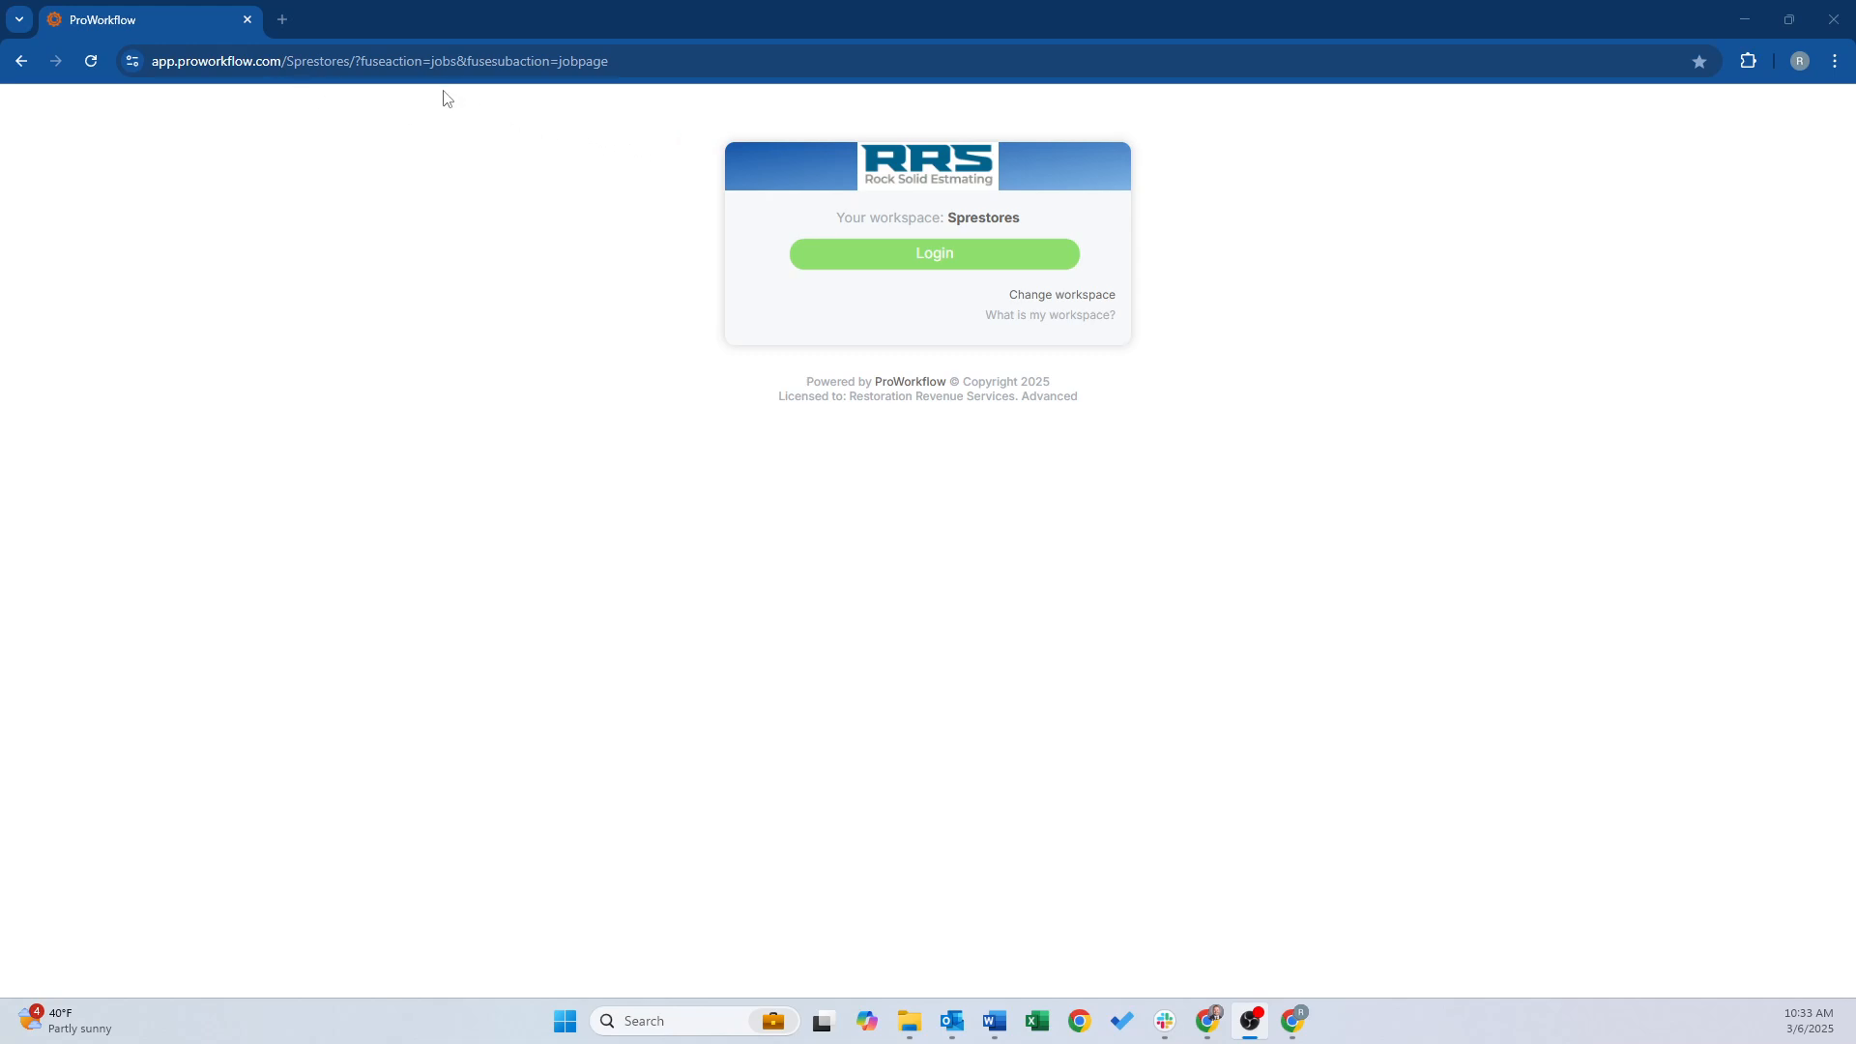
Load rrspros.com in a new tab and follow its CLIENT LOGIN to the ProWorkflow login page
{"action": "left_click", "coordinate": [284, 21]}
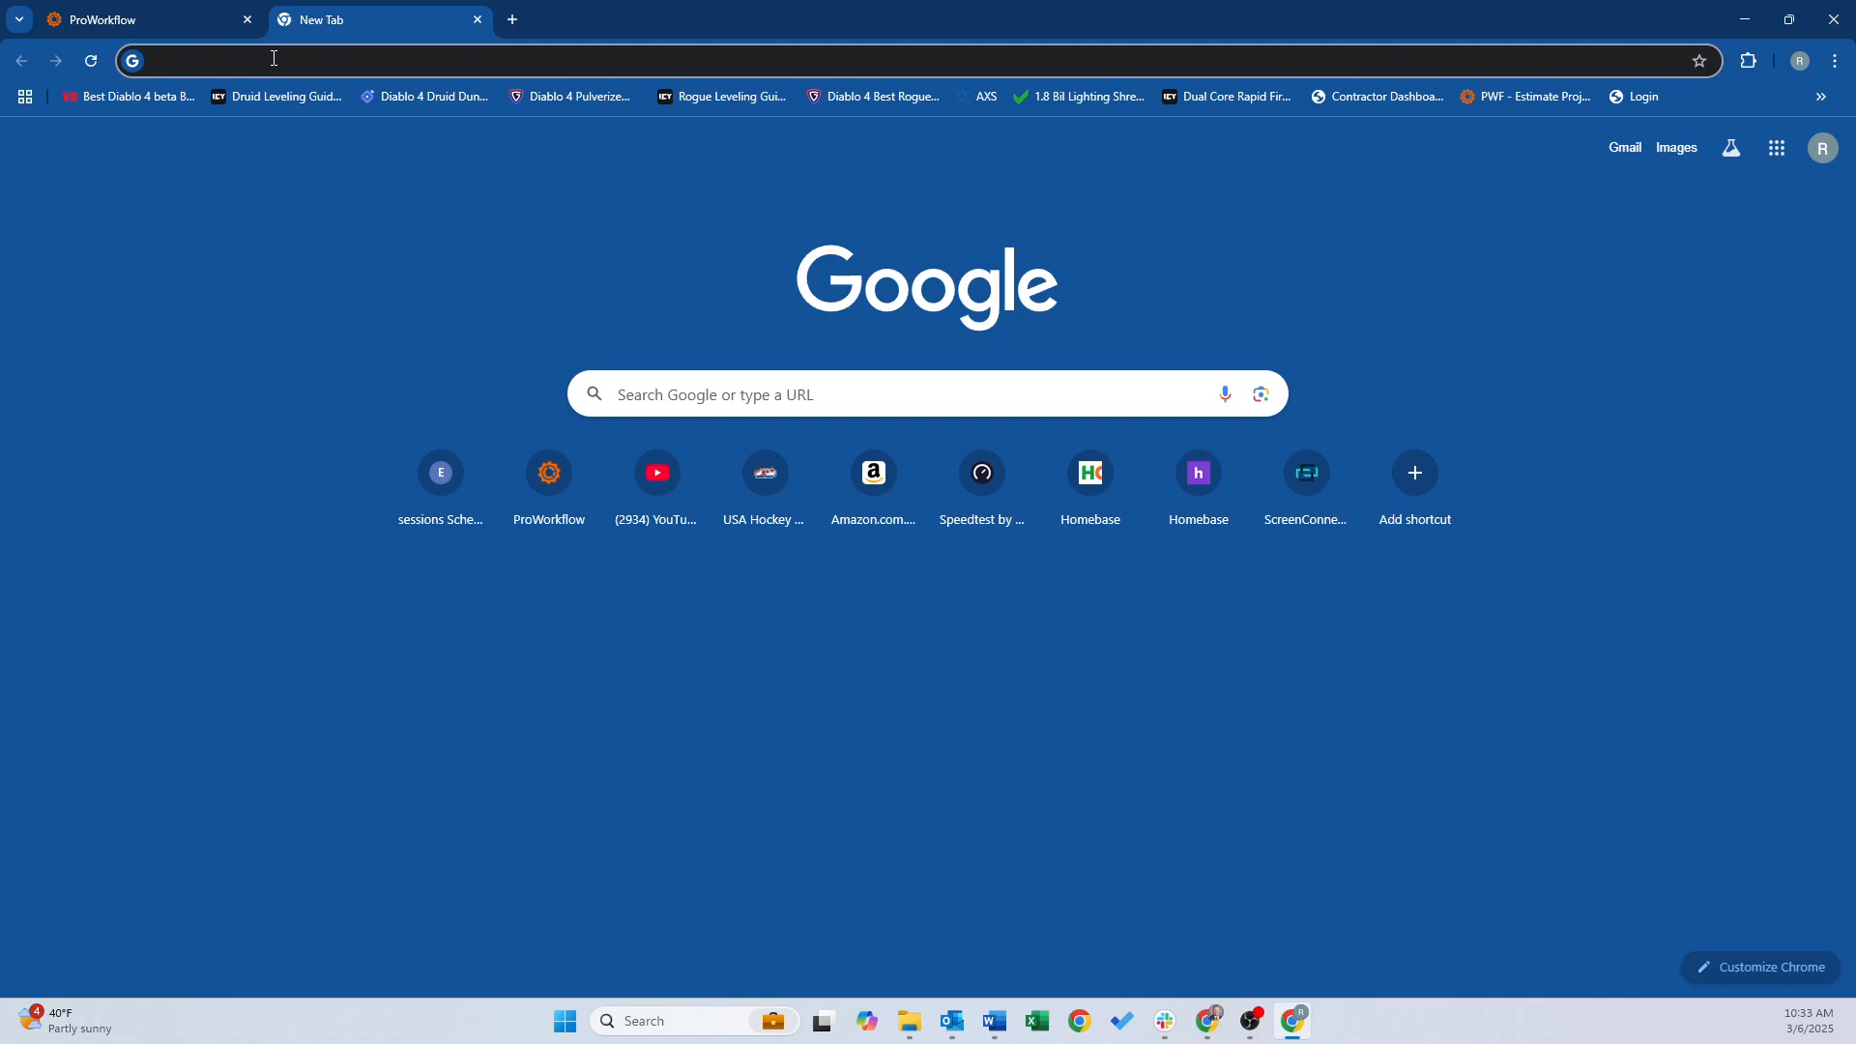
{"action": "type", "text": "rrspr"}
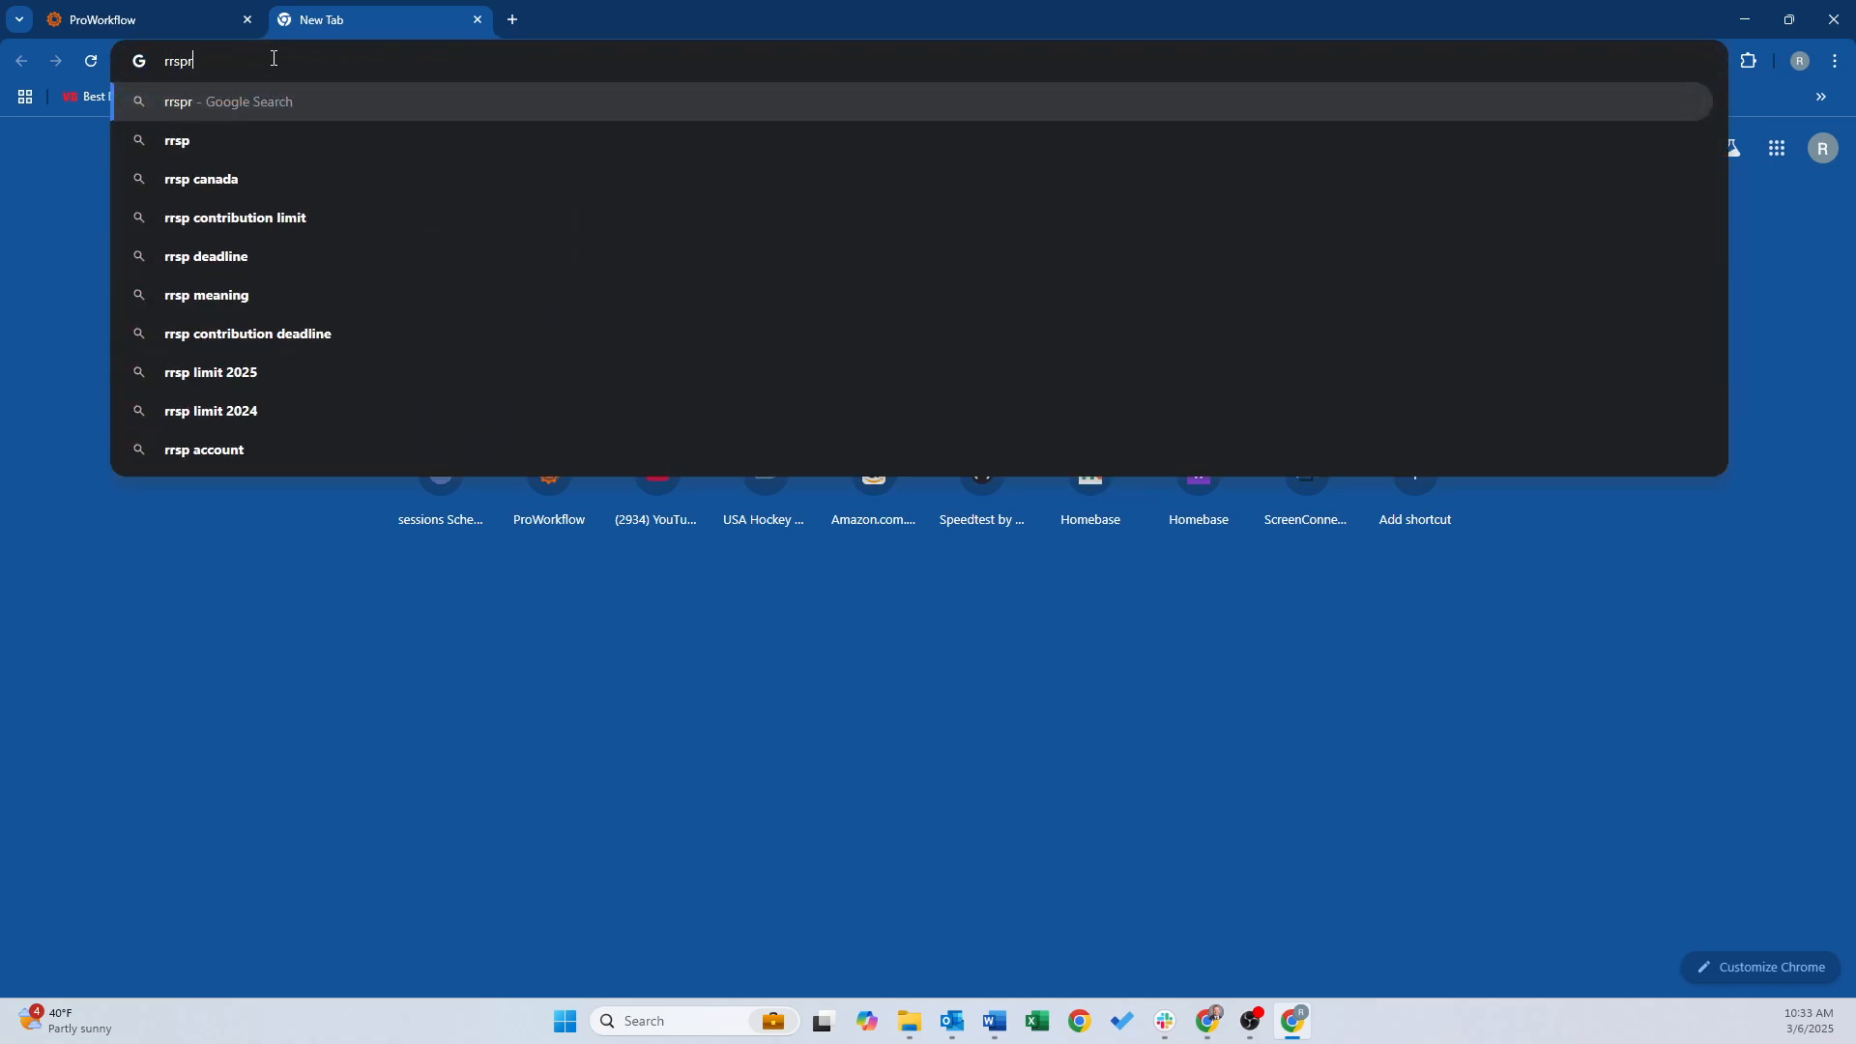
{"action": "type", "text": "os.com"}
{"action": "key", "text": "Return"}
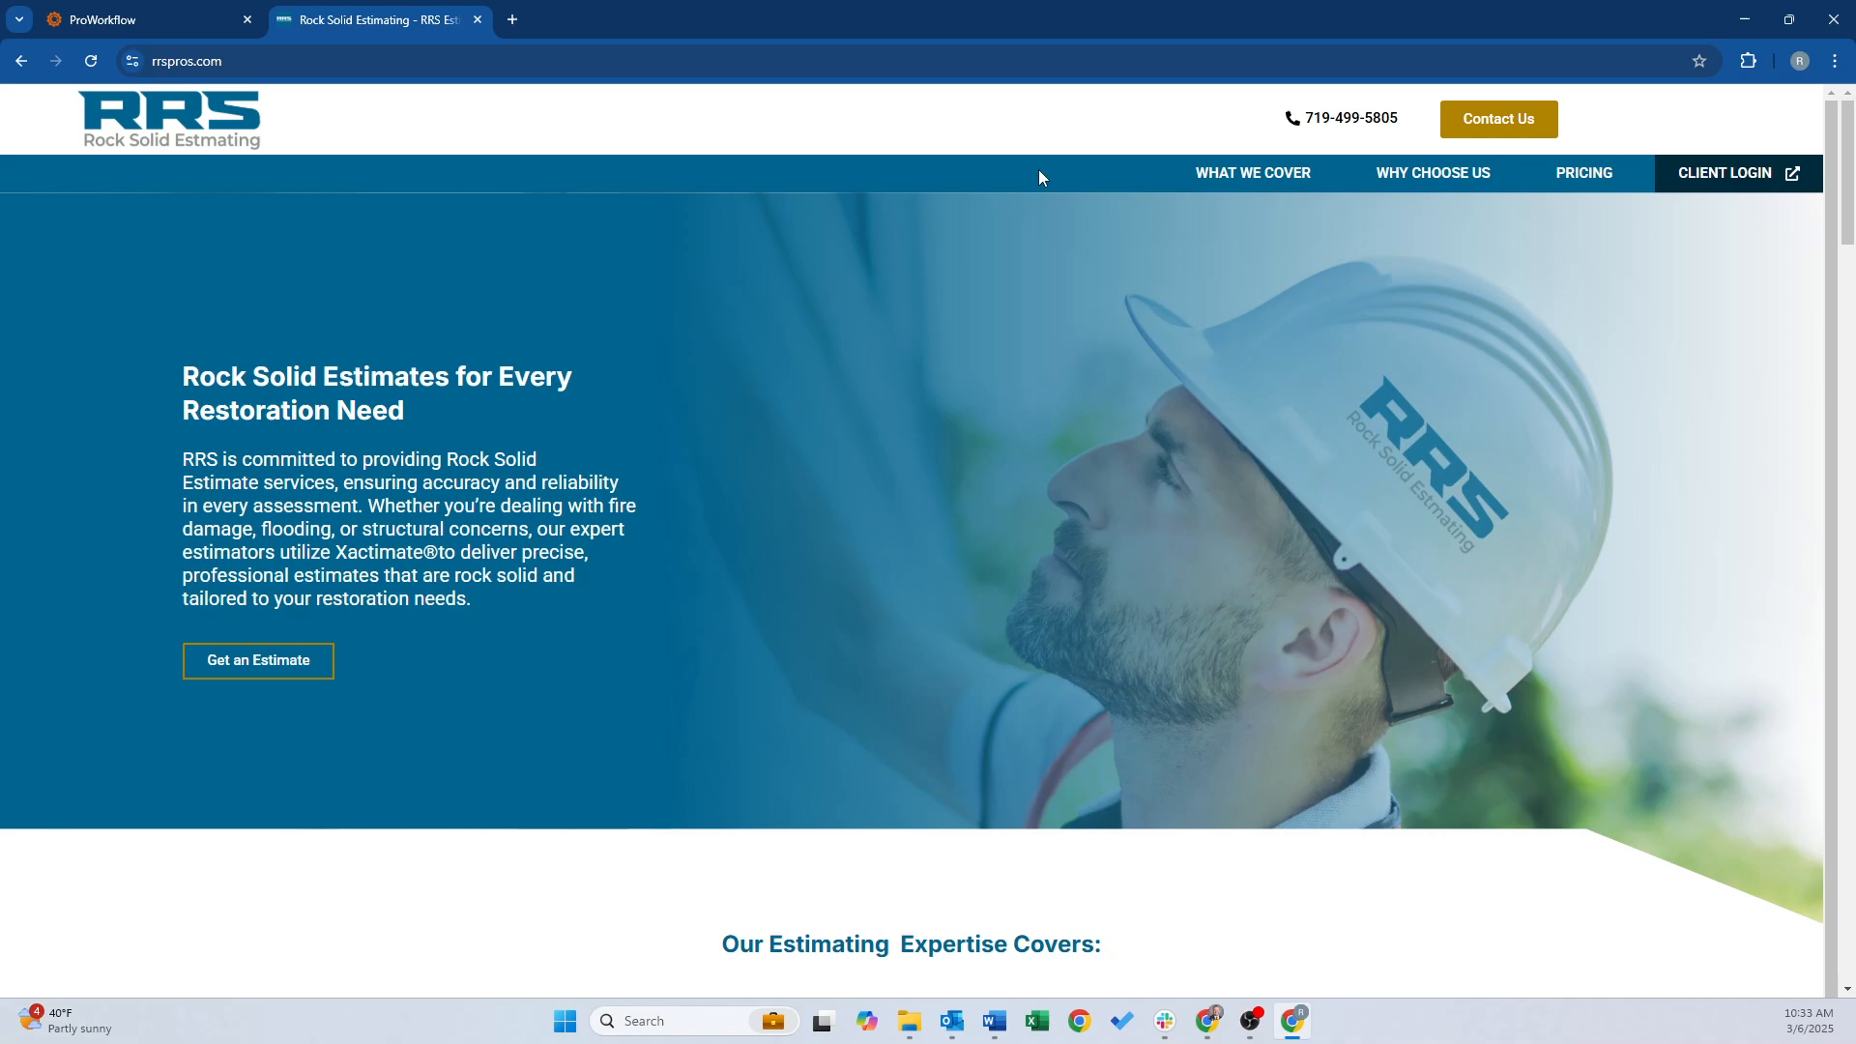
{"action": "left_click", "coordinate": [1697, 180]}
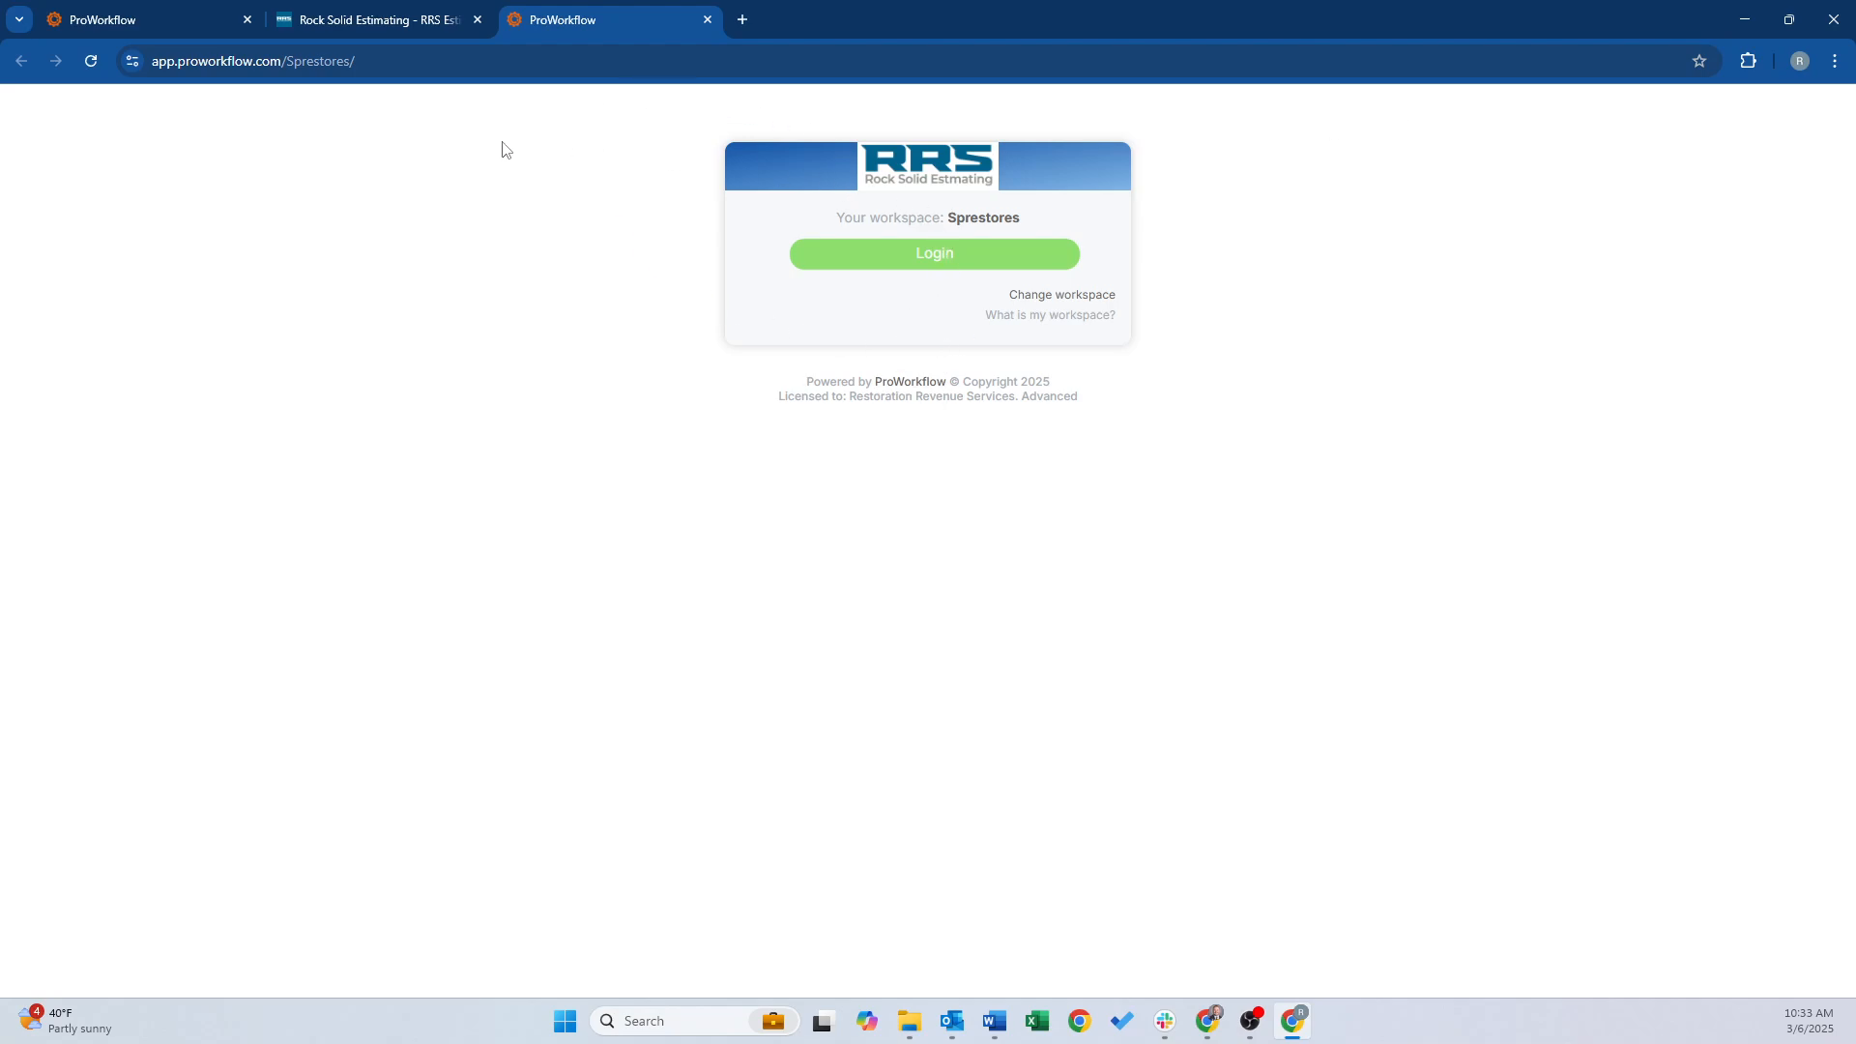
Close the duplicate ProWorkflow tab and sign in with the saved credentials
{"action": "left_click", "coordinate": [247, 20]}
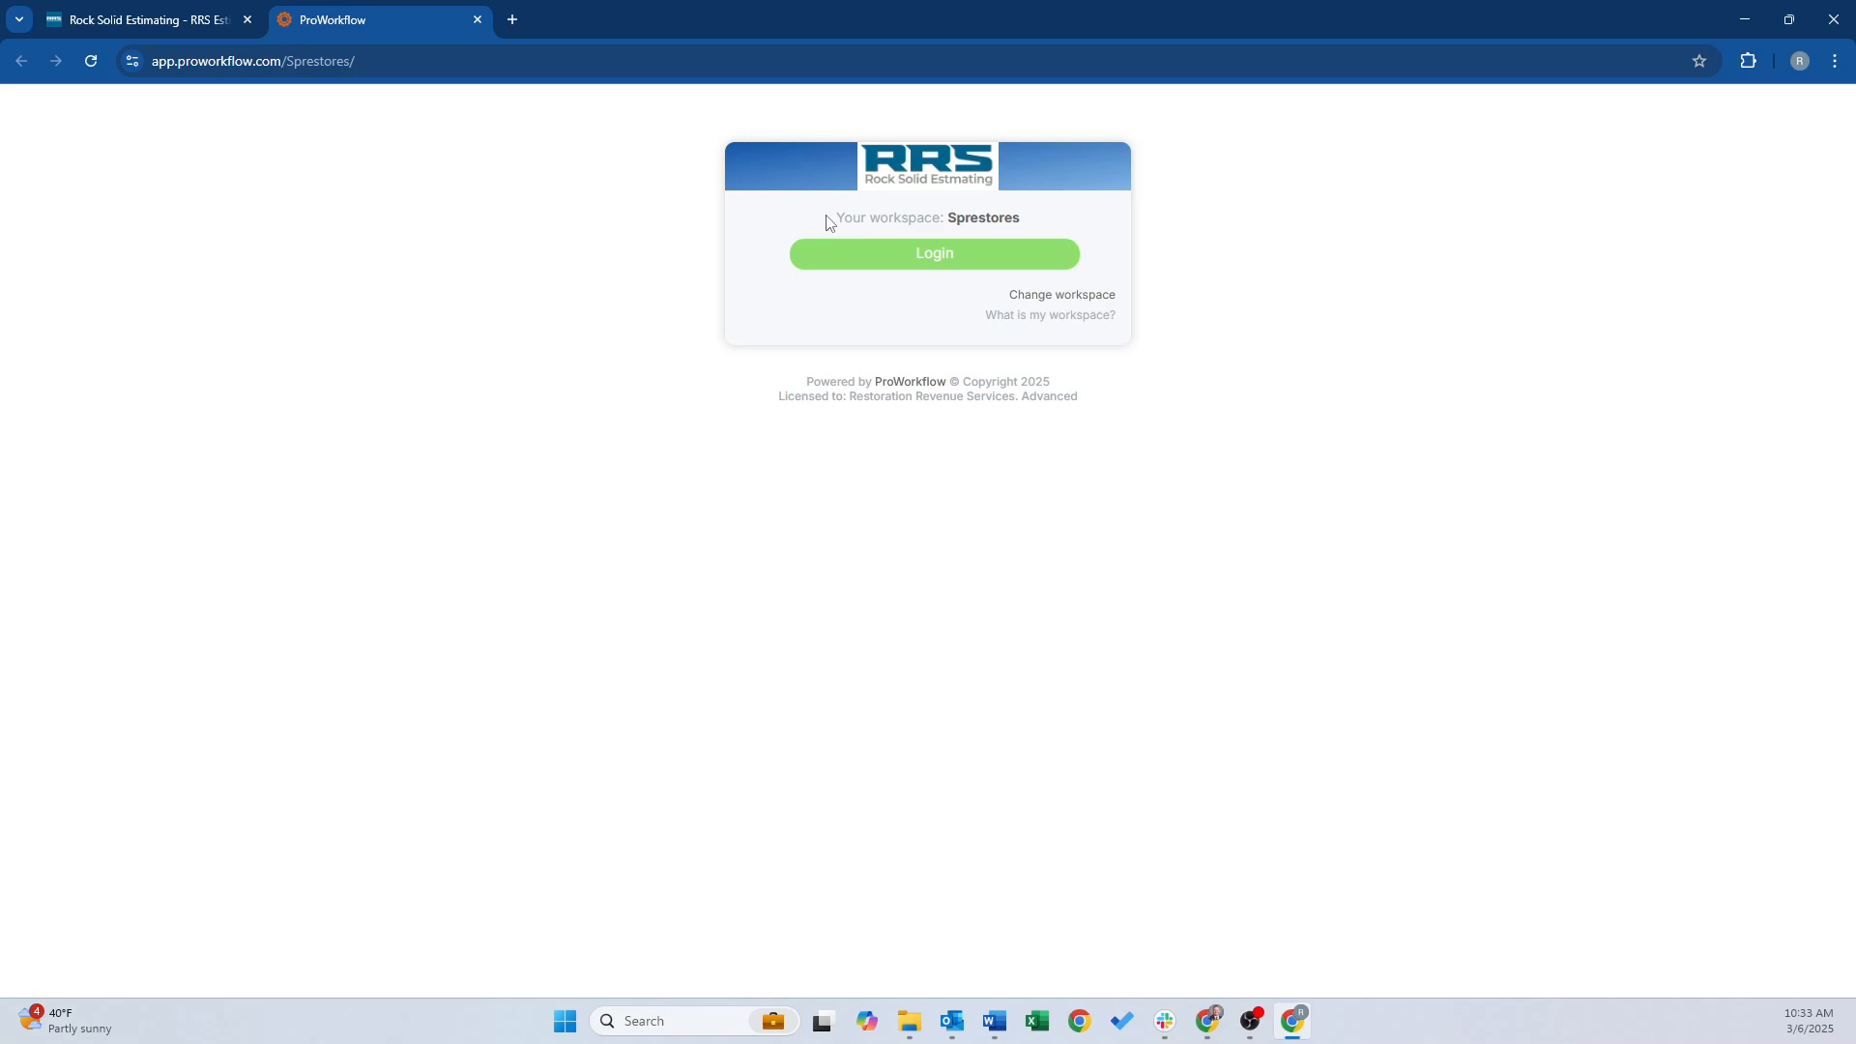
{"action": "left_click", "coordinate": [903, 256]}
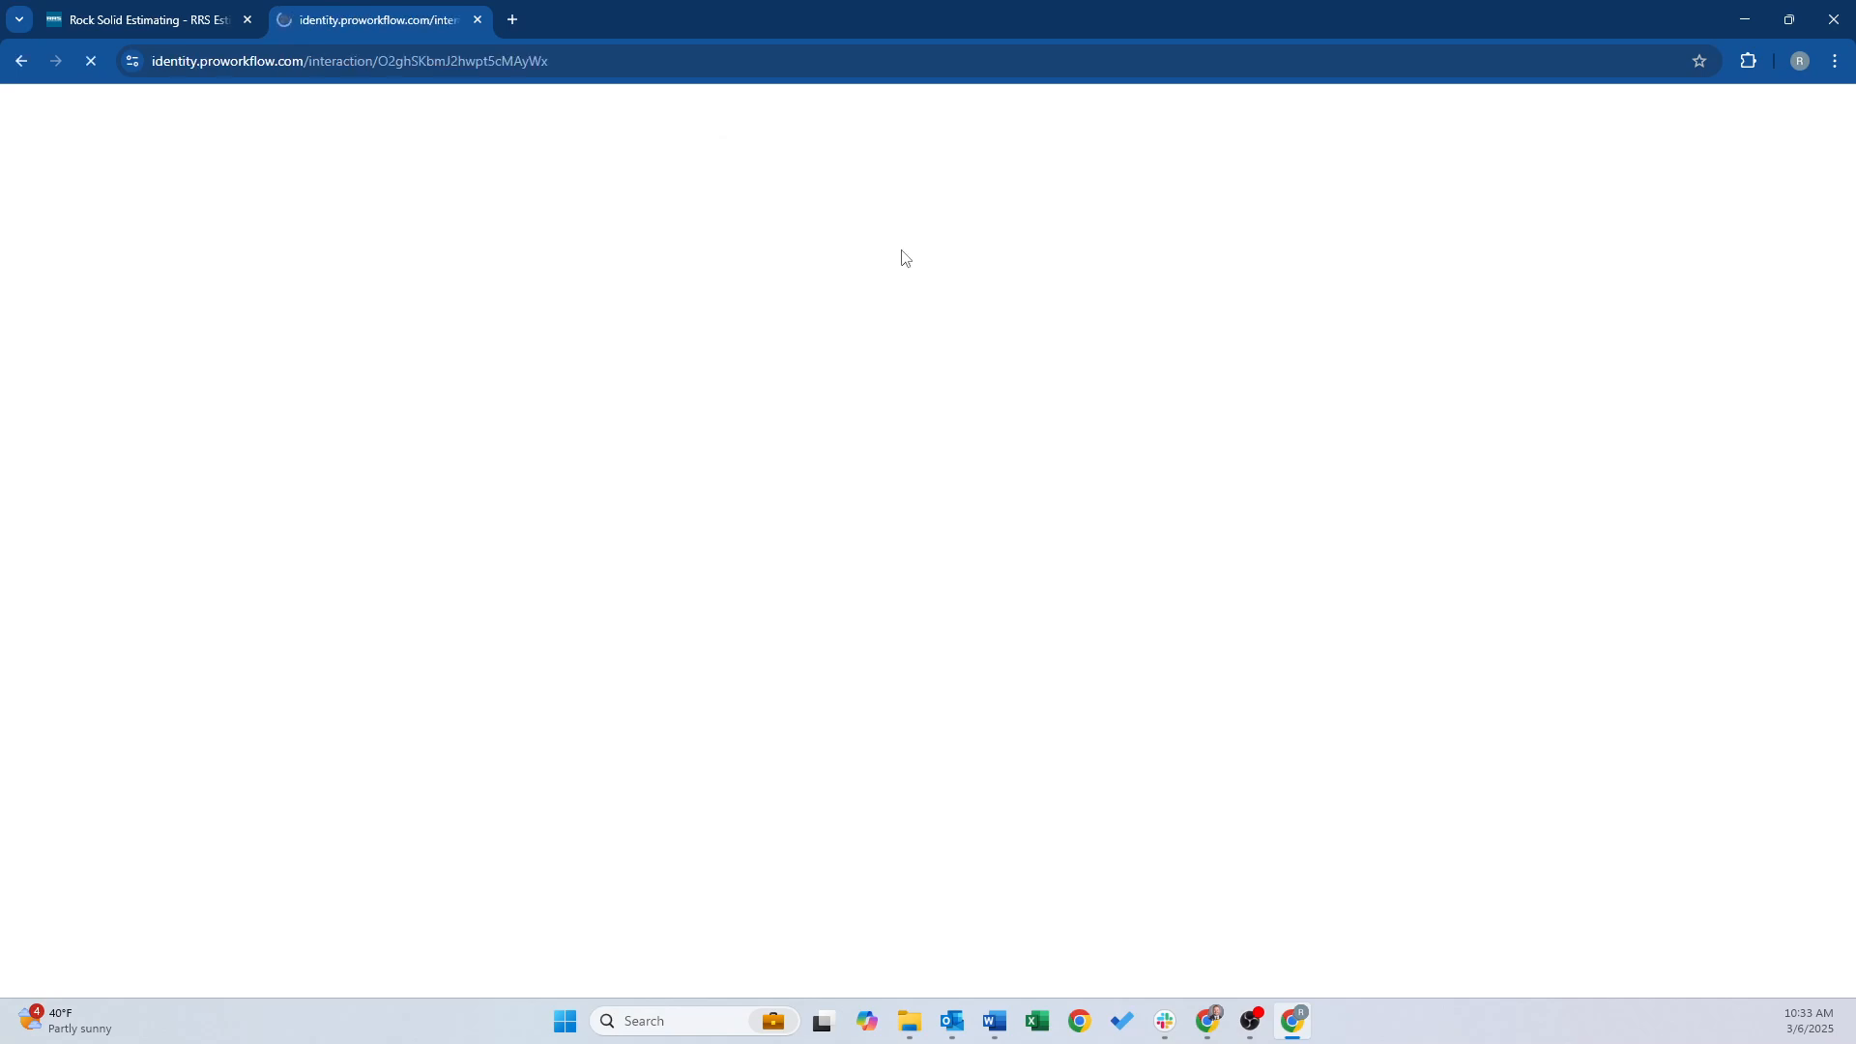
{"action": "left_click", "coordinate": [890, 431]}
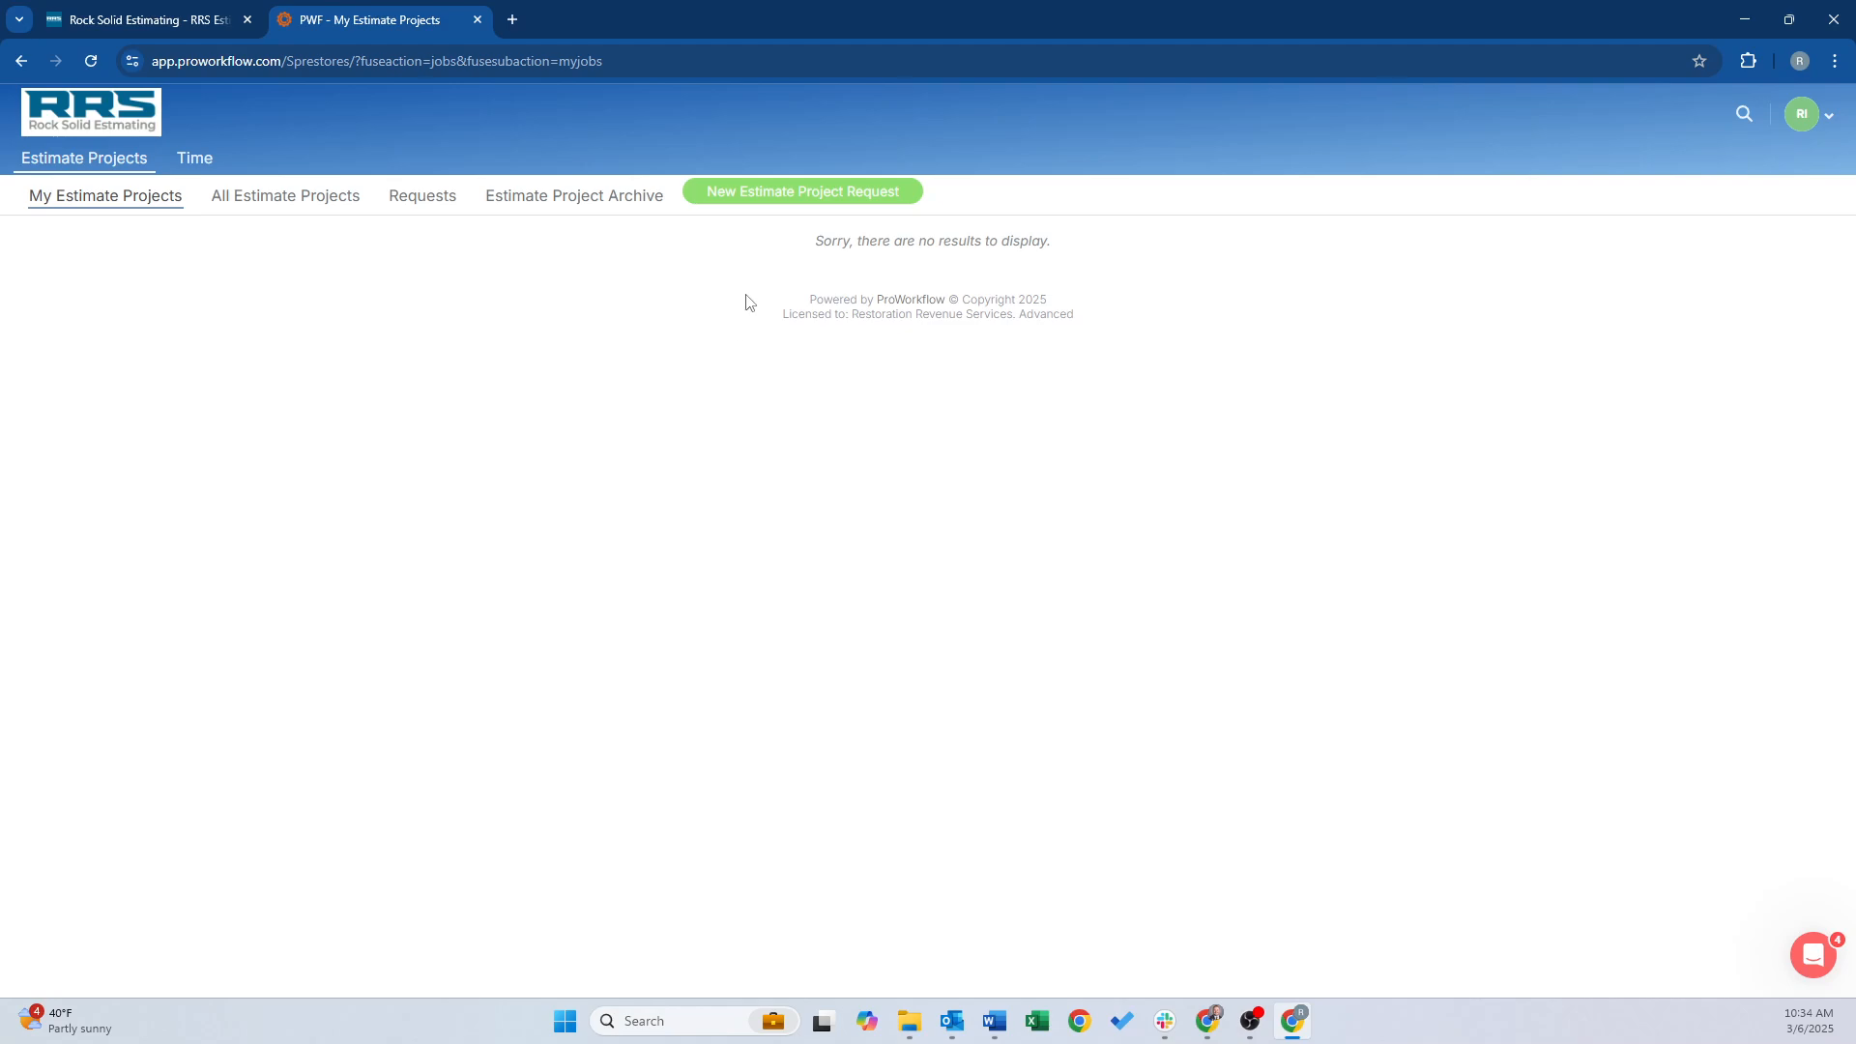
Start a New Estimate Project Request to bring up the Add Estimate Project Request form
{"action": "left_click", "coordinate": [763, 190]}
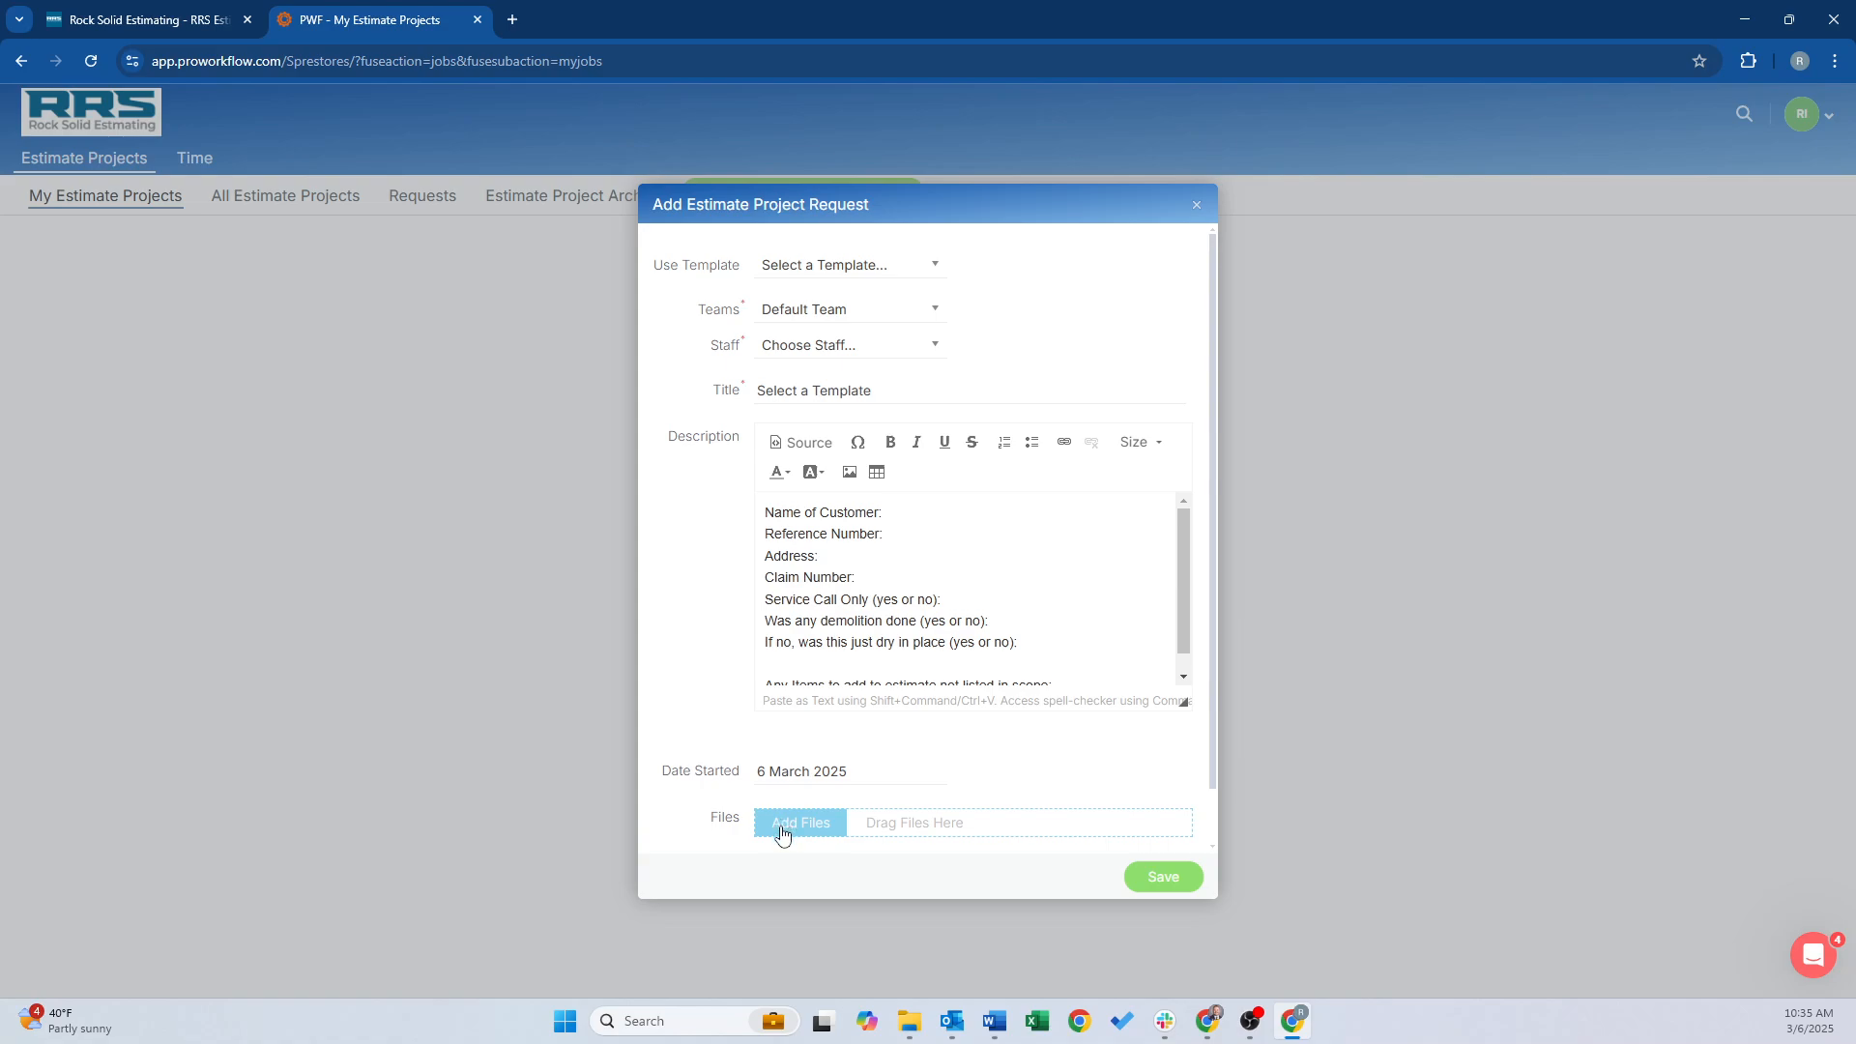
Pick Standard Project from the Use Template list to prefill the request
{"action": "left_click", "coordinate": [923, 274]}
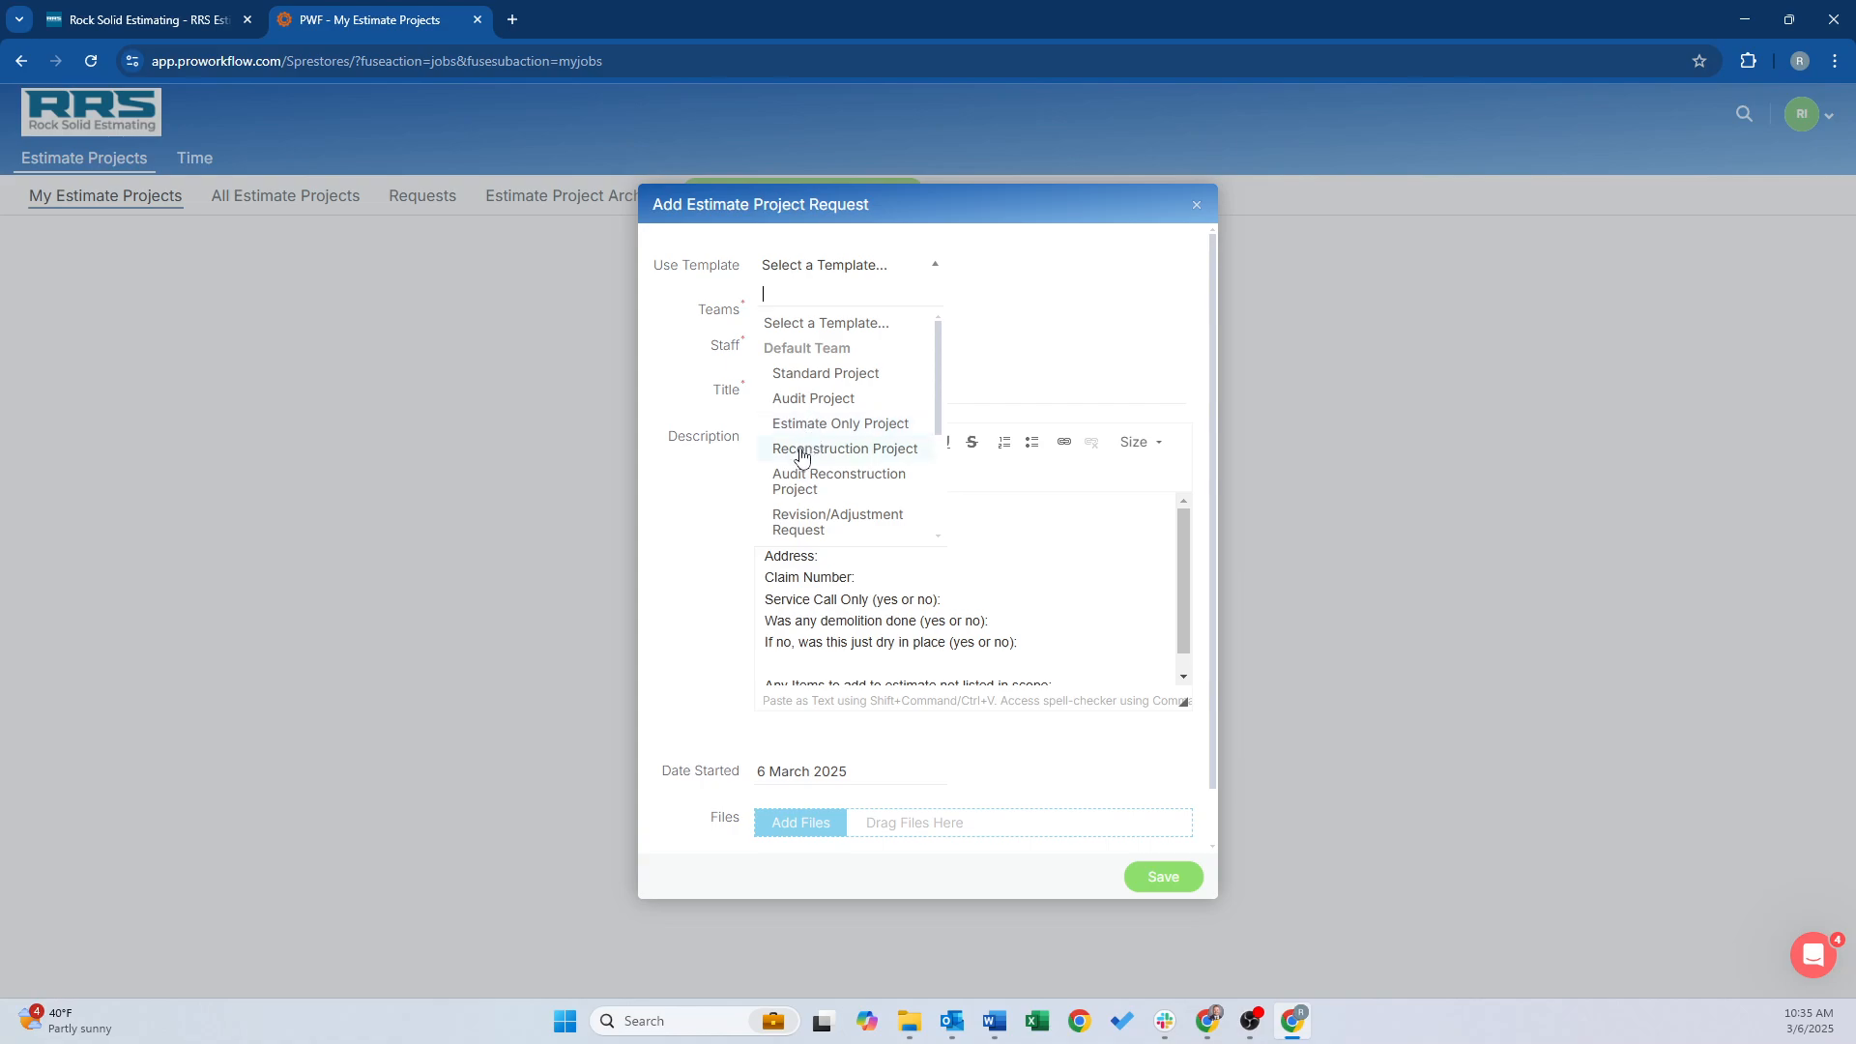
{"action": "scroll", "coordinate": [801, 453], "scroll_direction": "down", "scroll_amount": 1}
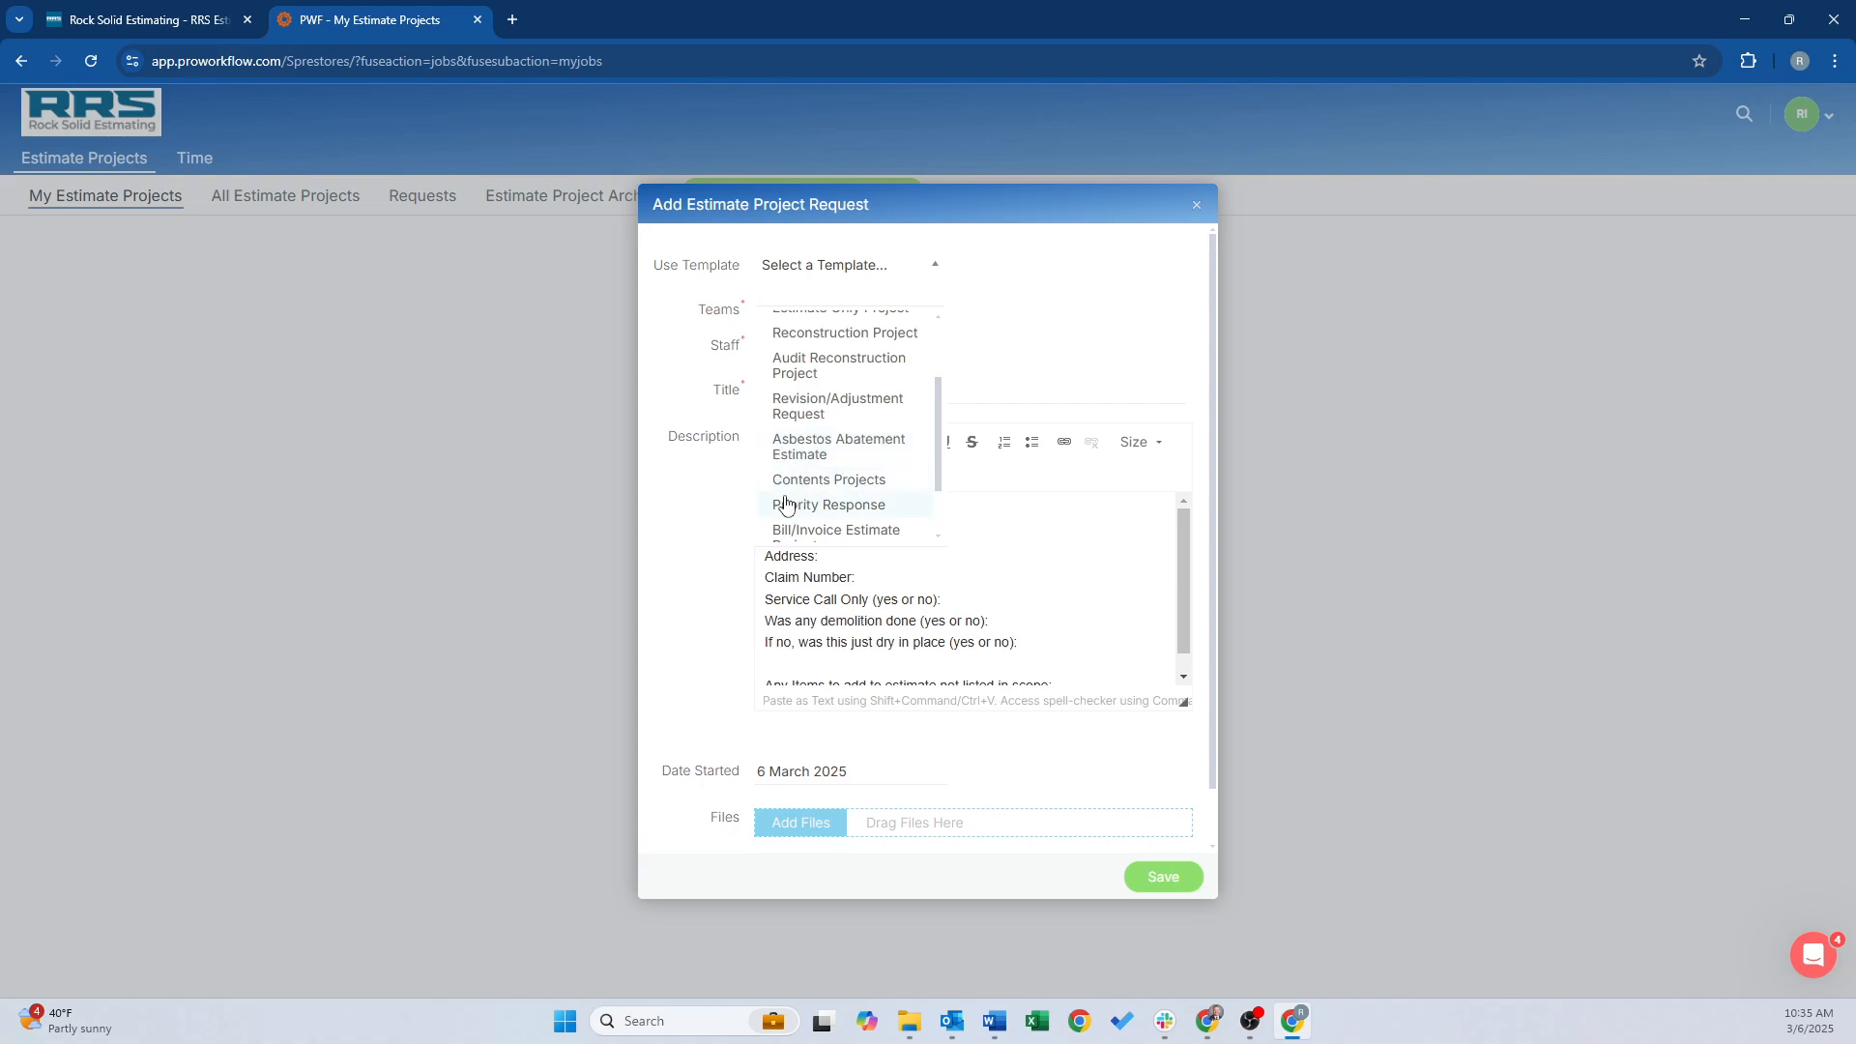
{"action": "scroll", "coordinate": [851, 491], "scroll_direction": "down", "scroll_amount": 2}
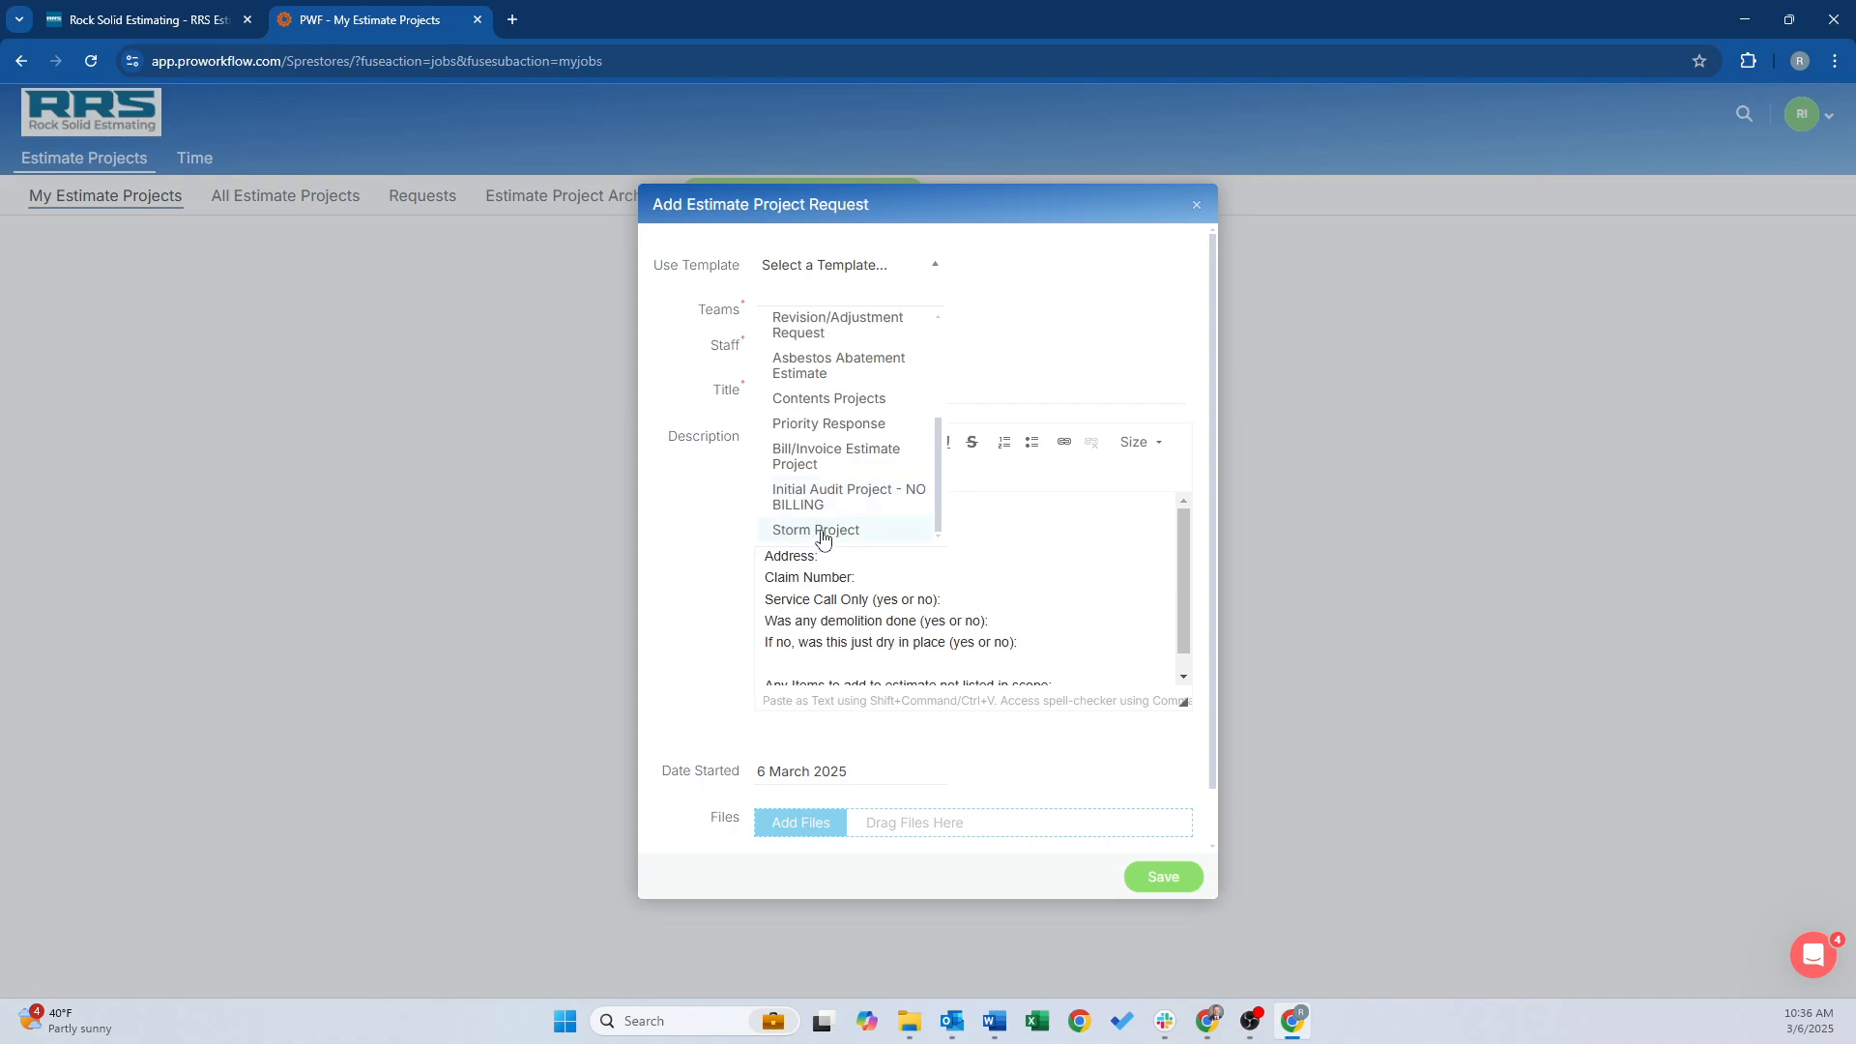
{"action": "scroll", "coordinate": [823, 537], "scroll_direction": "up", "scroll_amount": 3}
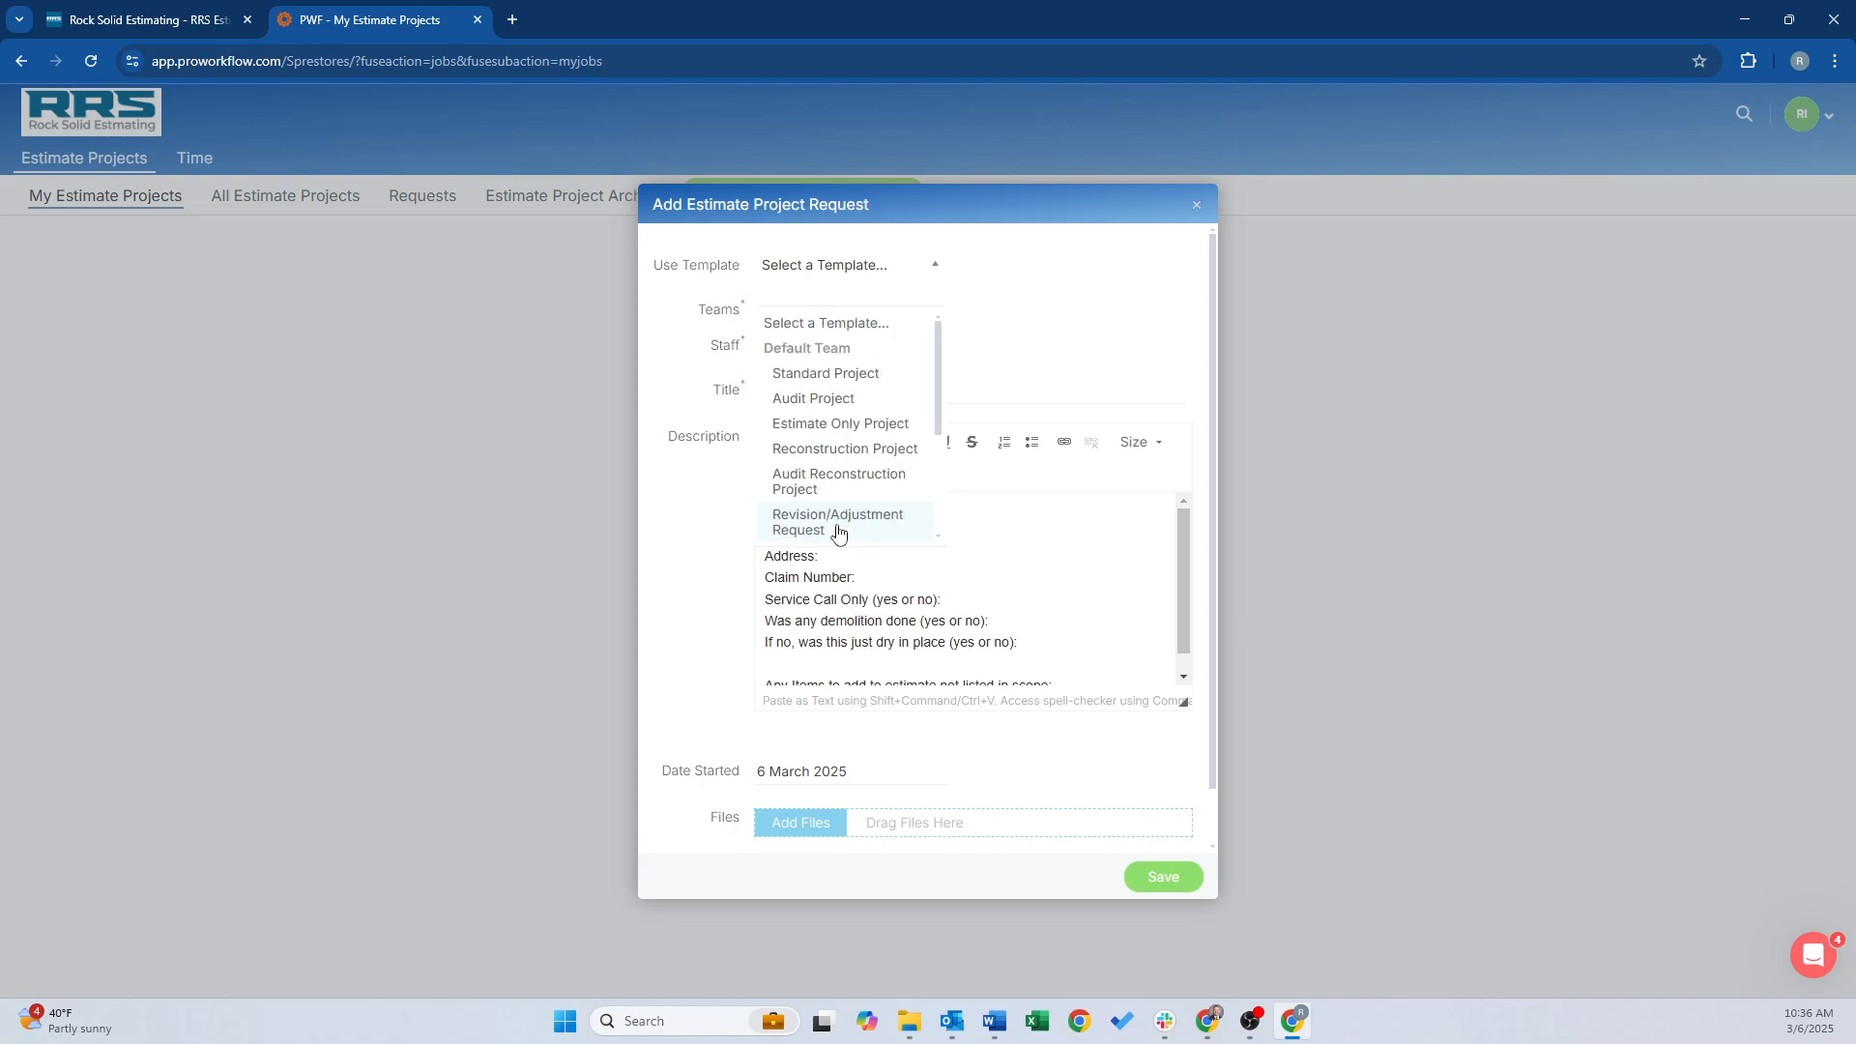
{"action": "left_click", "coordinate": [815, 374]}
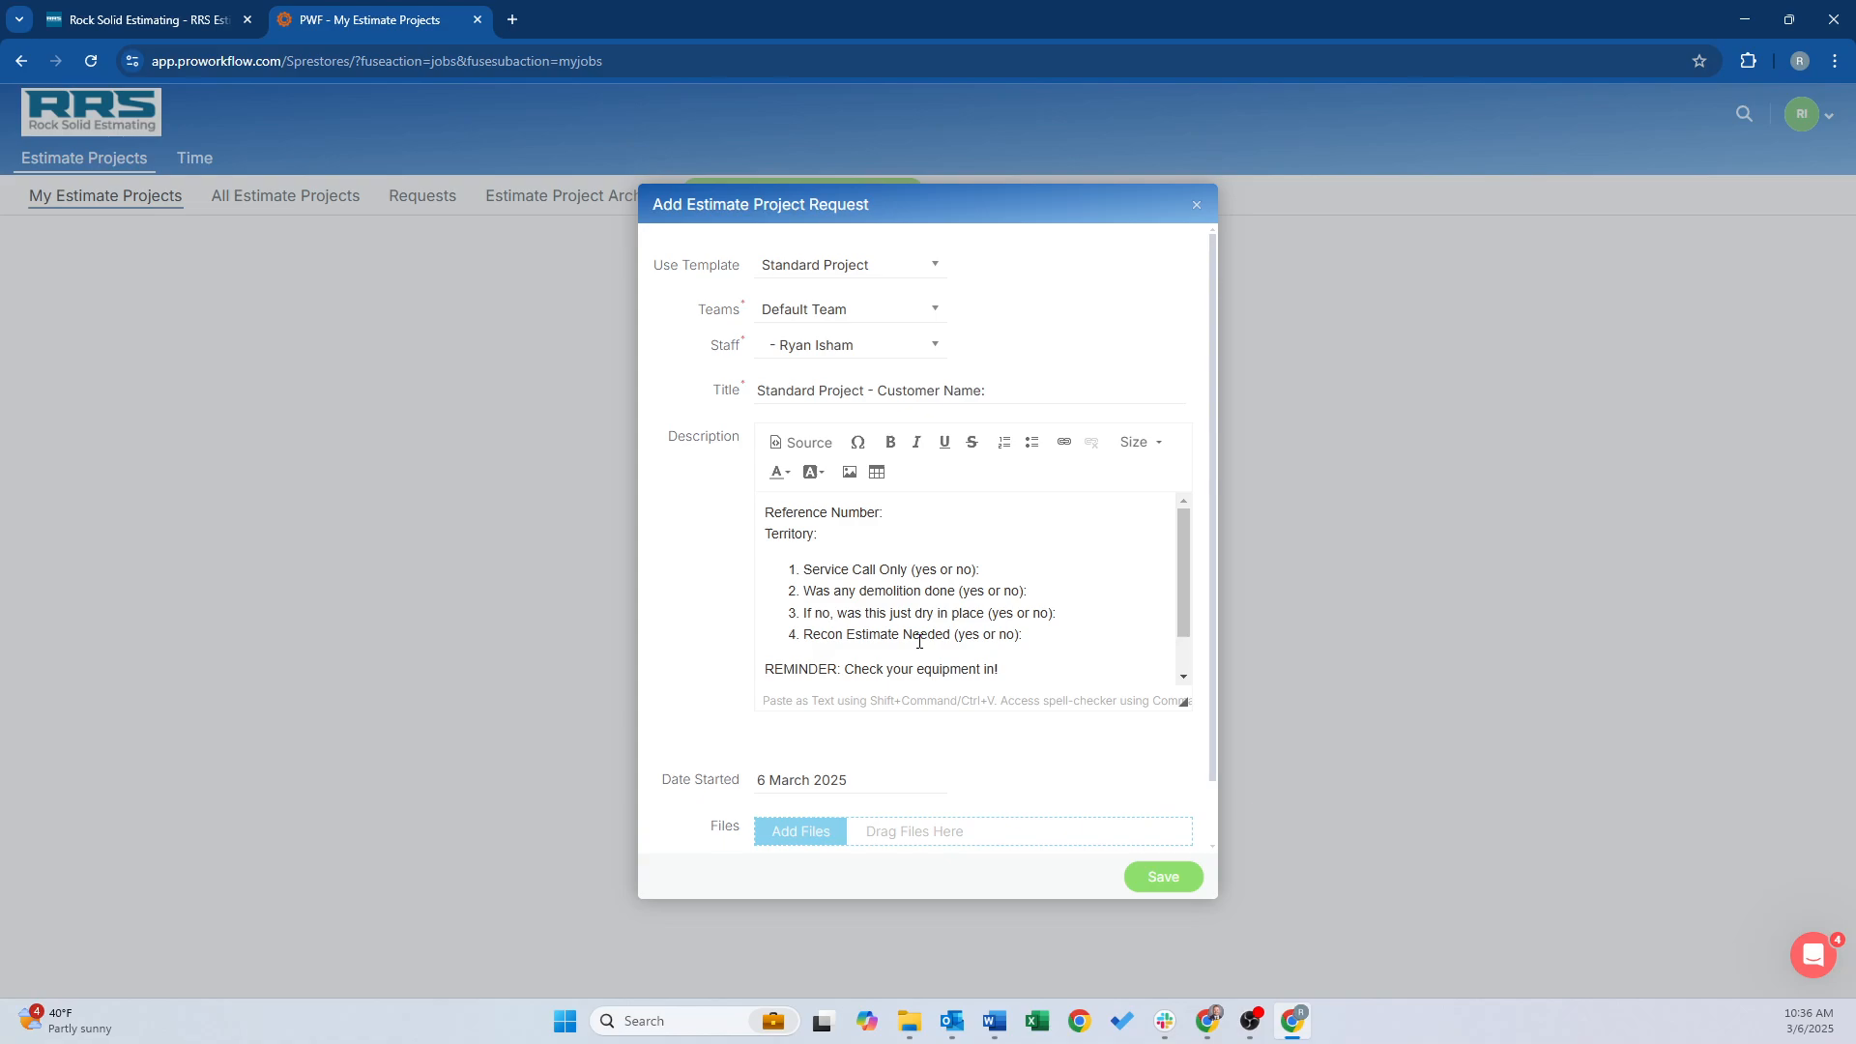
{"action": "left_click_drag", "start_coordinate": [846, 665], "coordinate": [1007, 625]}
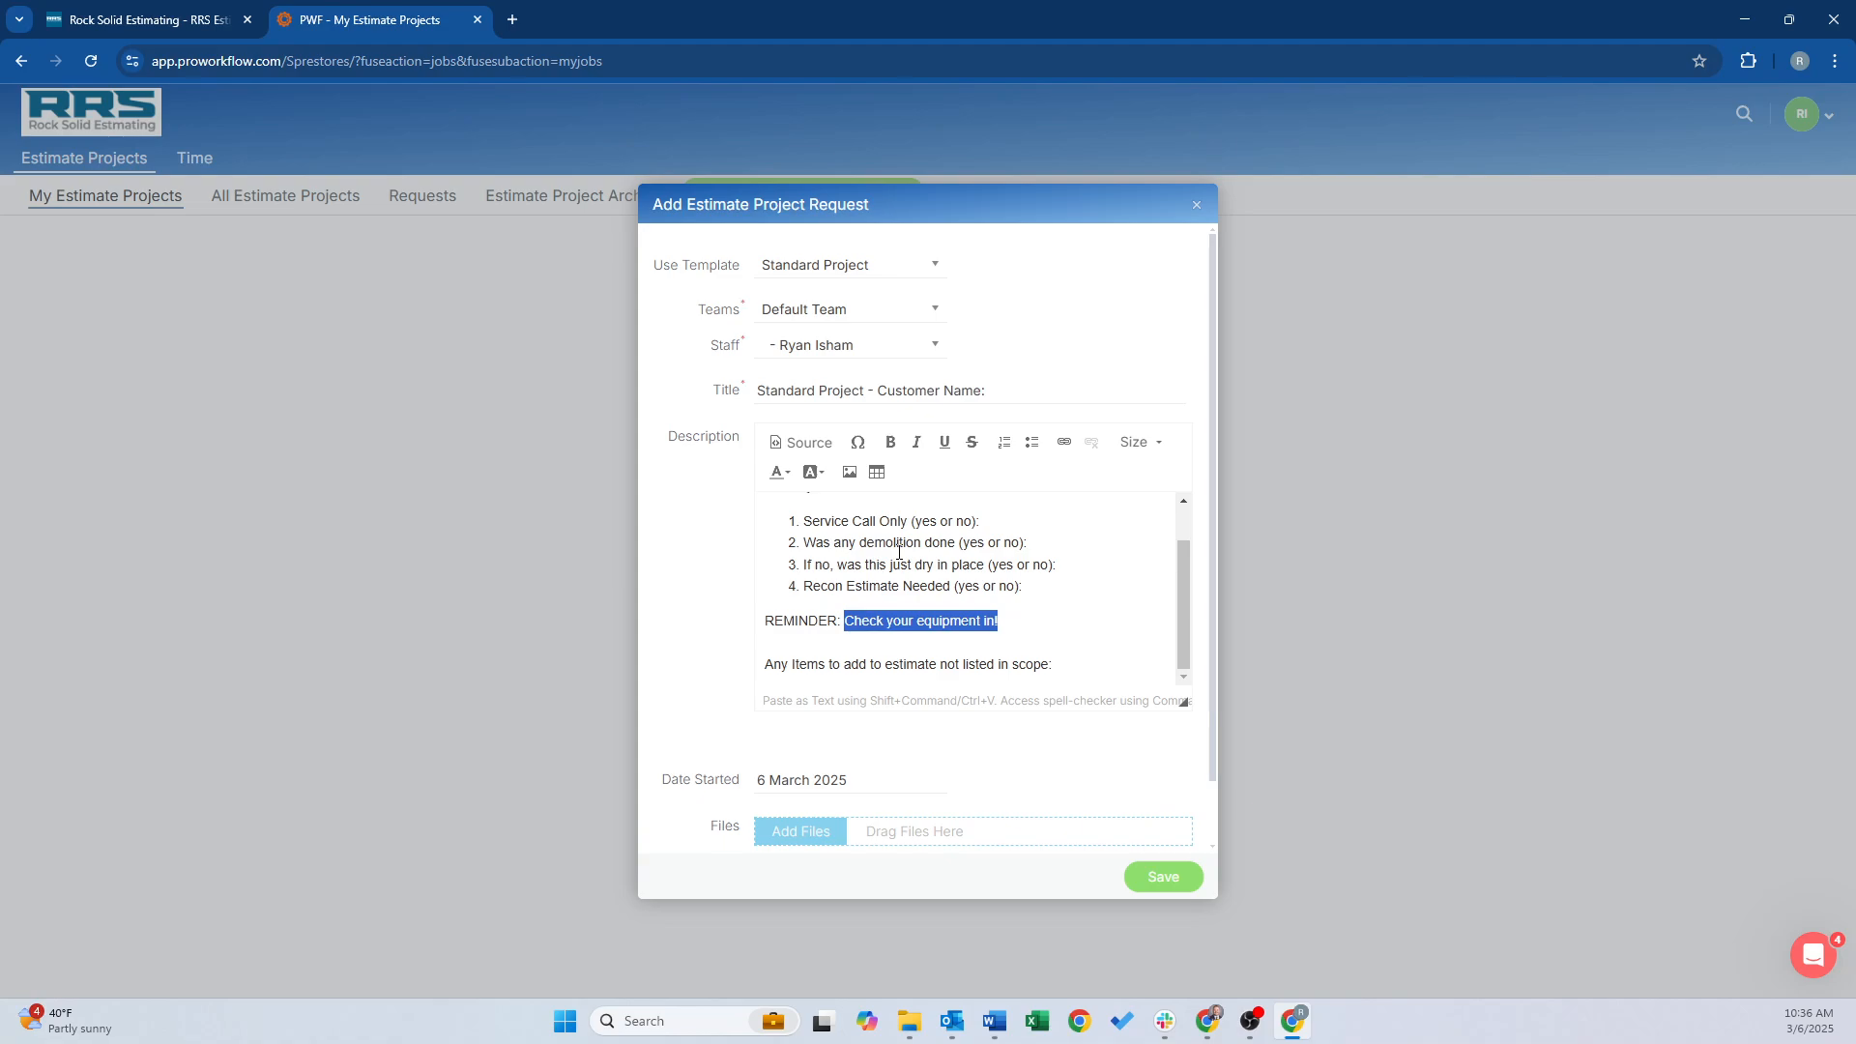
{"action": "left_click", "coordinate": [936, 270]}
{"action": "left_click", "coordinate": [821, 401]}
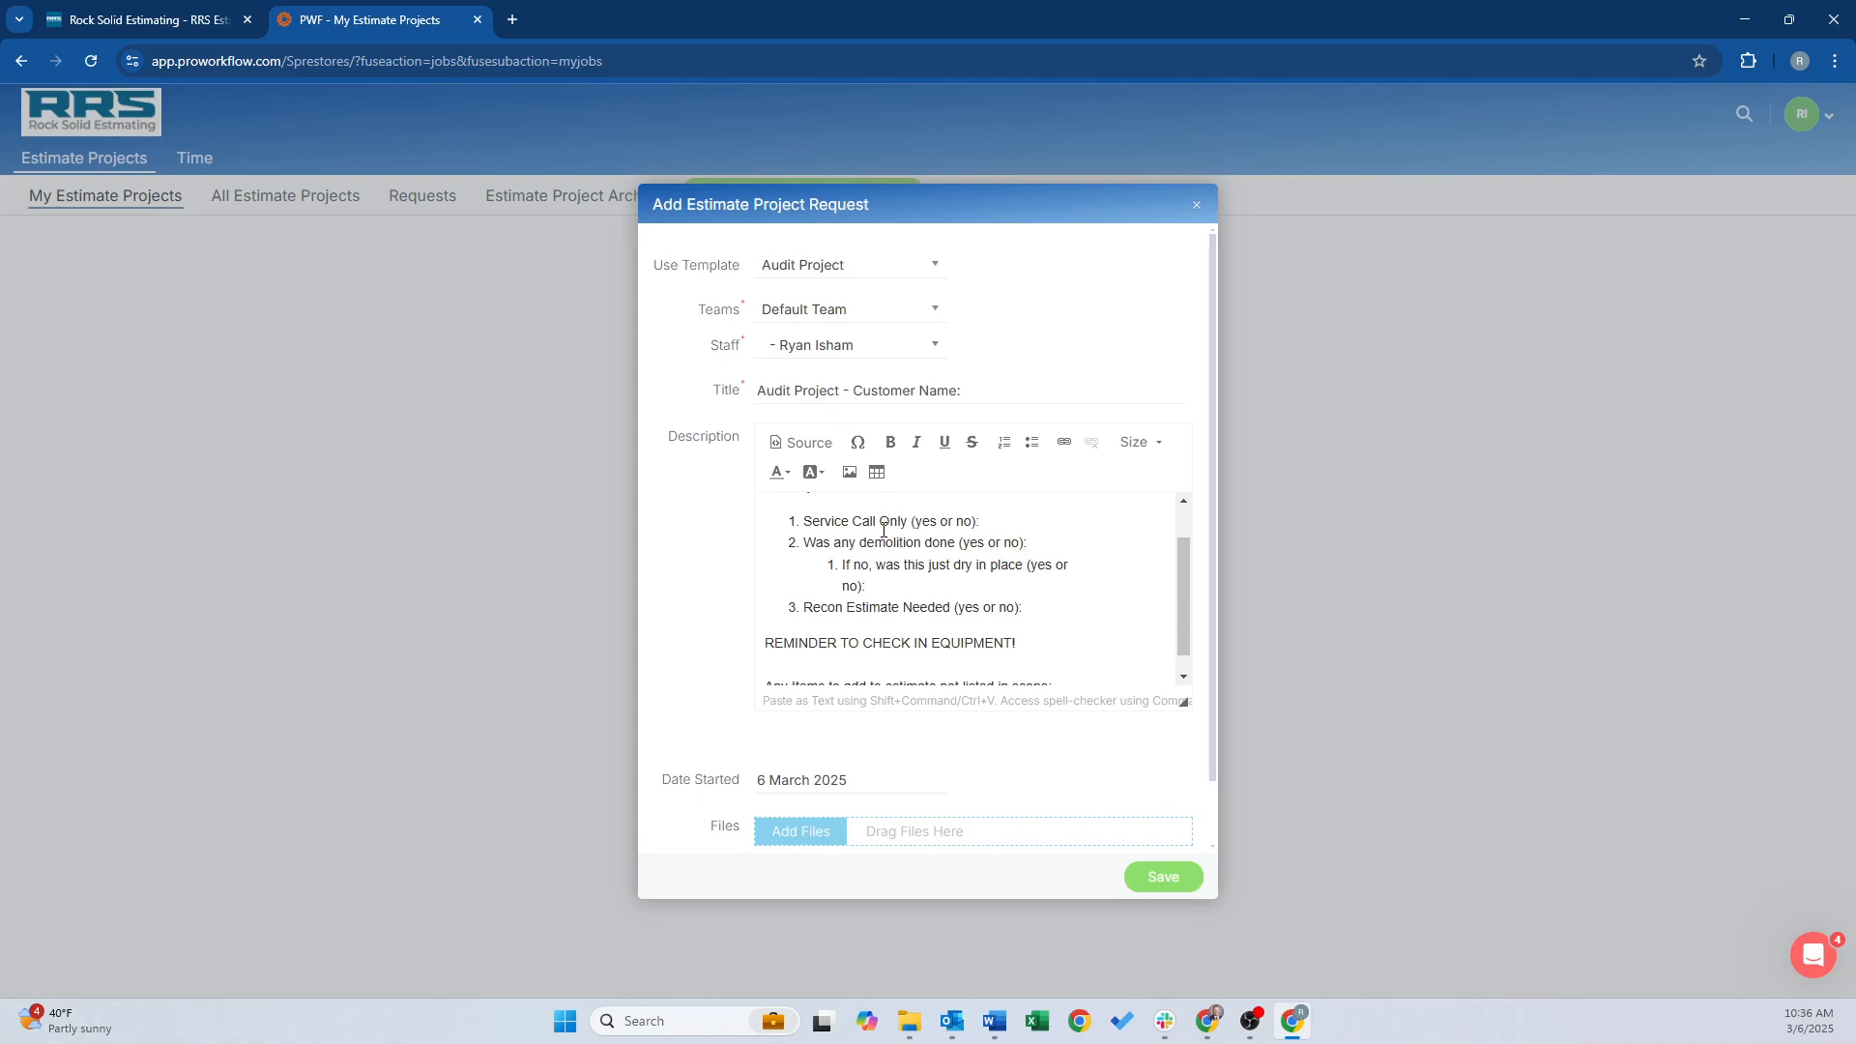
{"action": "left_click", "coordinate": [937, 270]}
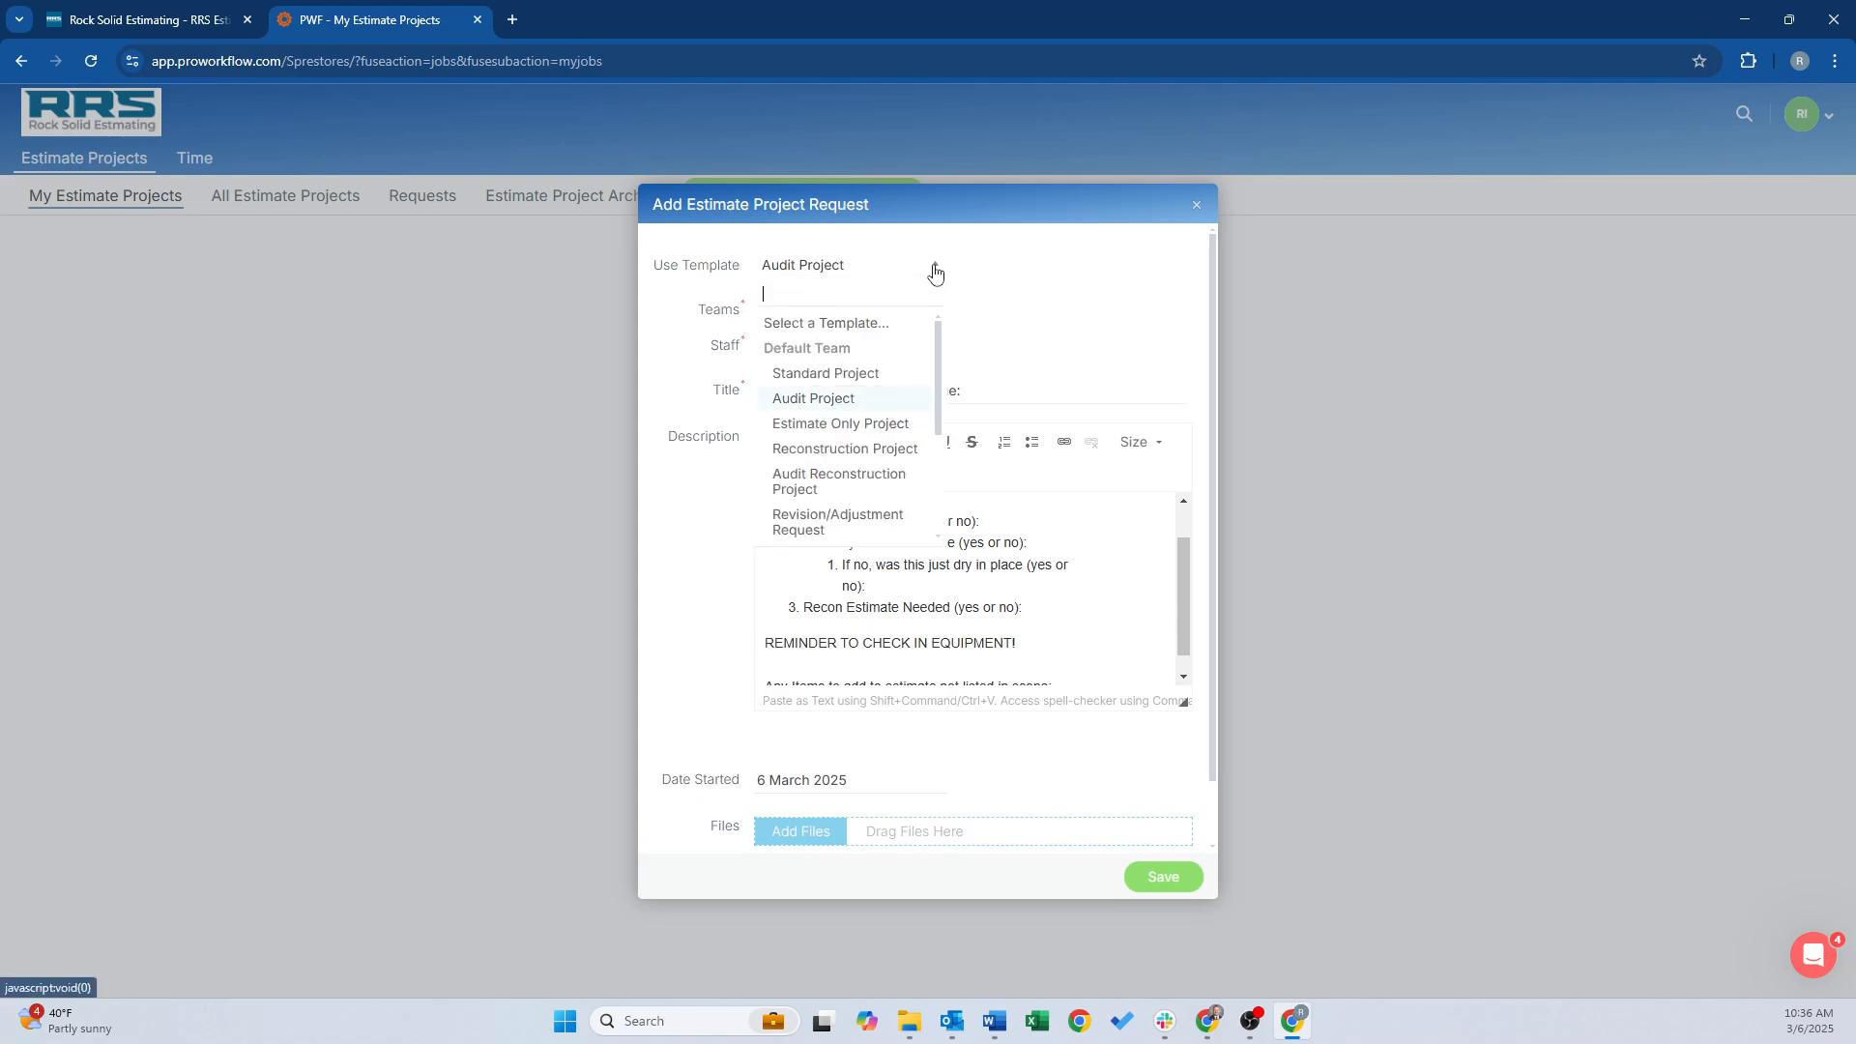
{"action": "left_click", "coordinate": [813, 456]}
{"action": "scroll", "coordinate": [926, 579], "scroll_direction": "down", "scroll_amount": 1}
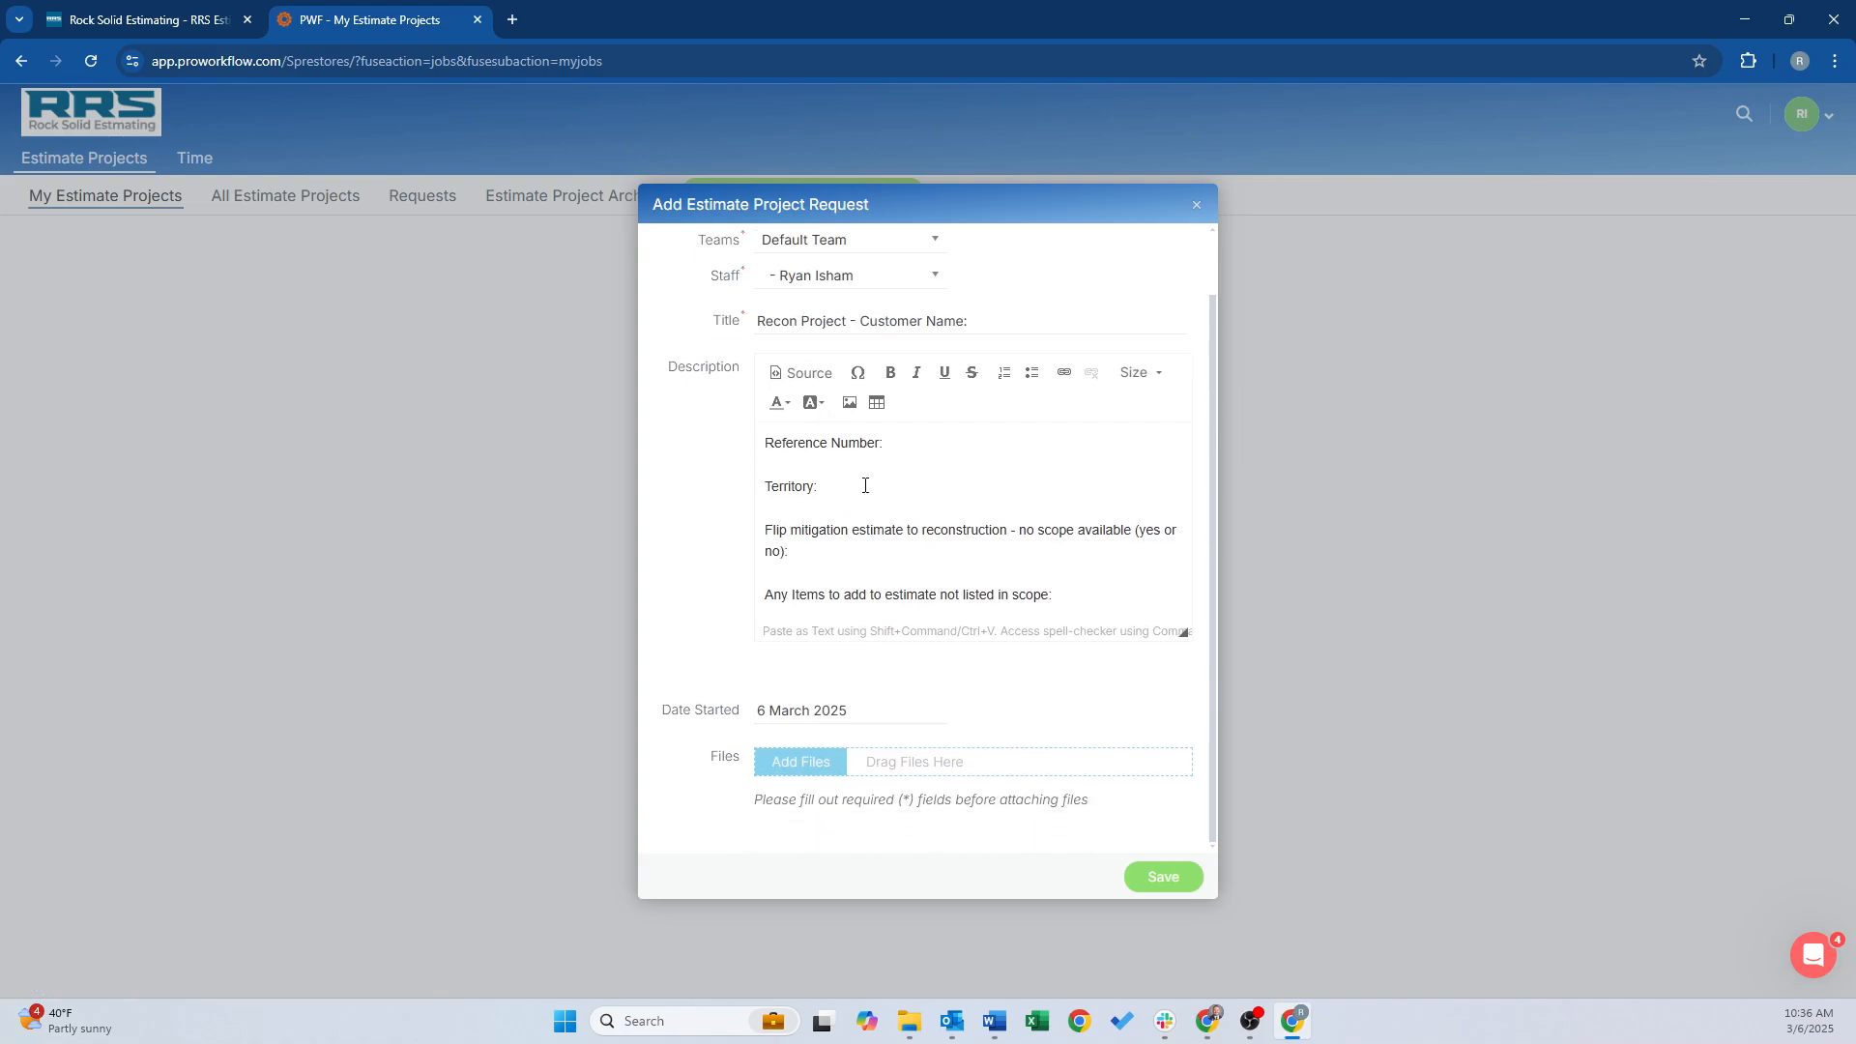
{"action": "scroll", "coordinate": [866, 485], "scroll_direction": "up", "scroll_amount": 1}
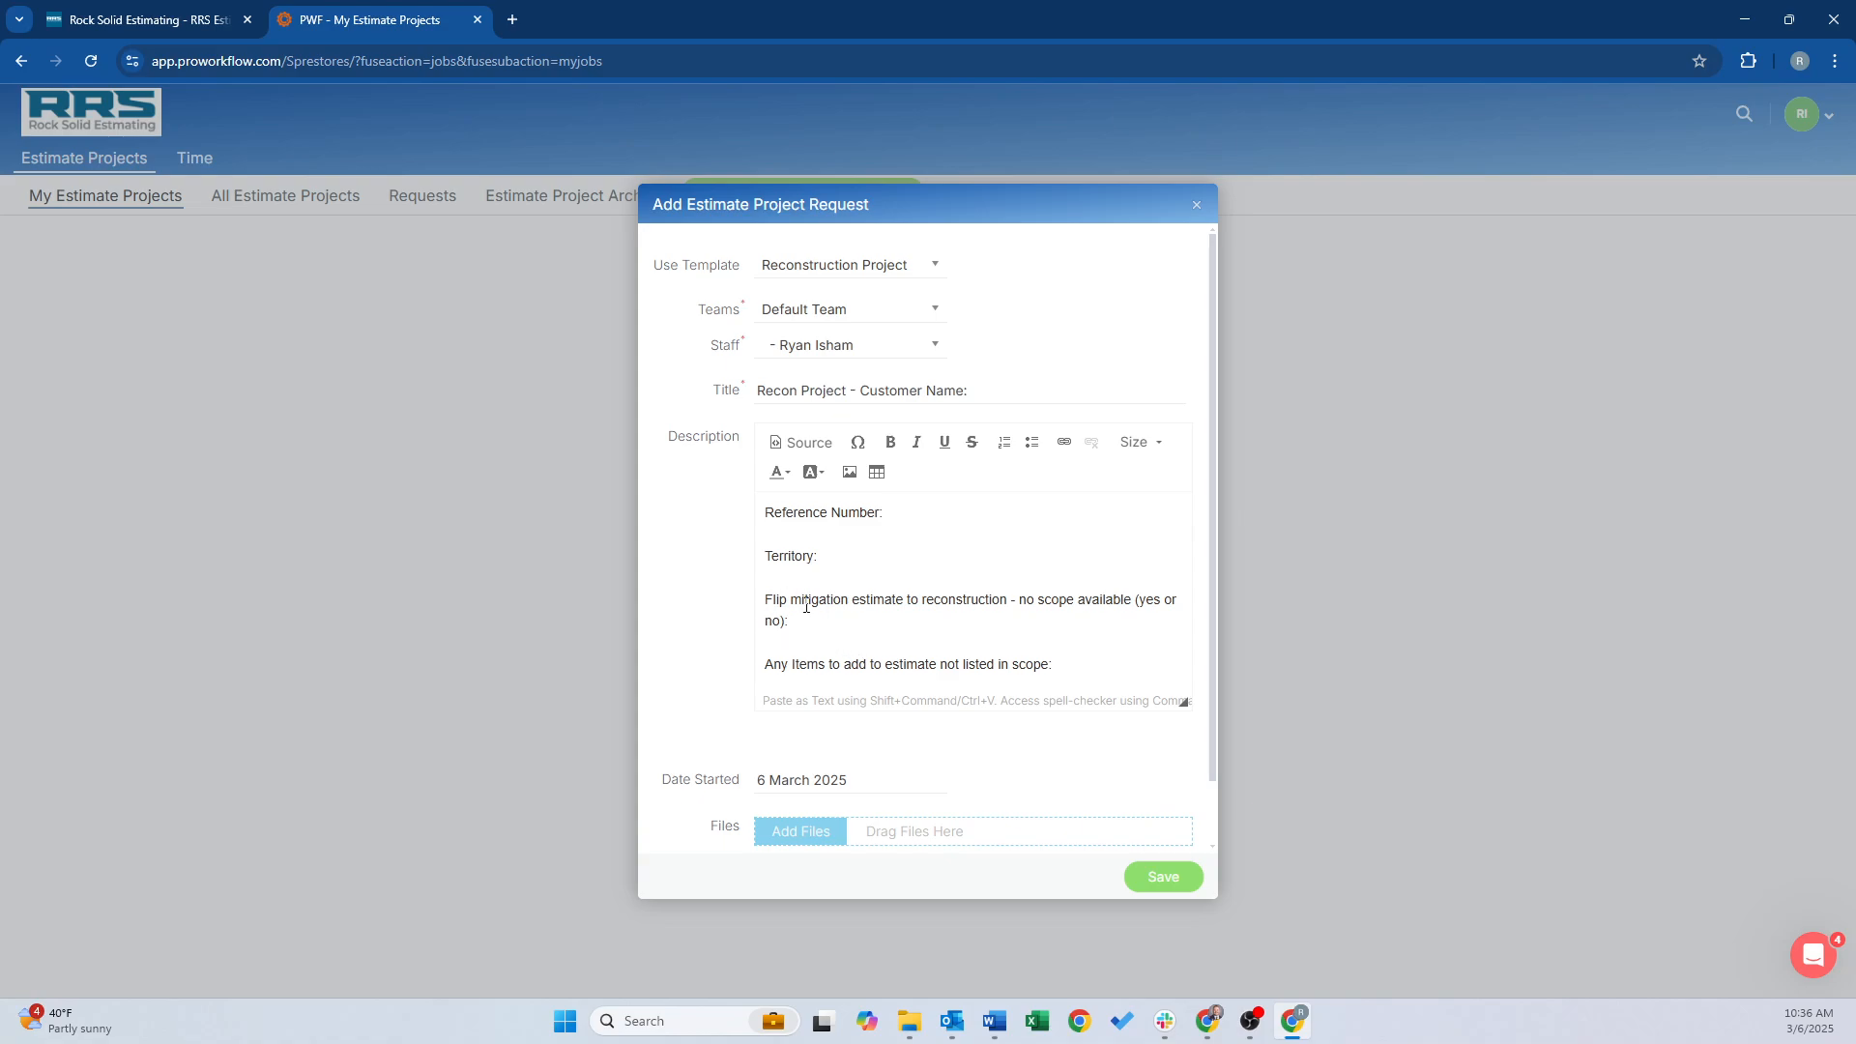
{"action": "left_click", "coordinate": [935, 265]}
{"action": "left_click", "coordinate": [820, 376]}
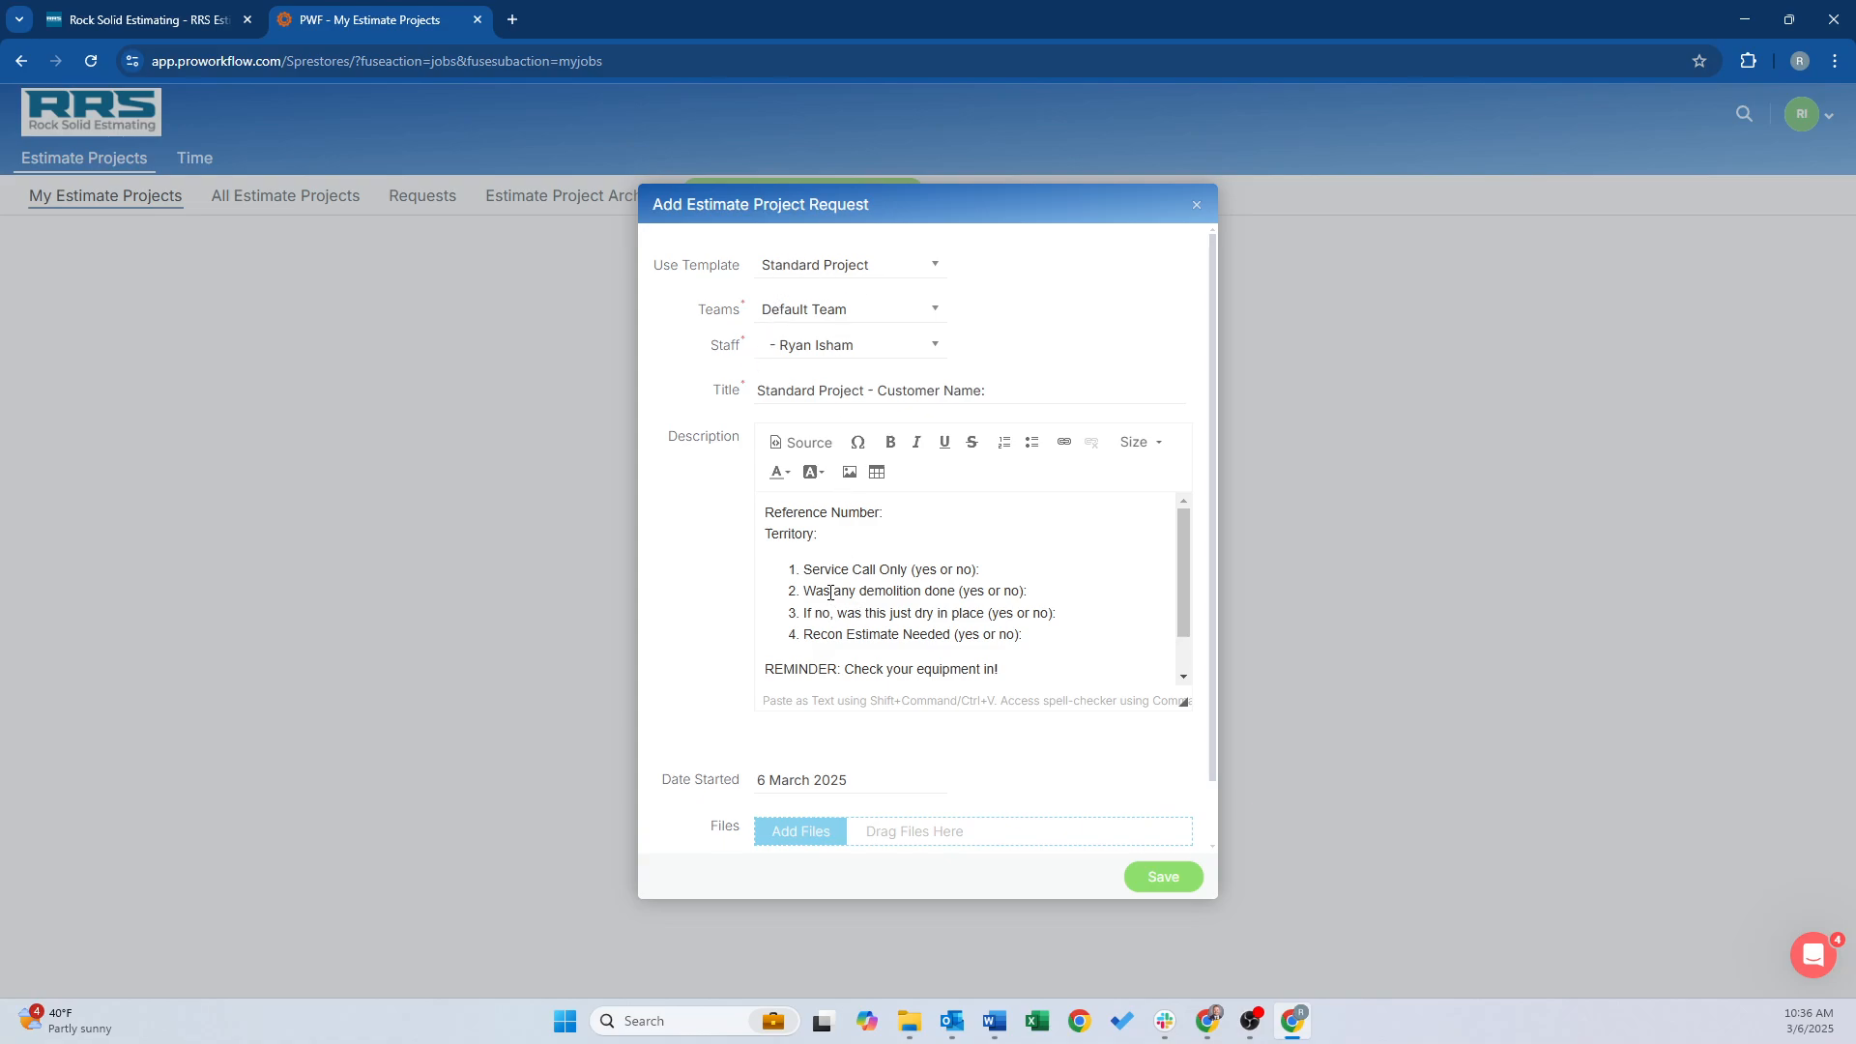
{"action": "left_click_drag", "start_coordinate": [804, 635], "coordinate": [953, 635]}
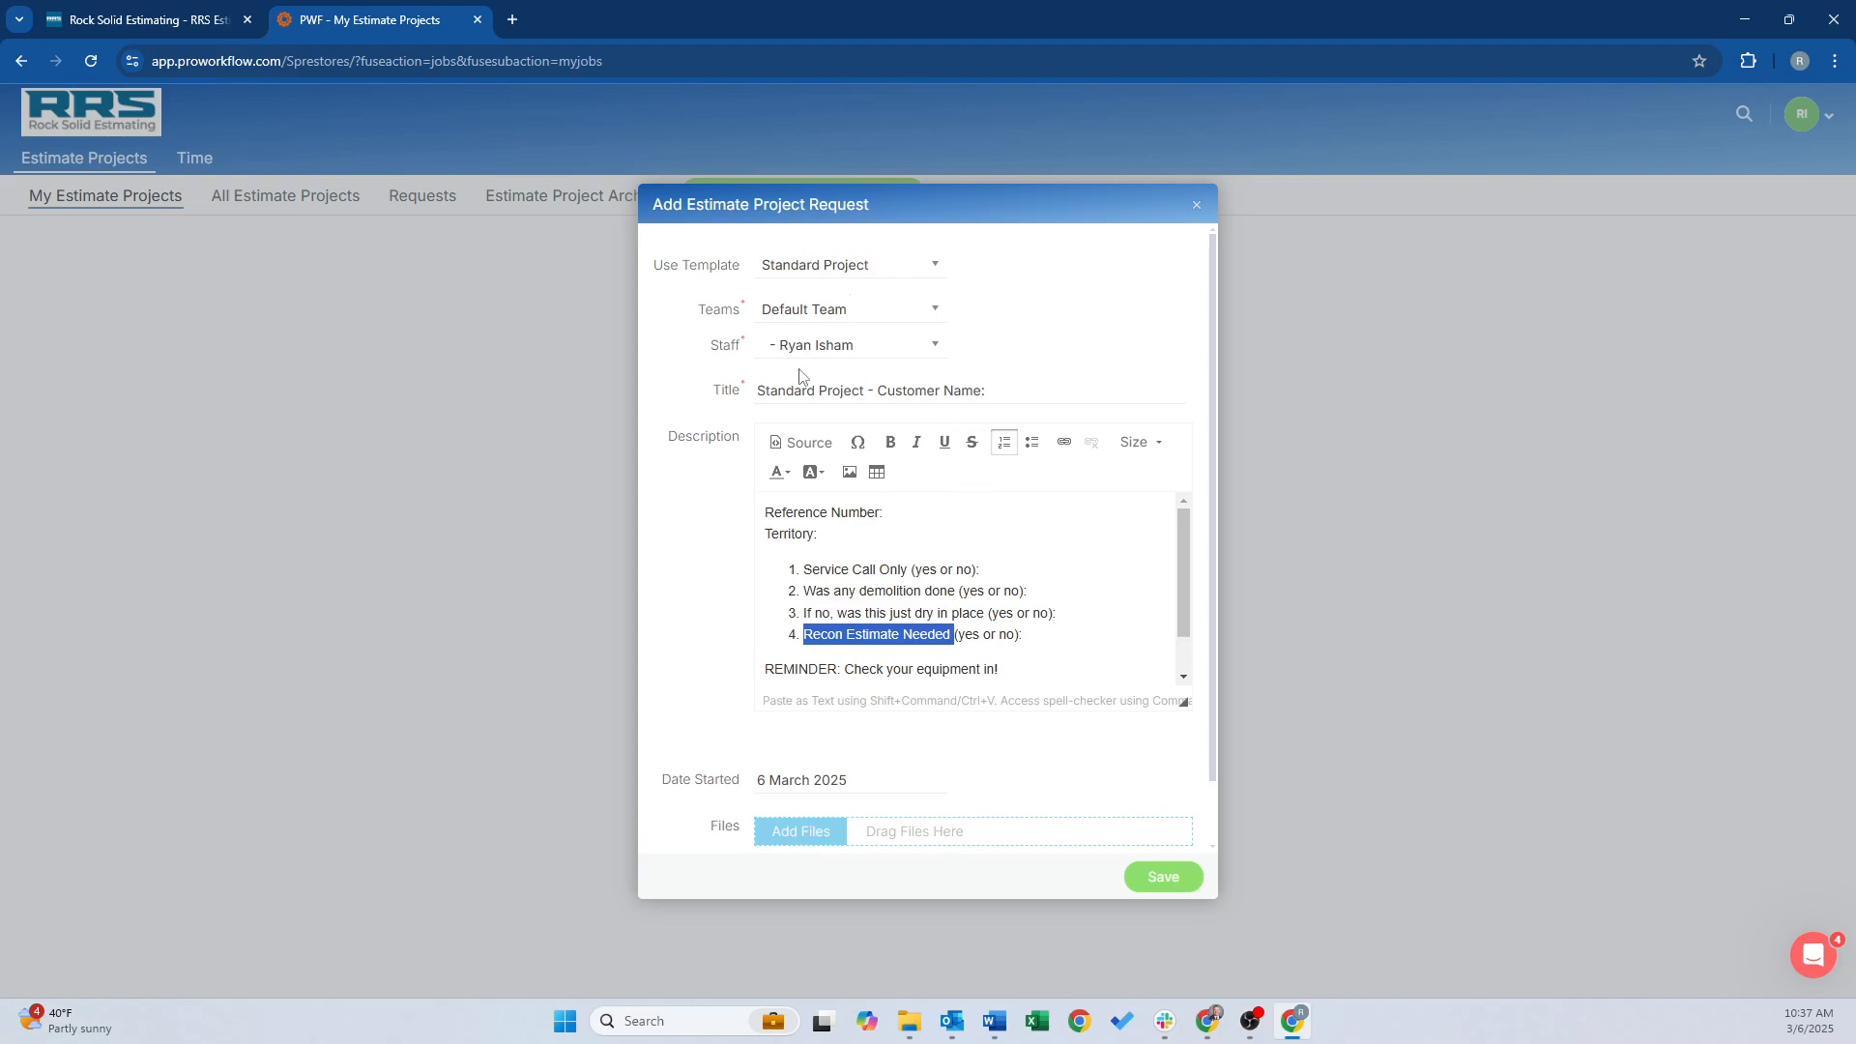
Append 'Test - Ryan' to the title and enter reference 2503-12345WTR with territory CO
{"action": "left_click", "coordinate": [1016, 391]}
{"action": "type", "text": "Test"}
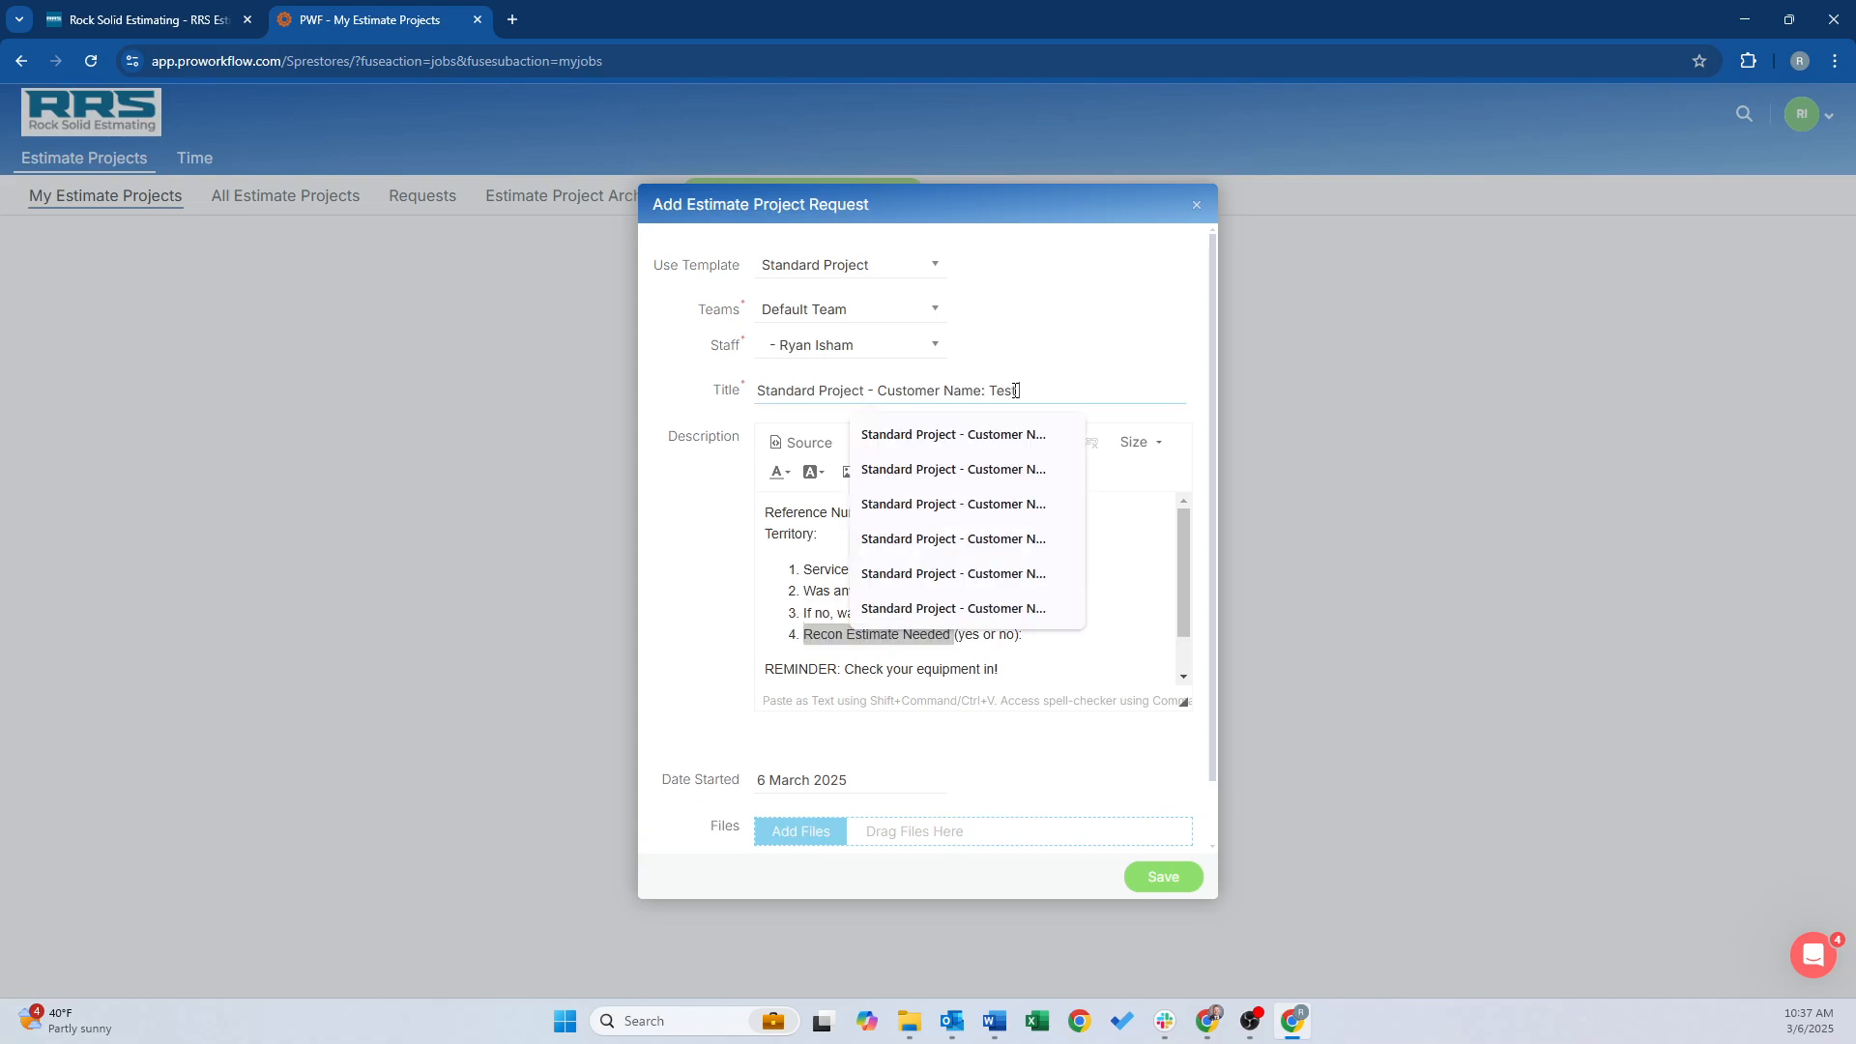
{"action": "type", "text": " - Ryan"}
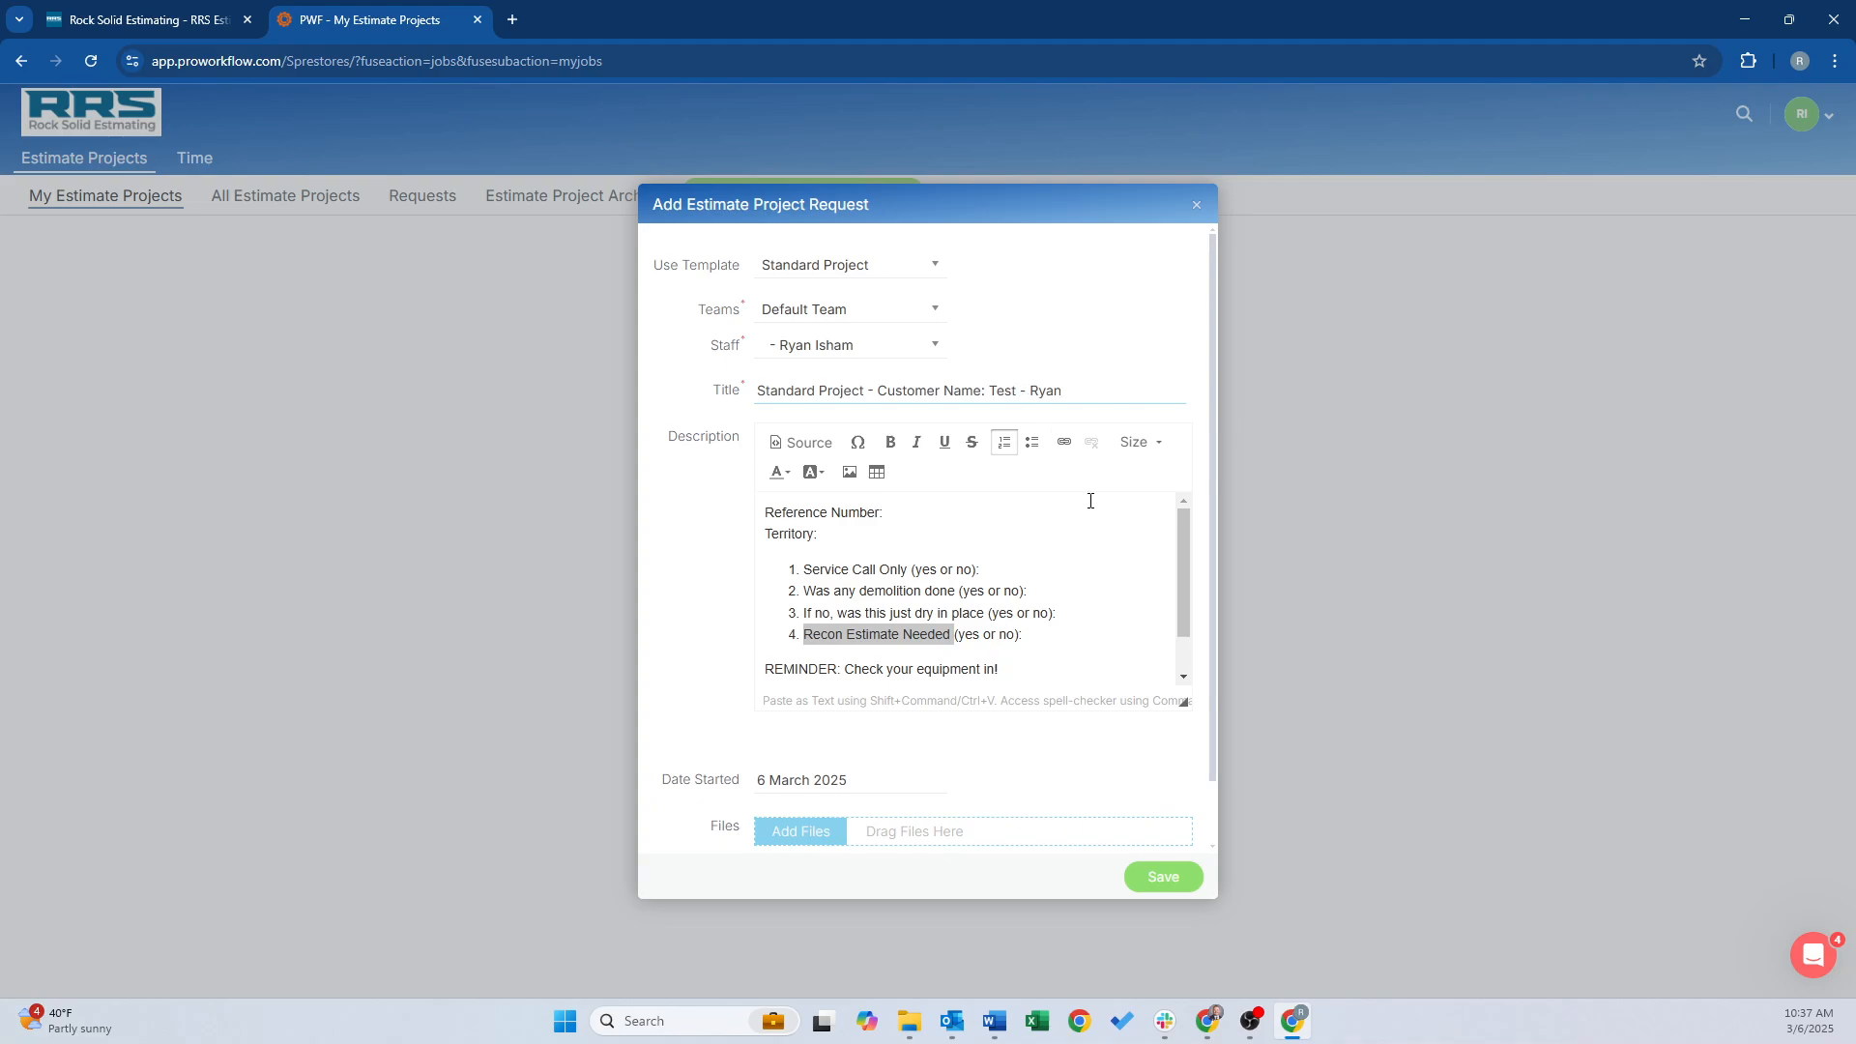
{"action": "left_click", "coordinate": [891, 512]}
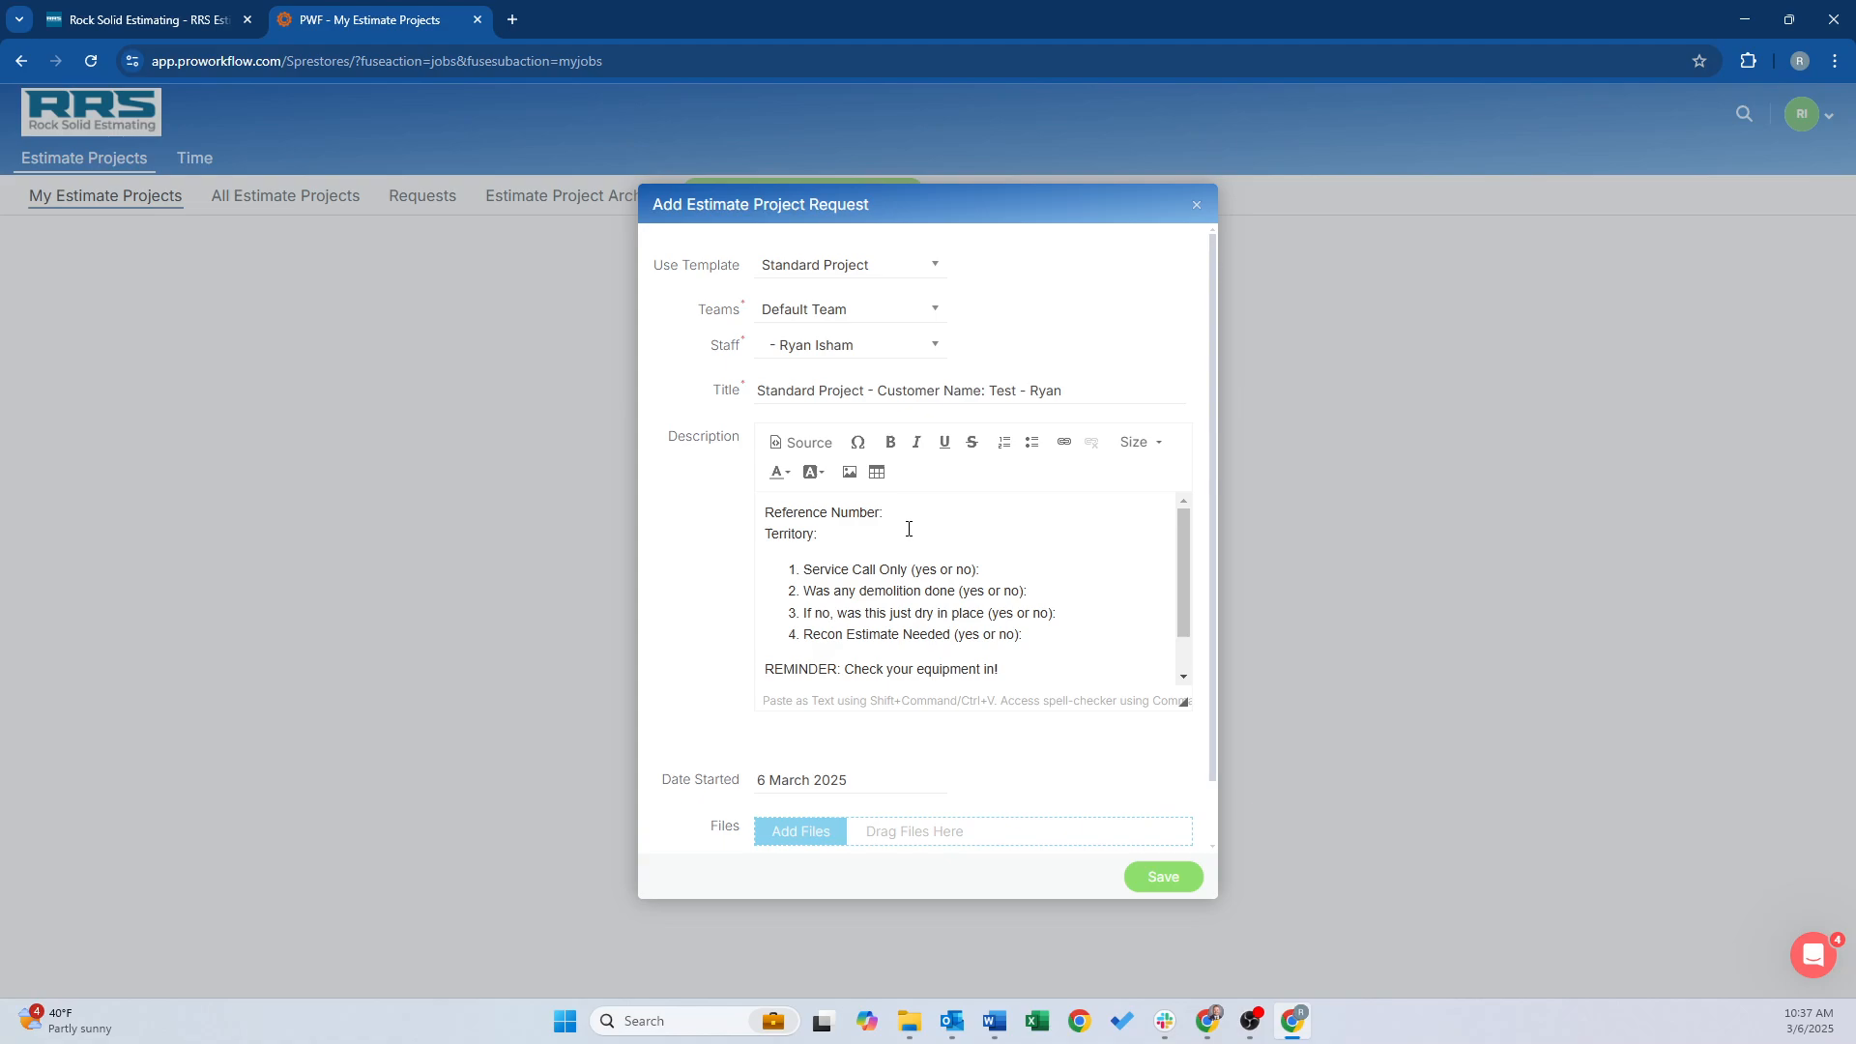
{"action": "type", "text": "250"}
{"action": "type", "text": "3"}
{"action": "type", "text": "-12345"}
{"action": "type", "text": "WTR"}
{"action": "type", "text": "CO"}
Answer the four yes/no questions No, Yes, No, Yes
{"action": "left_click", "coordinate": [993, 570]}
{"action": "type", "text": "NoYes"}
{"action": "left_click", "coordinate": [1064, 611]}
{"action": "type", "text": "NoYes"}
{"action": "left_click_drag", "start_coordinate": [764, 669], "coordinate": [995, 669]}
Under the out-of-scope items question, add 'Please add 8 hours of supevision on the Recon estimate'
{"action": "scroll", "coordinate": [1031, 638], "scroll_direction": "down", "scroll_amount": 1}
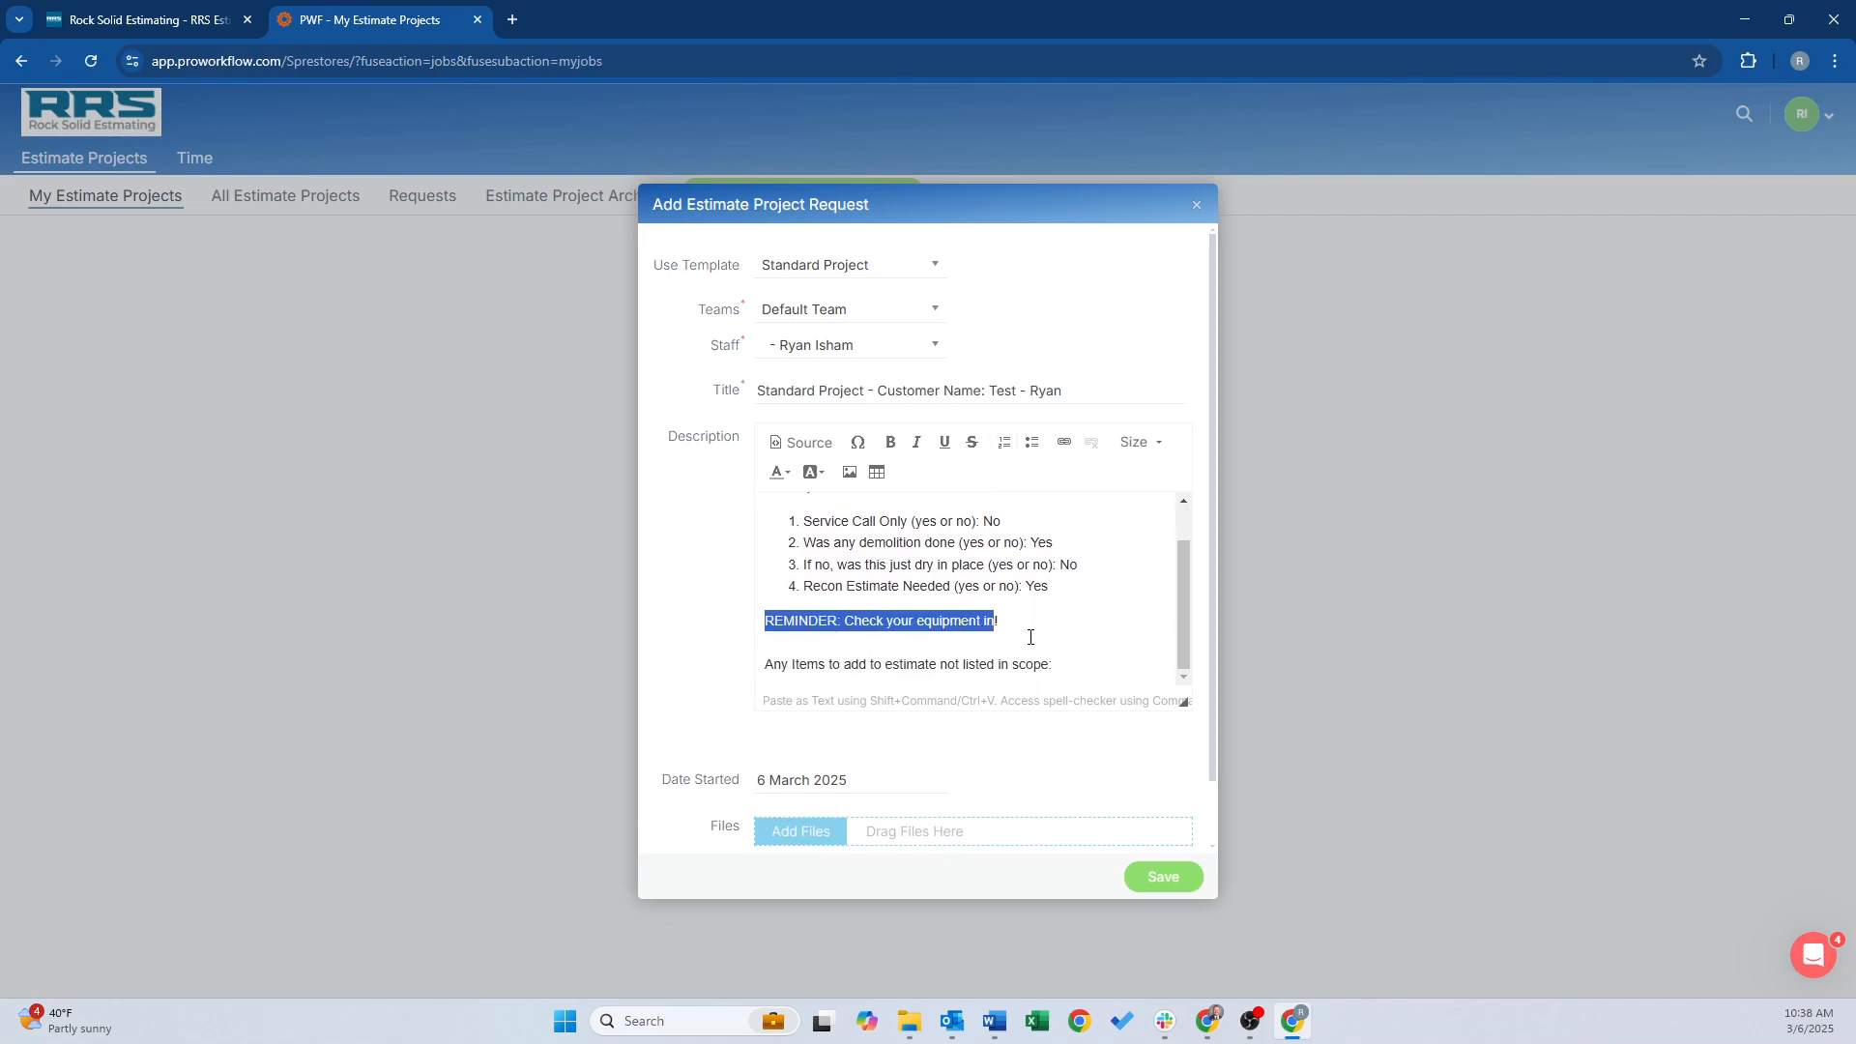
{"action": "left_click_drag", "start_coordinate": [765, 667], "coordinate": [1073, 666]}
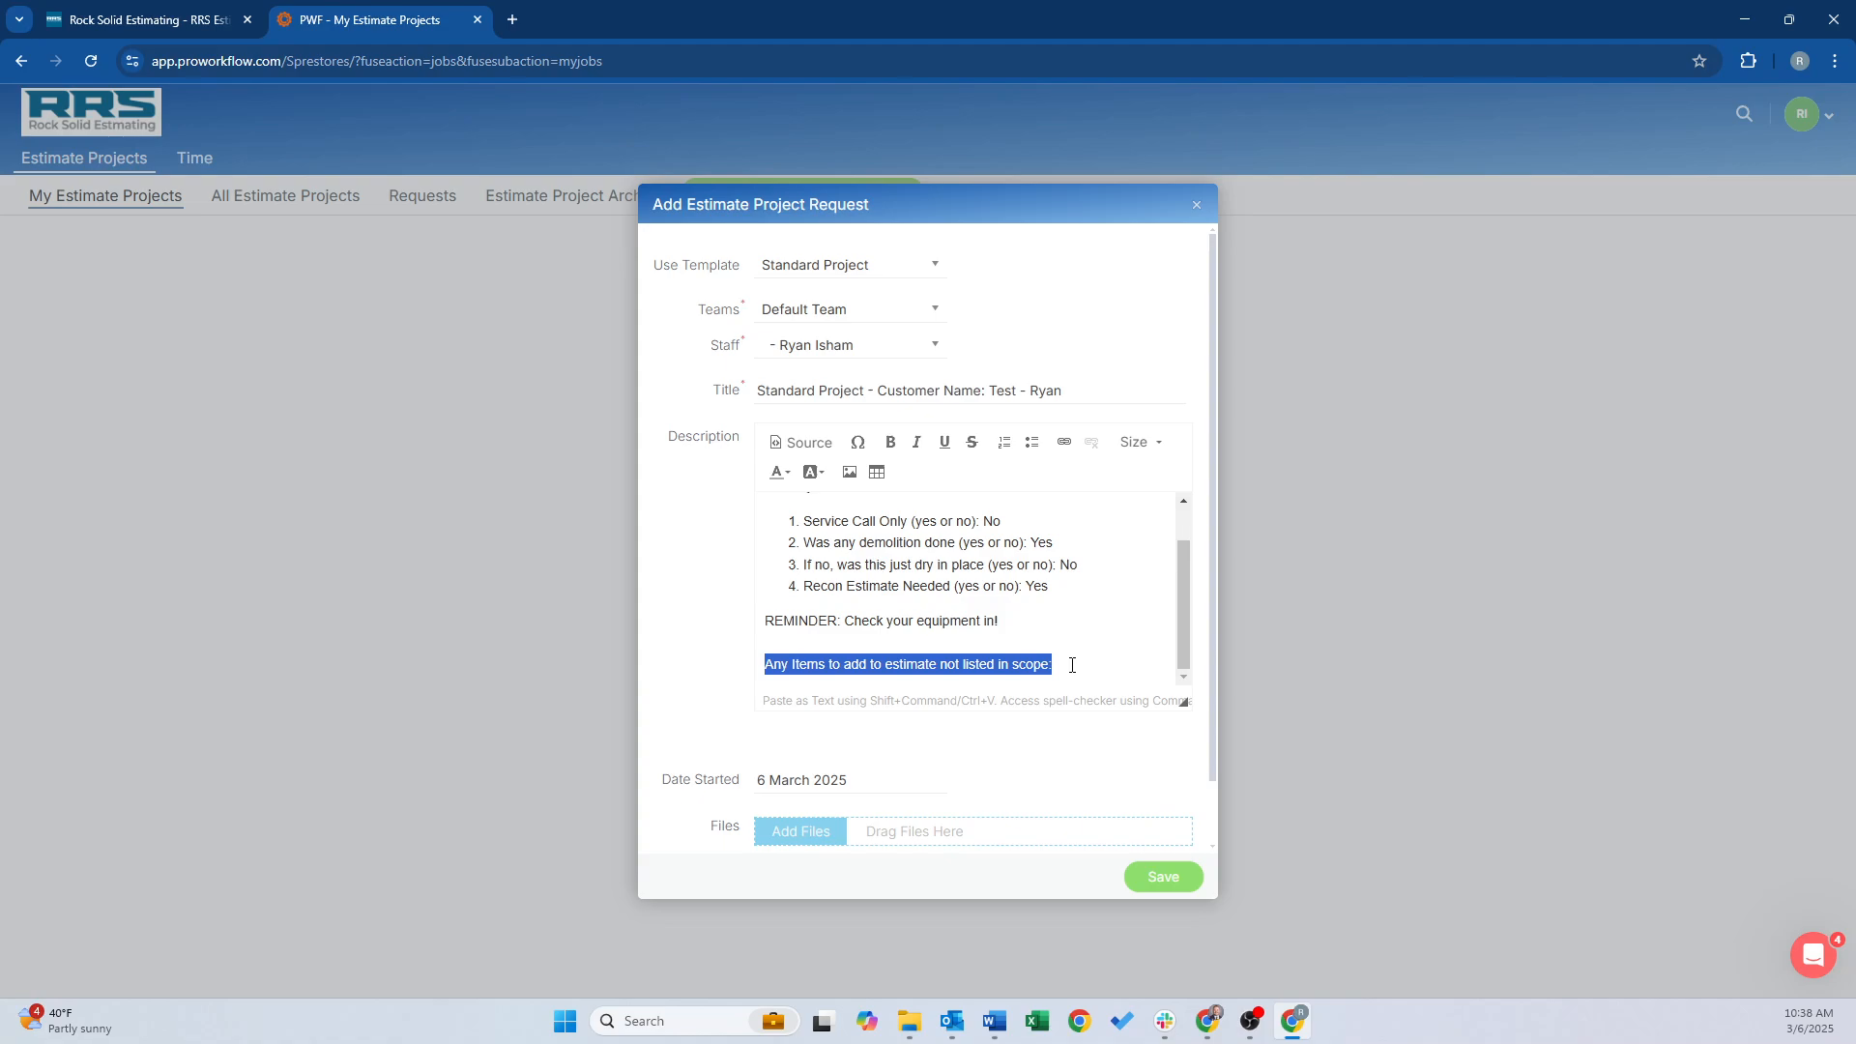
{"action": "left_click", "coordinate": [1073, 665]}
{"action": "key", "text": "Return"}
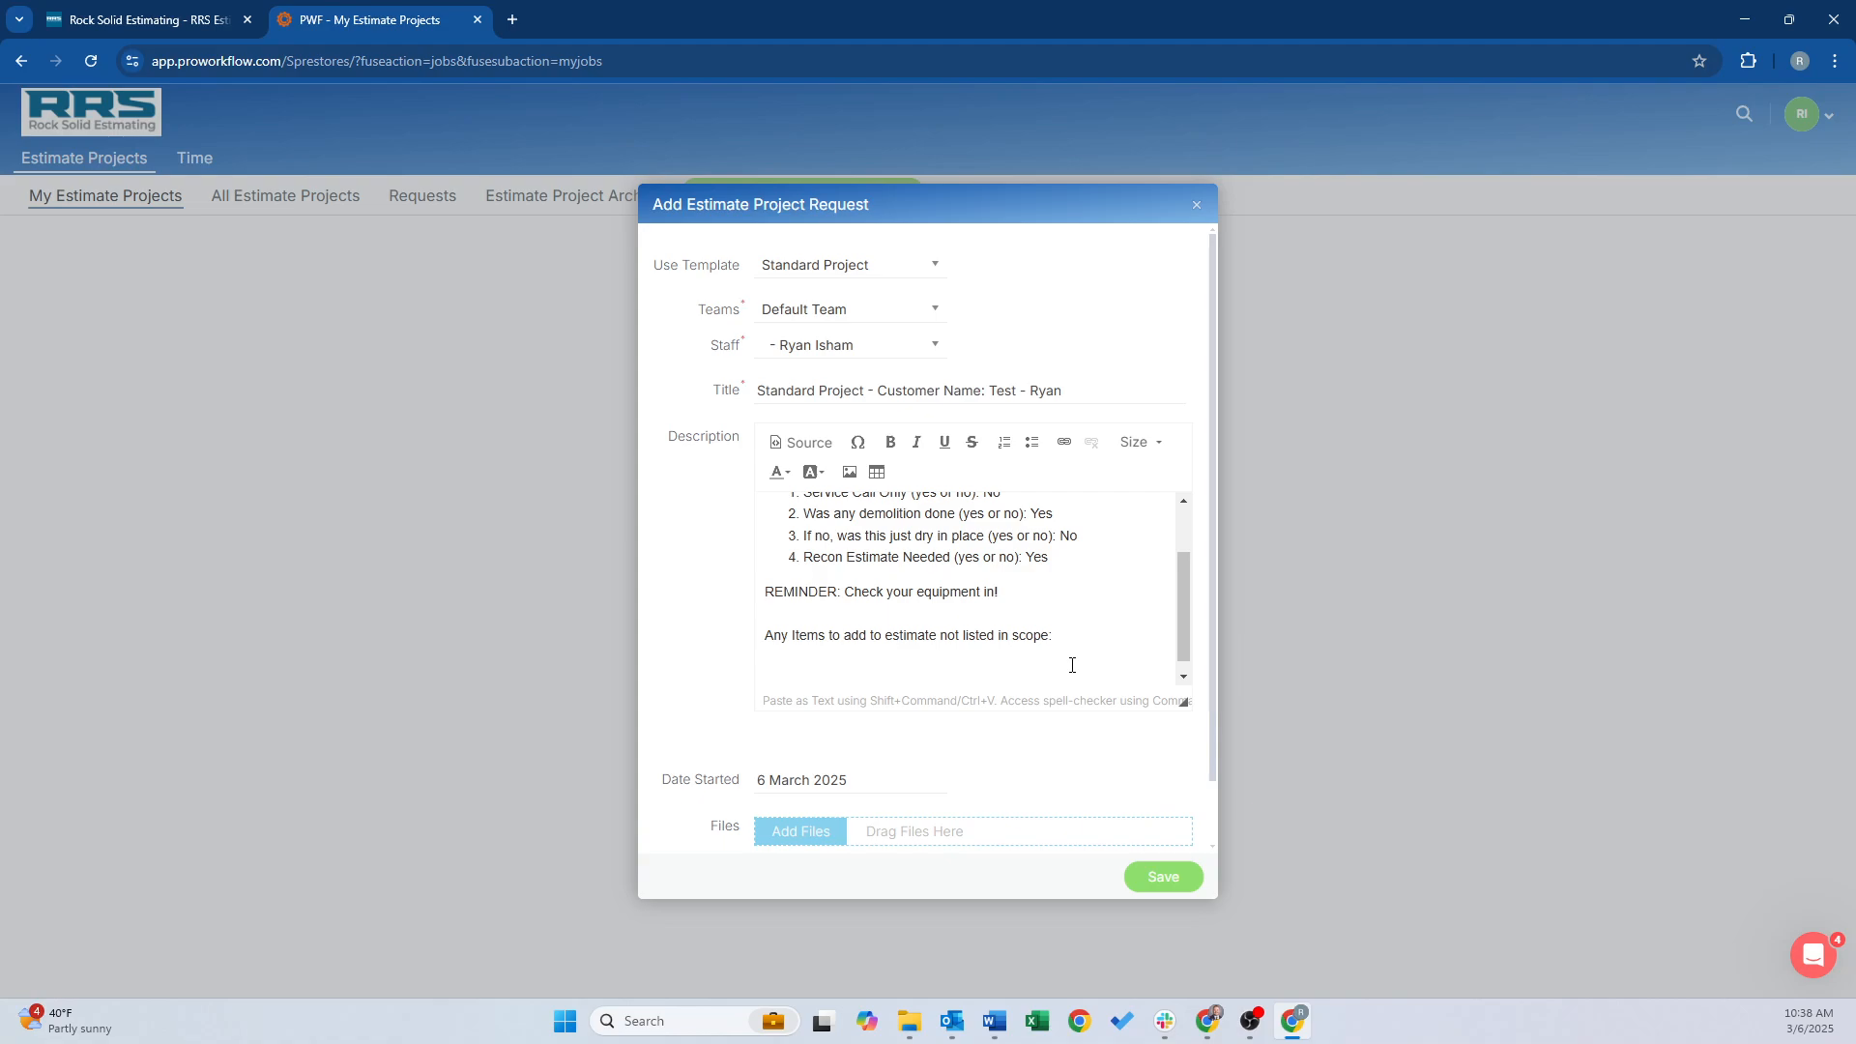
{"action": "type", "text": "Please add 8"}
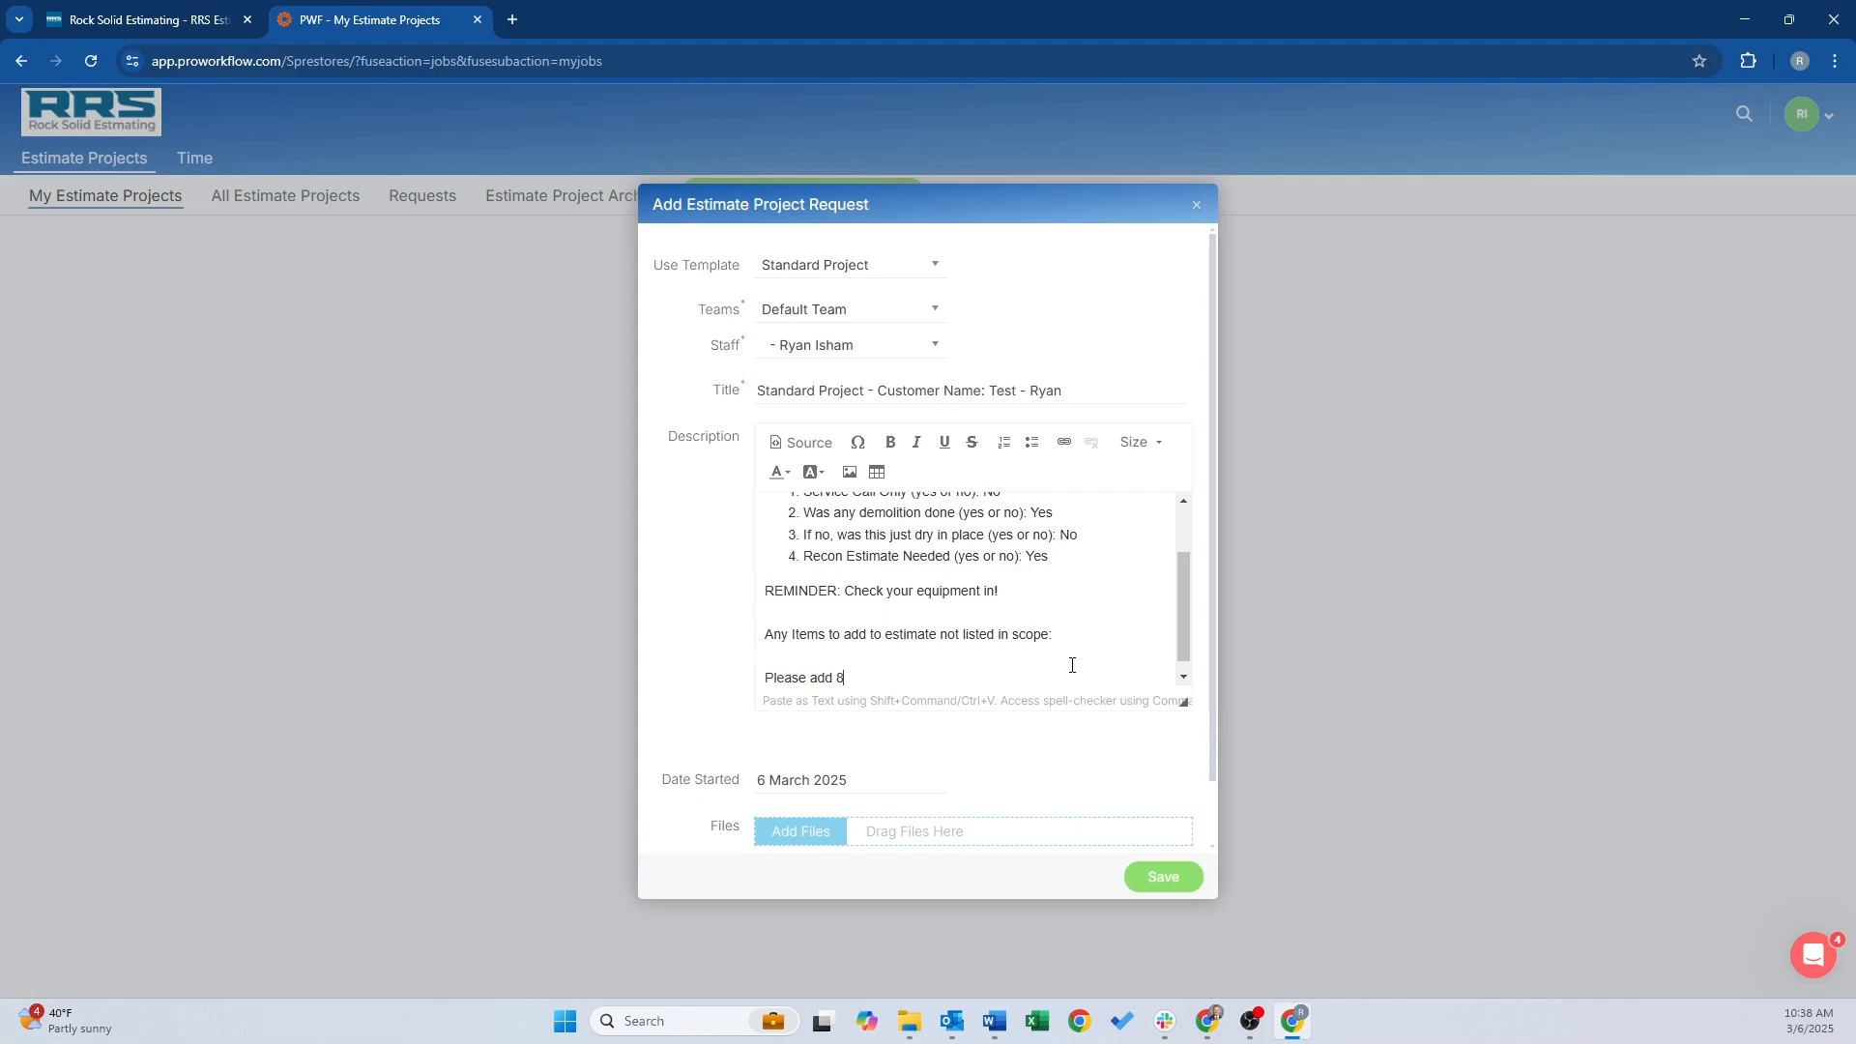
{"action": "type", "text": " hours of supevision on "}
{"action": "type", "text": "he"}
{"action": "key", "text": "BackSpace"}
{"action": "key", "text": "BackSpace"}
{"action": "key", "text": "BackSpace"}
{"action": "type", "text": "the Recon estimate"}
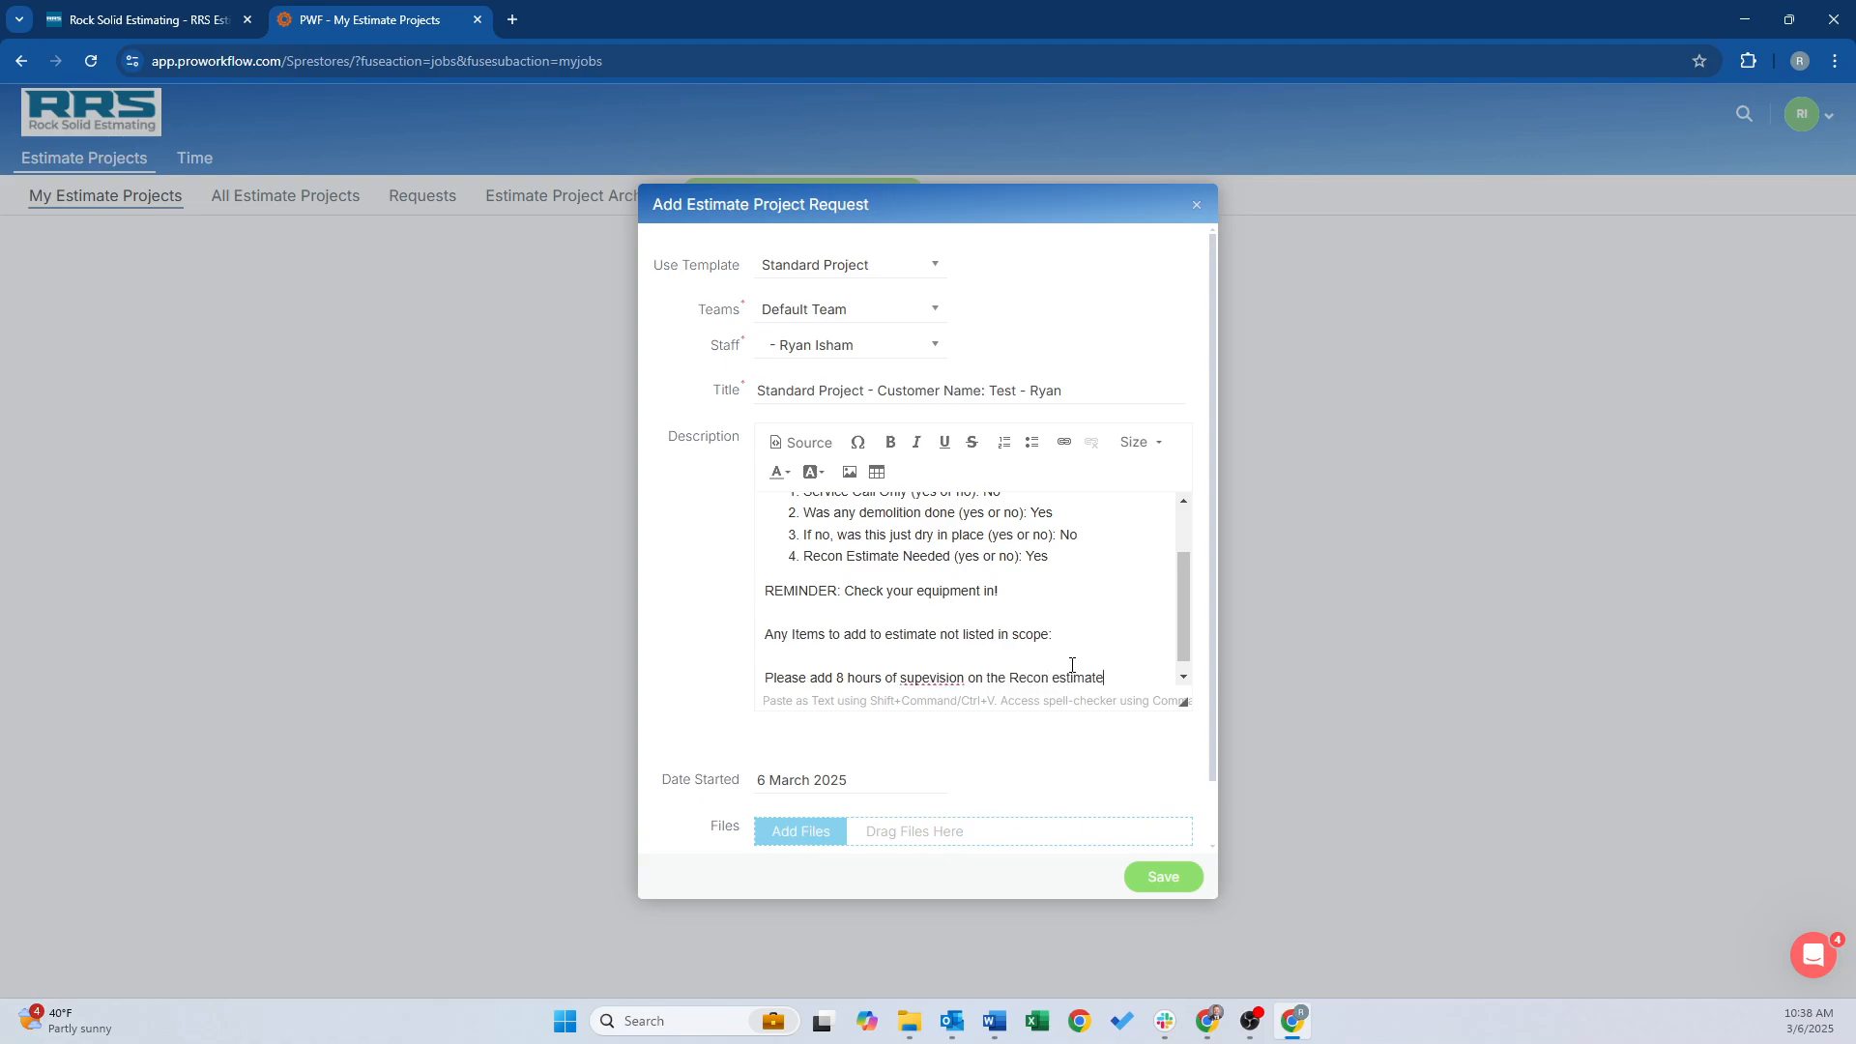
{"action": "scroll", "coordinate": [1028, 643], "scroll_direction": "down", "scroll_amount": 1}
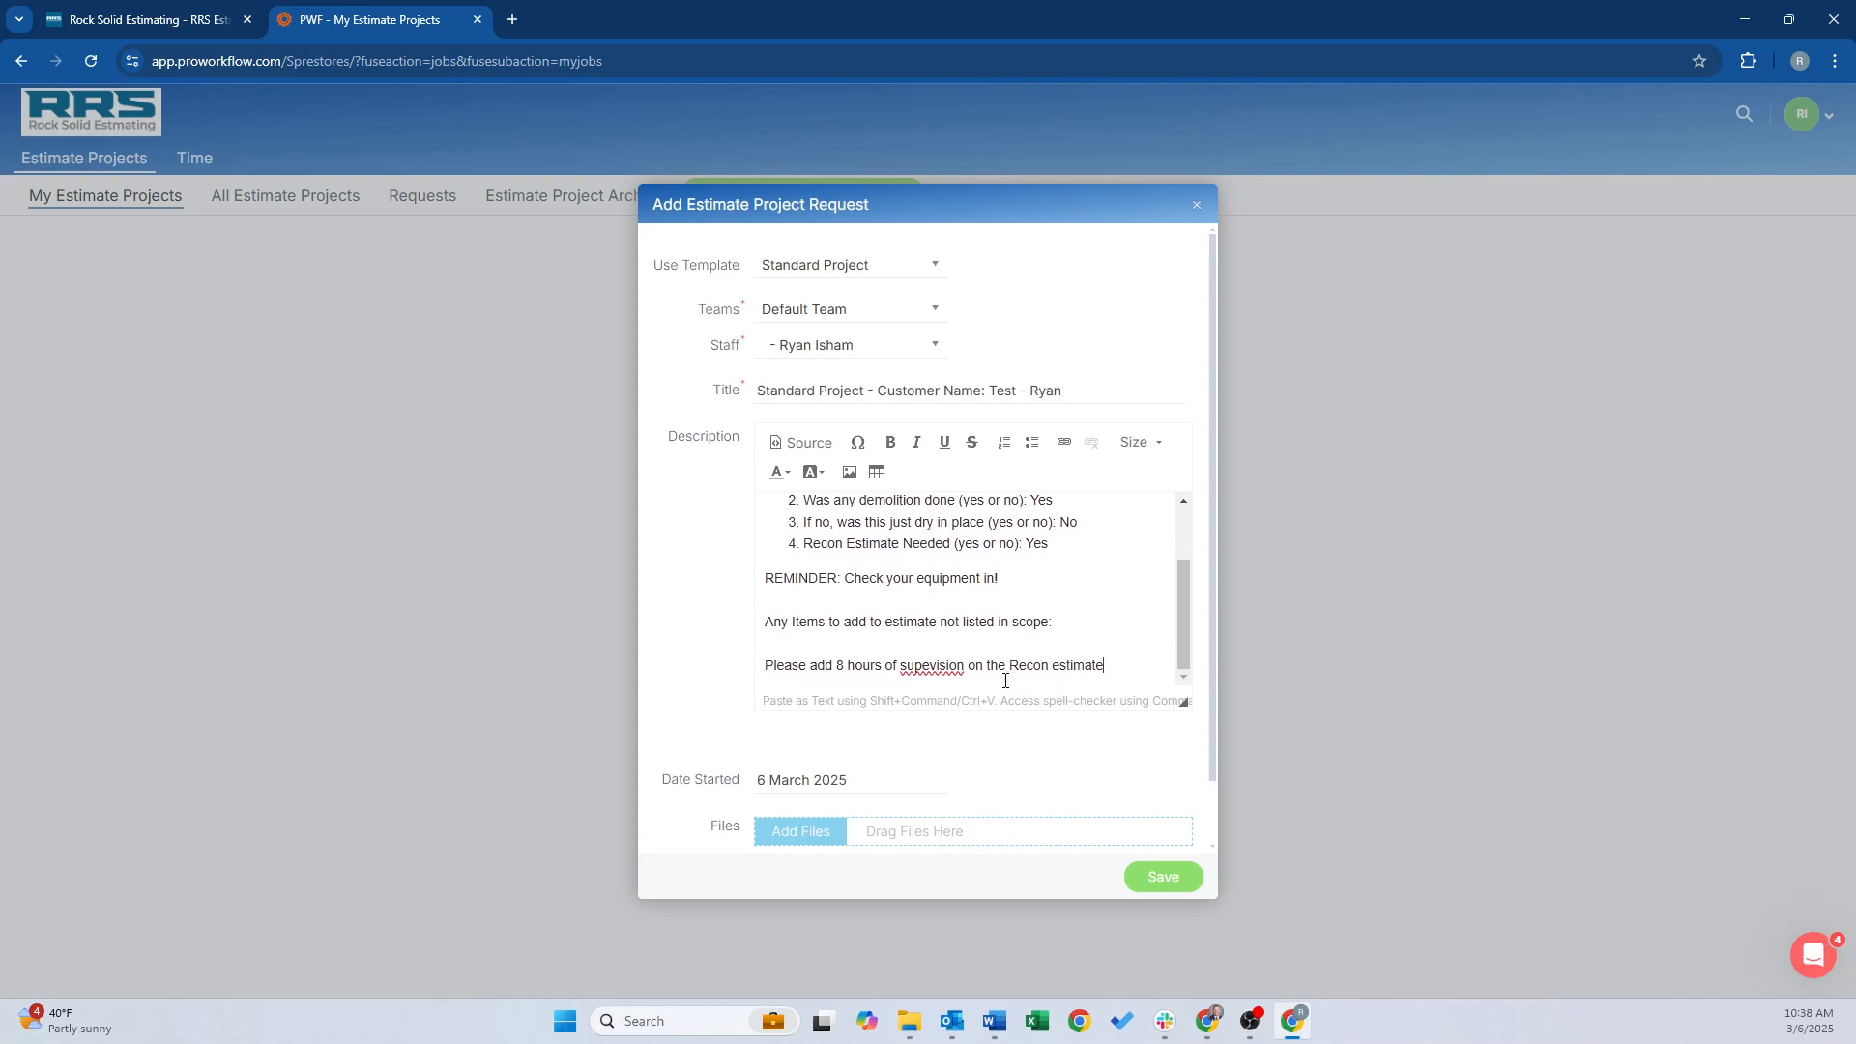
Attach Daniel_Scope_Form.pdf from the zzComplete folder and save the request
{"action": "left_click", "coordinate": [806, 831]}
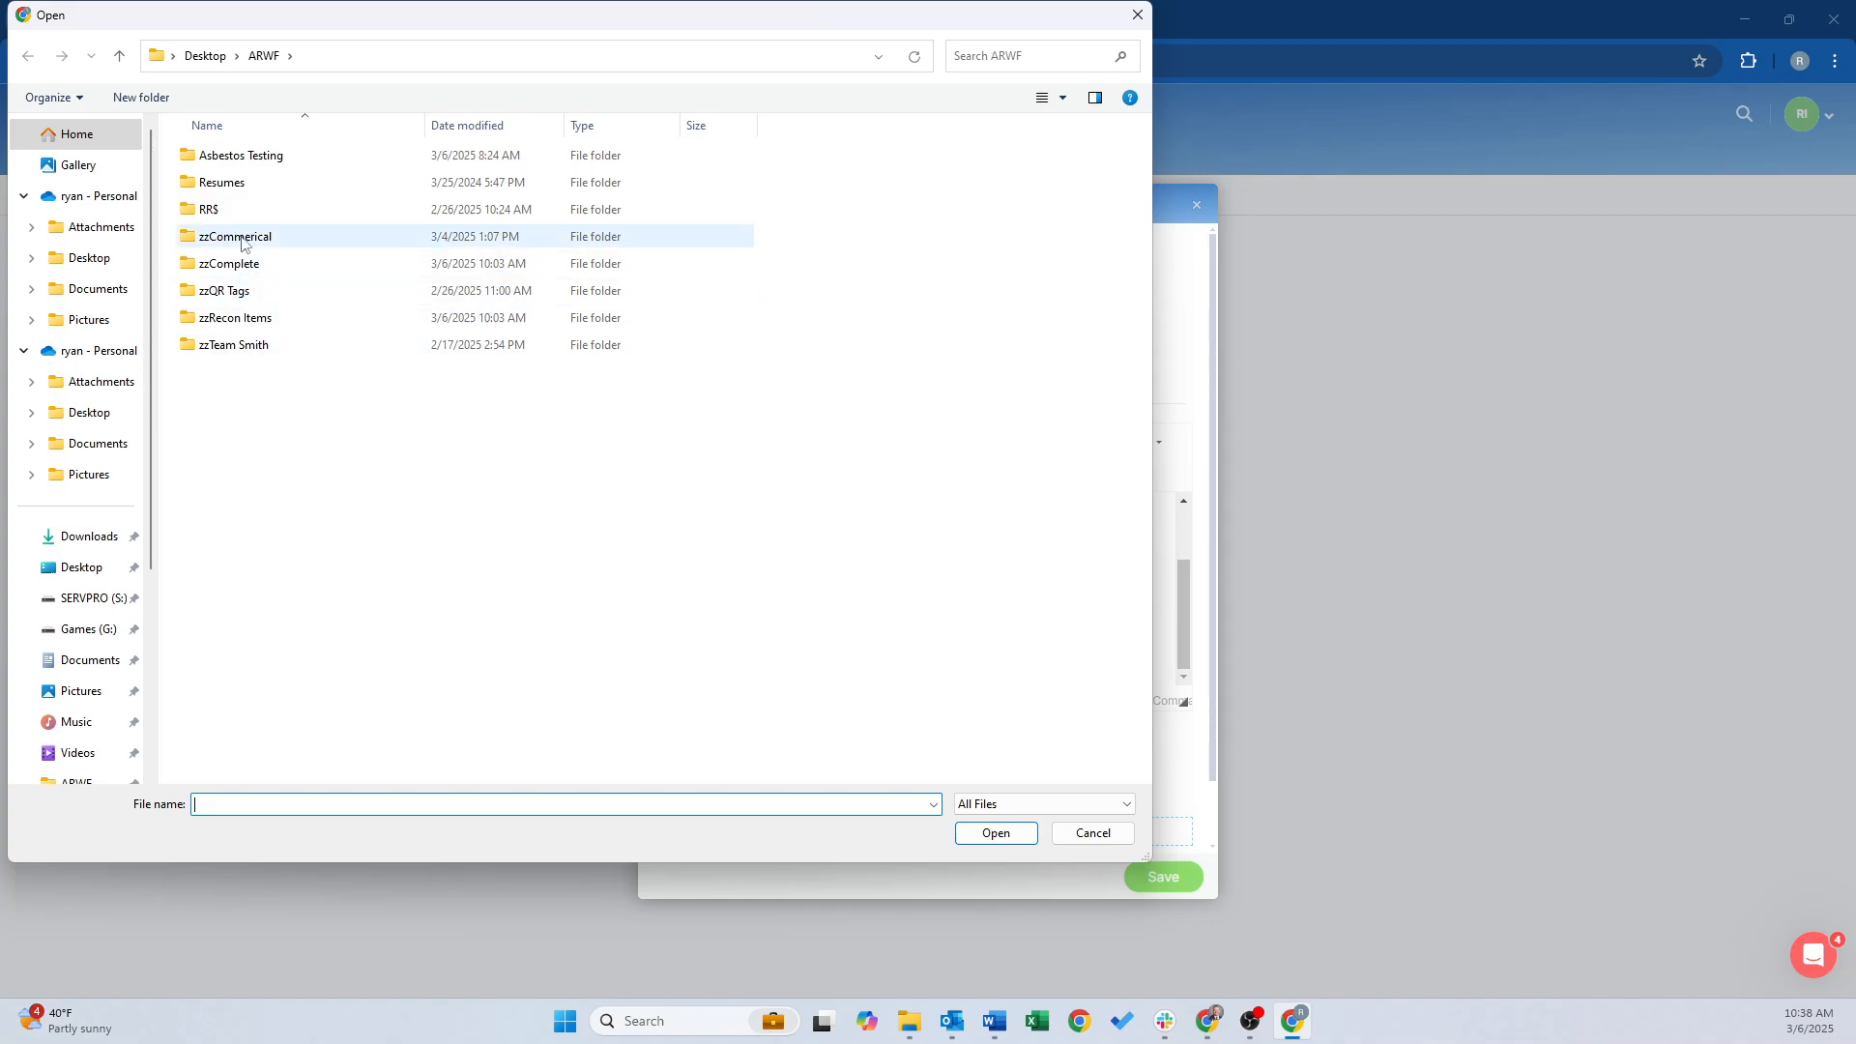
{"action": "double_click", "coordinate": [247, 271]}
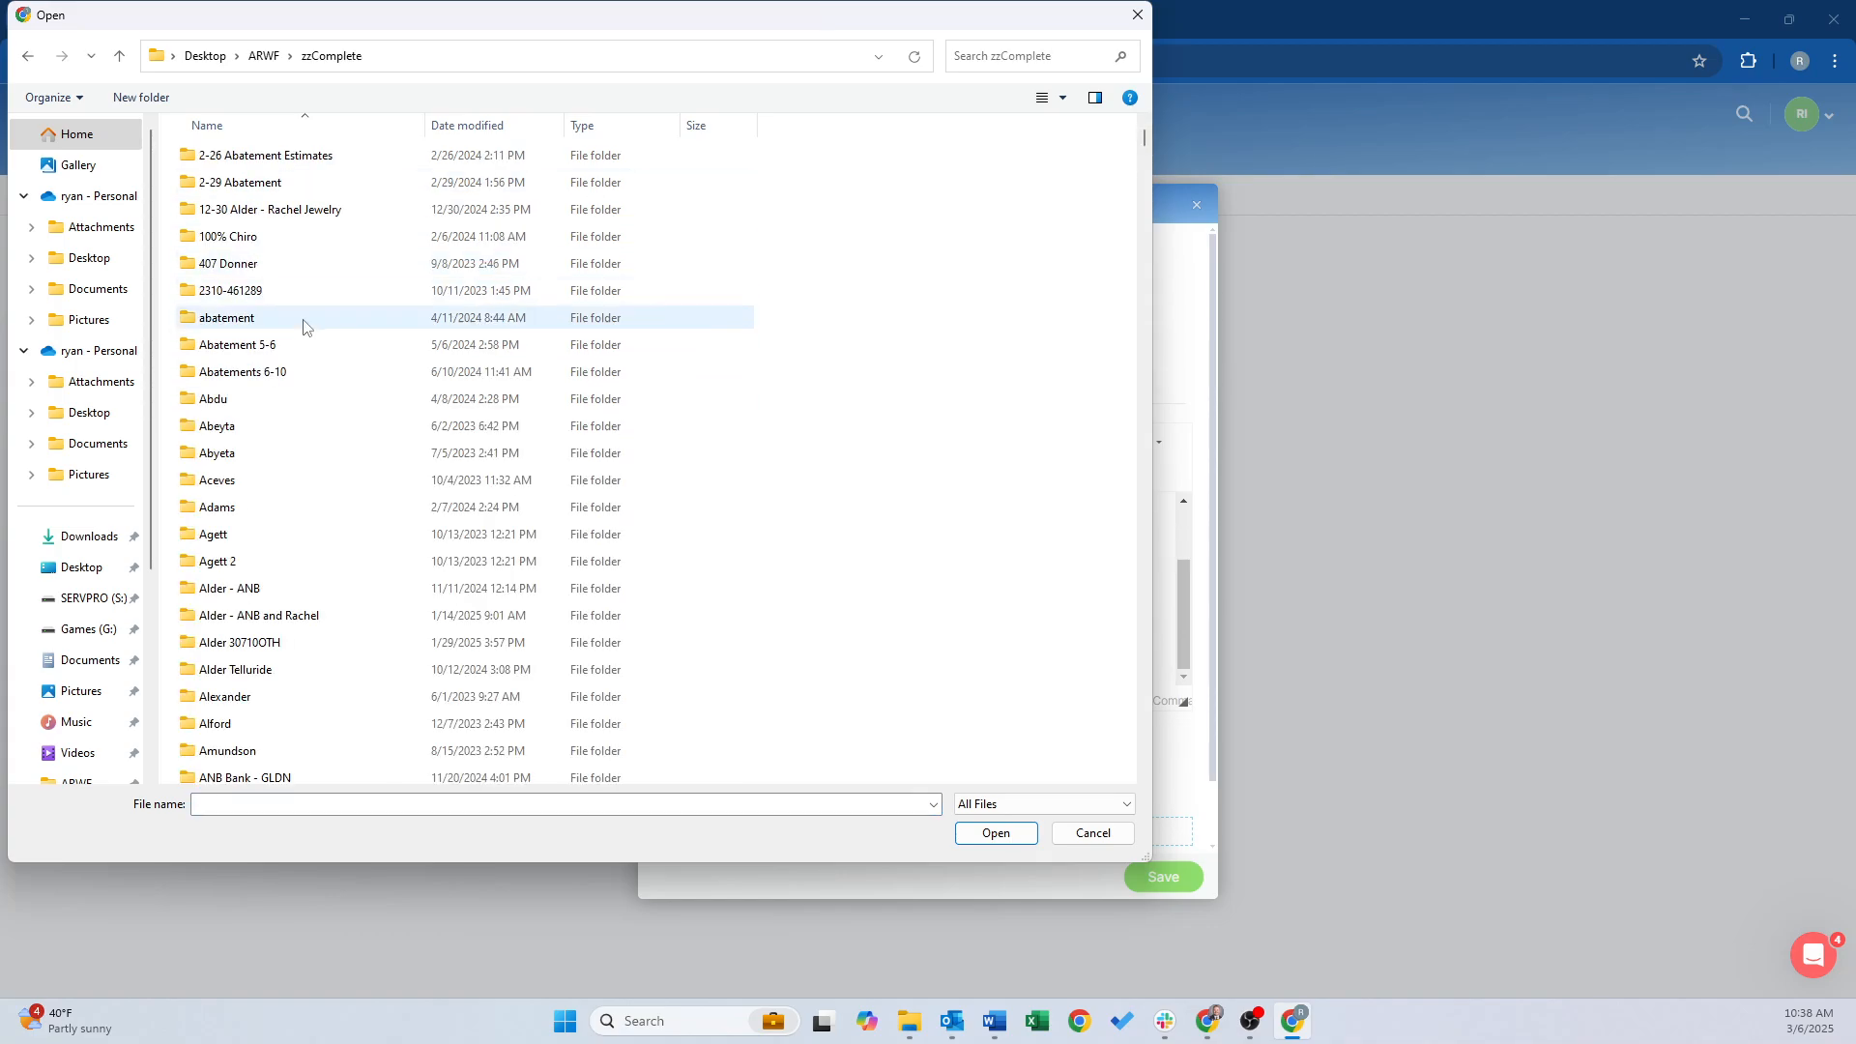
{"action": "scroll", "coordinate": [477, 460], "scroll_direction": "down", "scroll_amount": 5}
{"action": "scroll", "coordinate": [1131, 372], "scroll_direction": "down", "scroll_amount": 10}
{"action": "left_click_drag", "start_coordinate": [1131, 372], "coordinate": [1103, 593]}
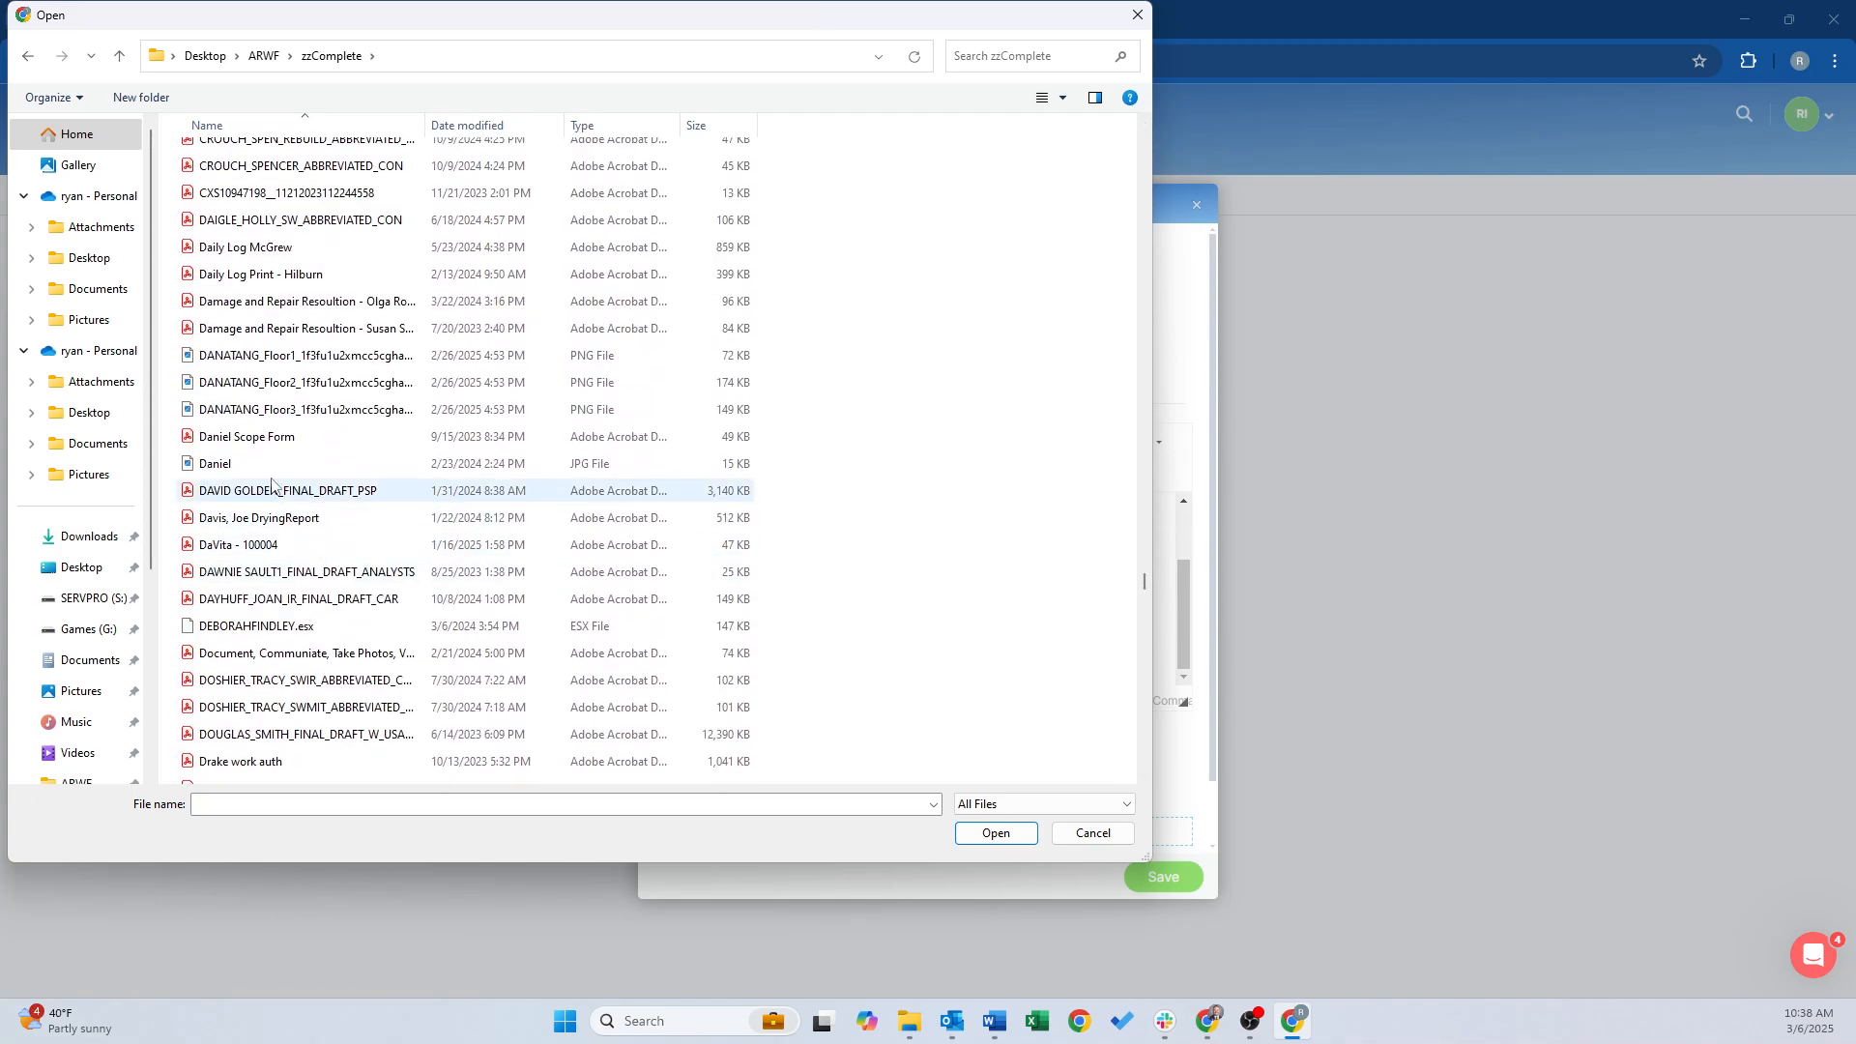
{"action": "left_click", "coordinate": [263, 439]}
{"action": "left_click", "coordinate": [996, 833]}
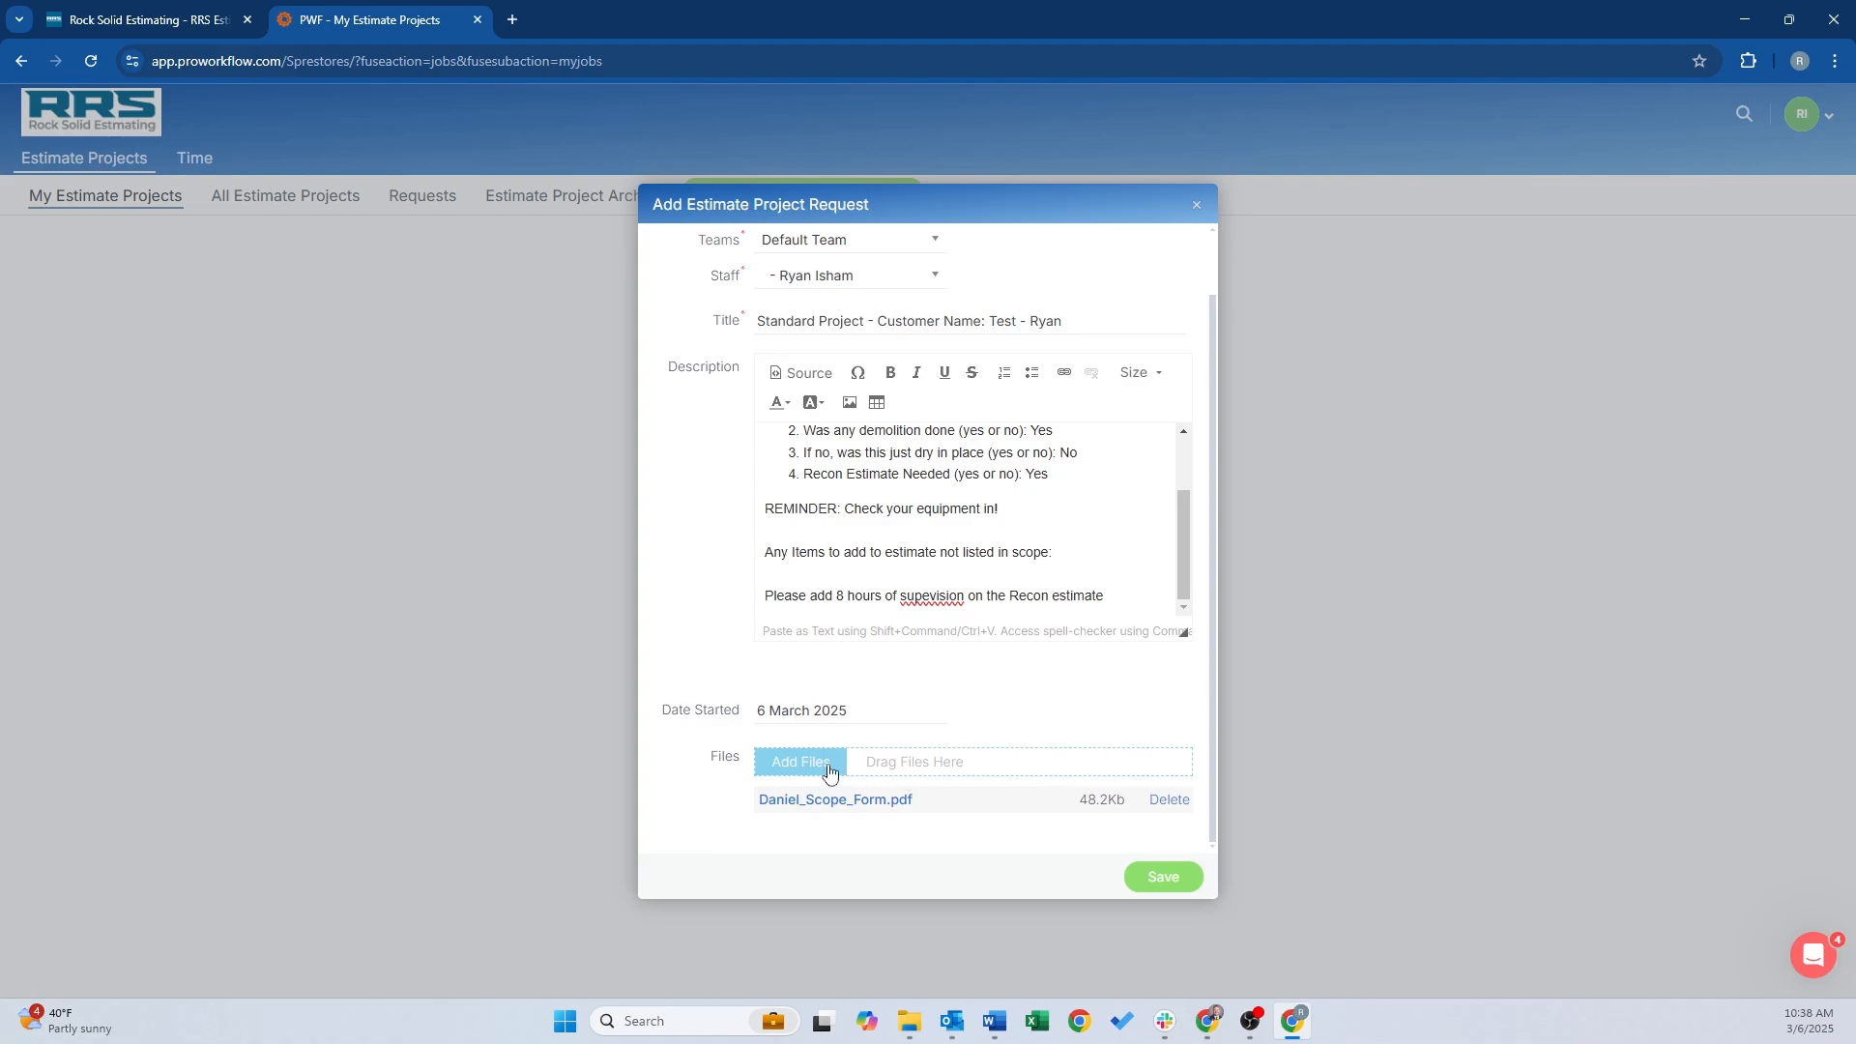
{"action": "left_click", "coordinate": [1156, 880]}
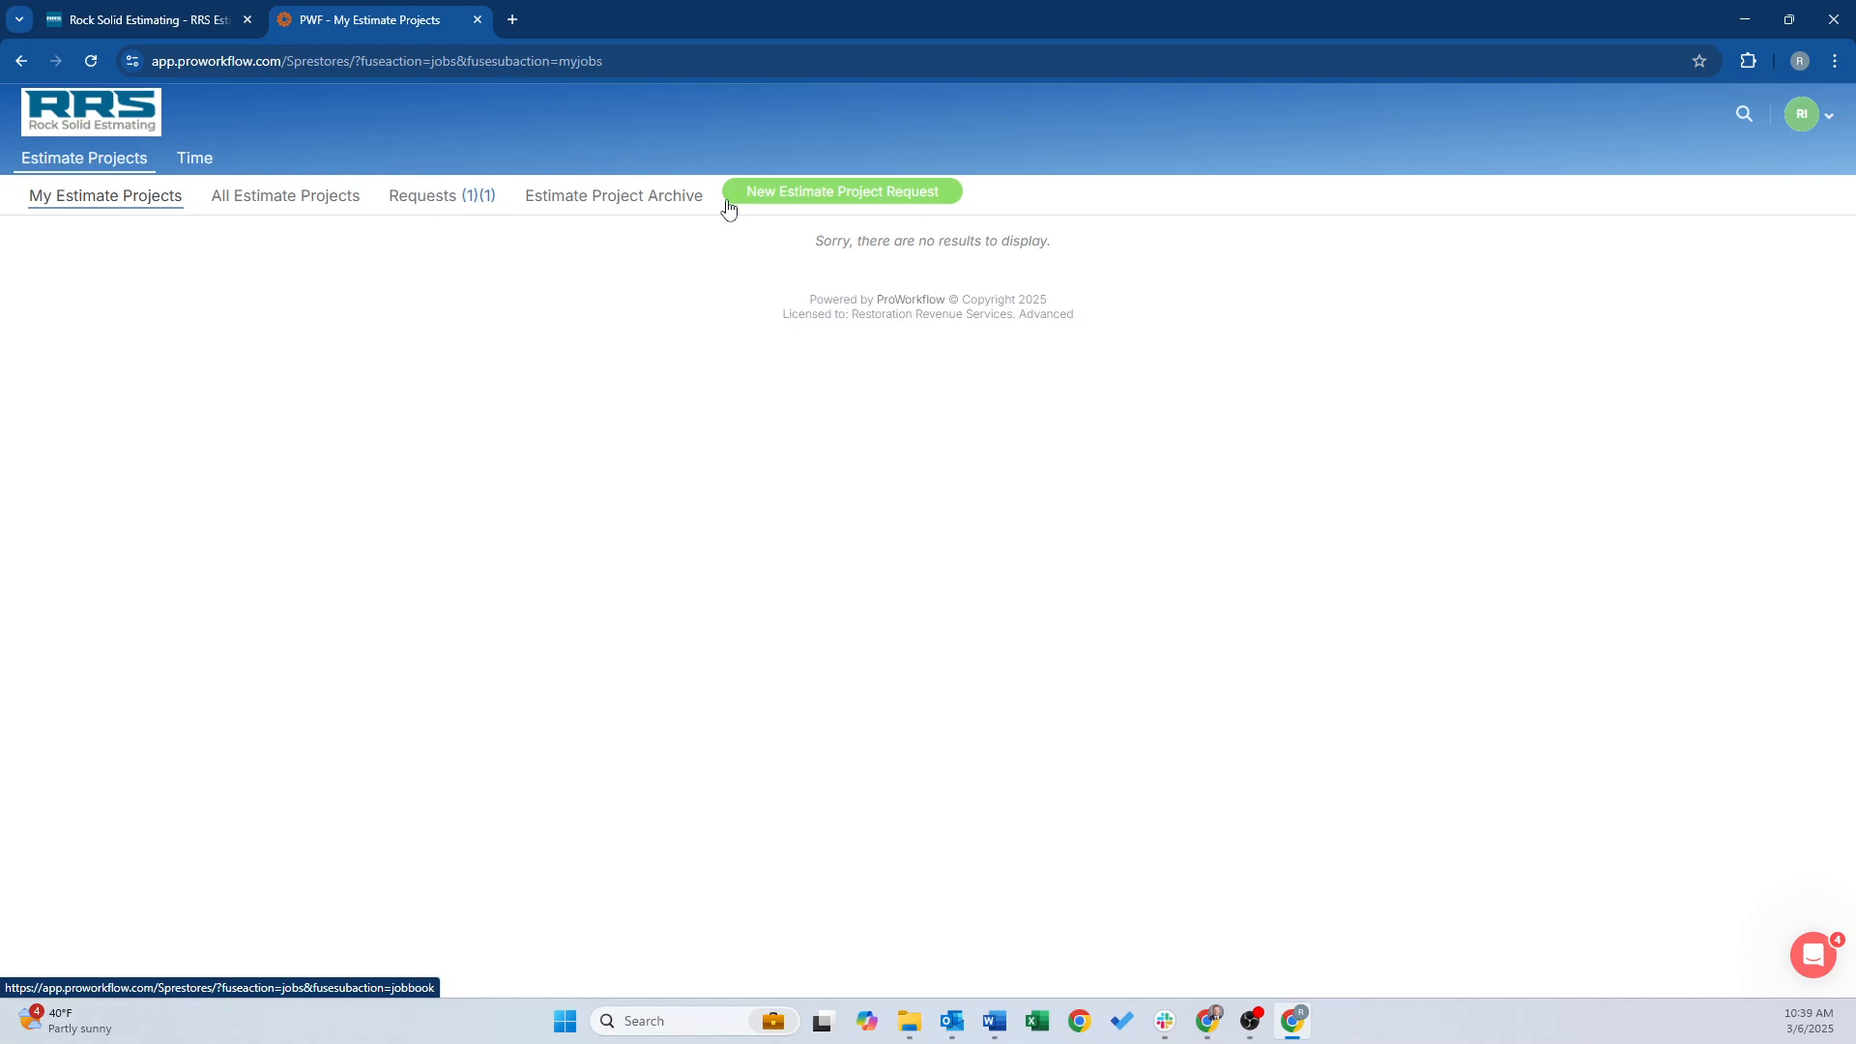
Minimize the client window, reload Estimate Projects, and open the Requests (1) list
{"action": "left_click", "coordinate": [1748, 20]}
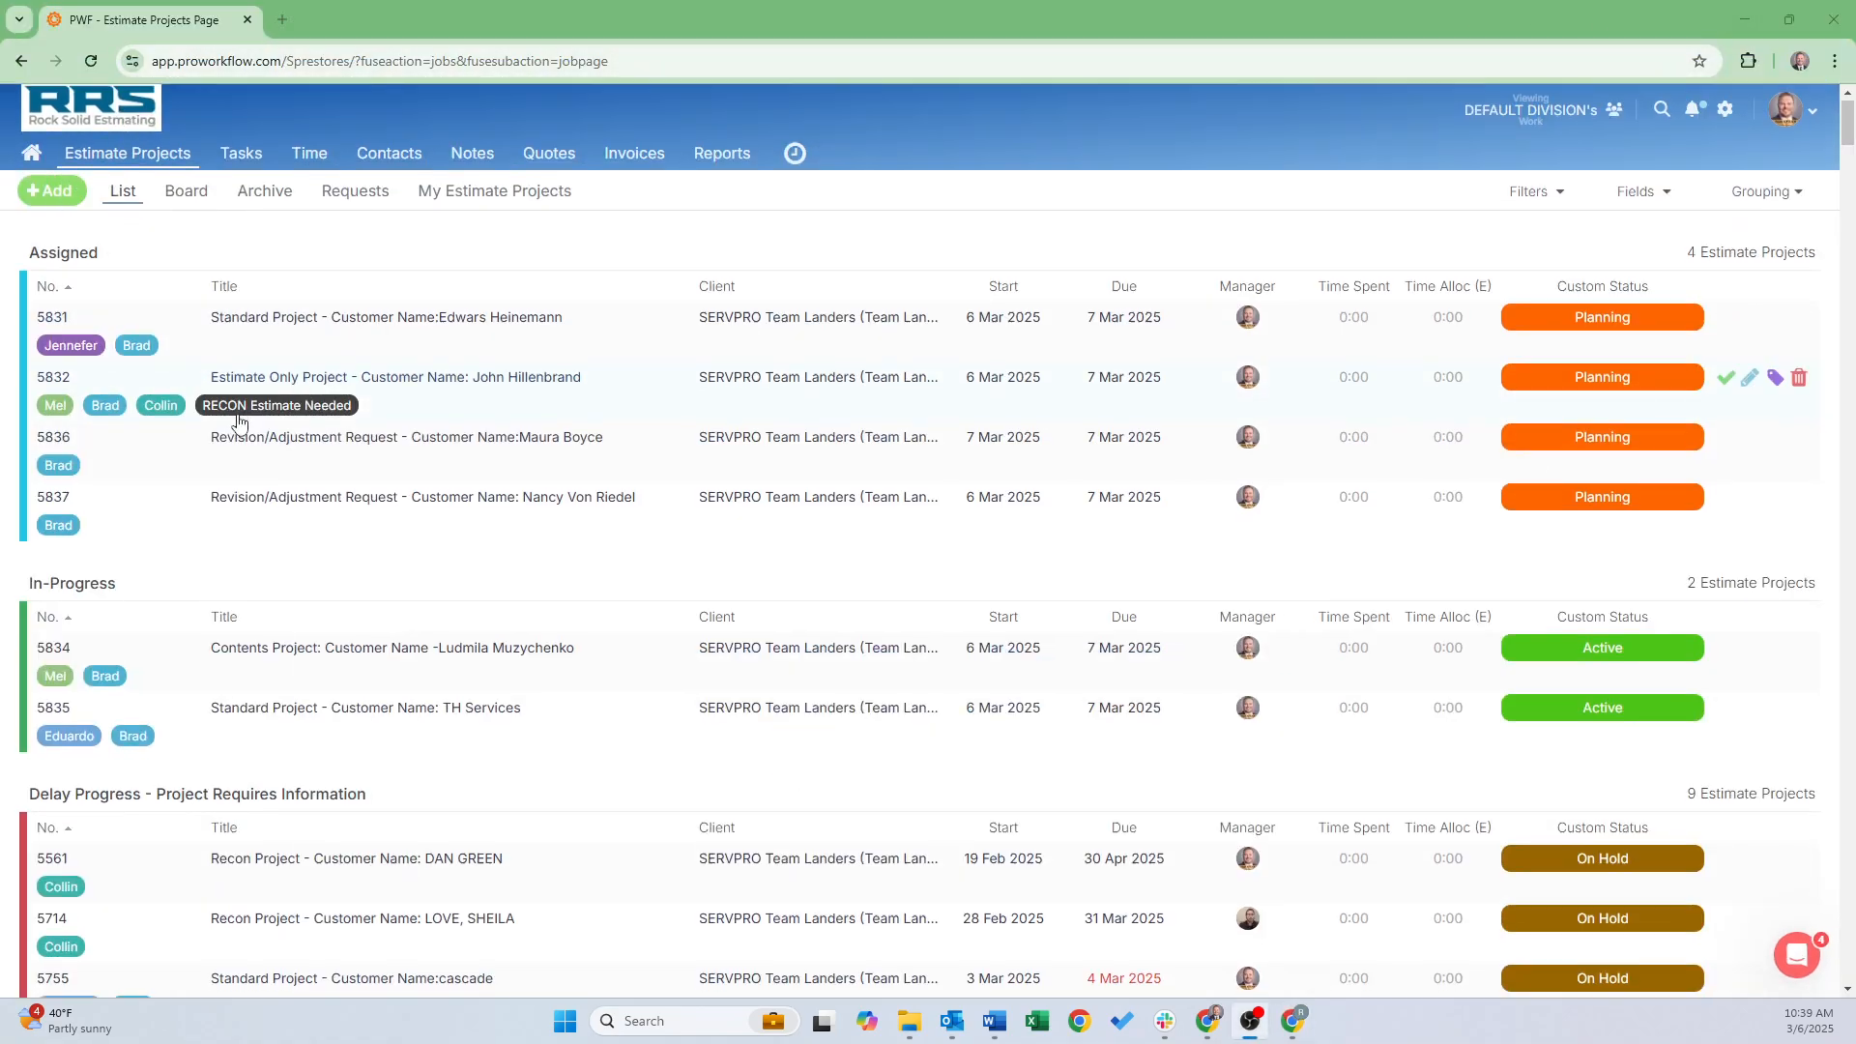
{"action": "scroll", "coordinate": [253, 406], "scroll_direction": "down", "scroll_amount": 8}
{"action": "scroll", "coordinate": [255, 406], "scroll_direction": "up", "scroll_amount": 8}
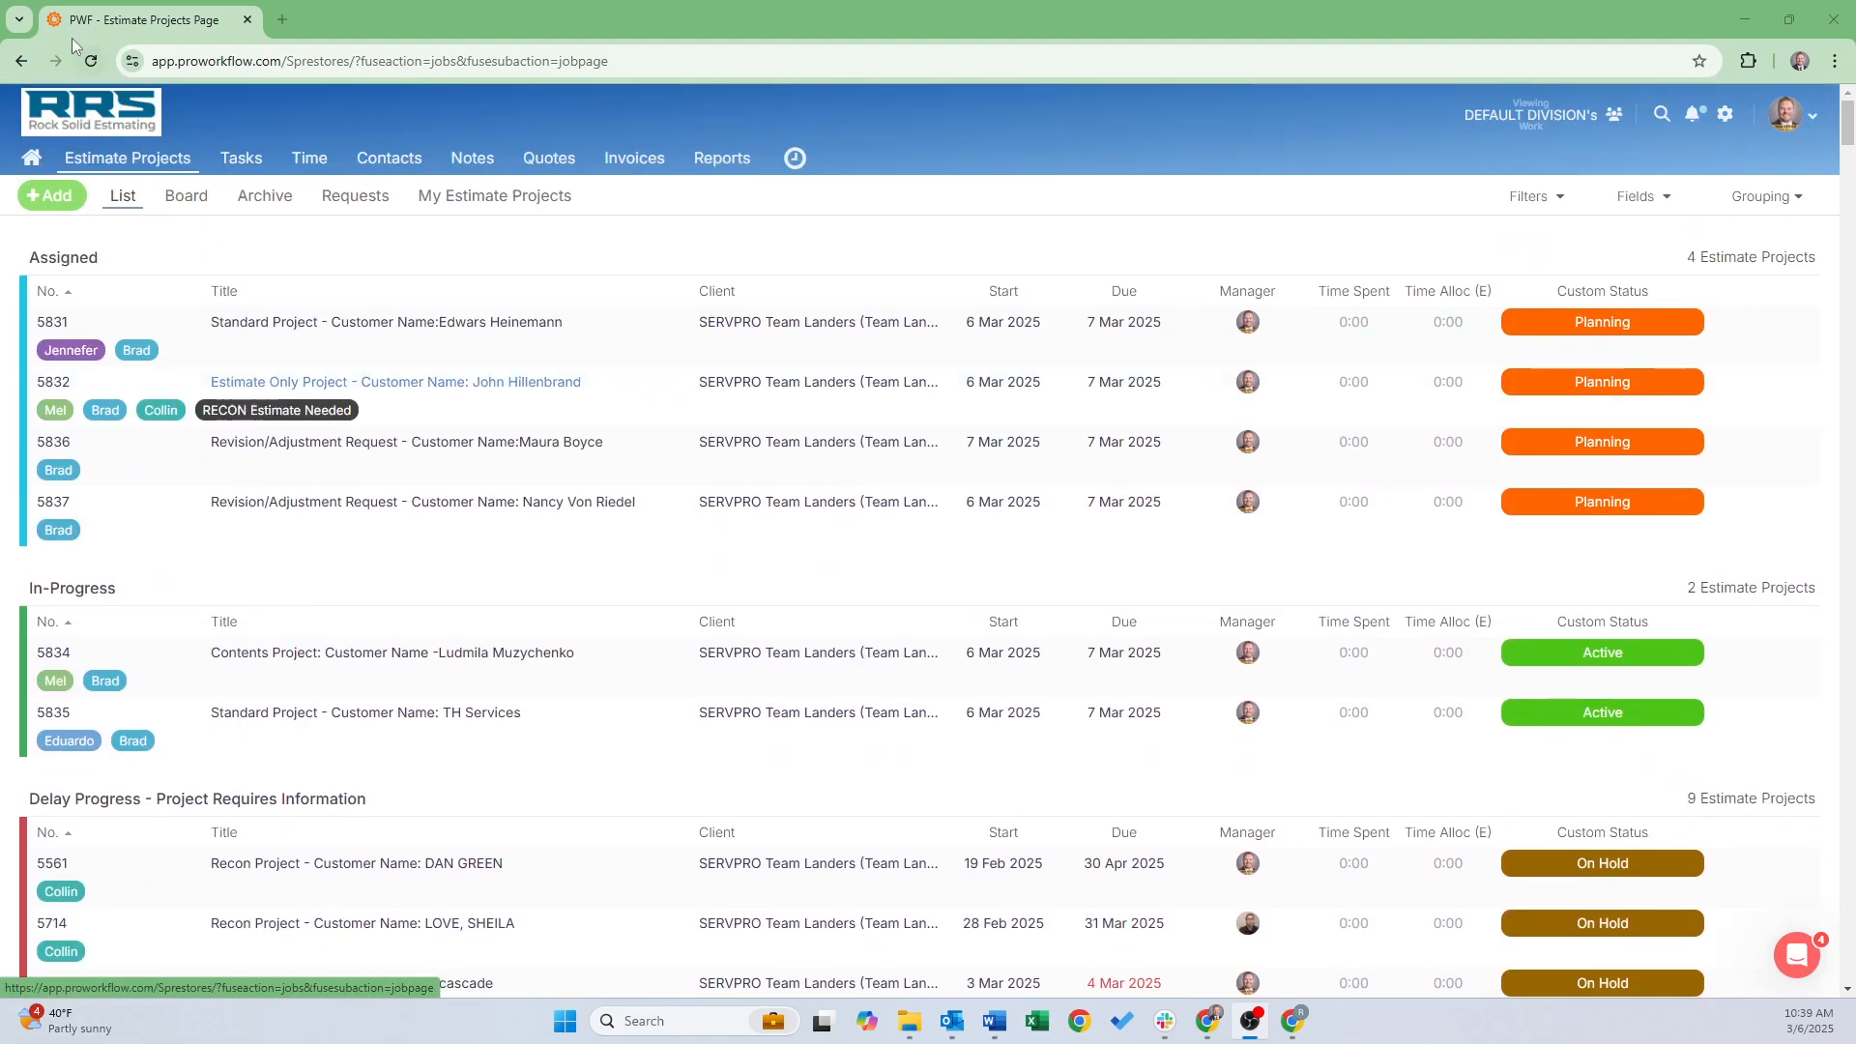
{"action": "left_click", "coordinate": [91, 61]}
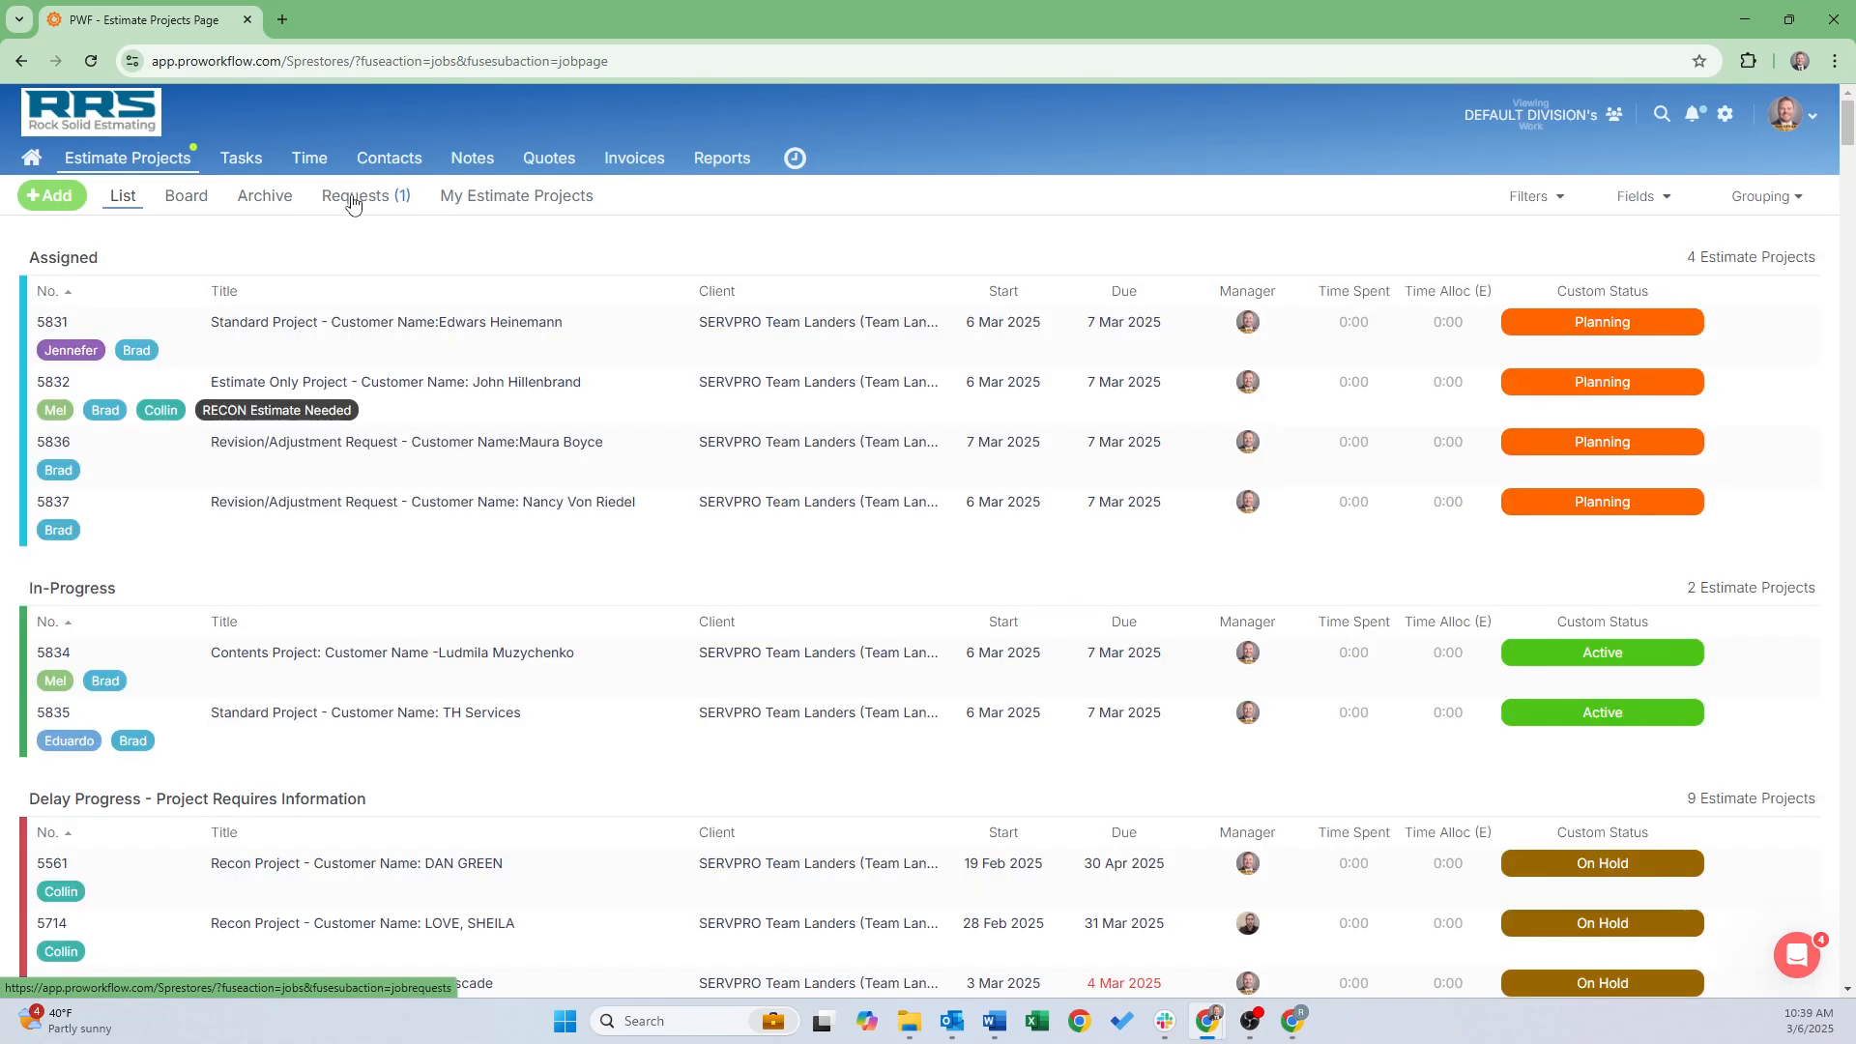
{"action": "left_click", "coordinate": [353, 200]}
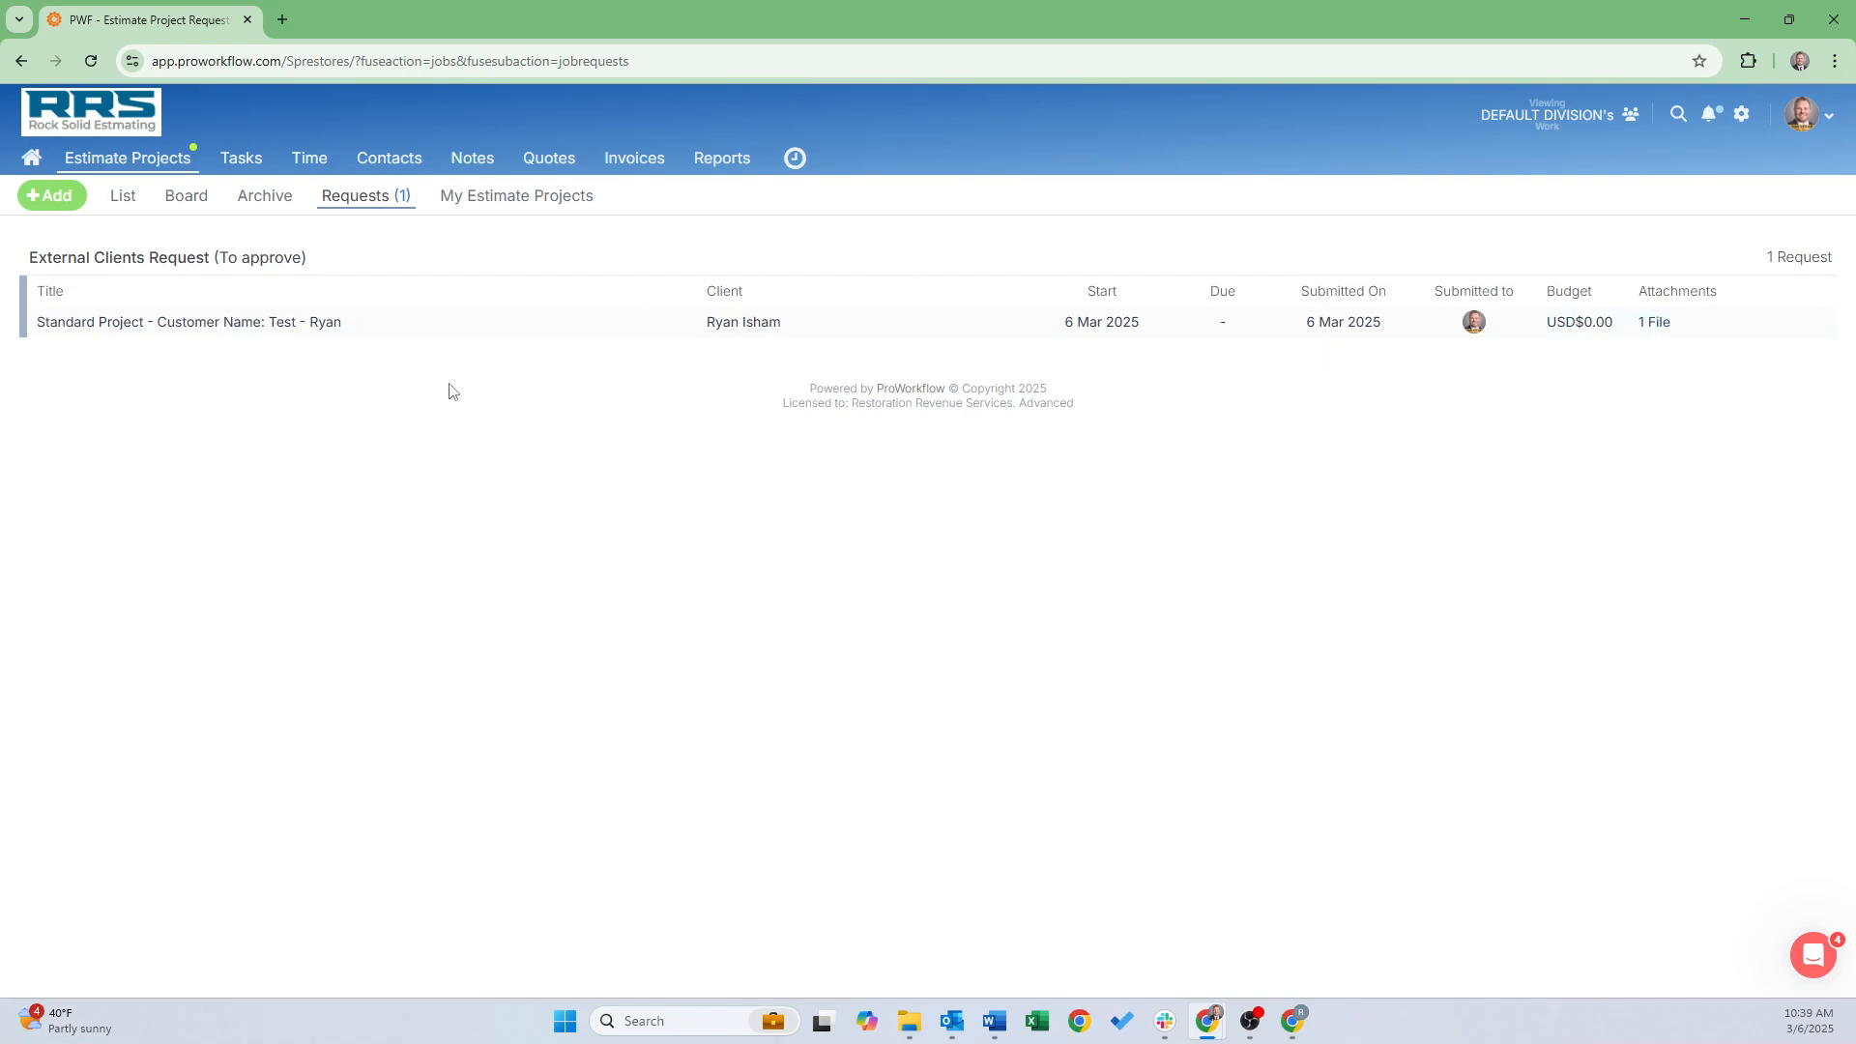
Approve the Standard Project request and set the new project's due date to 7 March 2025
{"action": "left_click", "coordinate": [277, 325]}
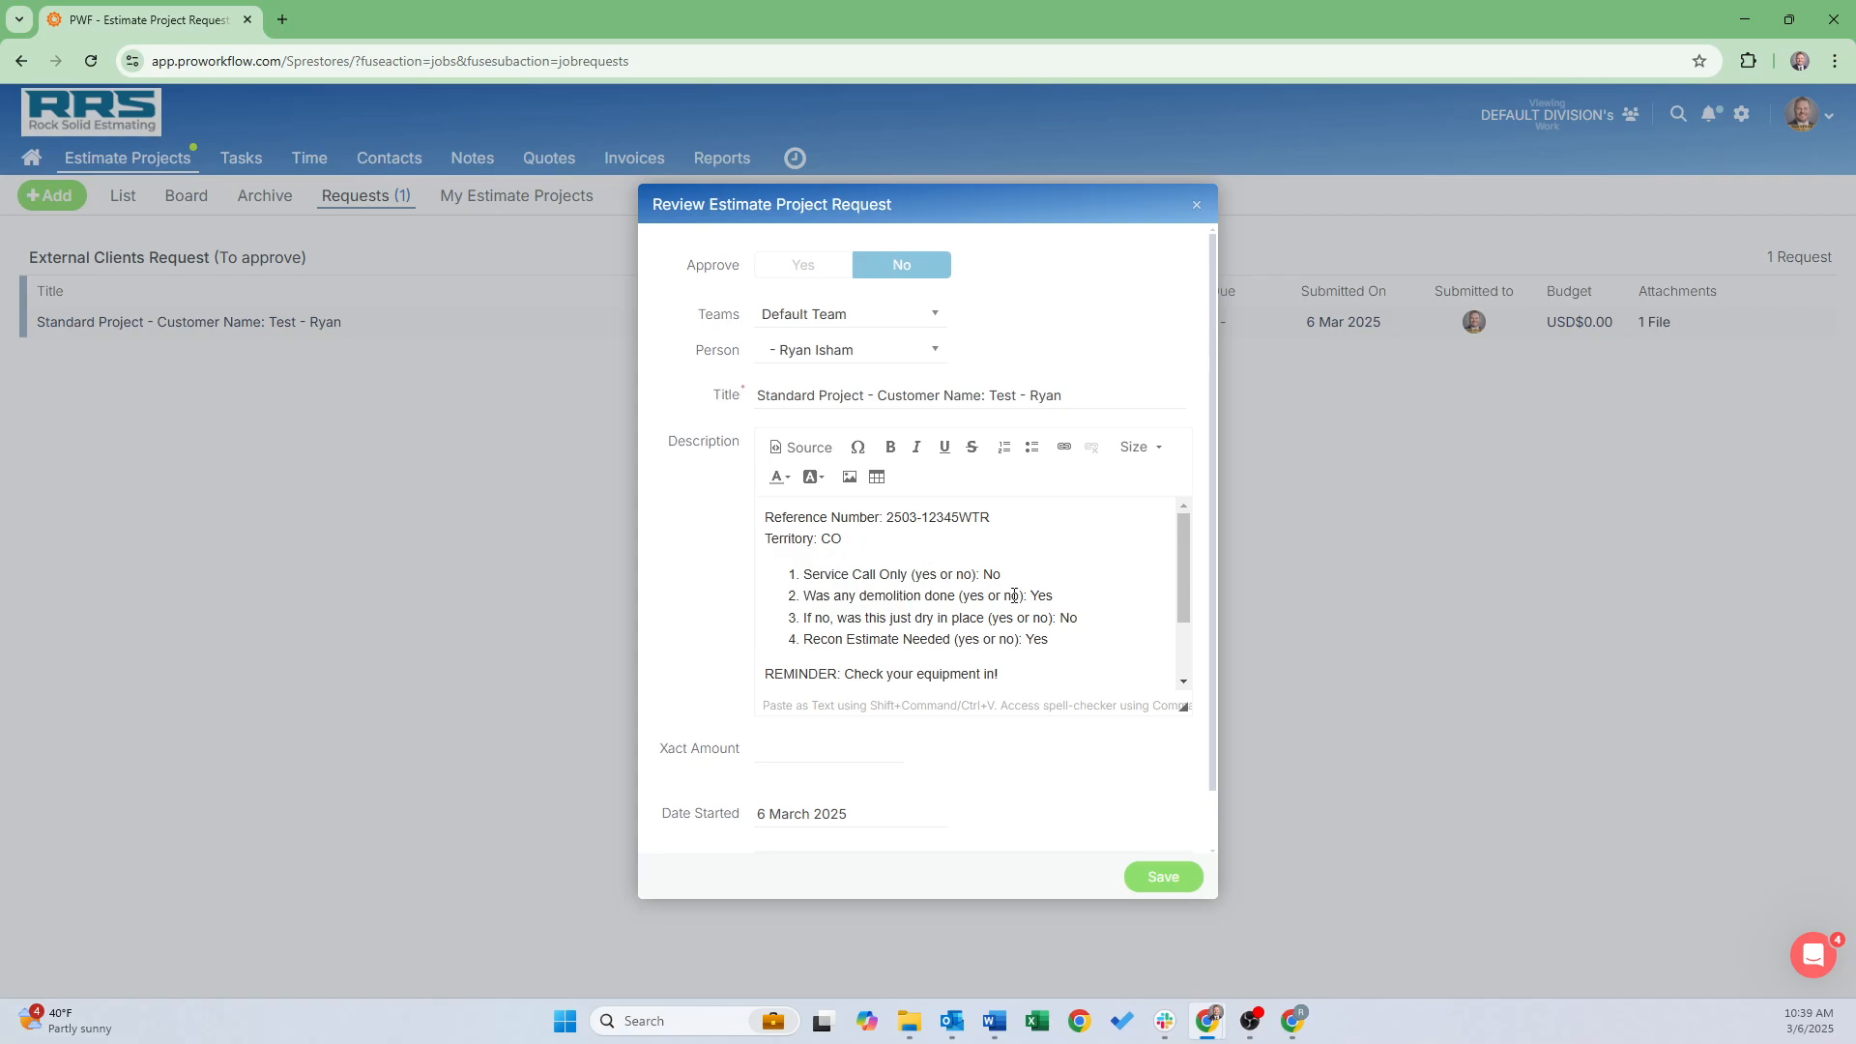
{"action": "scroll", "coordinate": [972, 650], "scroll_direction": "down", "scroll_amount": 3}
{"action": "scroll", "coordinate": [919, 721], "scroll_direction": "down", "scroll_amount": 1}
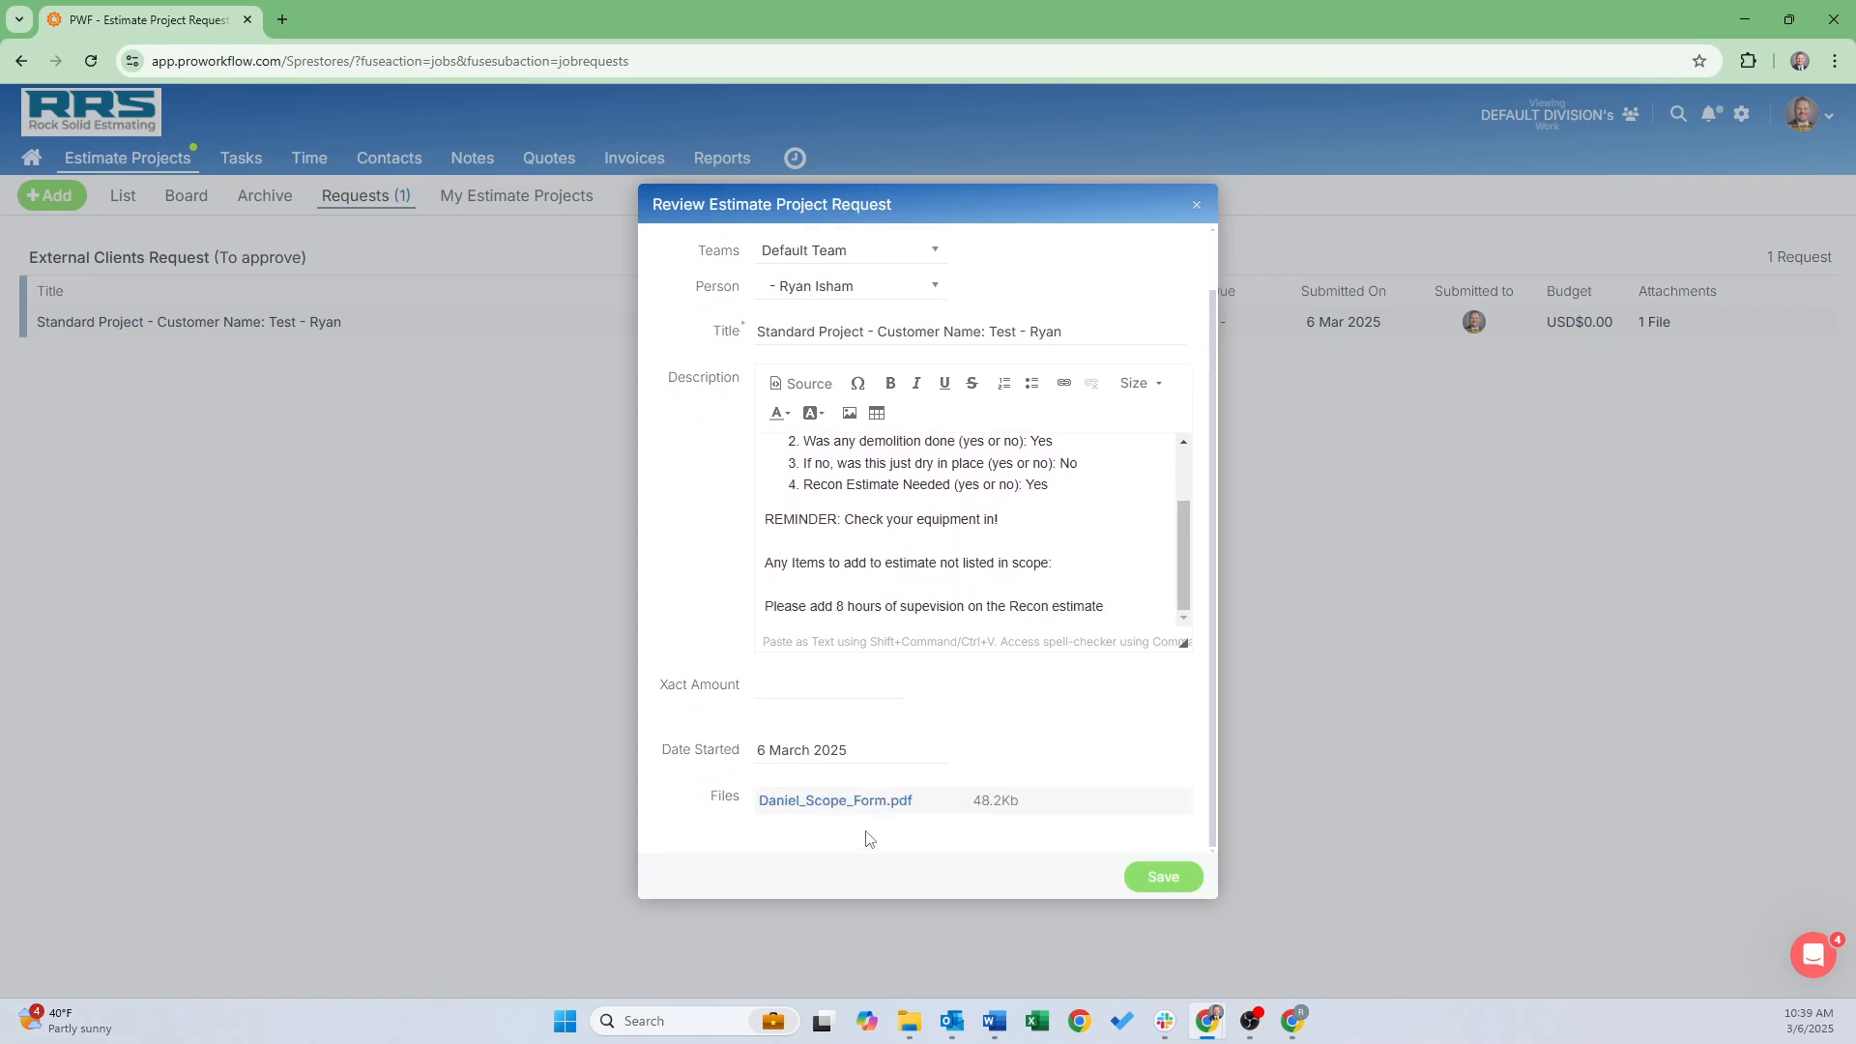
{"action": "scroll", "coordinate": [855, 741], "scroll_direction": "up", "scroll_amount": 1}
{"action": "left_click", "coordinate": [799, 275]}
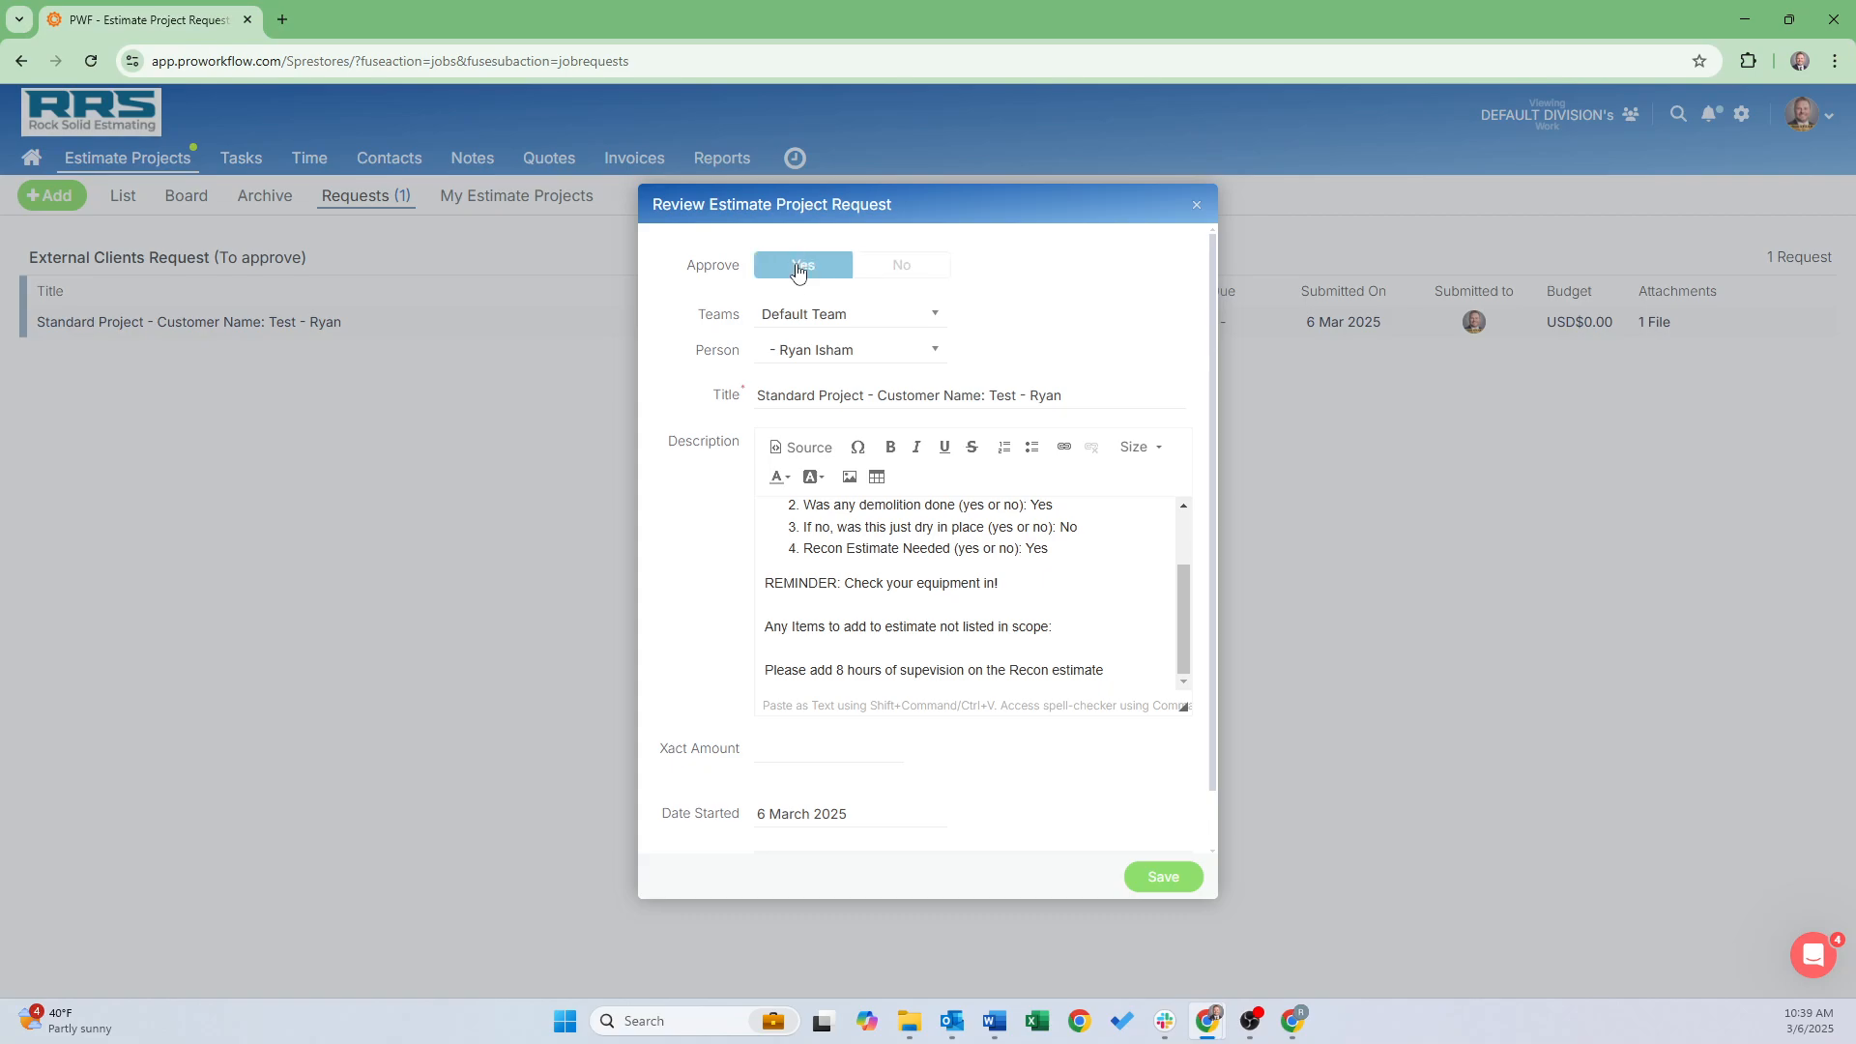
{"action": "left_click", "coordinate": [1159, 878]}
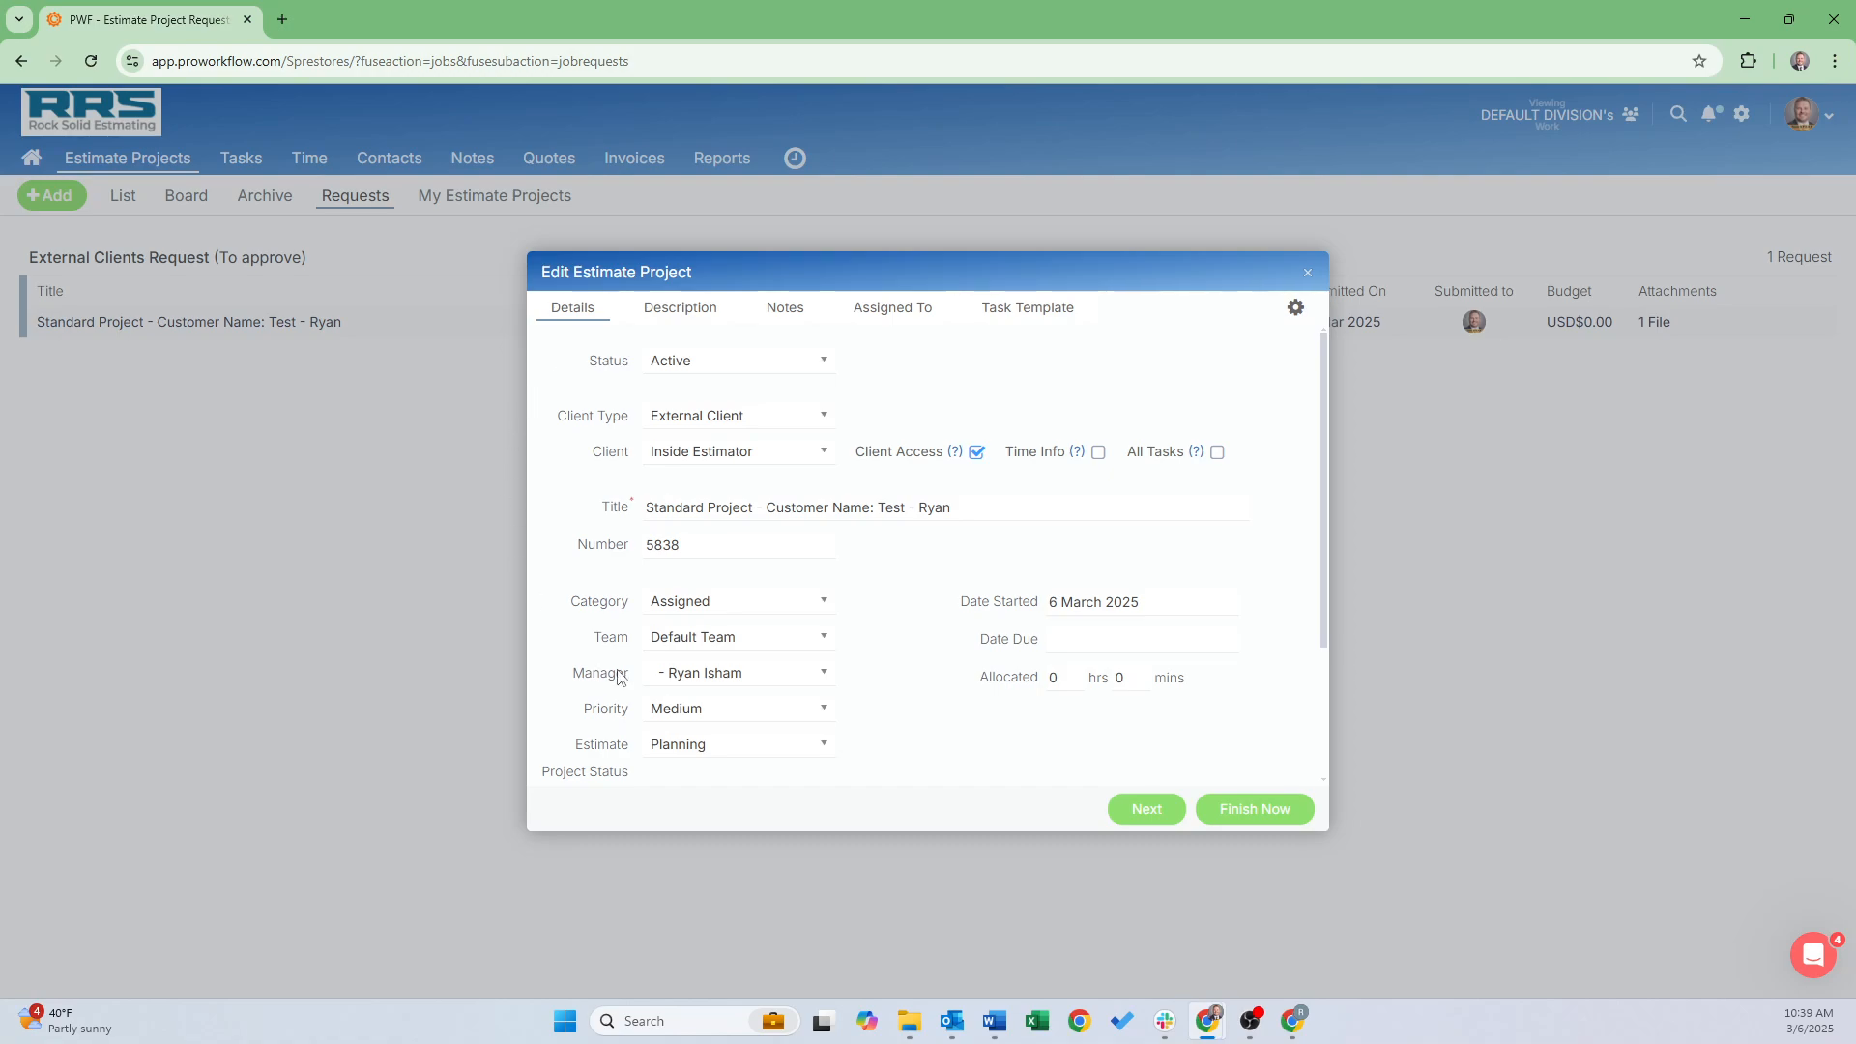
{"action": "left_click", "coordinate": [1076, 646]}
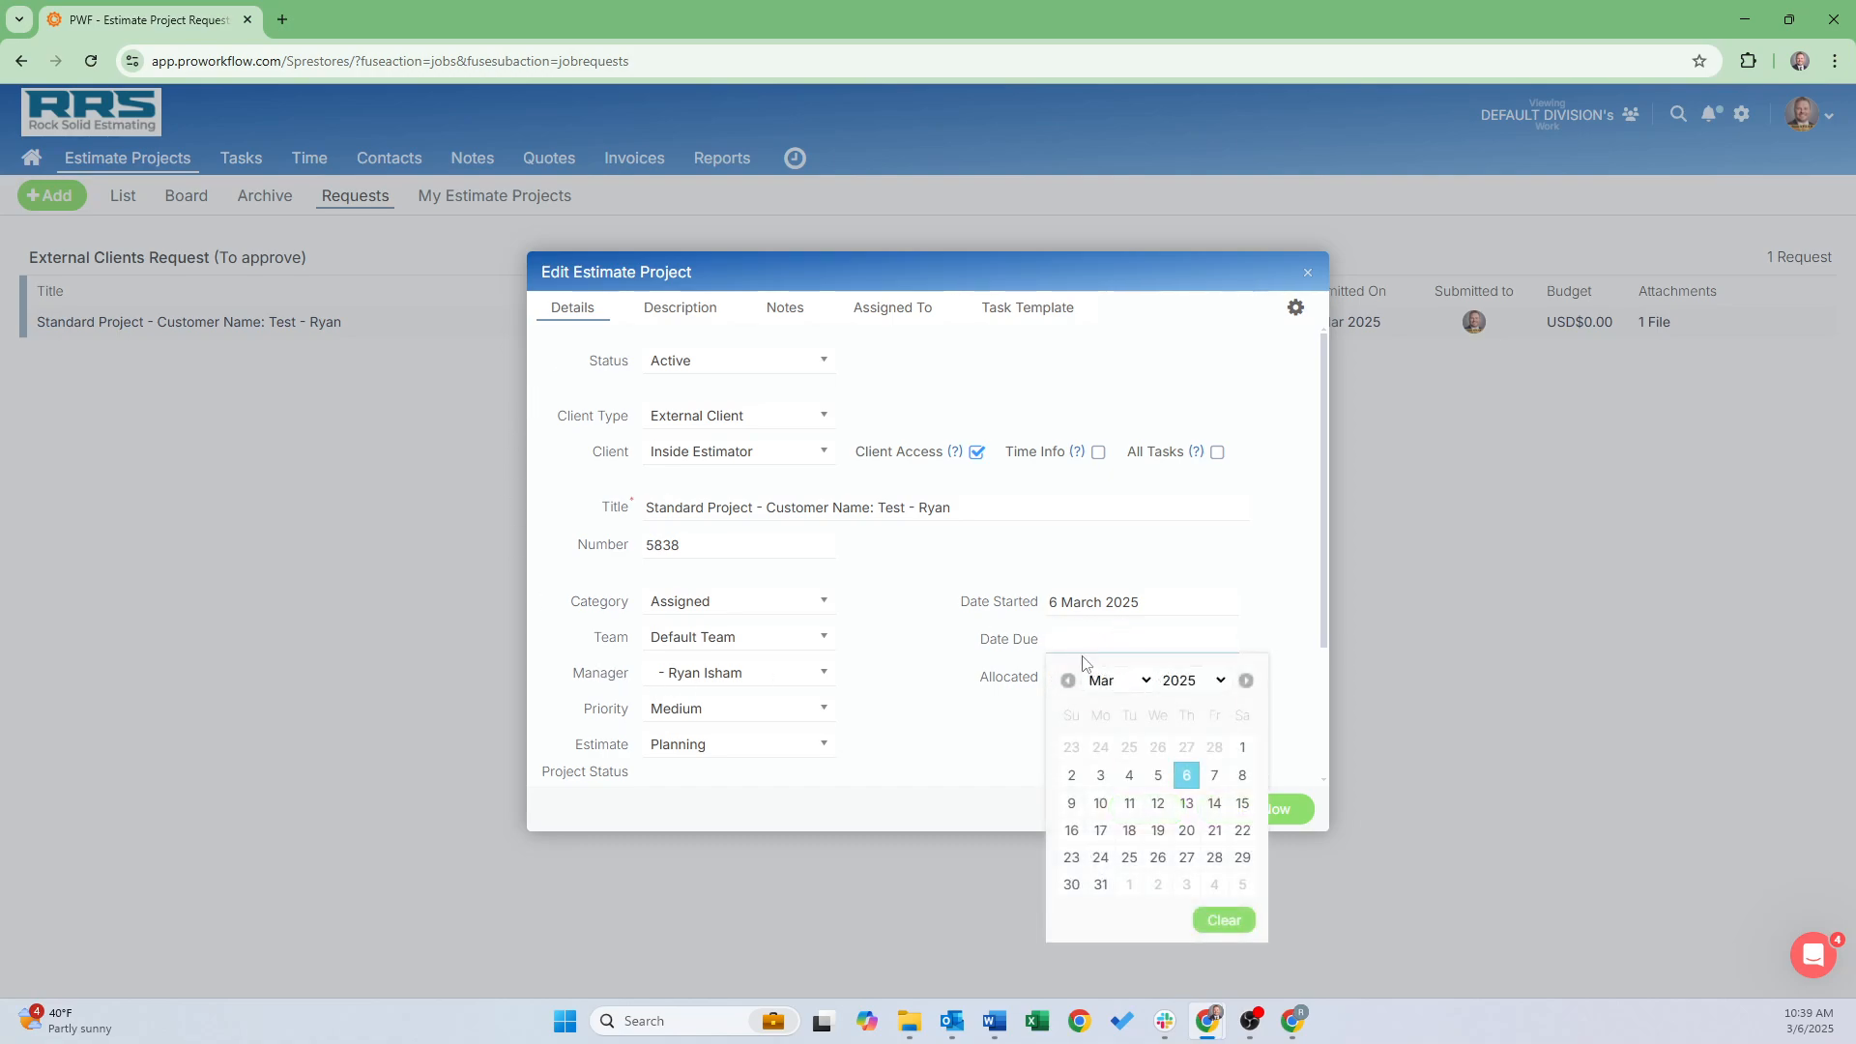
{"action": "left_click", "coordinate": [1207, 777]}
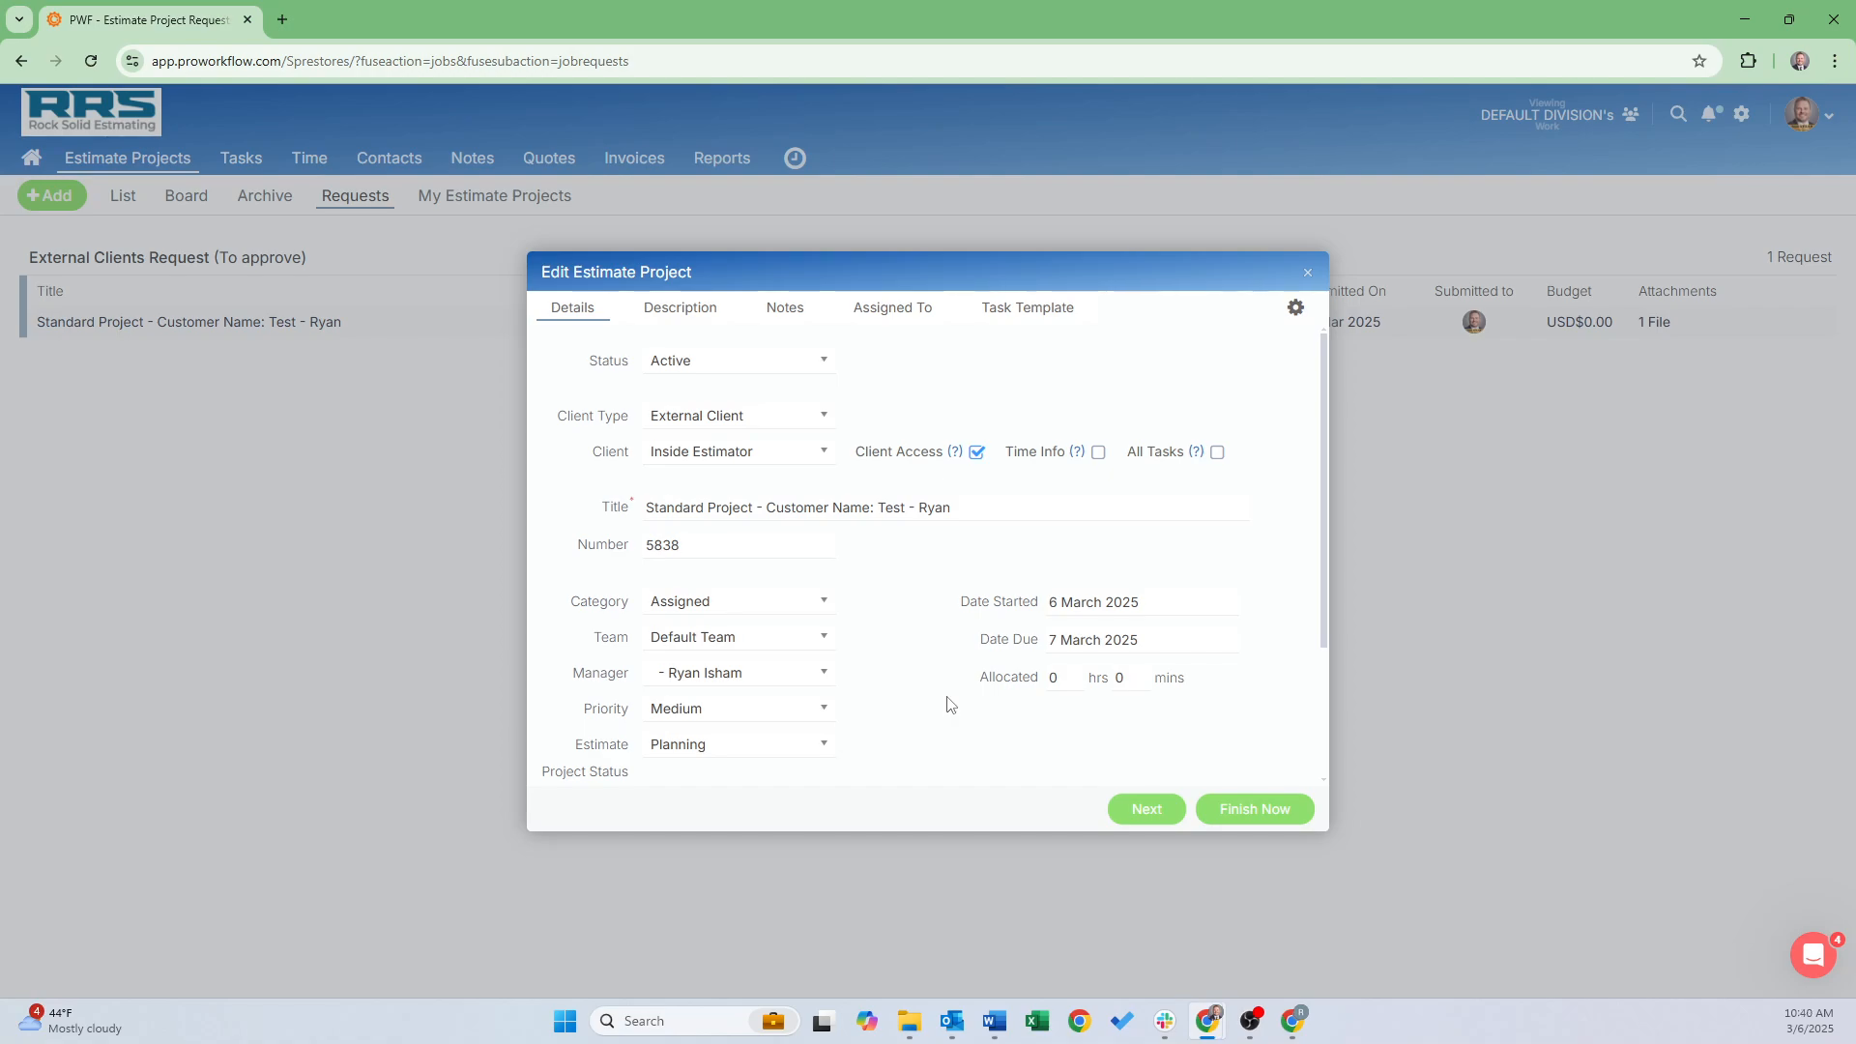
Keep the existing staff and client assignments and finish project 5838 without a task template
{"action": "left_click", "coordinate": [861, 315]}
{"action": "scroll", "coordinate": [733, 583], "scroll_direction": "down", "scroll_amount": 1}
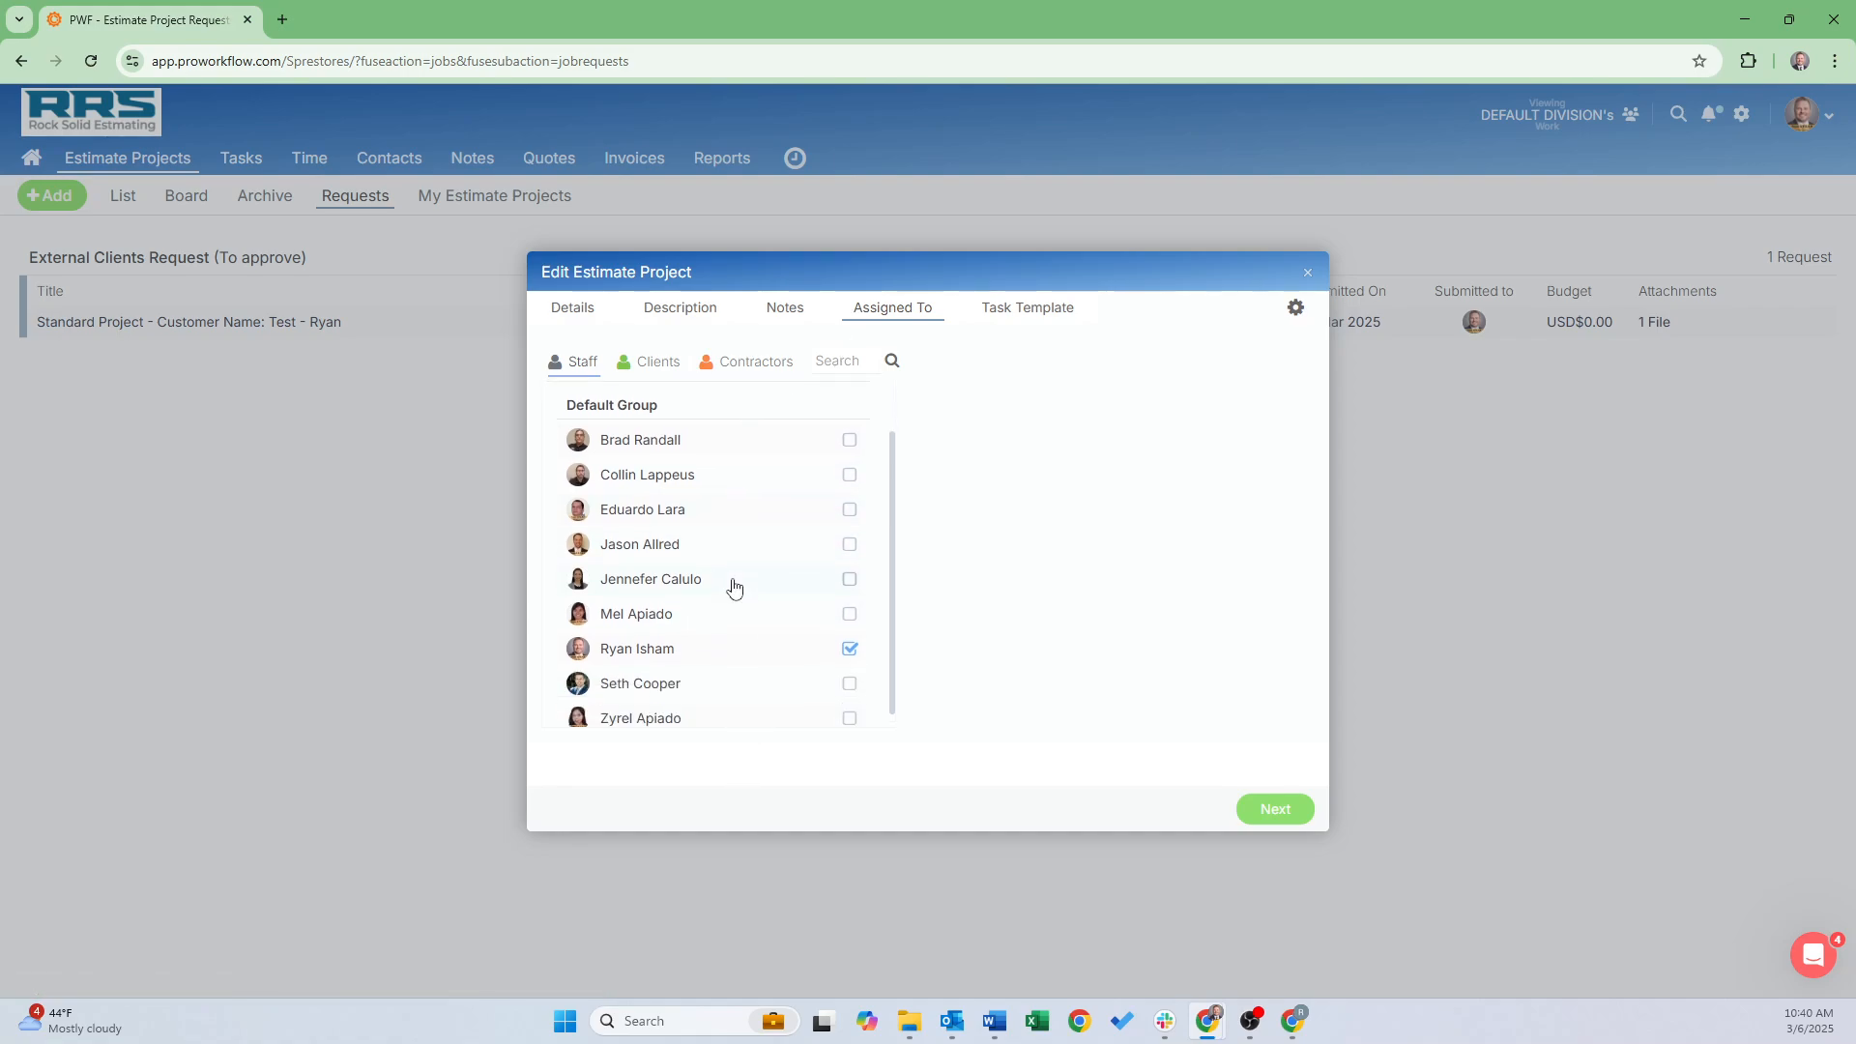
{"action": "scroll", "coordinate": [729, 610], "scroll_direction": "up", "scroll_amount": 1}
{"action": "scroll", "coordinate": [761, 600], "scroll_direction": "down", "scroll_amount": 1}
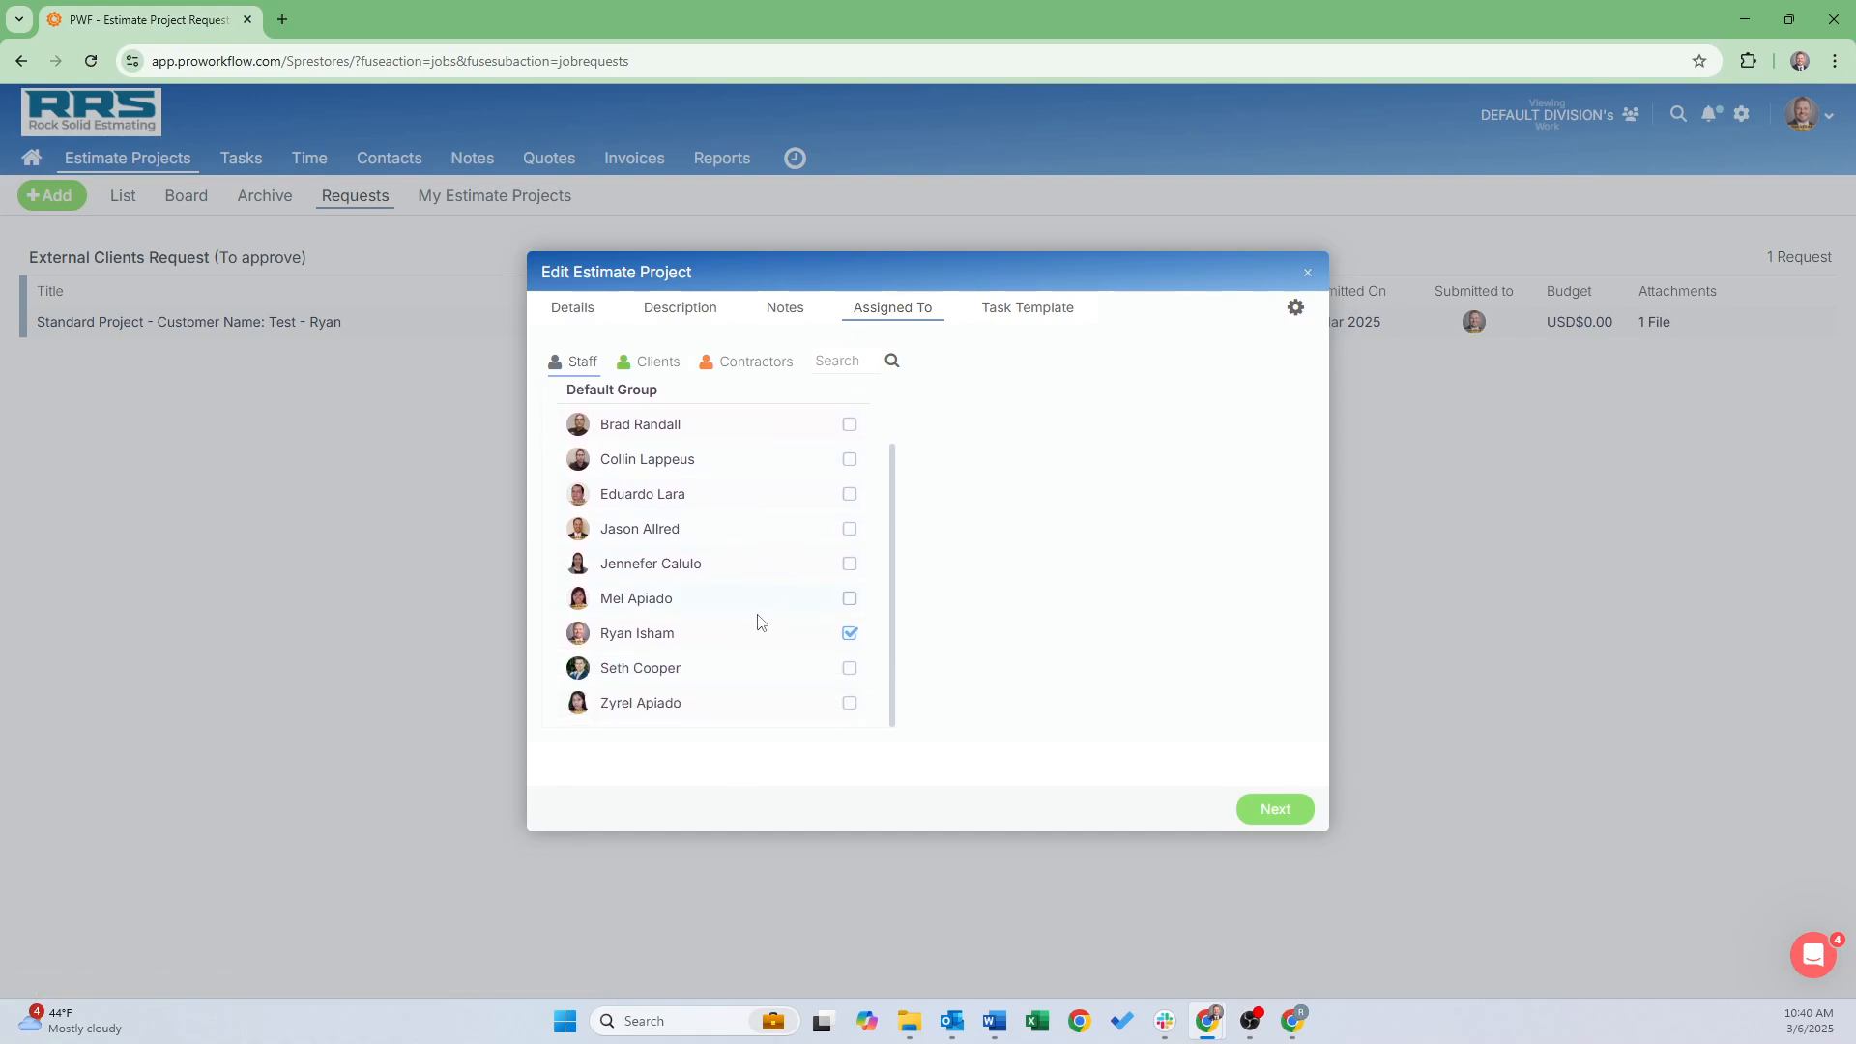
{"action": "scroll", "coordinate": [758, 621], "scroll_direction": "up", "scroll_amount": 1}
{"action": "scroll", "coordinate": [732, 690], "scroll_direction": "down", "scroll_amount": 1}
{"action": "scroll", "coordinate": [725, 667], "scroll_direction": "up", "scroll_amount": 1}
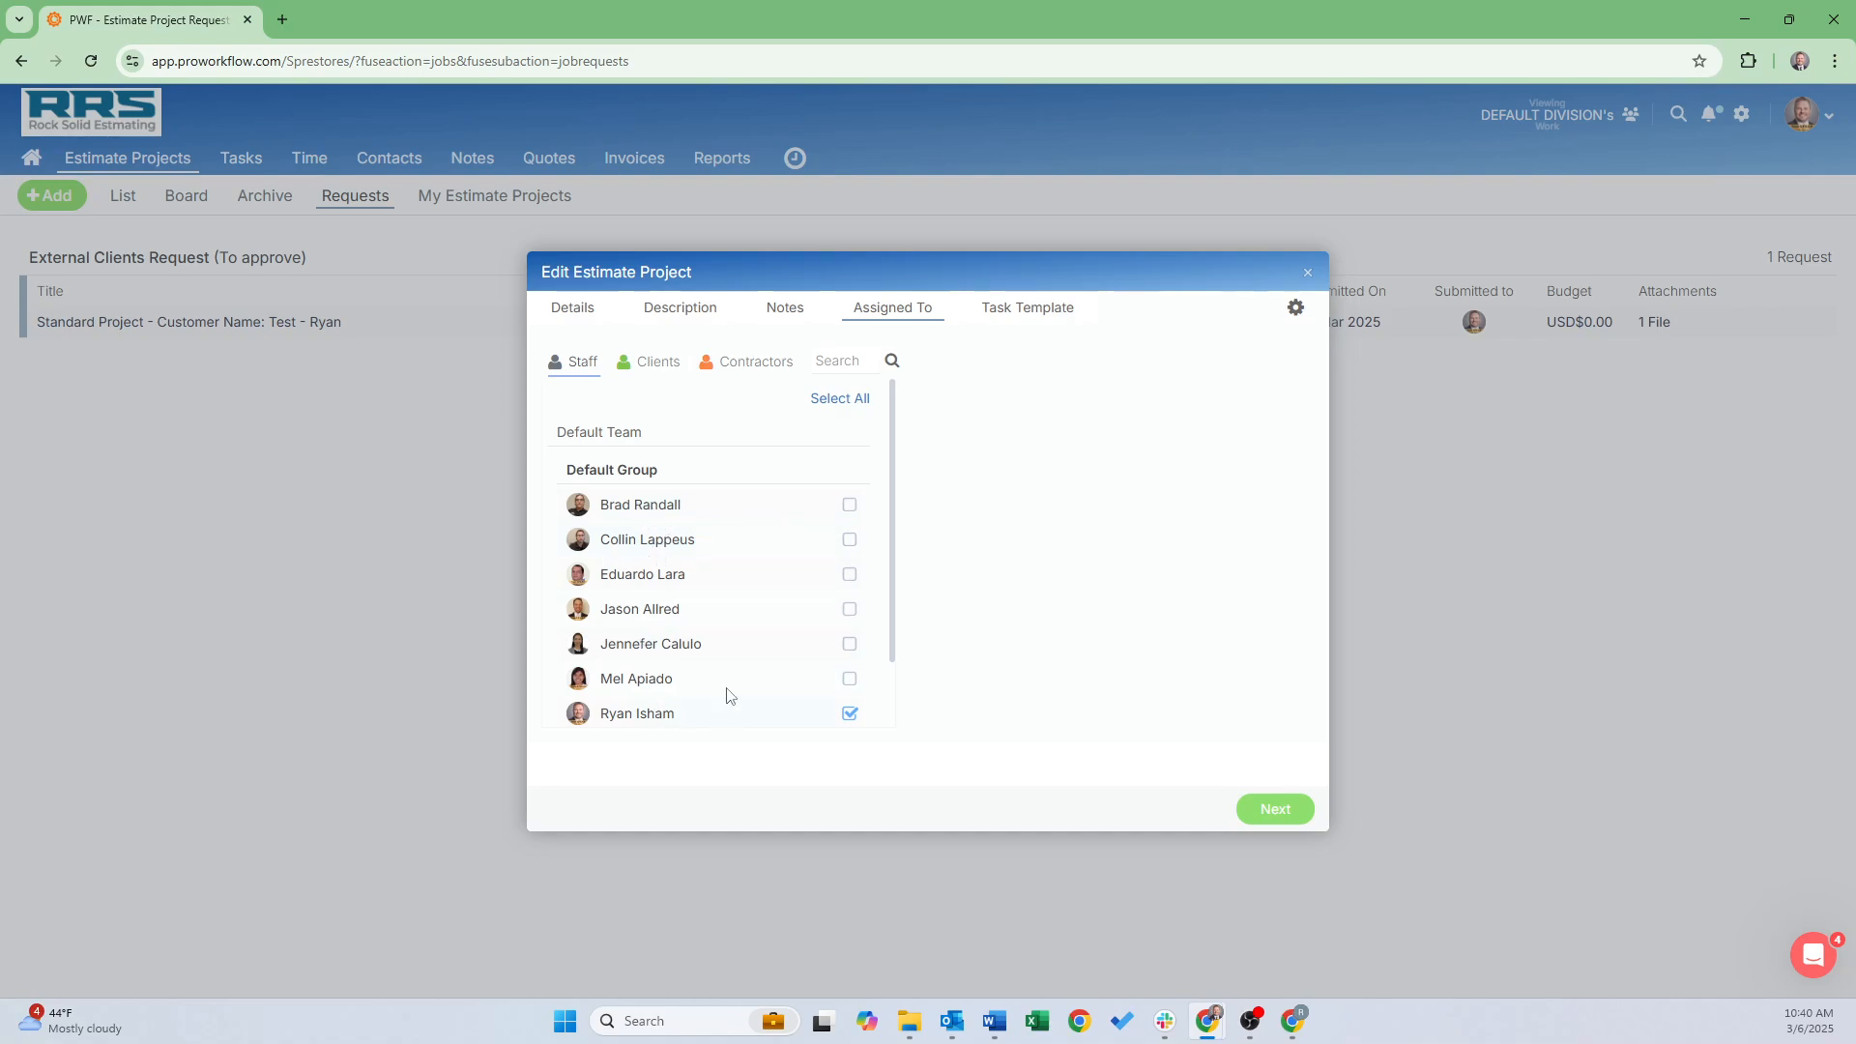
{"action": "scroll", "coordinate": [677, 628], "scroll_direction": "down", "scroll_amount": 1}
{"action": "scroll", "coordinate": [664, 608], "scroll_direction": "up", "scroll_amount": 1}
{"action": "left_click", "coordinate": [650, 364]}
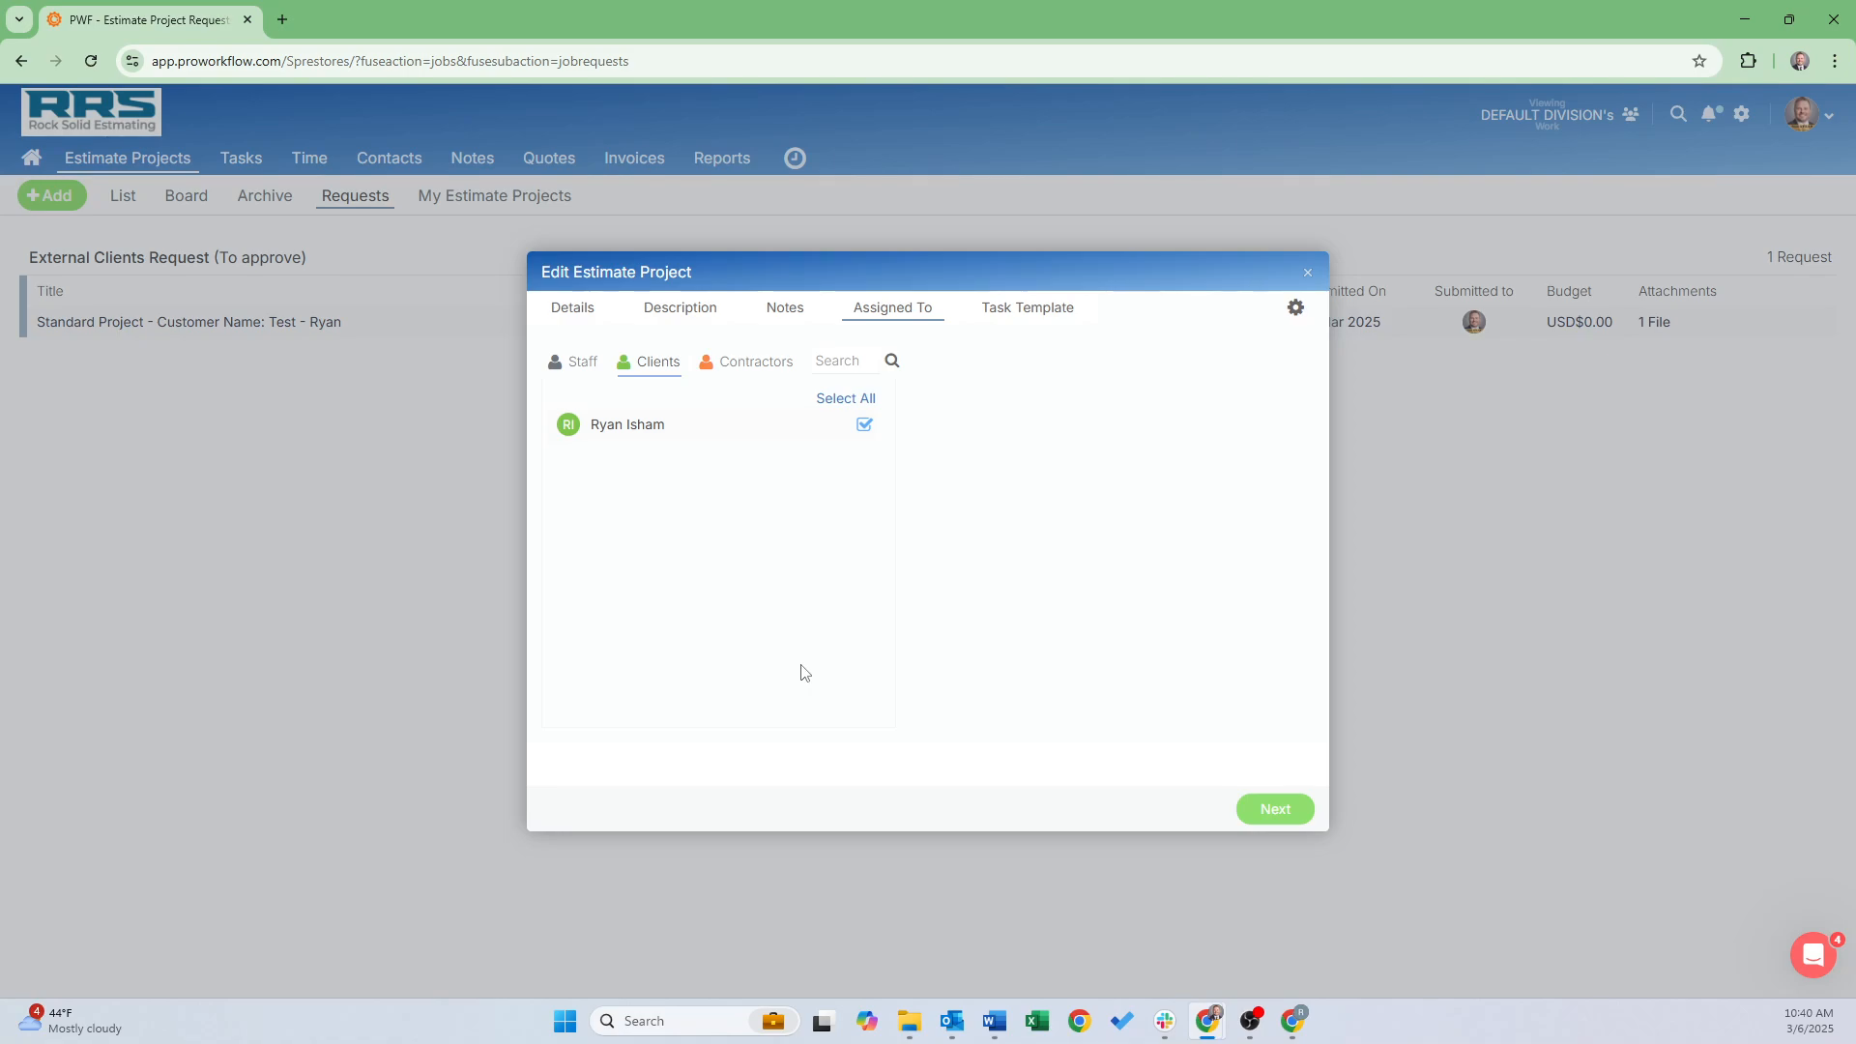
{"action": "left_click", "coordinate": [1270, 808]}
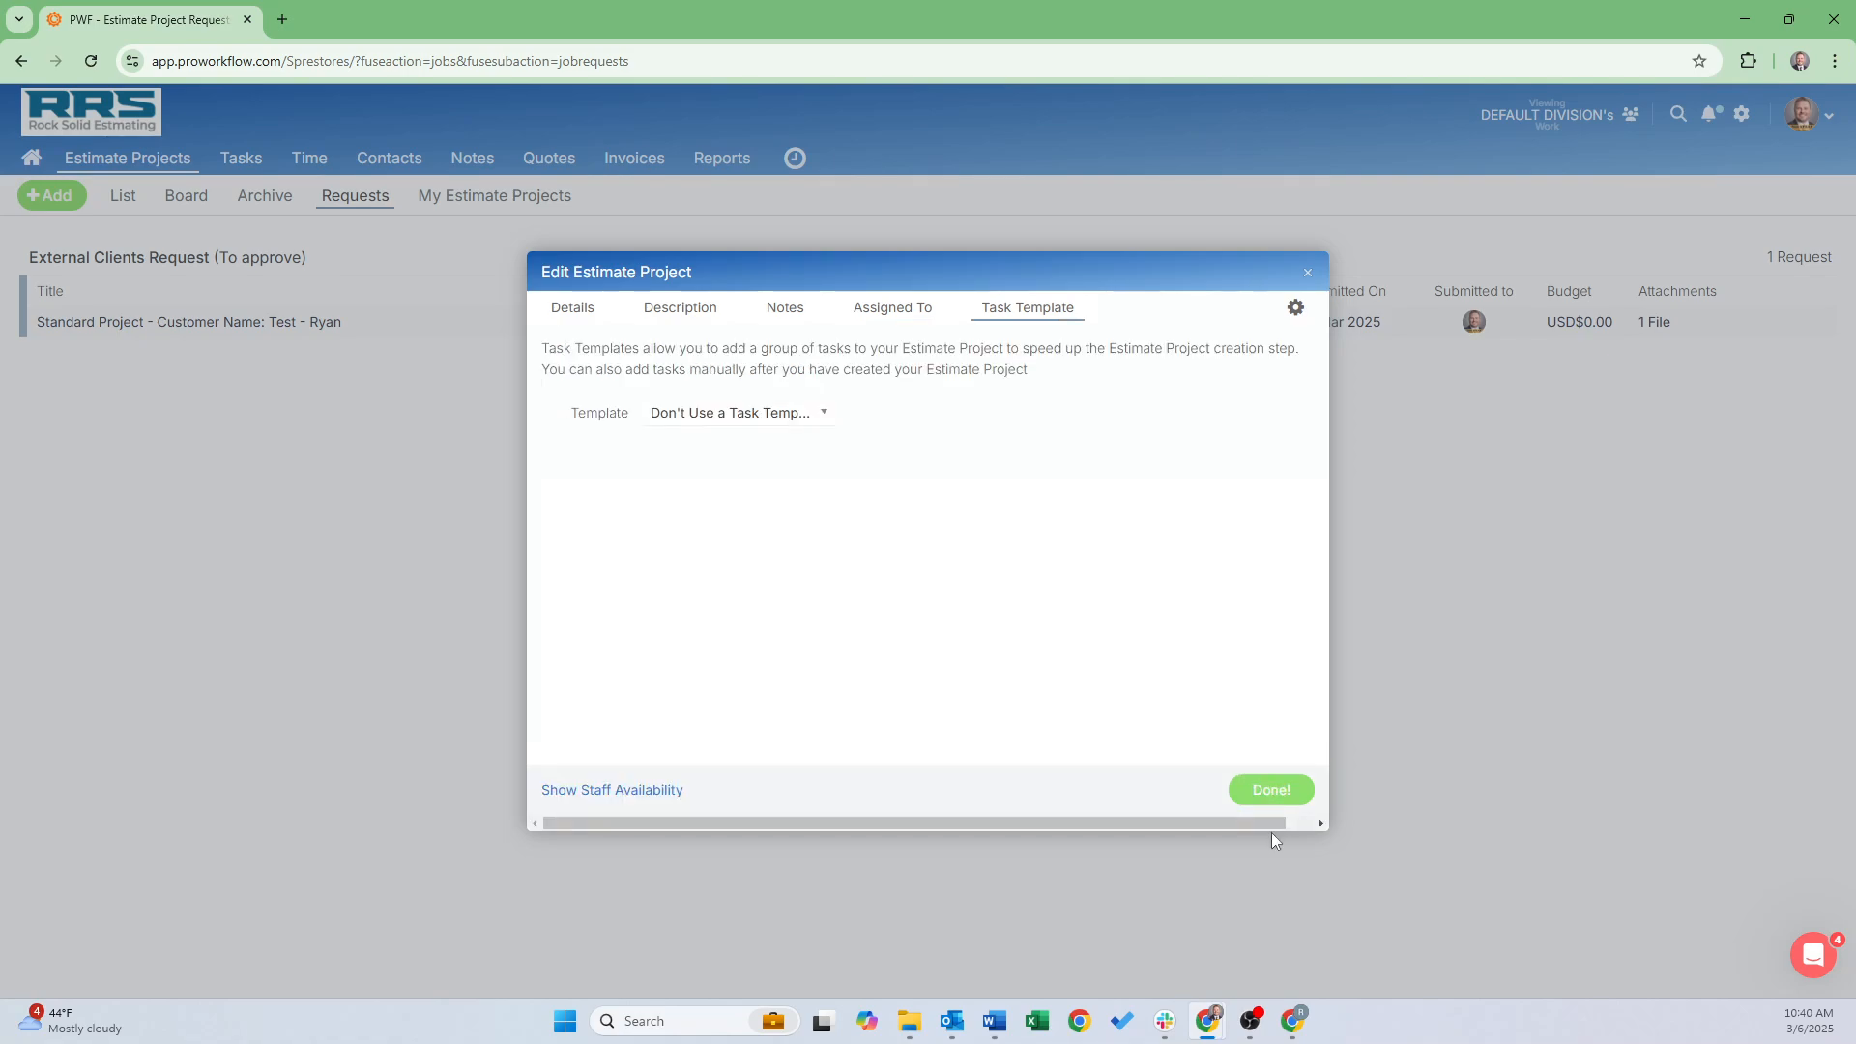
{"action": "left_click", "coordinate": [1272, 788]}
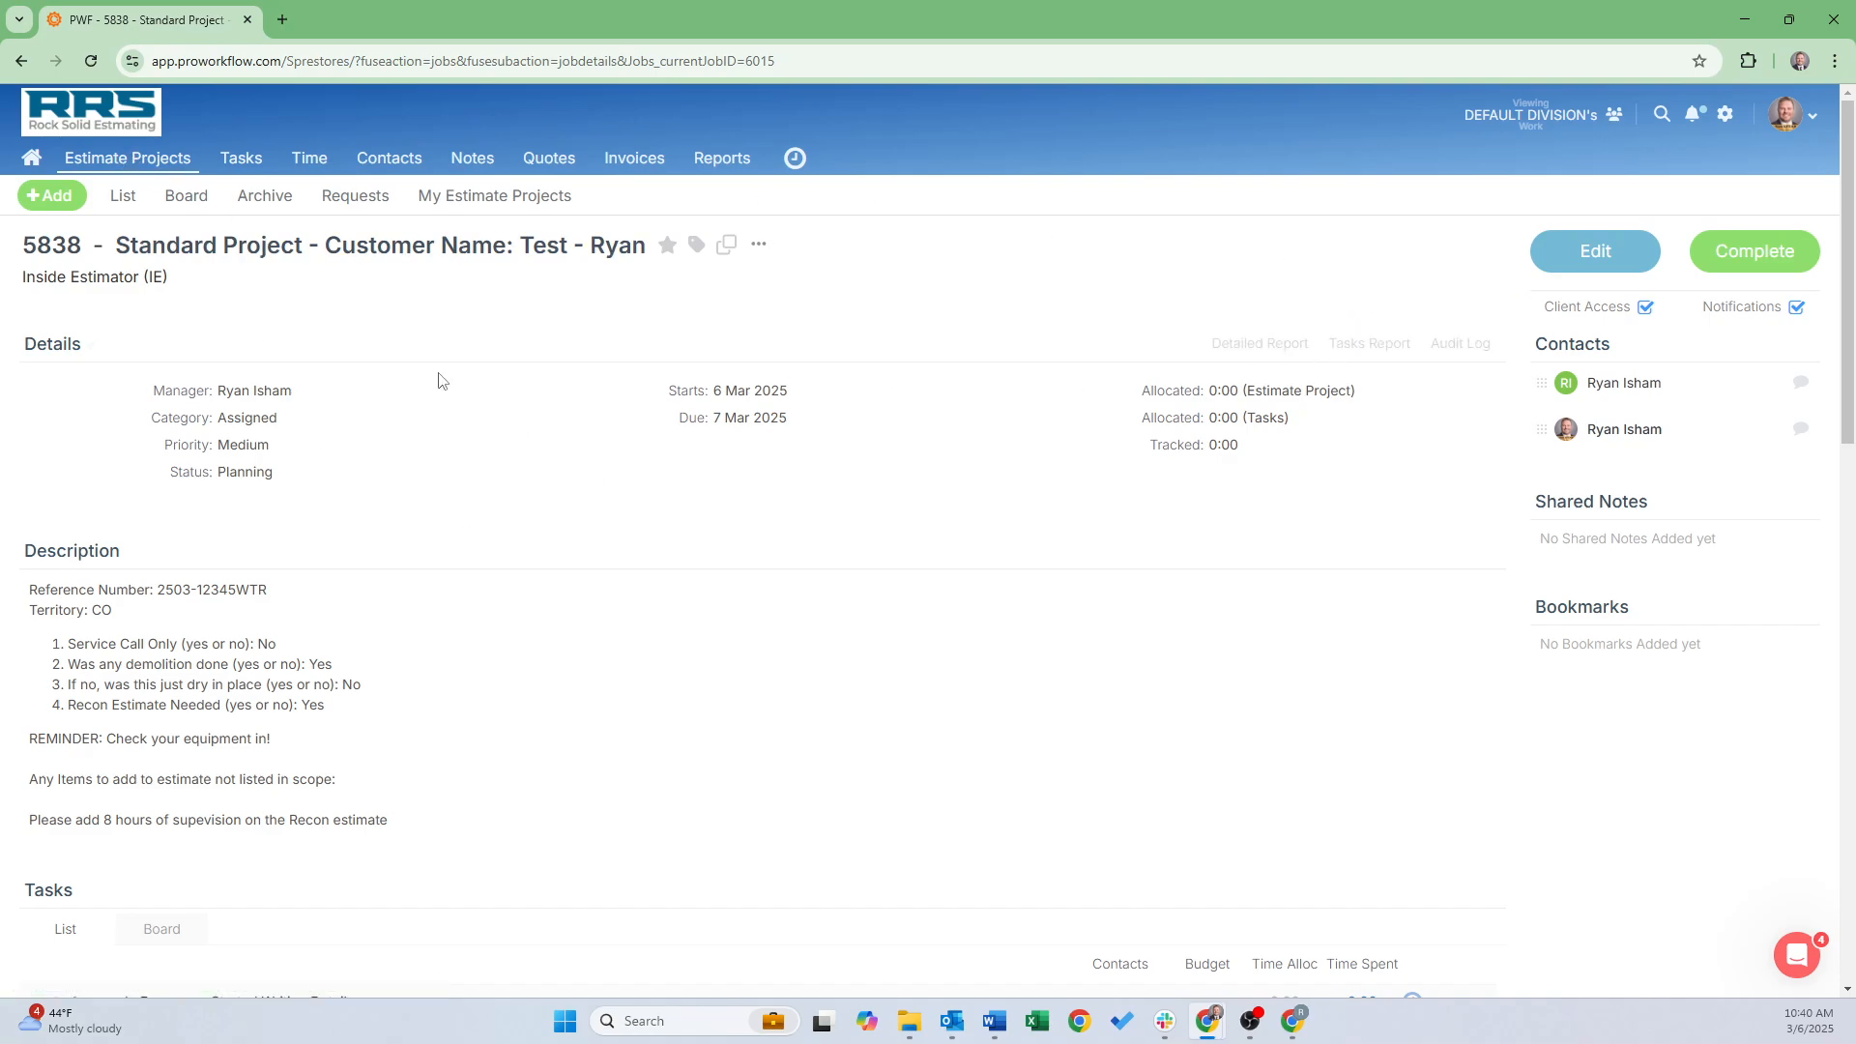
Tag project 5838 with the estimator's name tag and RECON Estimate Needed
{"action": "left_click", "coordinate": [136, 160]}
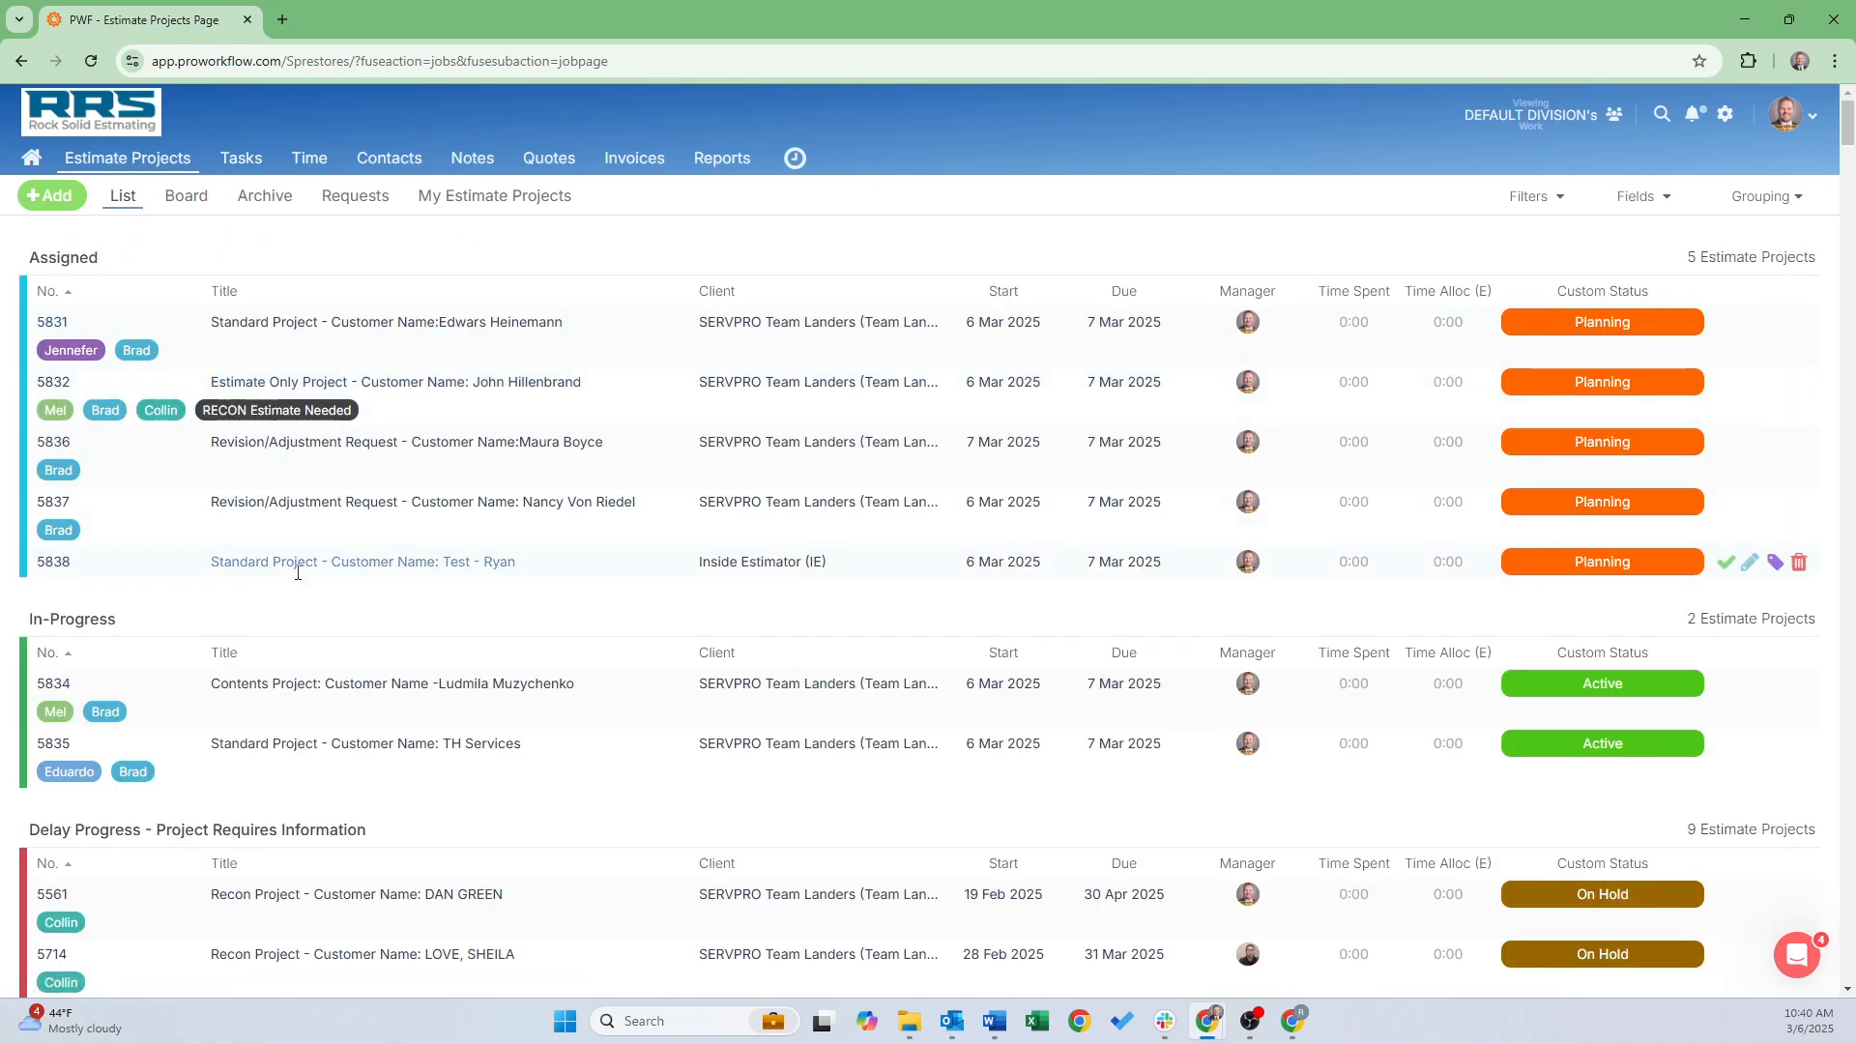
{"action": "left_click", "coordinate": [1776, 564]}
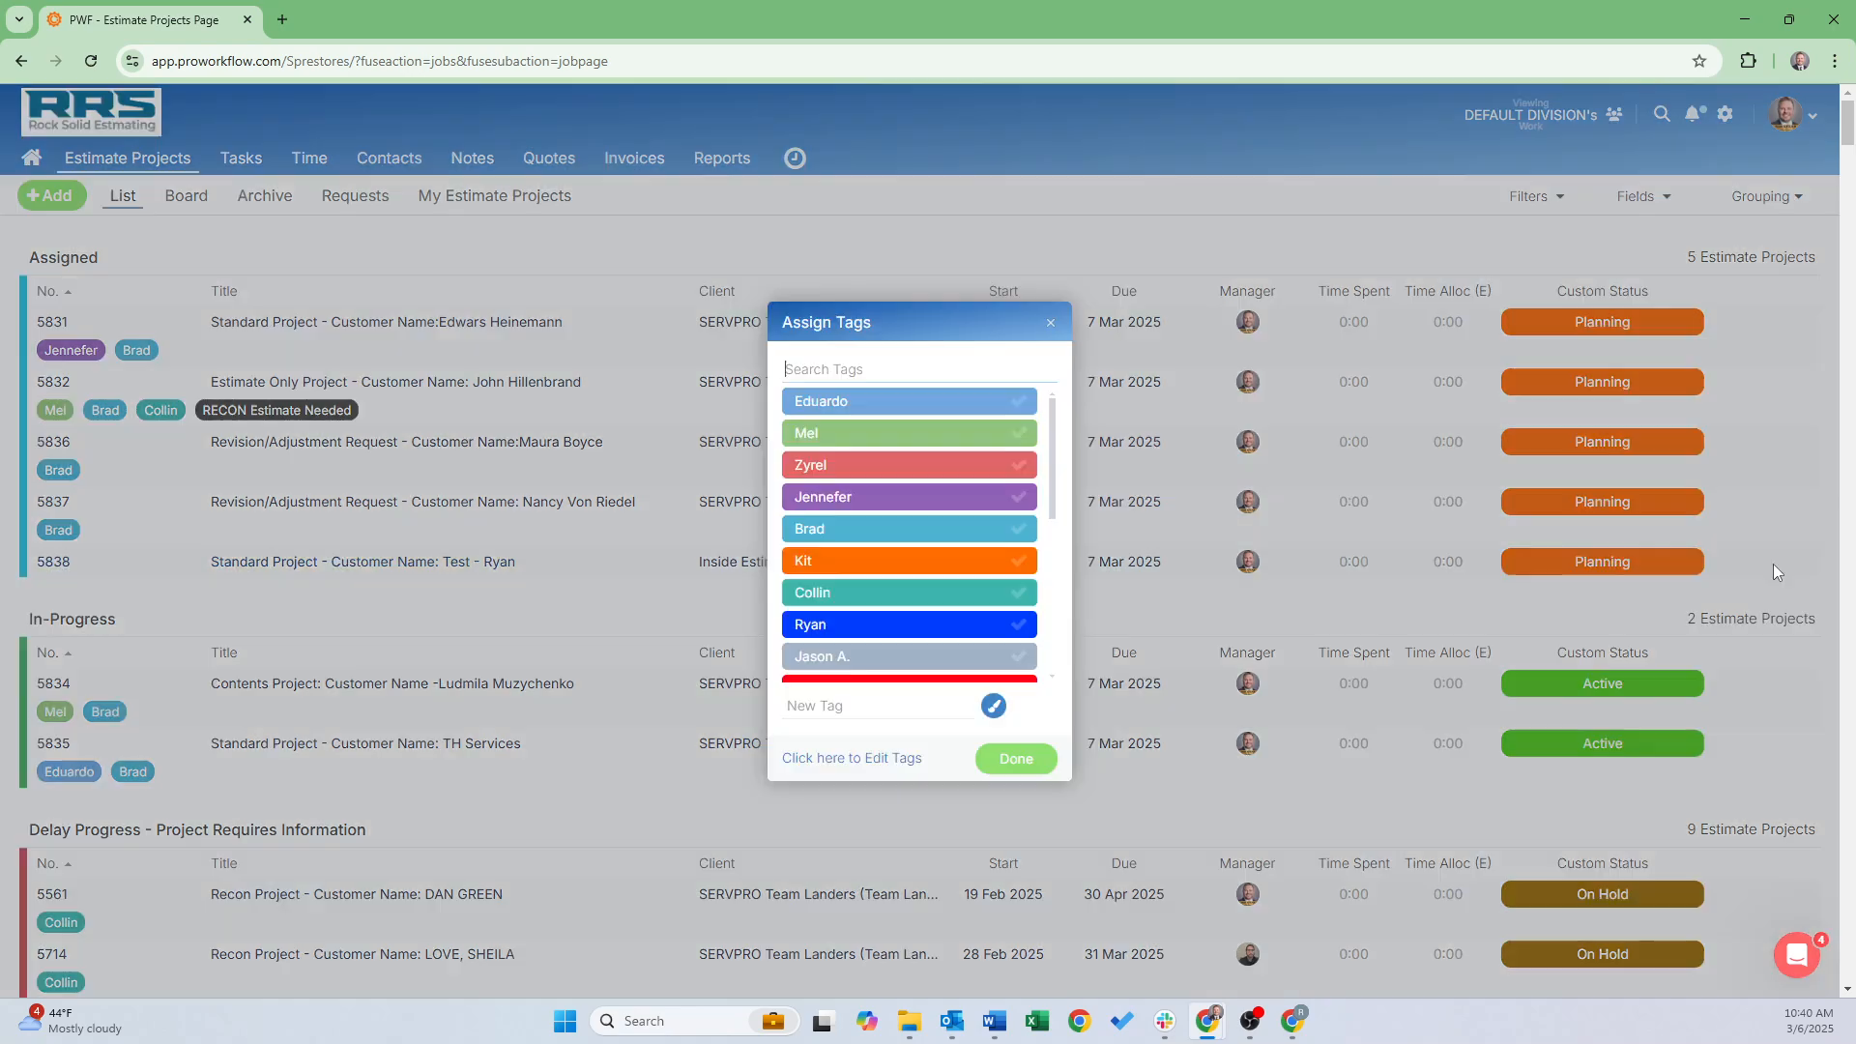
{"action": "left_click", "coordinate": [930, 623]}
{"action": "scroll", "coordinate": [926, 618], "scroll_direction": "down", "scroll_amount": 2}
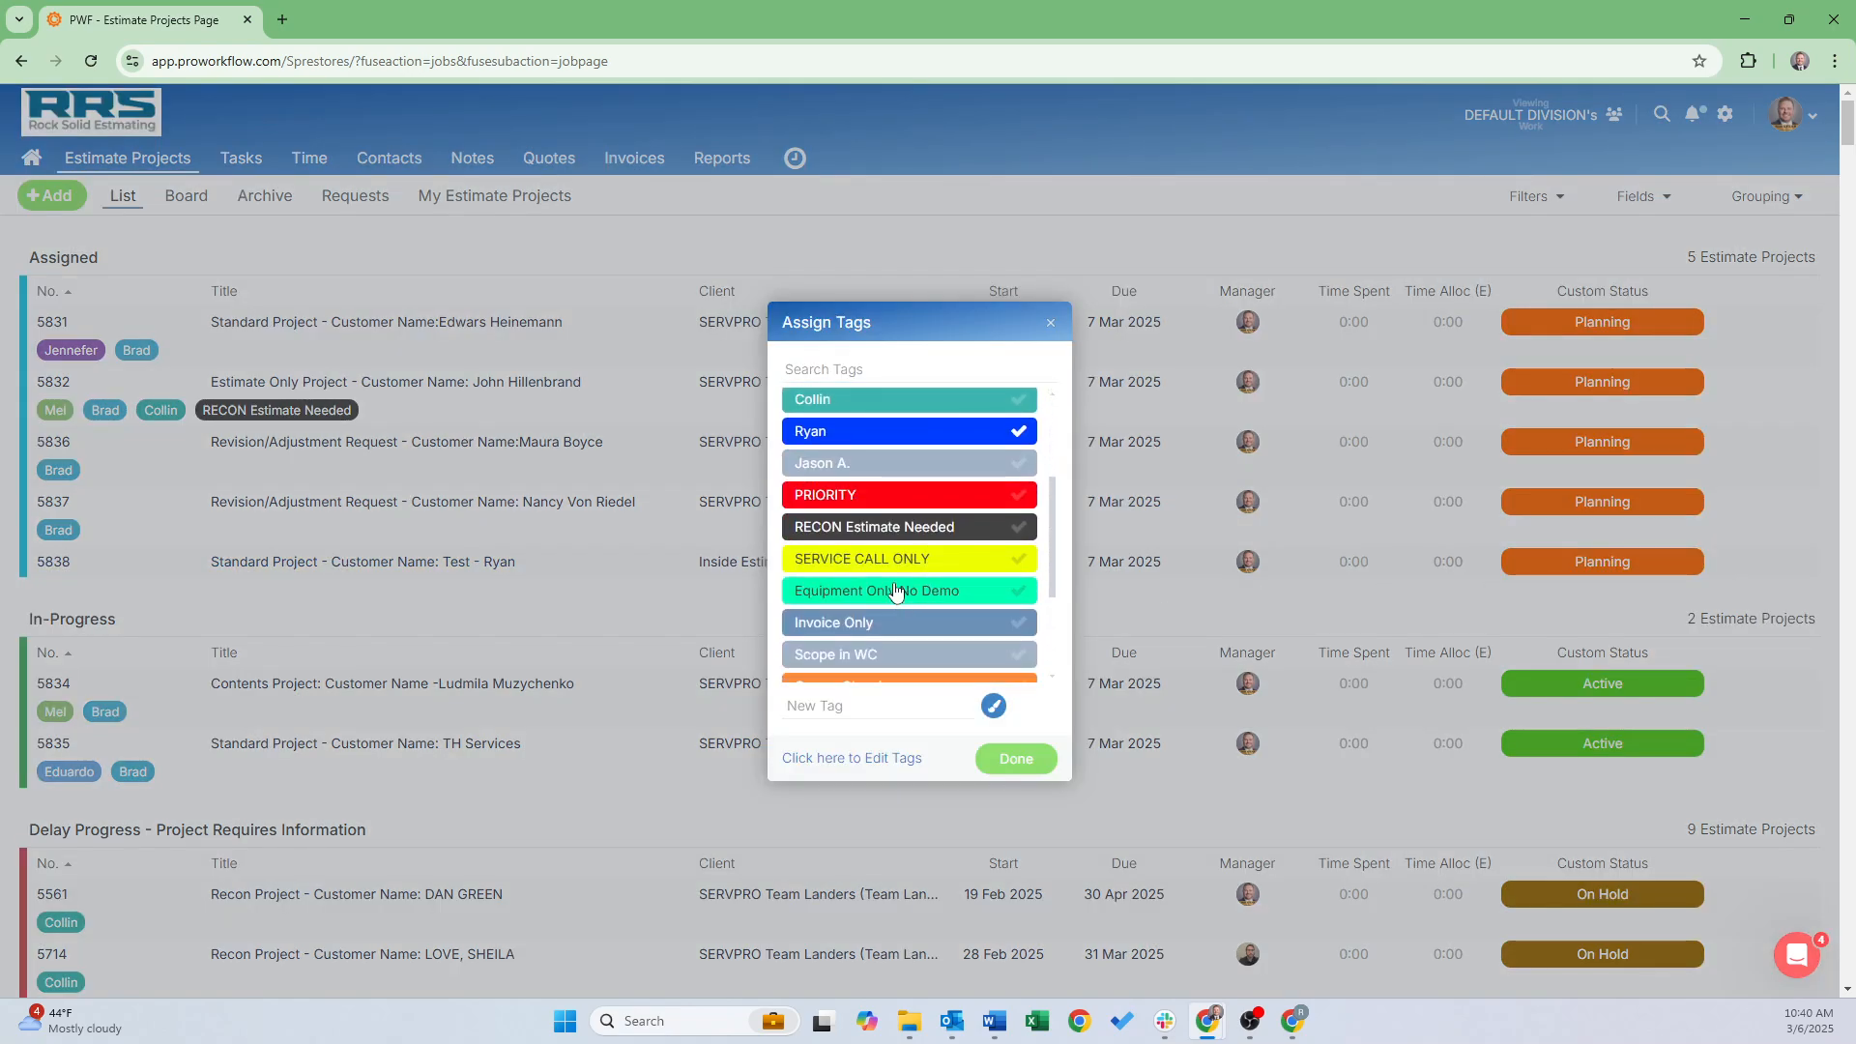
{"action": "left_click", "coordinate": [879, 535]}
{"action": "left_click", "coordinate": [1016, 759]}
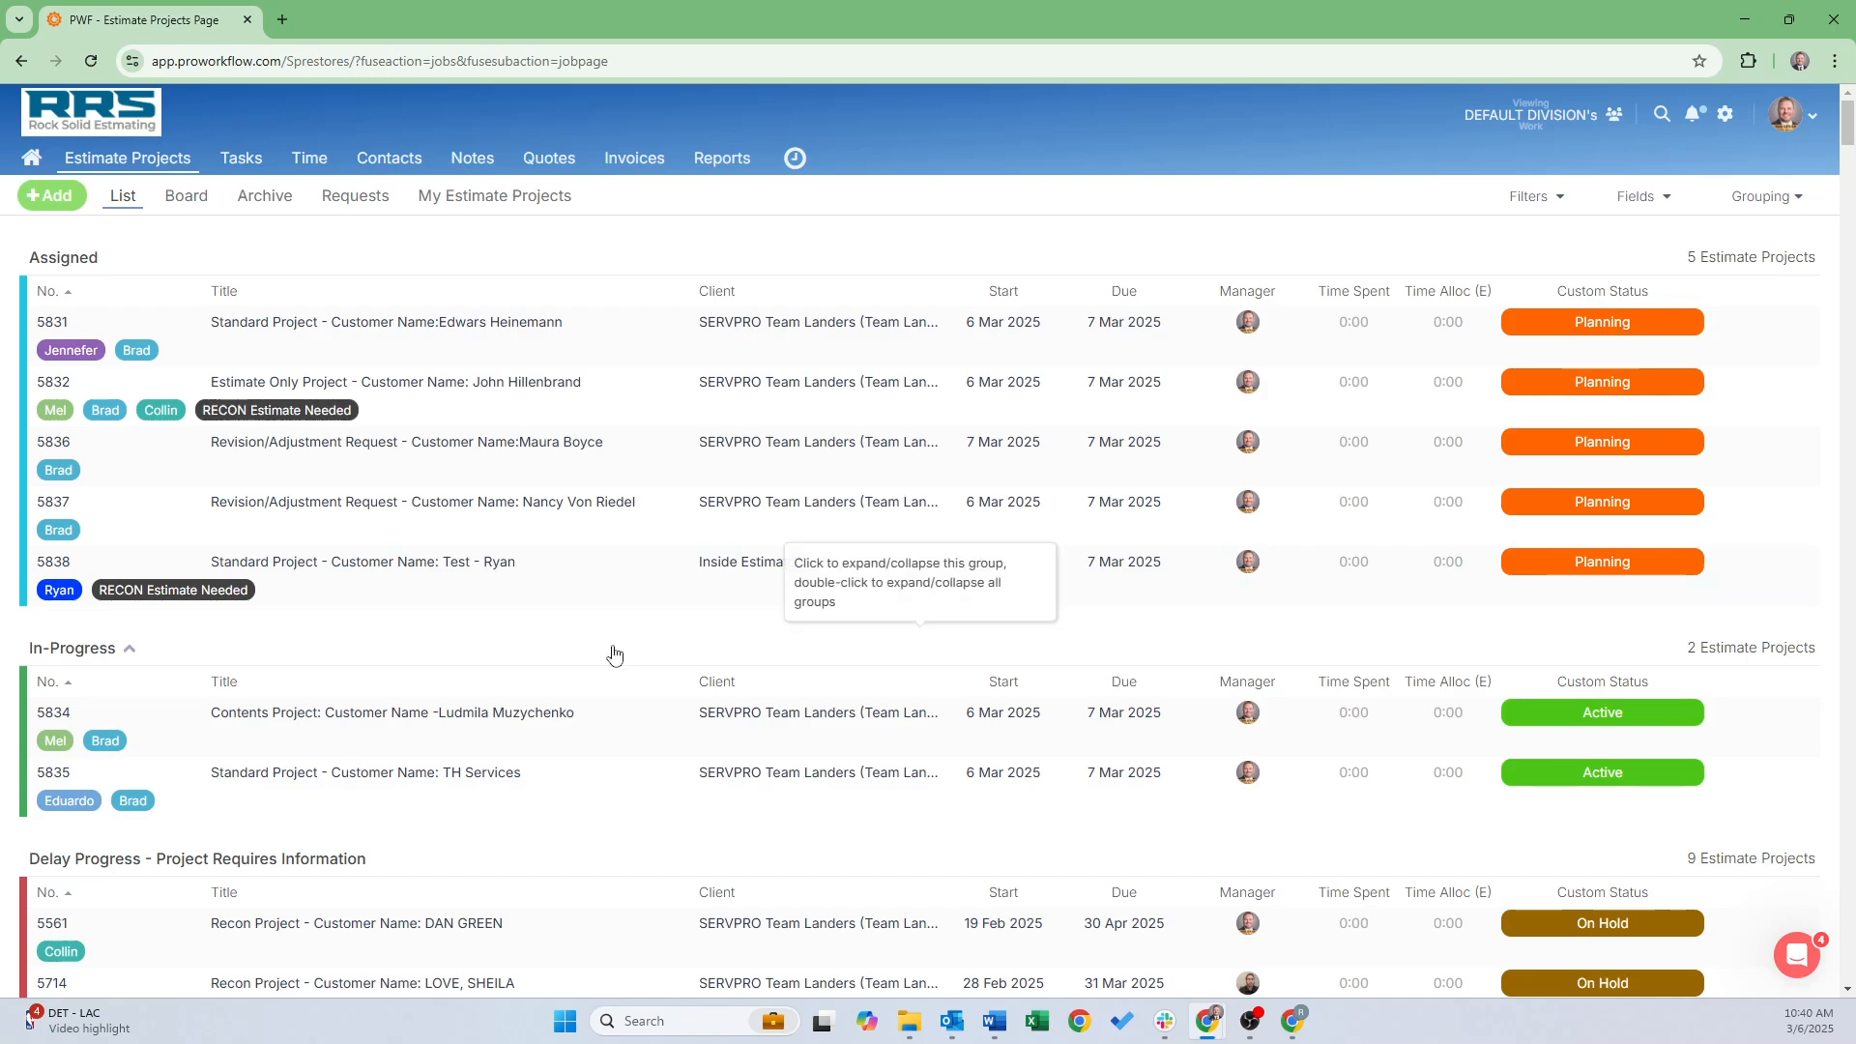
{"action": "mouse_move", "coordinate": [1293, 1035]}
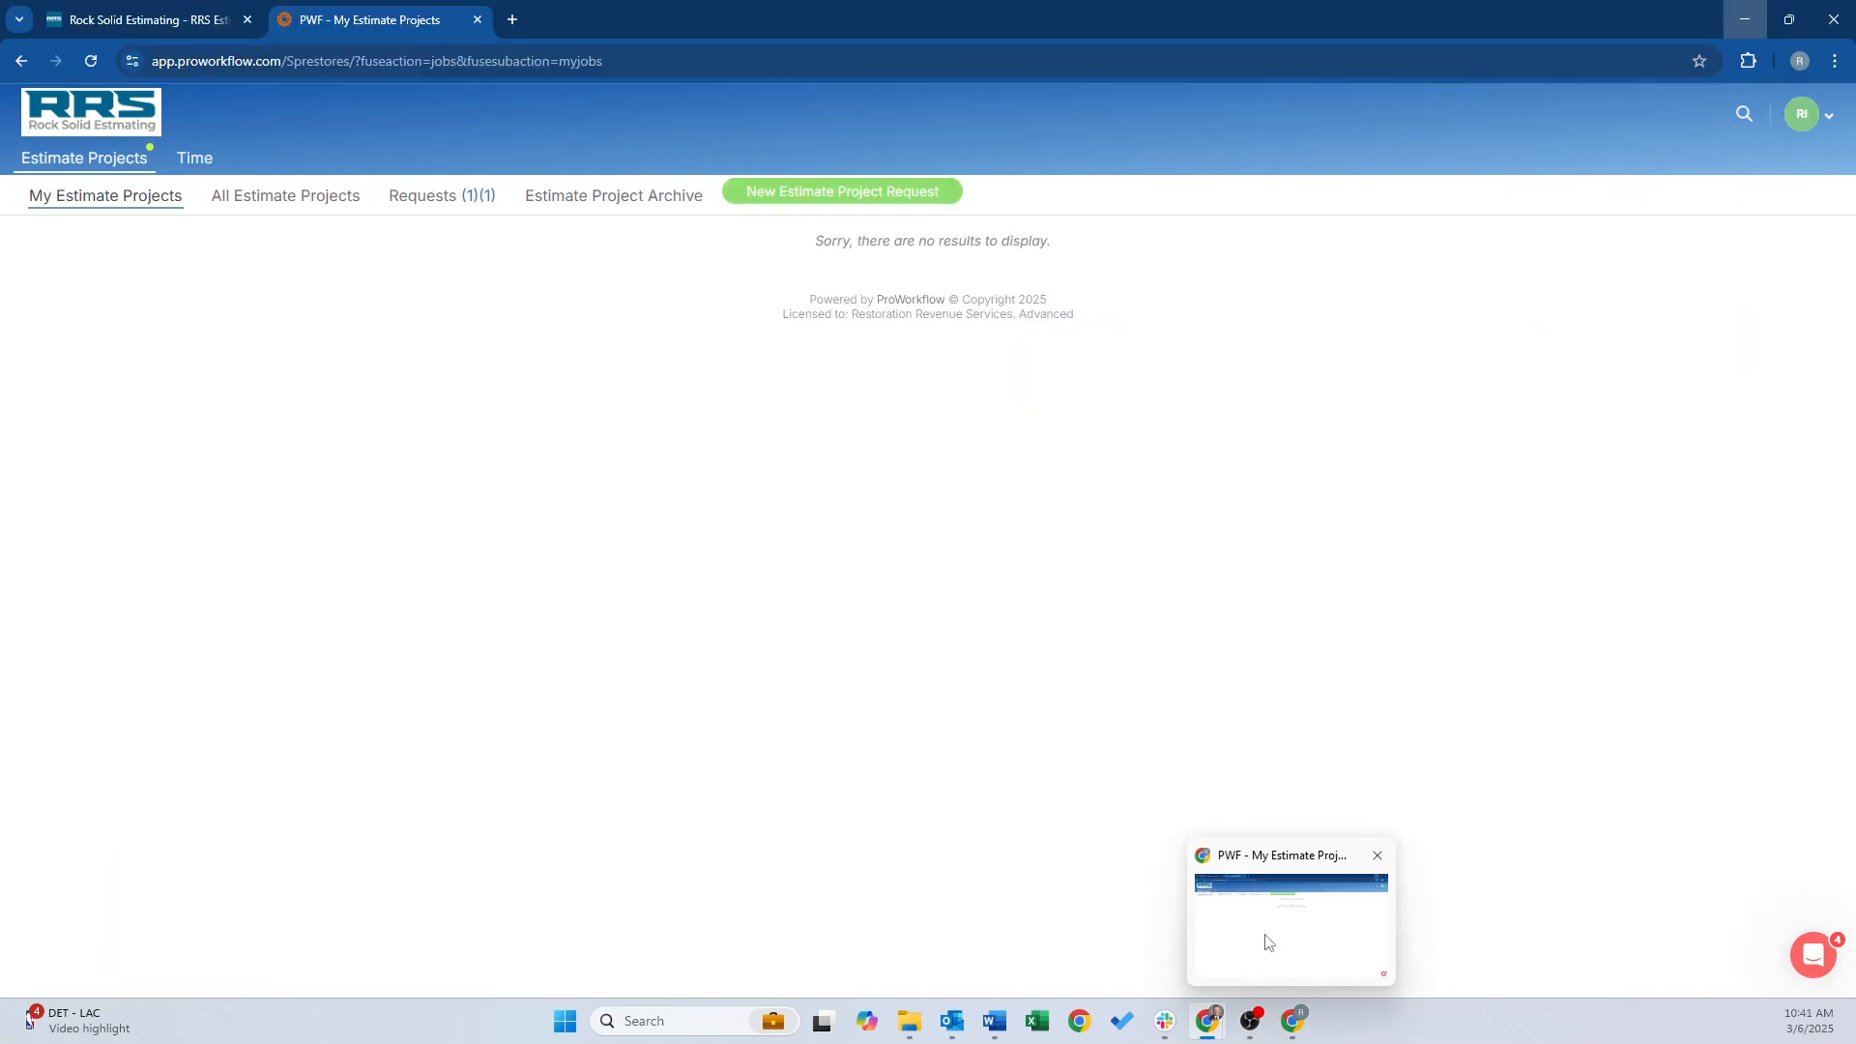
Confirm 5838 is listed as Planning in the estimator's All Estimate Projects, then return to the manager's list
{"action": "left_click", "coordinate": [1268, 942]}
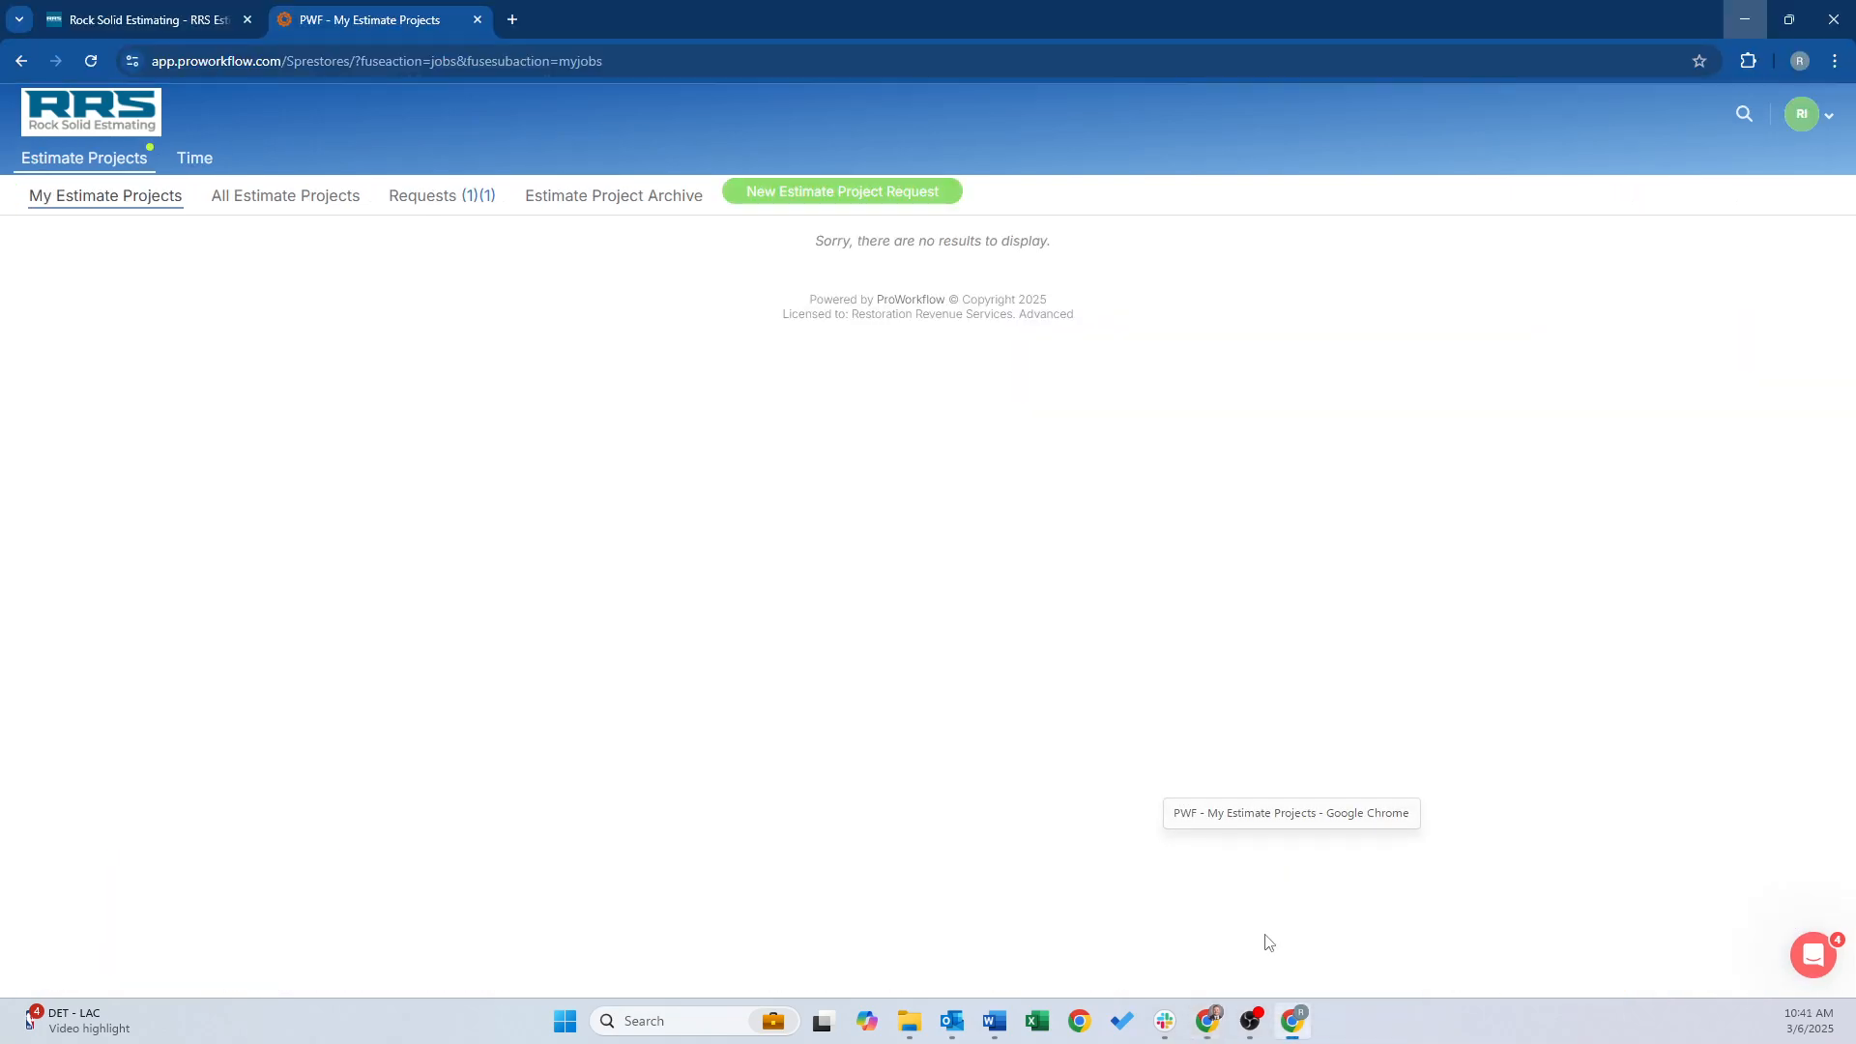
{"action": "left_click", "coordinate": [91, 61]}
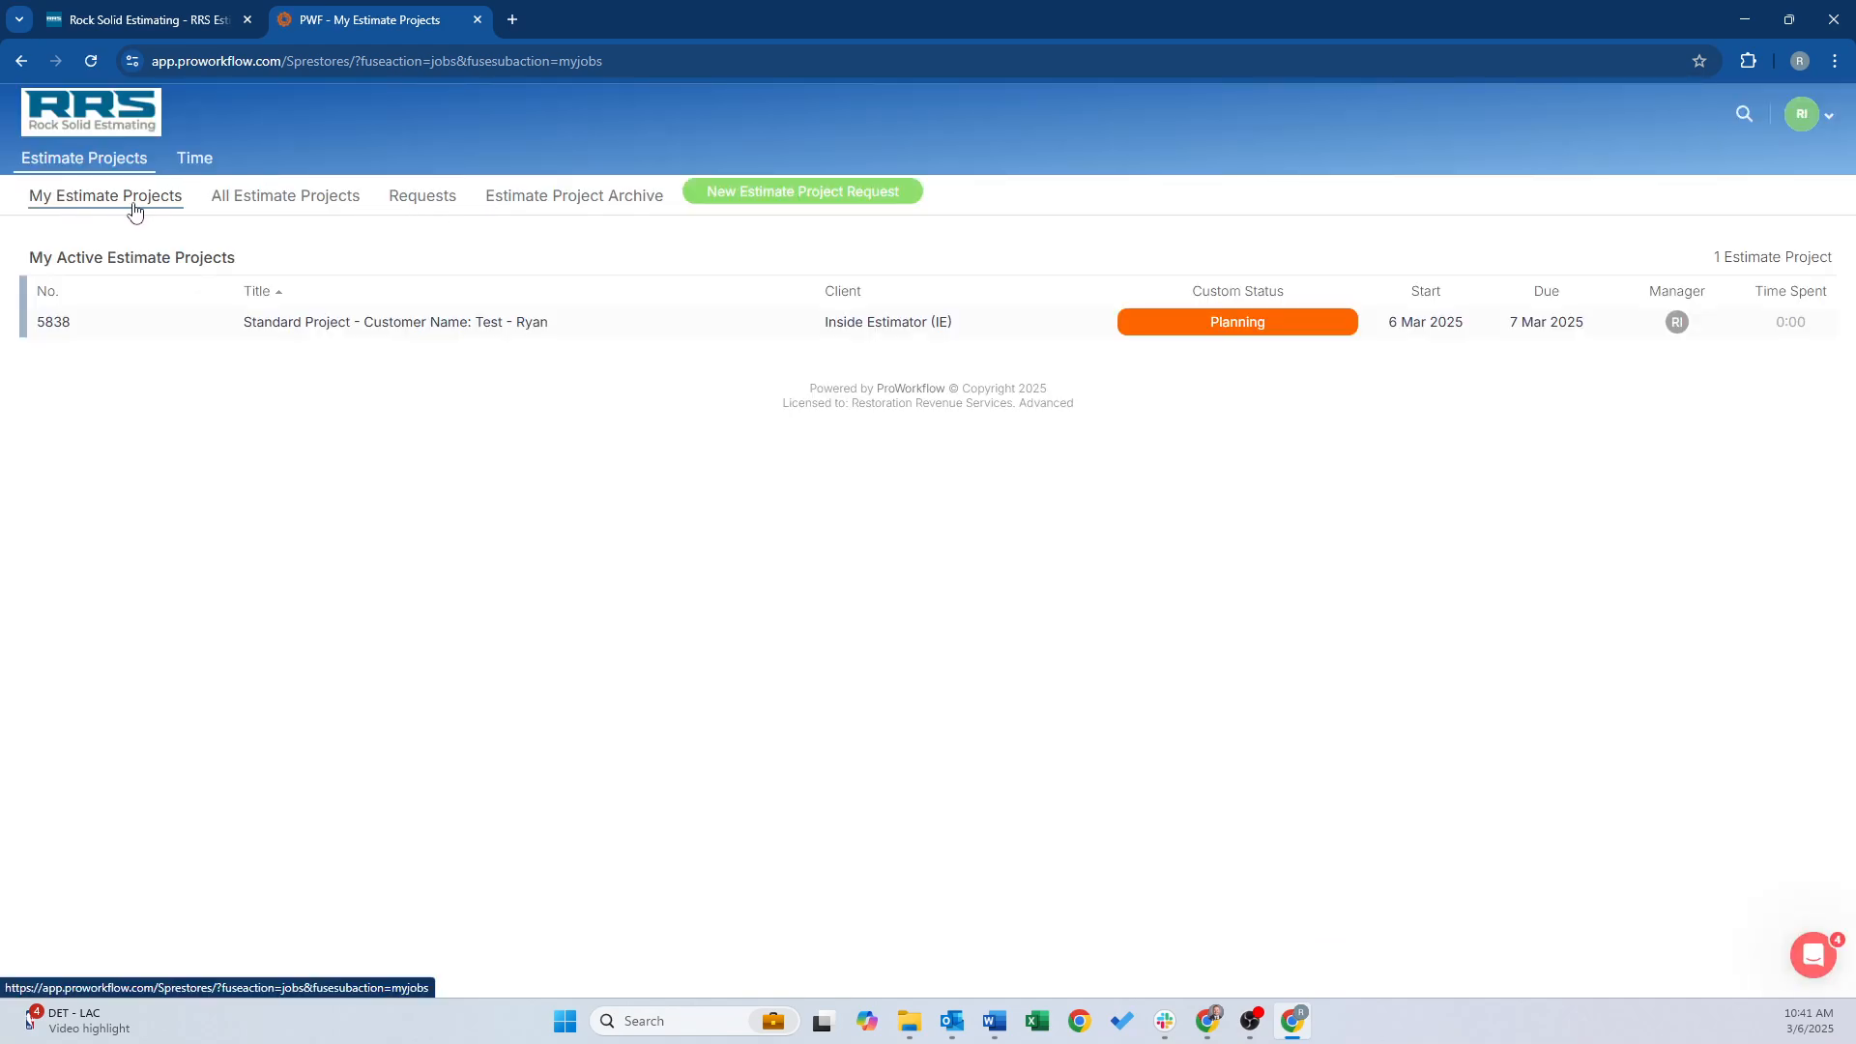
{"action": "left_click", "coordinate": [249, 208]}
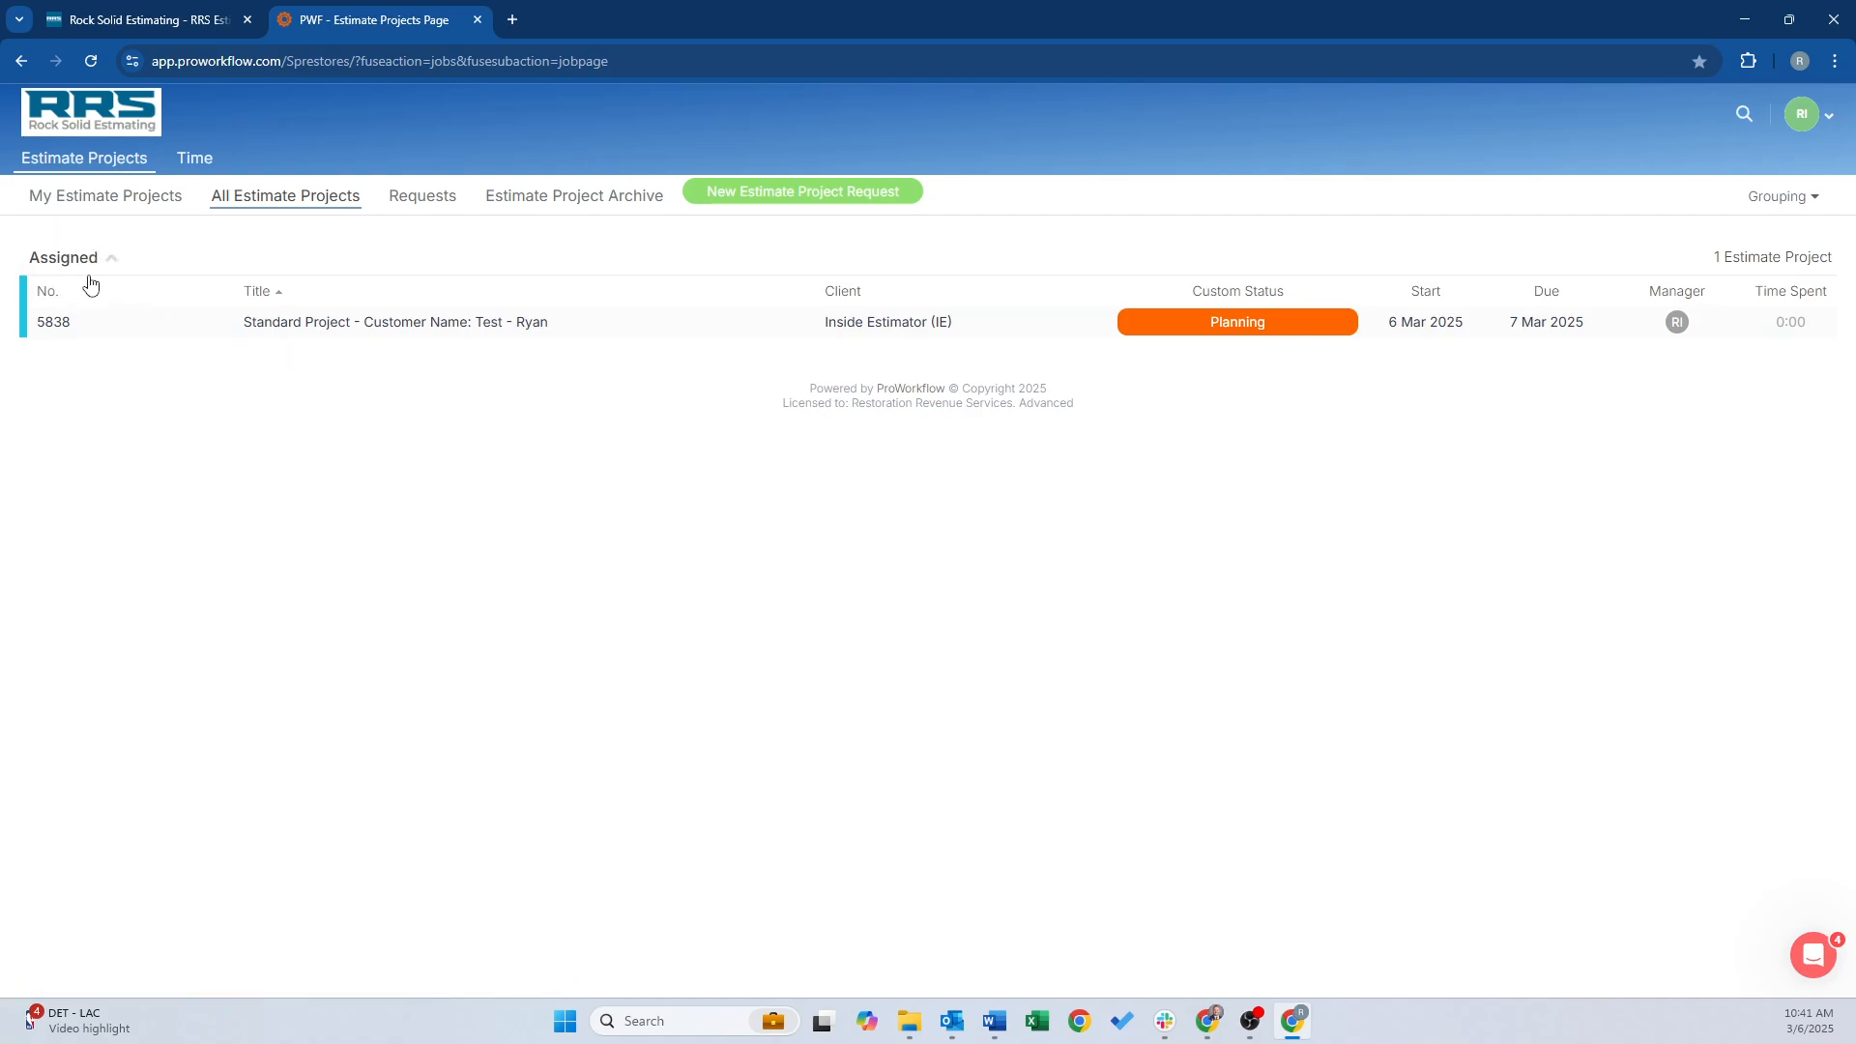
{"action": "left_click", "coordinate": [1744, 20]}
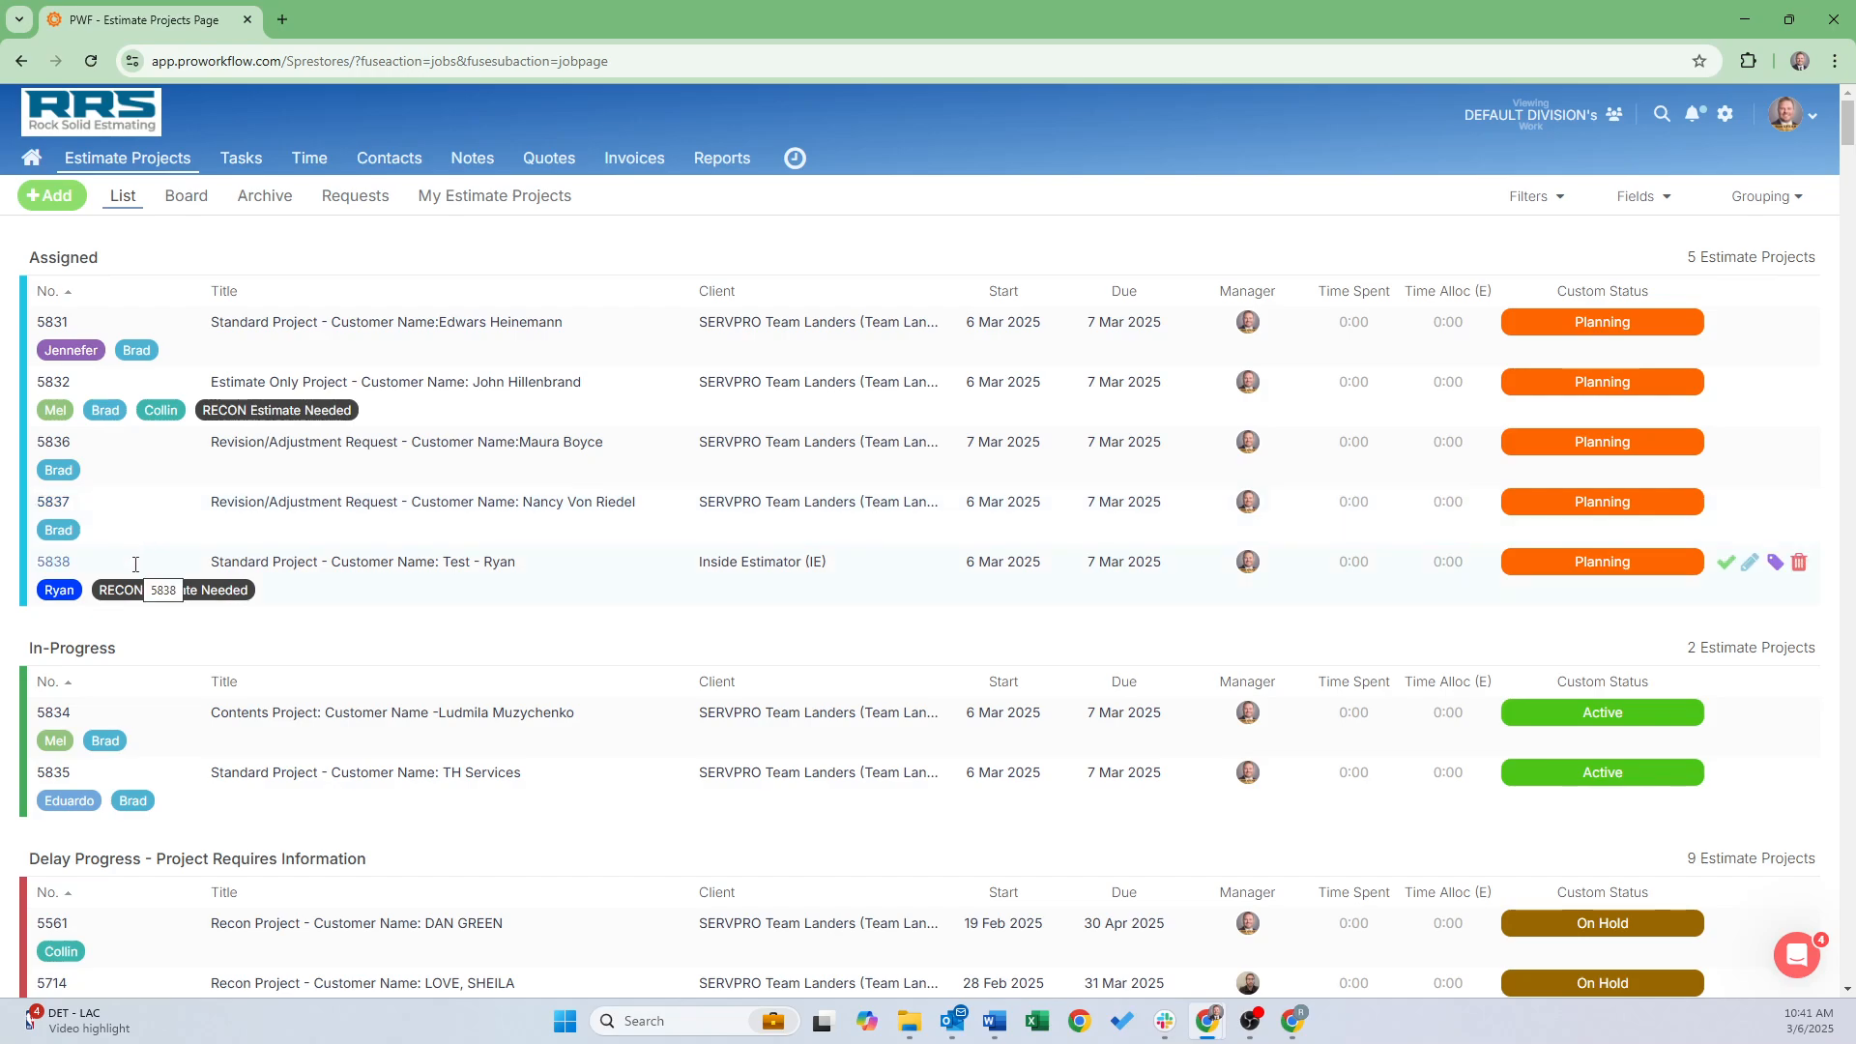
Move project 5838 into In-Progress and refresh the estimator's list to check it
{"action": "left_click_drag", "start_coordinate": [135, 561], "coordinate": [132, 698]}
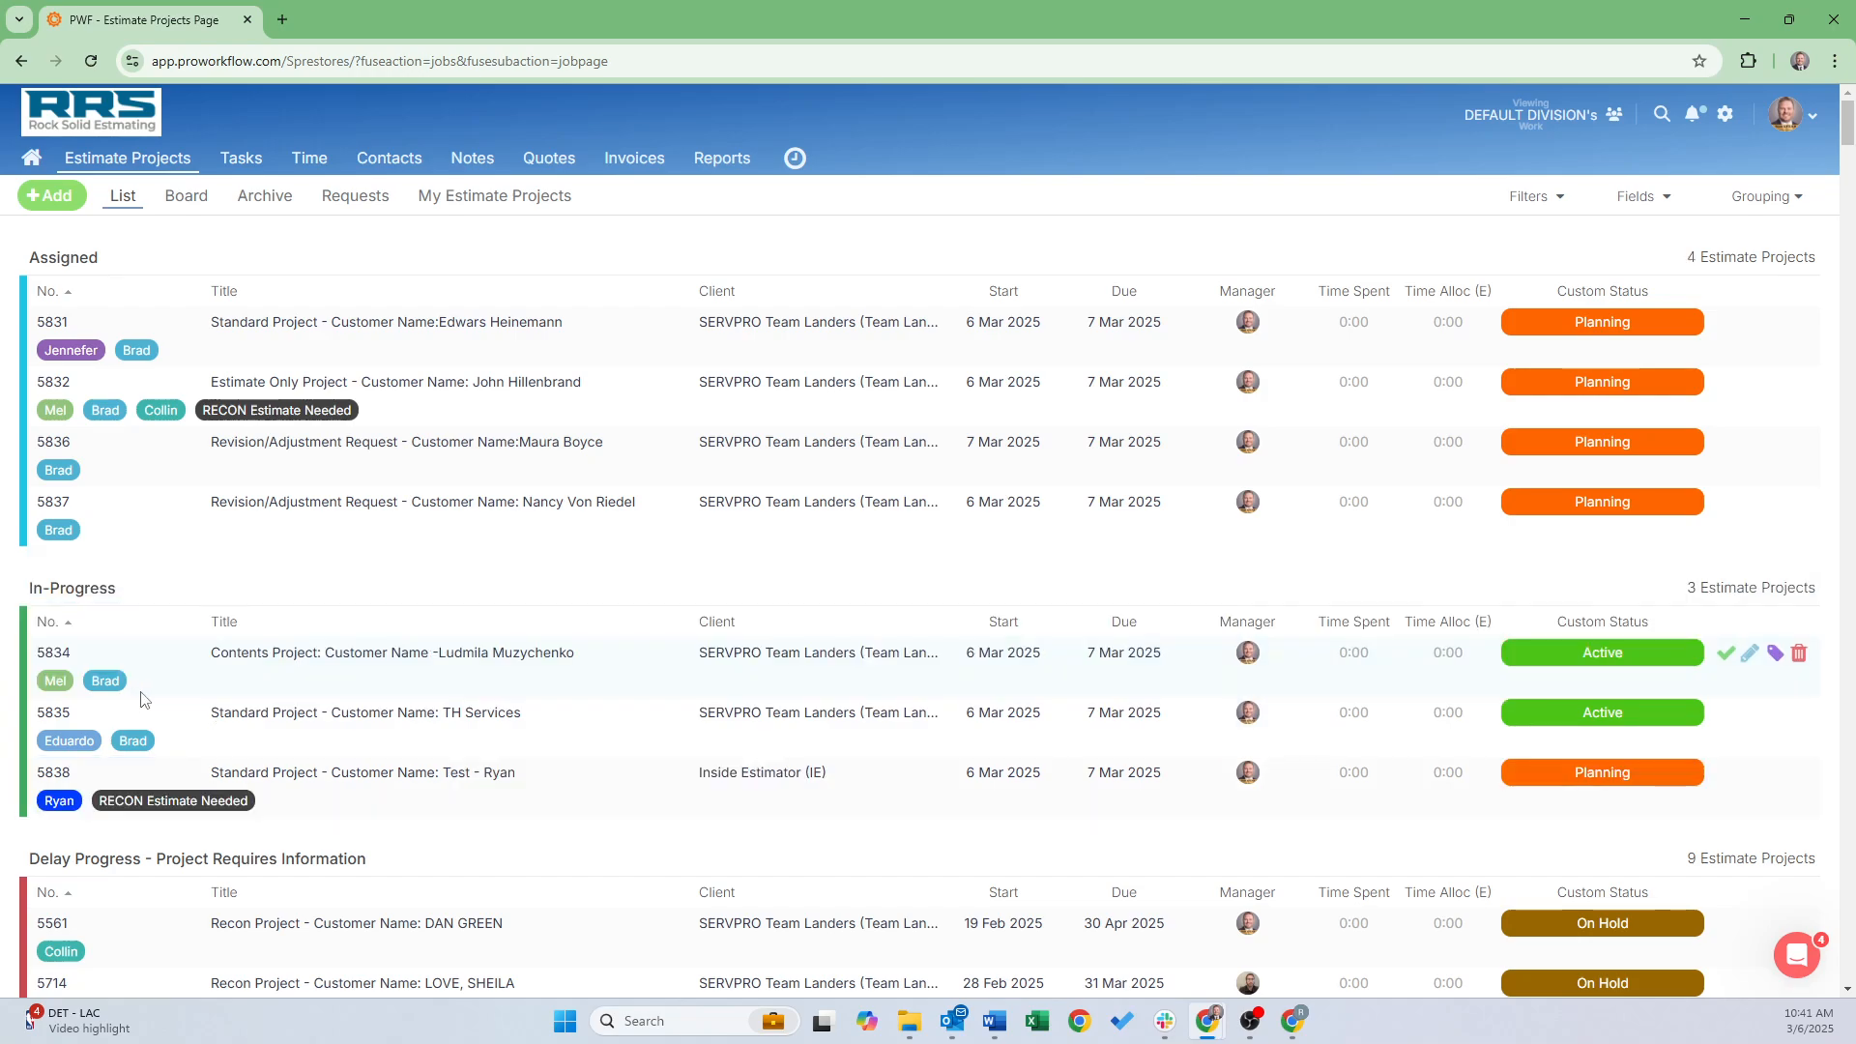
{"action": "left_click", "coordinate": [1292, 1021]}
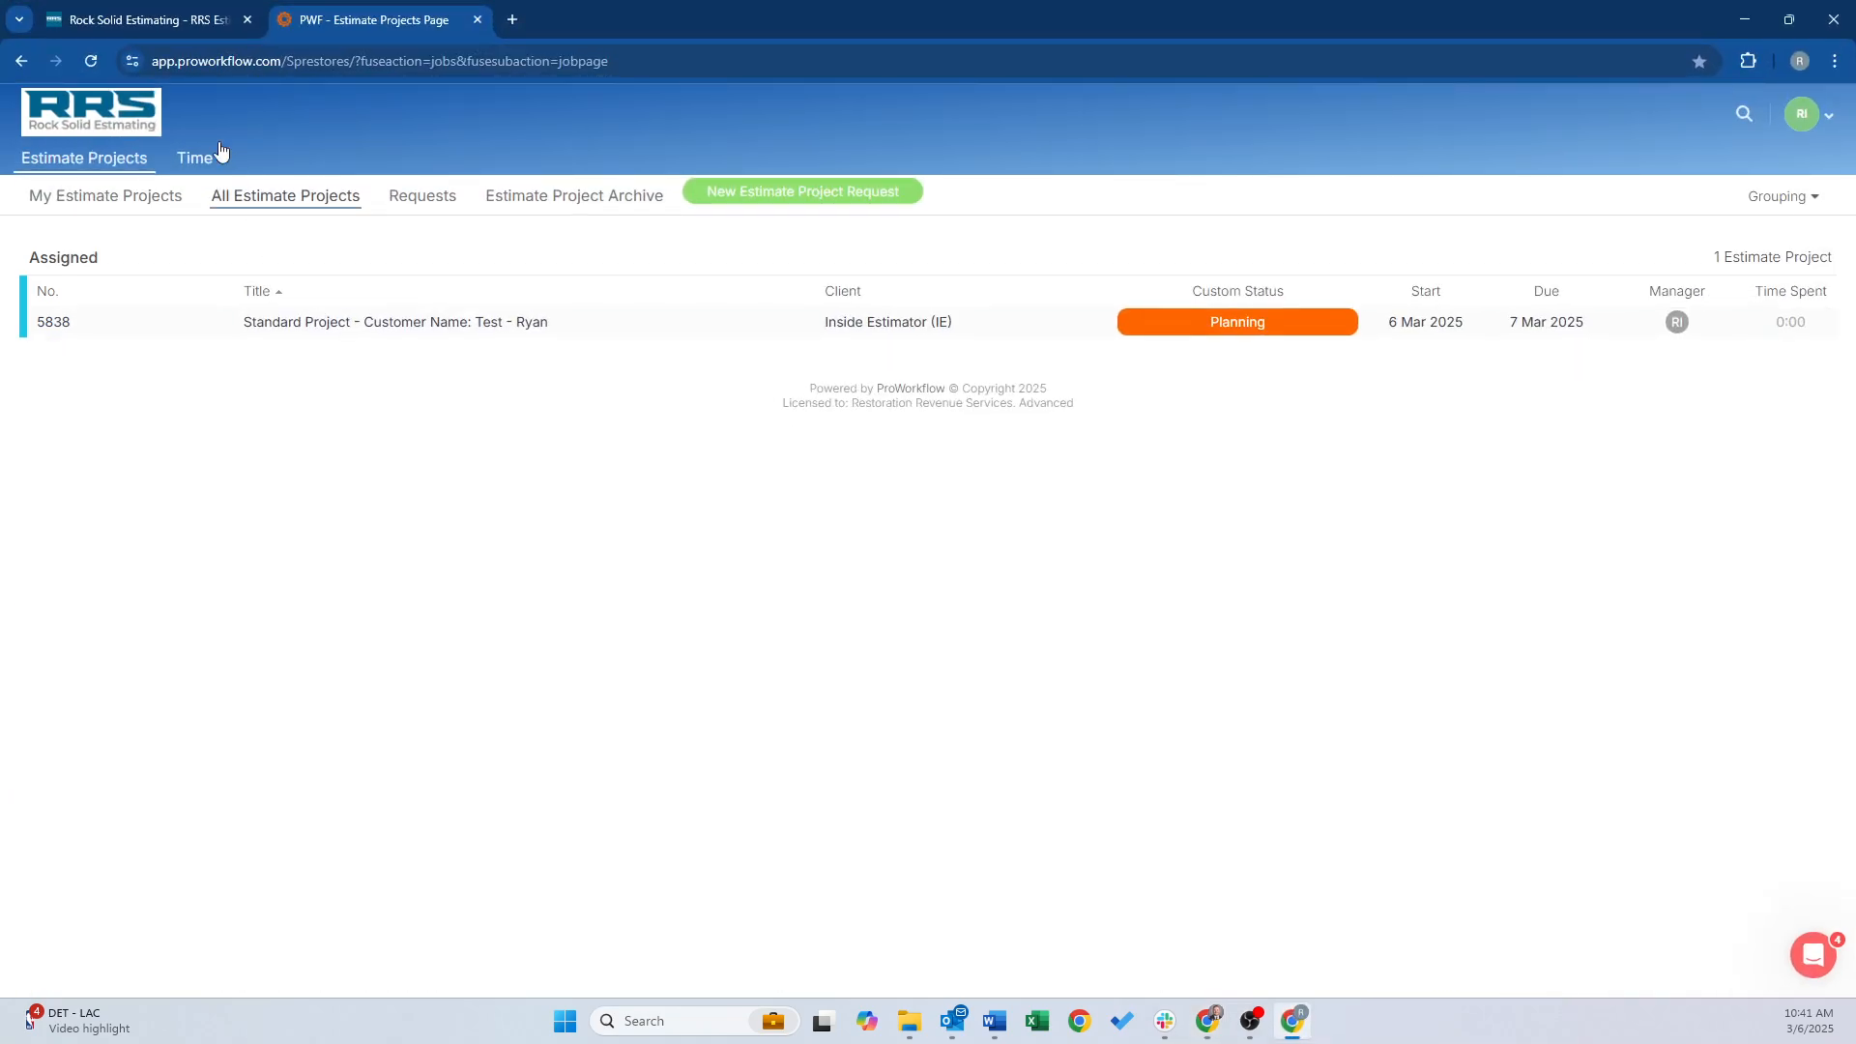
{"action": "left_click", "coordinate": [90, 61]}
Move project 5838 into Delay Progress and open its project details page
{"action": "mouse_move", "coordinate": [1215, 1027]}
{"action": "left_click", "coordinate": [1731, 930]}
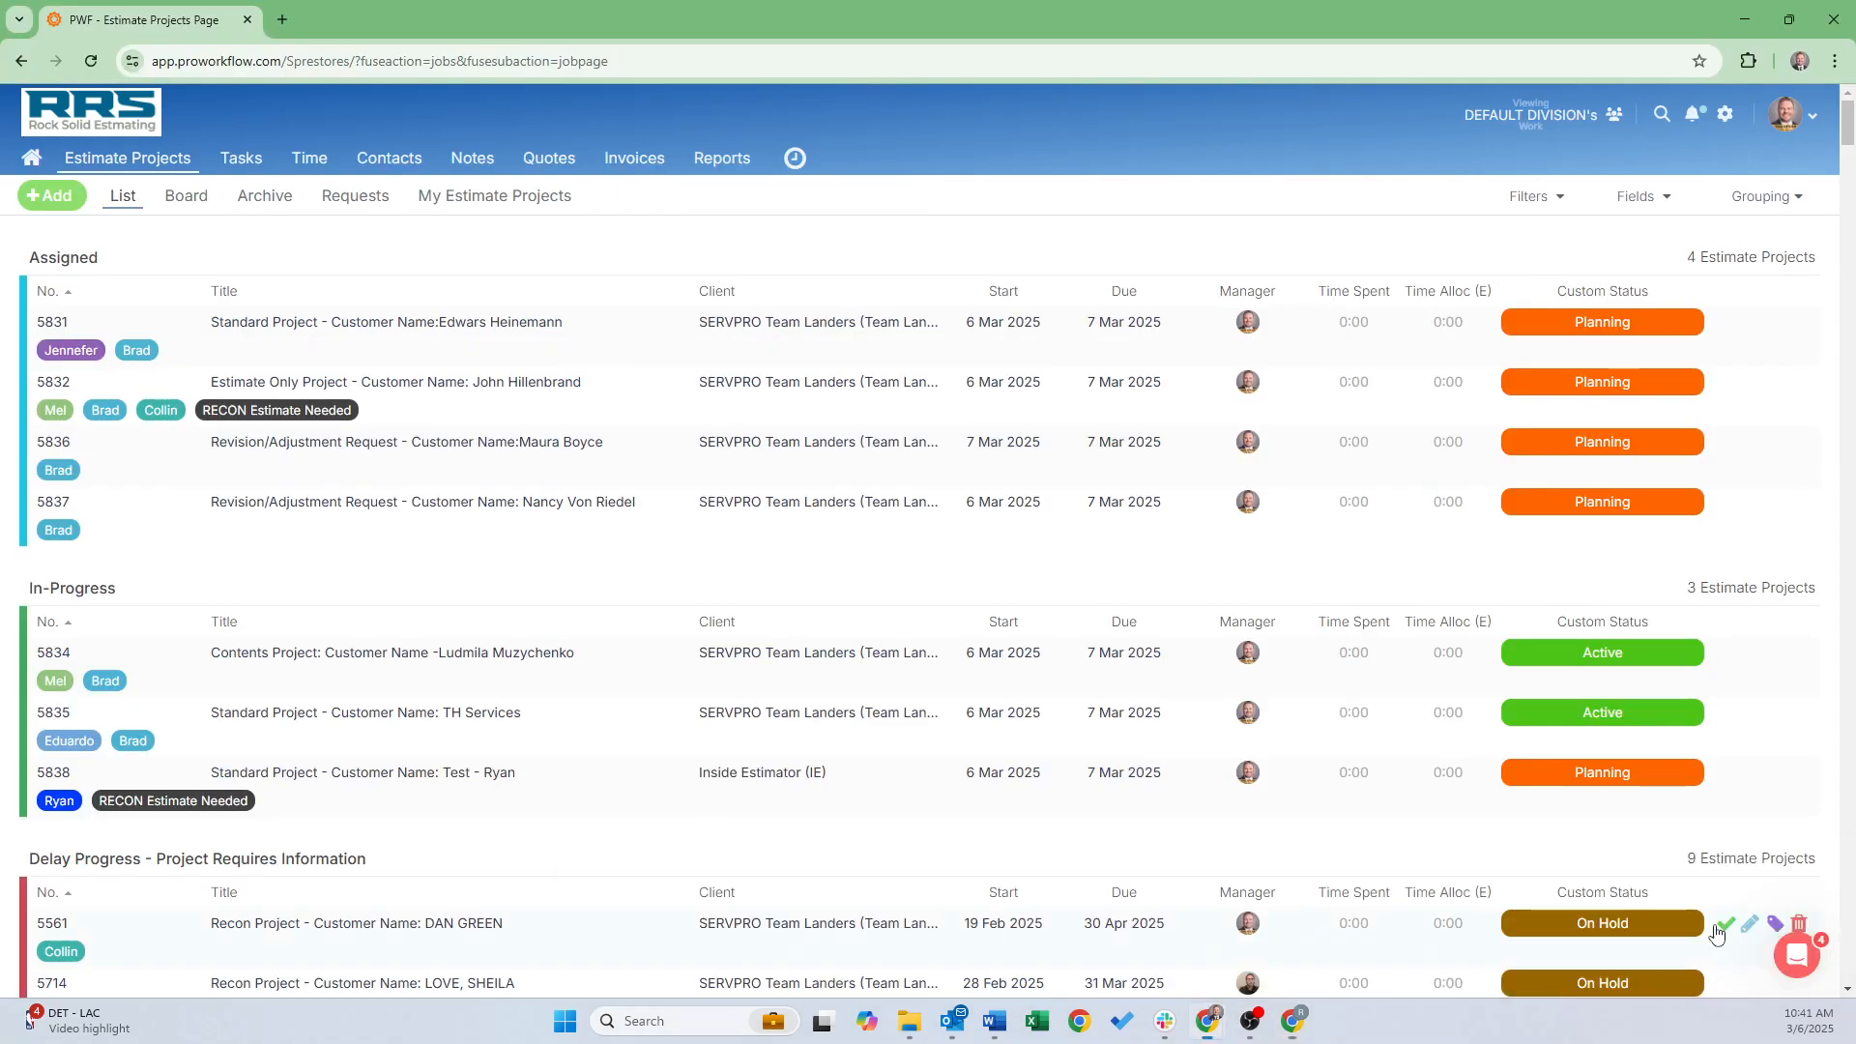
{"action": "scroll", "coordinate": [226, 522], "scroll_direction": "down", "scroll_amount": 2}
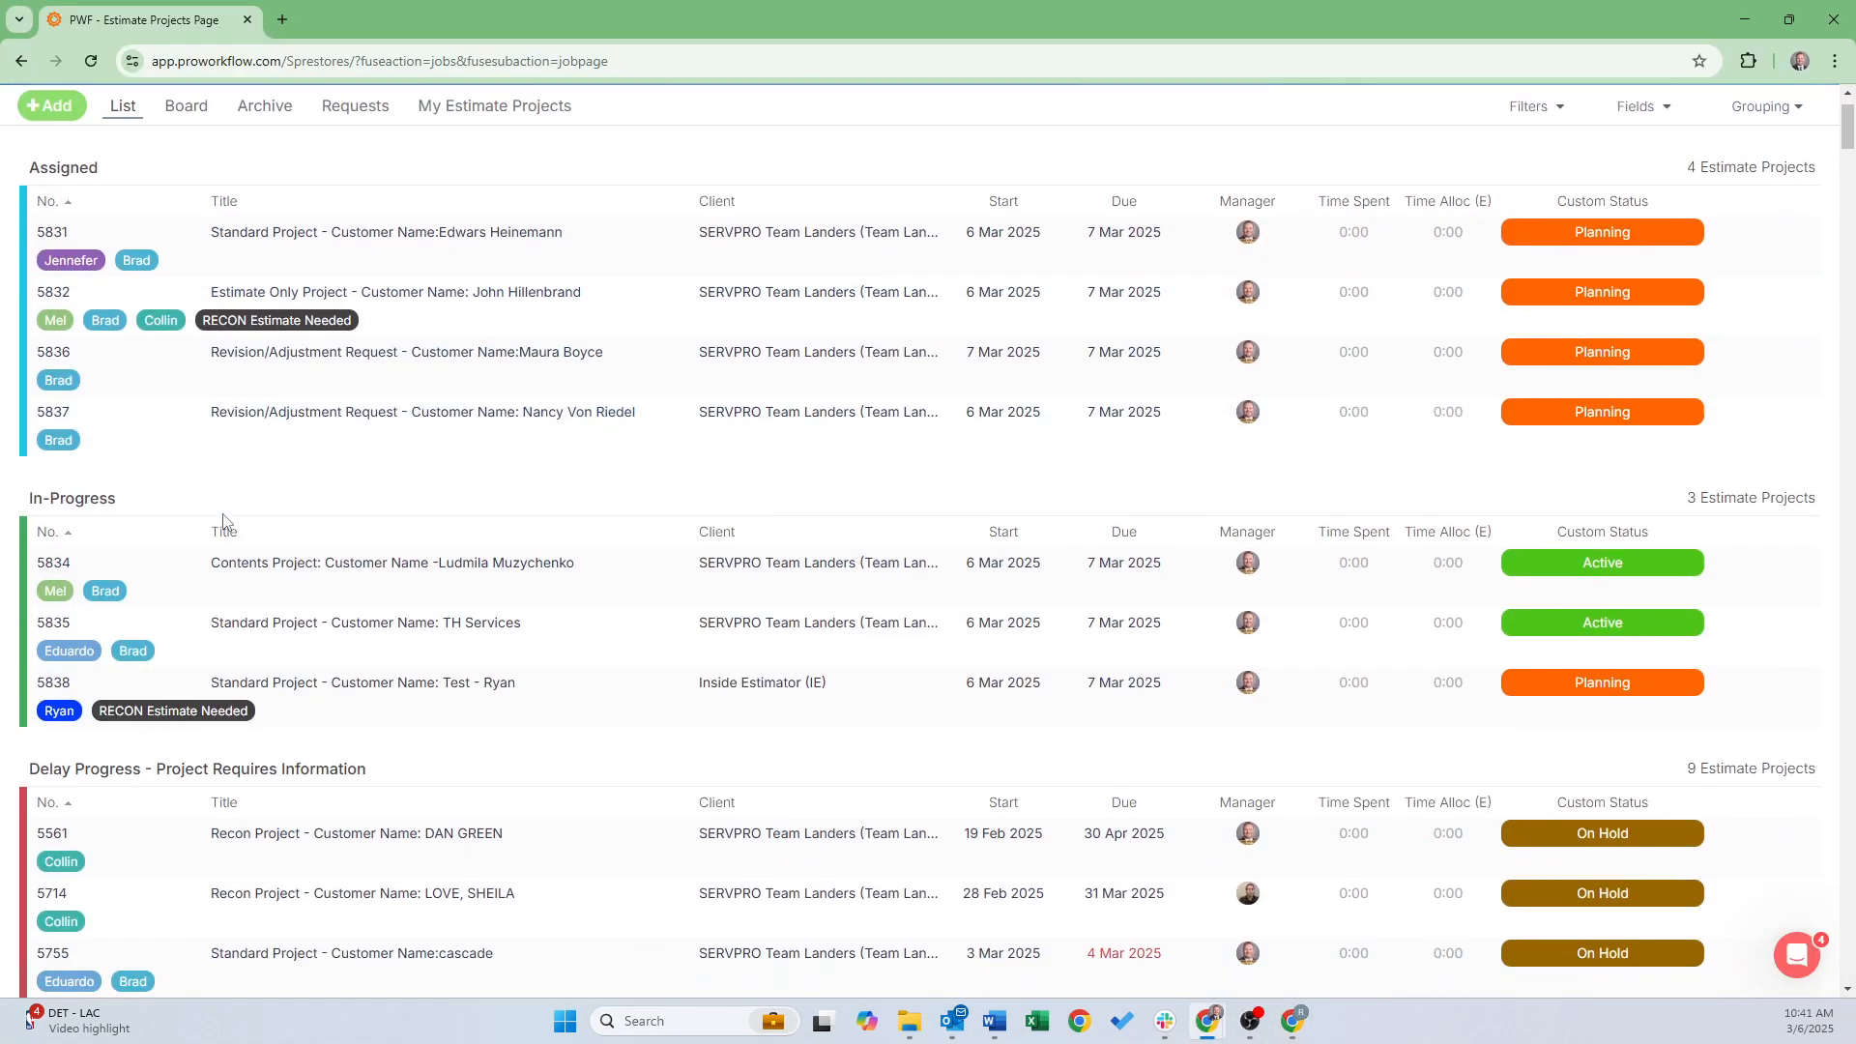
{"action": "scroll", "coordinate": [225, 525], "scroll_direction": "down", "scroll_amount": 1}
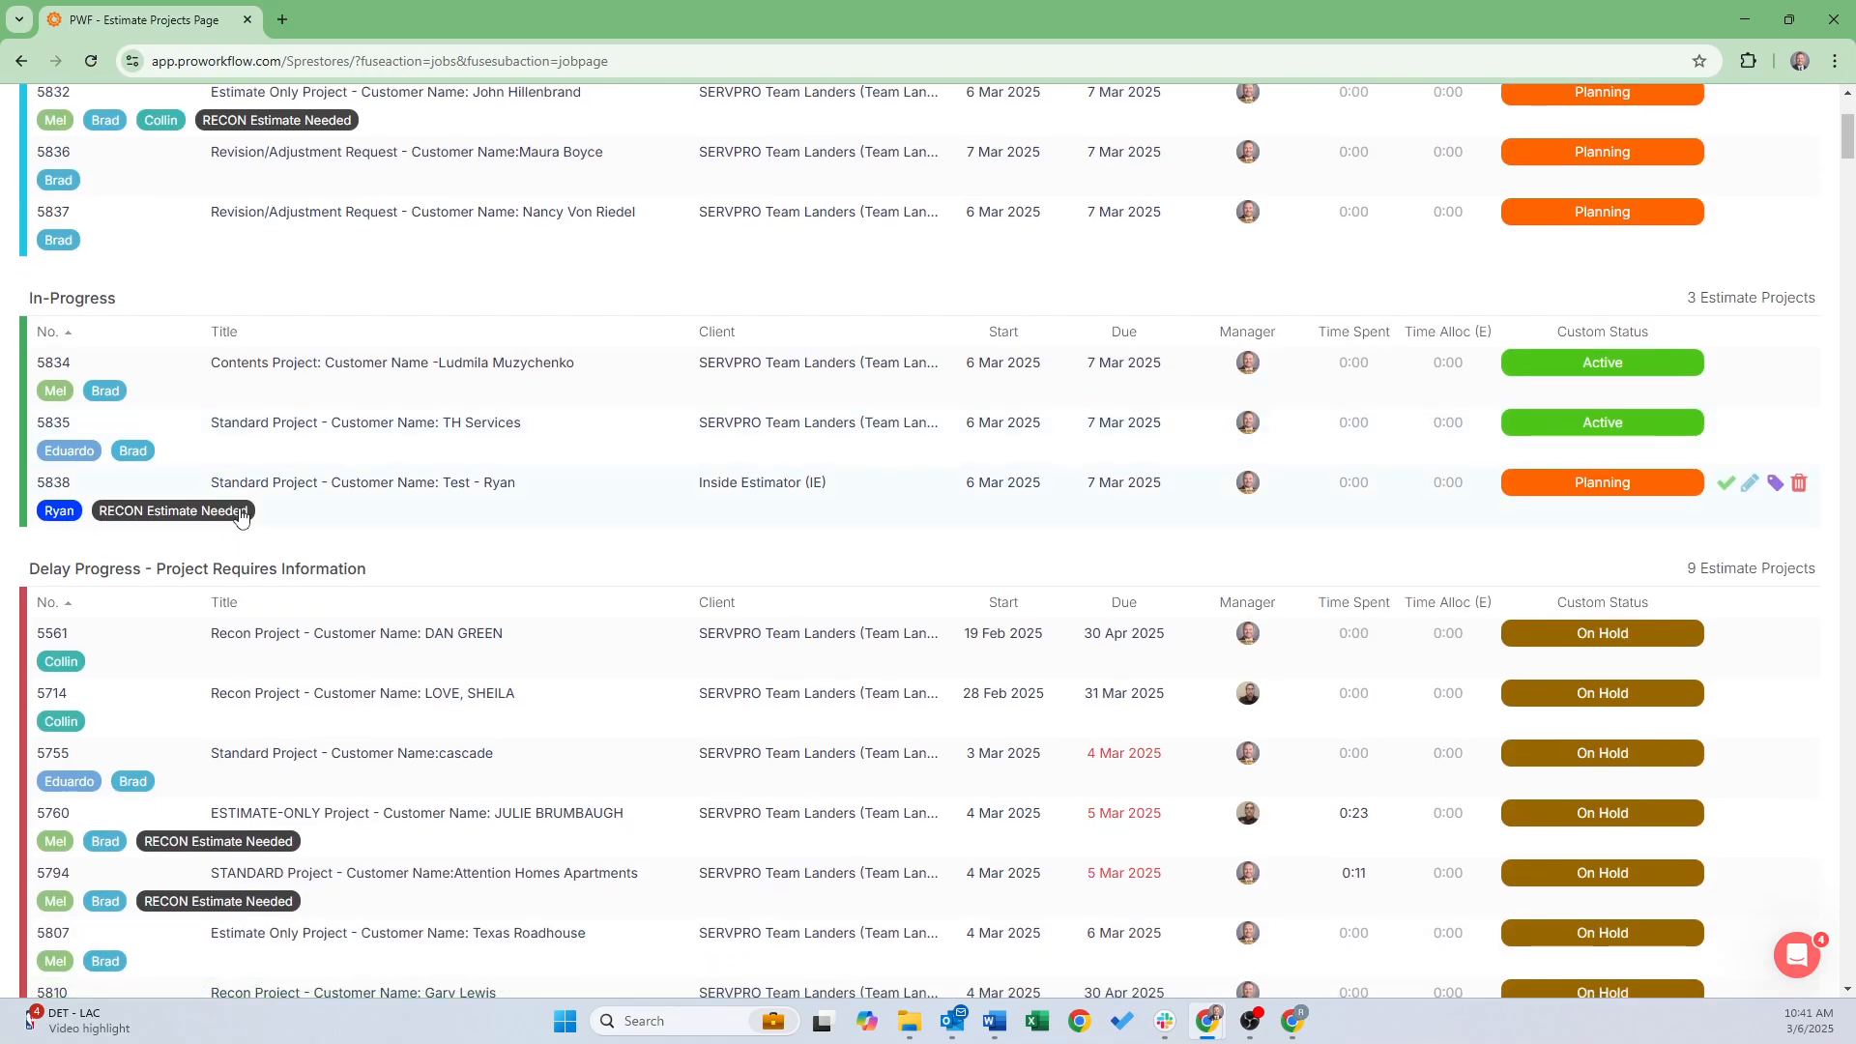
{"action": "left_click_drag", "start_coordinate": [173, 485], "coordinate": [137, 613]}
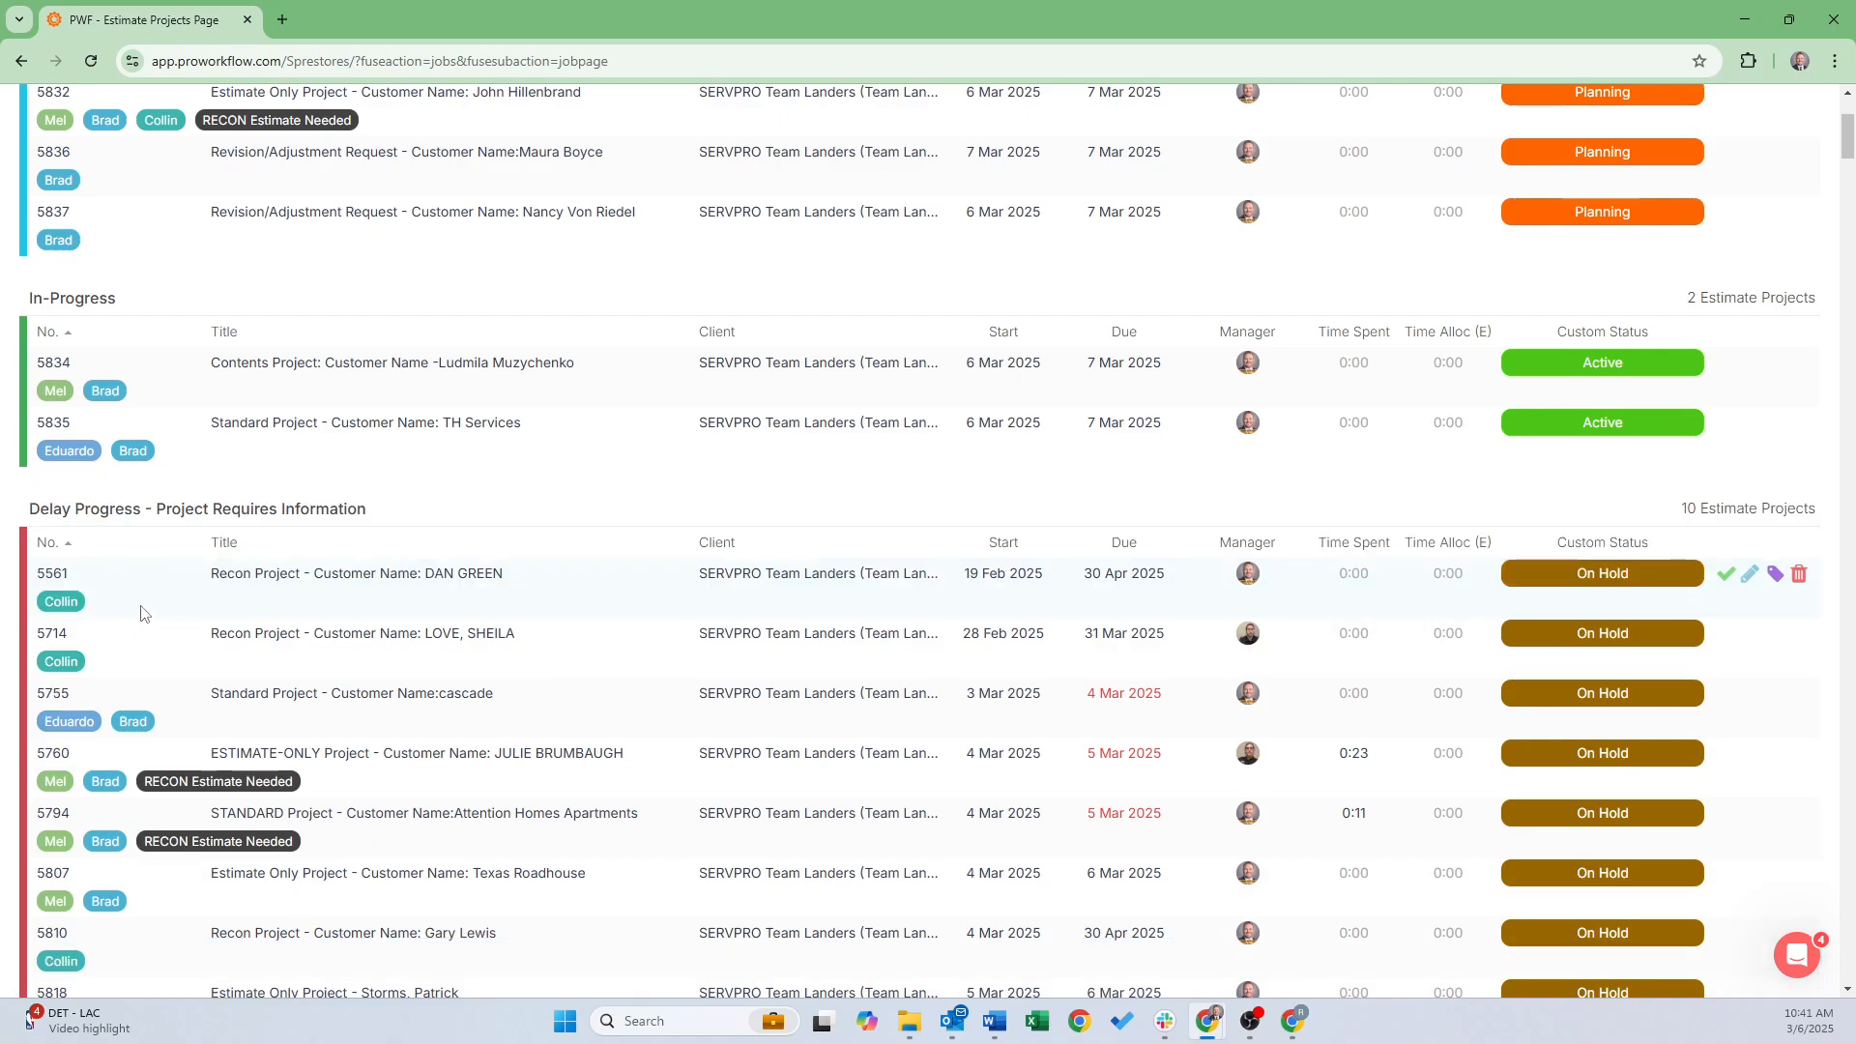
{"action": "scroll", "coordinate": [155, 580], "scroll_direction": "down", "scroll_amount": 2}
{"action": "left_click", "coordinate": [274, 923]}
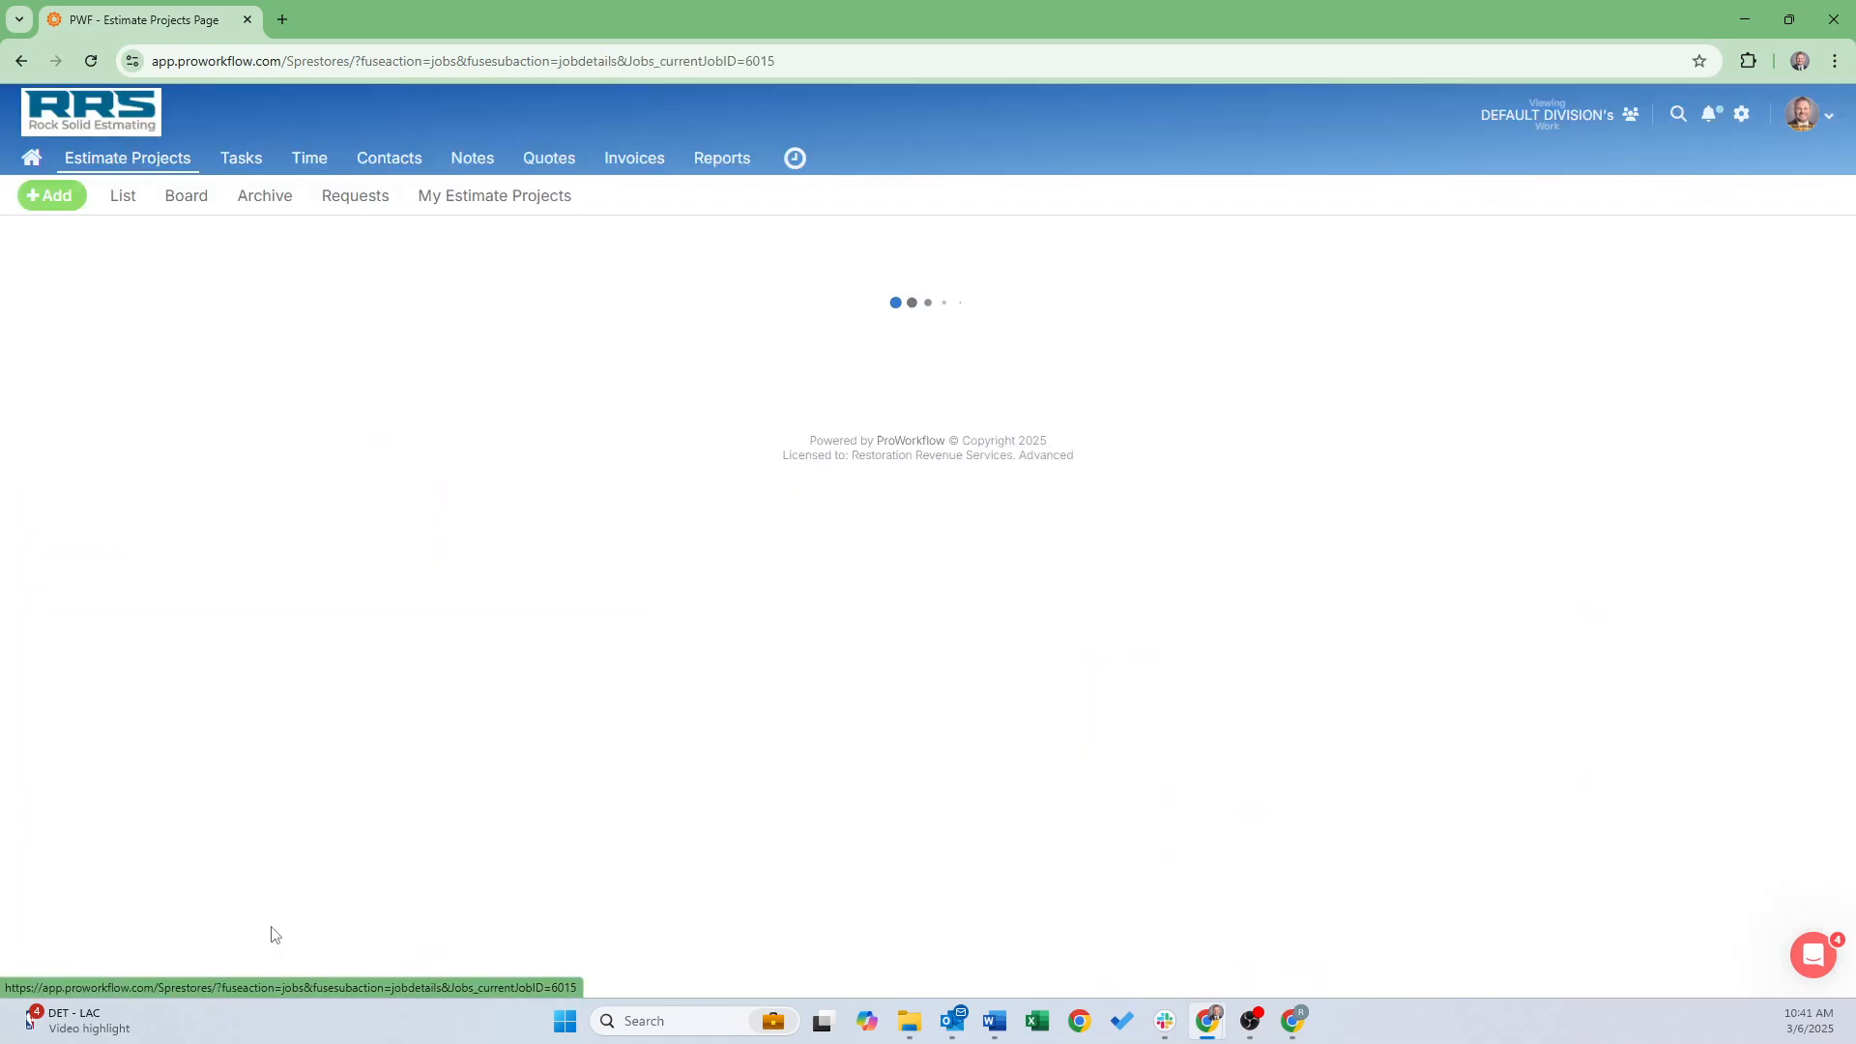
Mark the first task on project 5838 as done
{"action": "scroll", "coordinate": [339, 463], "scroll_direction": "down", "scroll_amount": 4}
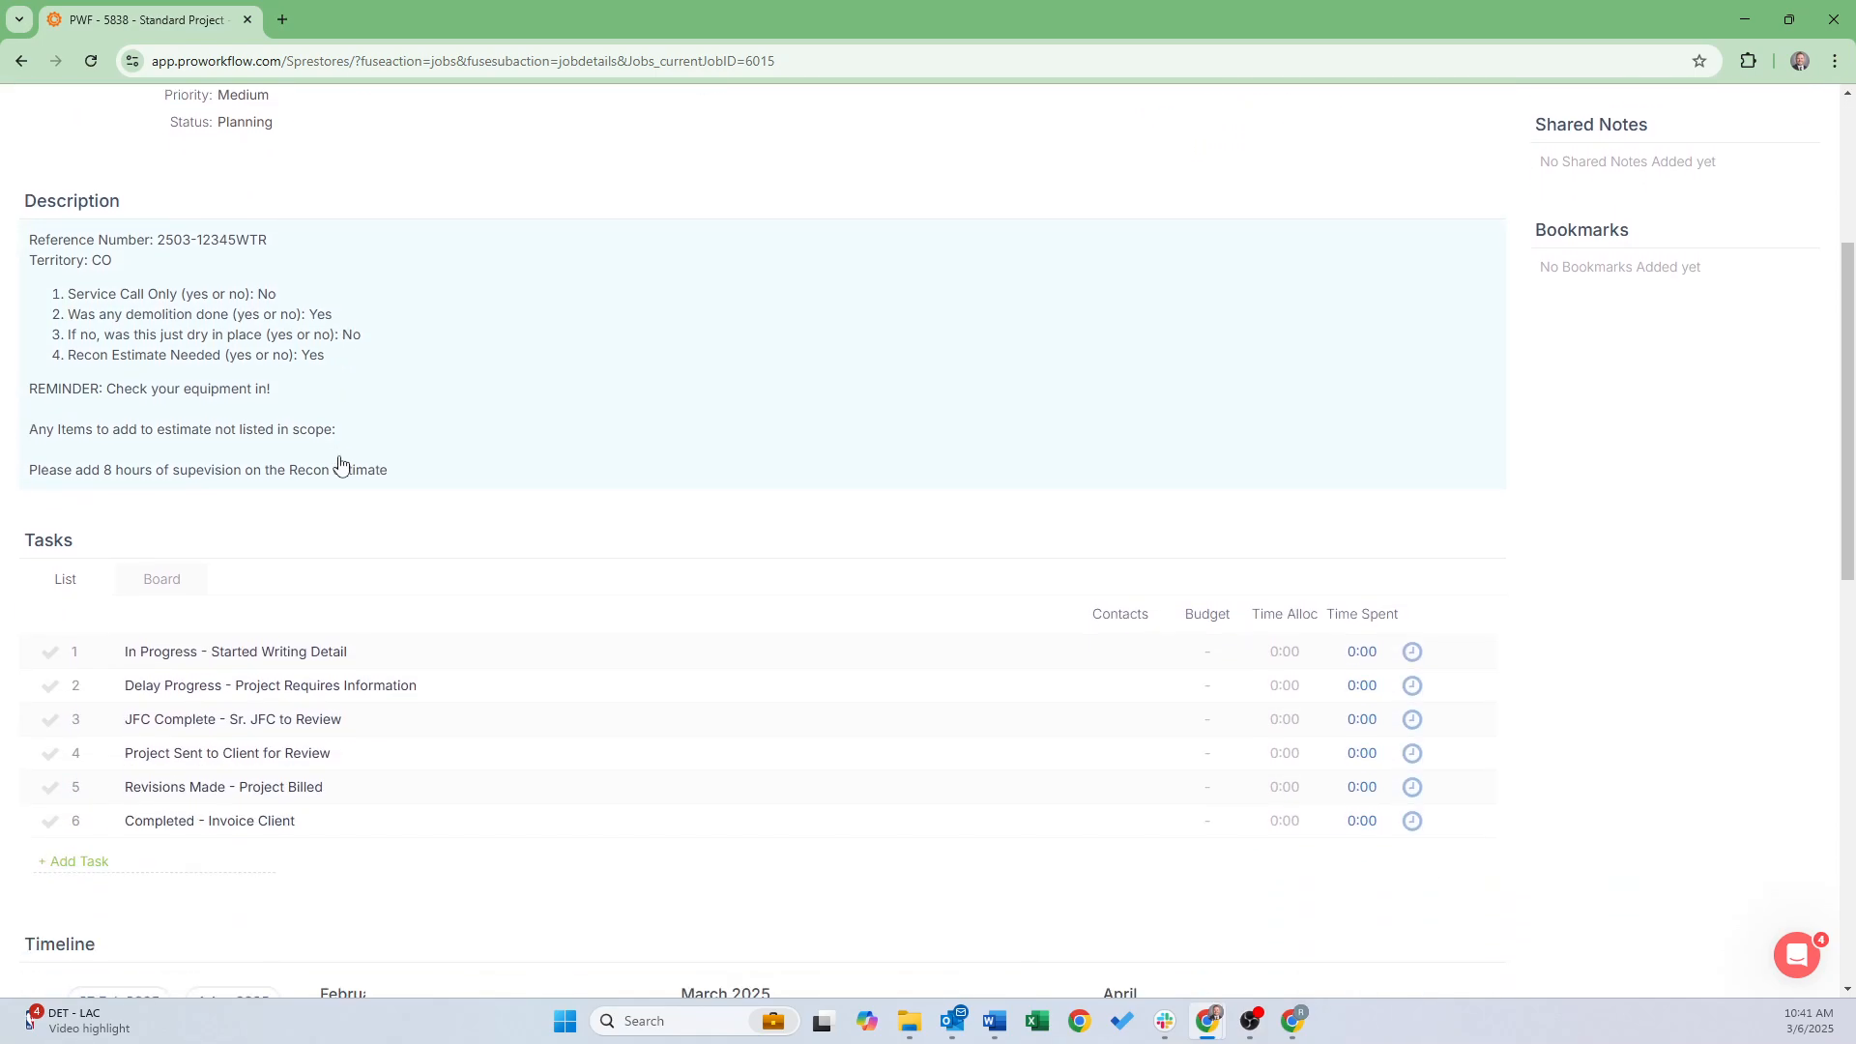
{"action": "scroll", "coordinate": [66, 684], "scroll_direction": "up", "scroll_amount": 1}
{"action": "left_click", "coordinate": [50, 749]}
{"action": "left_click", "coordinate": [228, 782]}
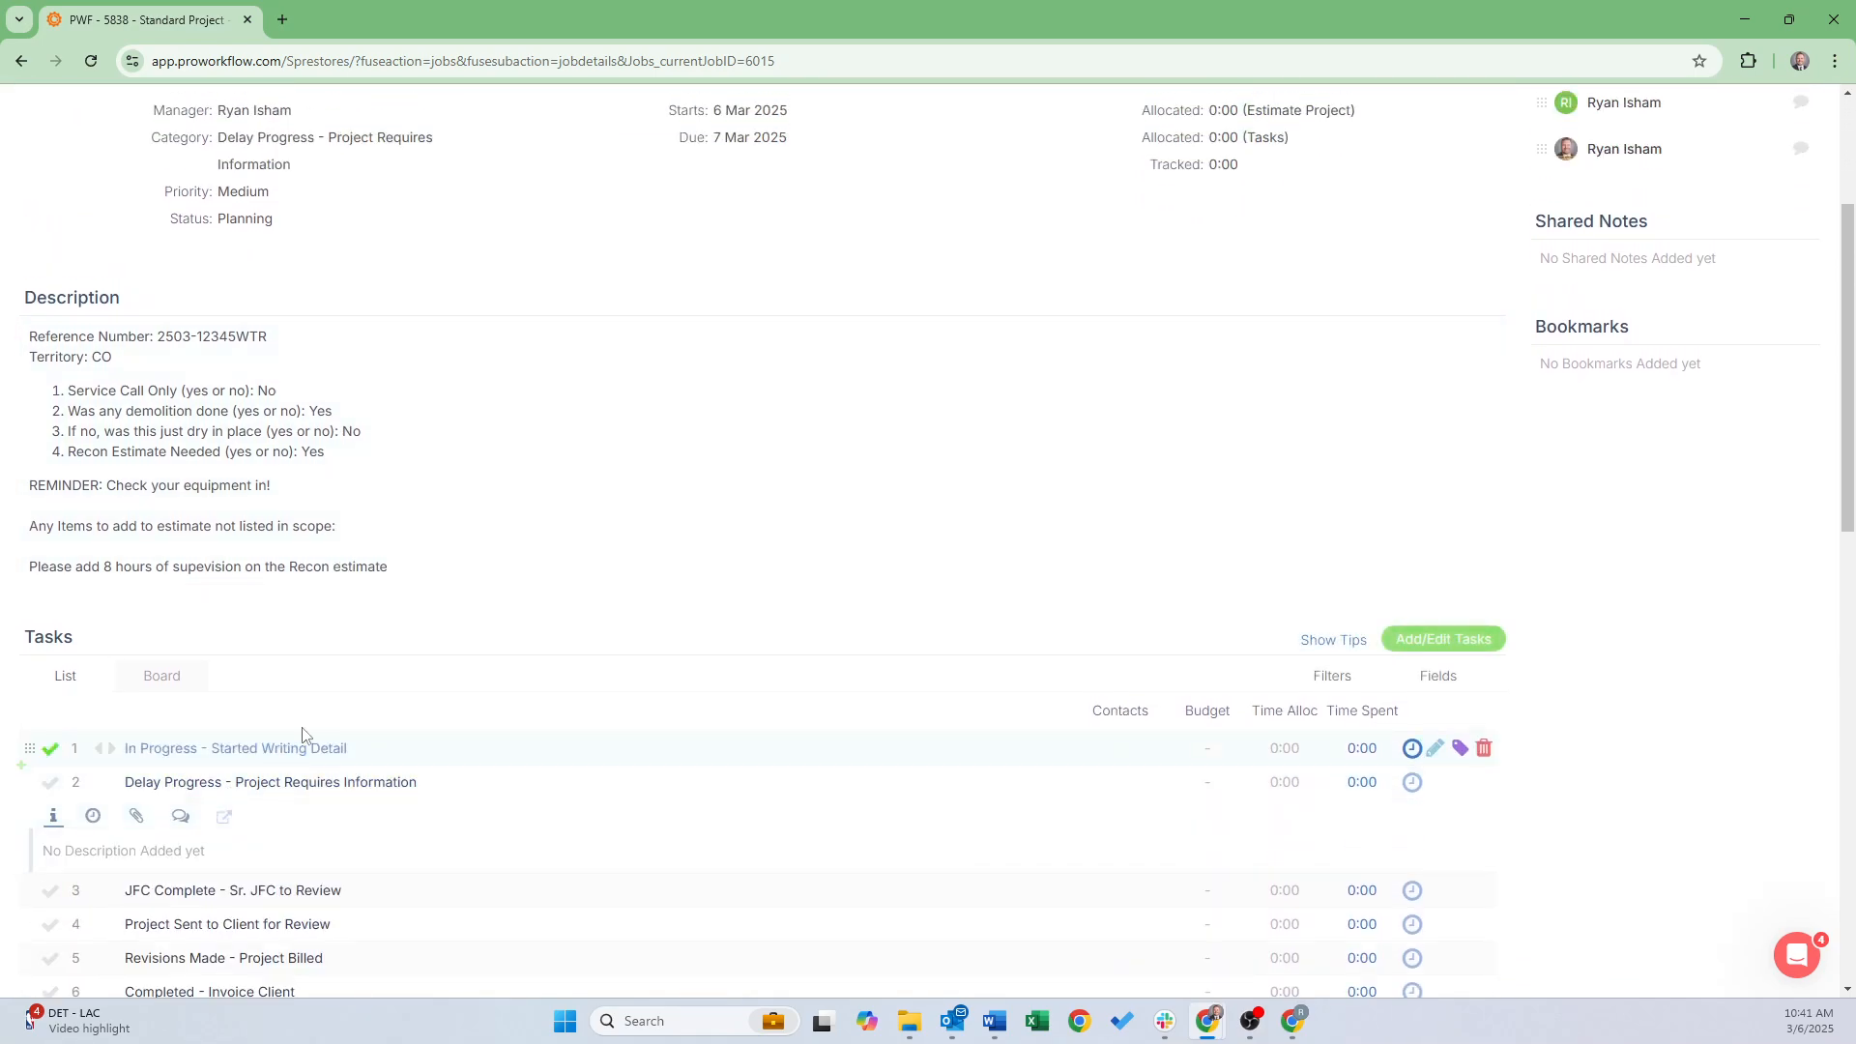
{"action": "scroll", "coordinate": [295, 657], "scroll_direction": "down", "scroll_amount": 3}
{"action": "left_click", "coordinate": [181, 527]}
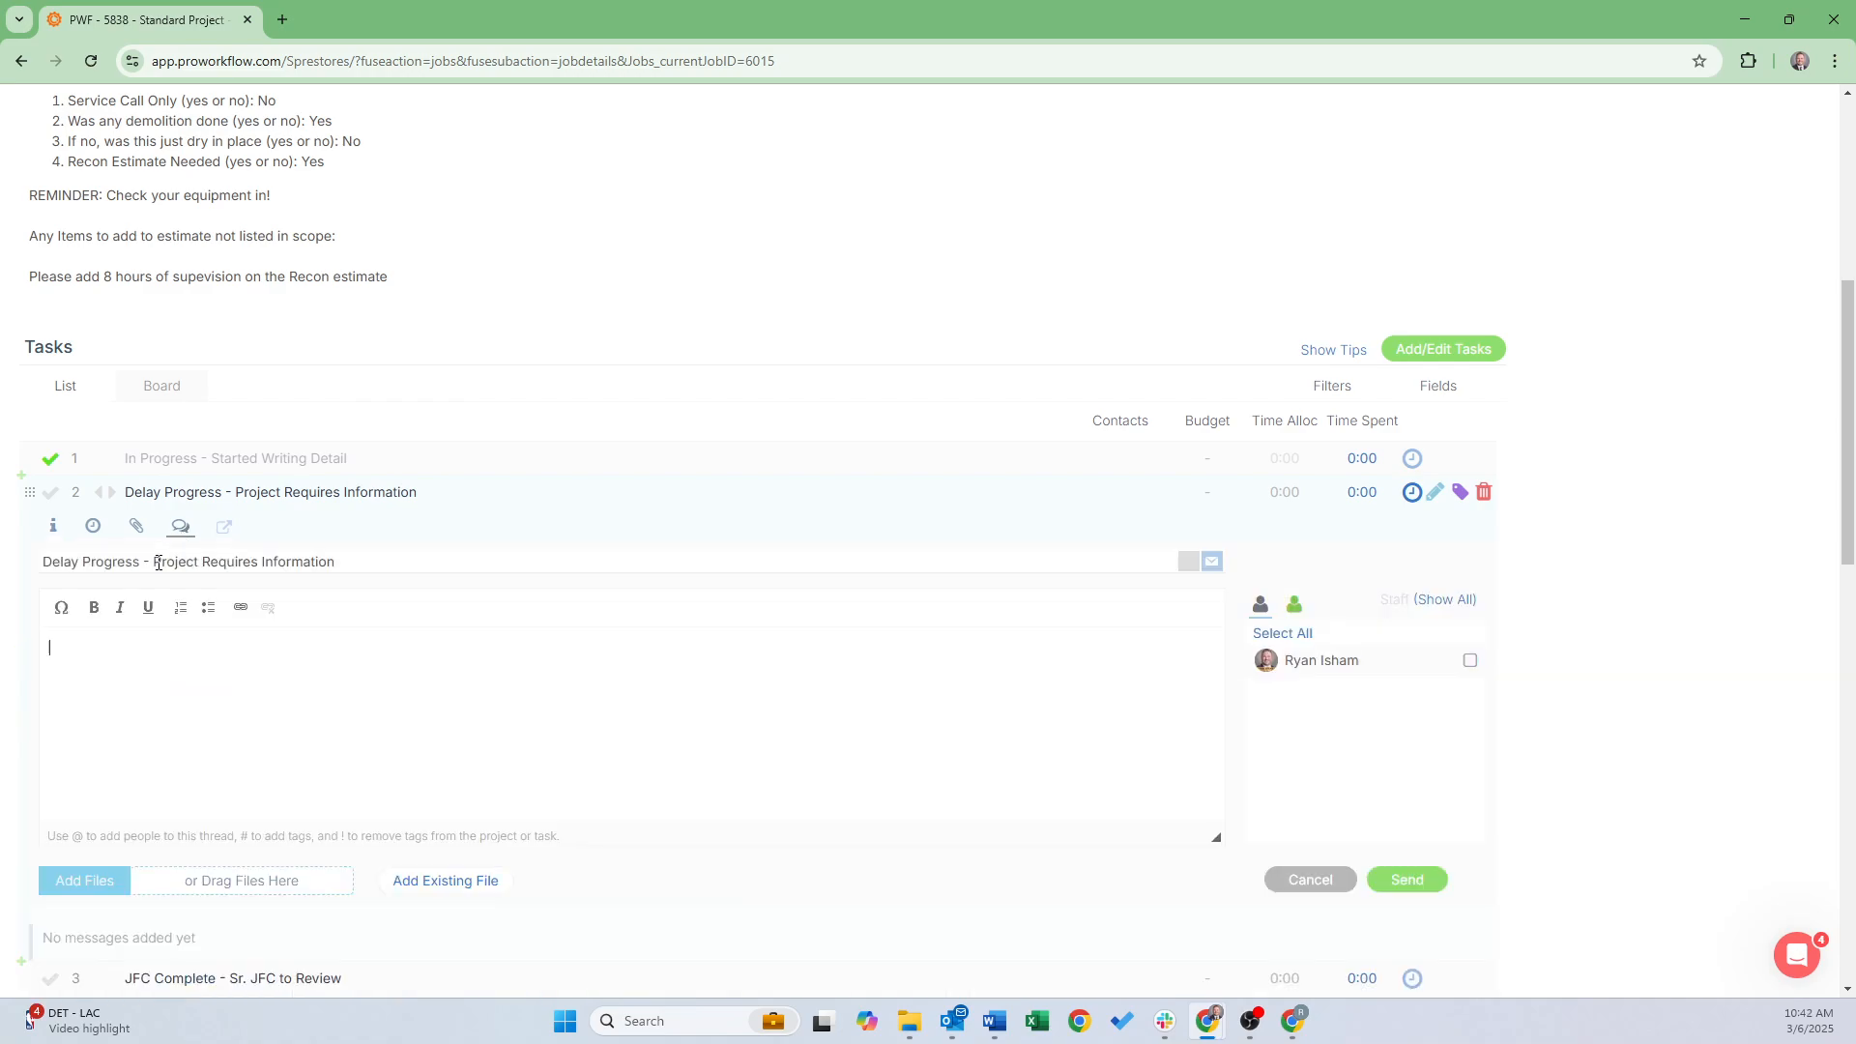
{"action": "left_click", "coordinate": [216, 705]}
{"action": "type", "text": "@r"}
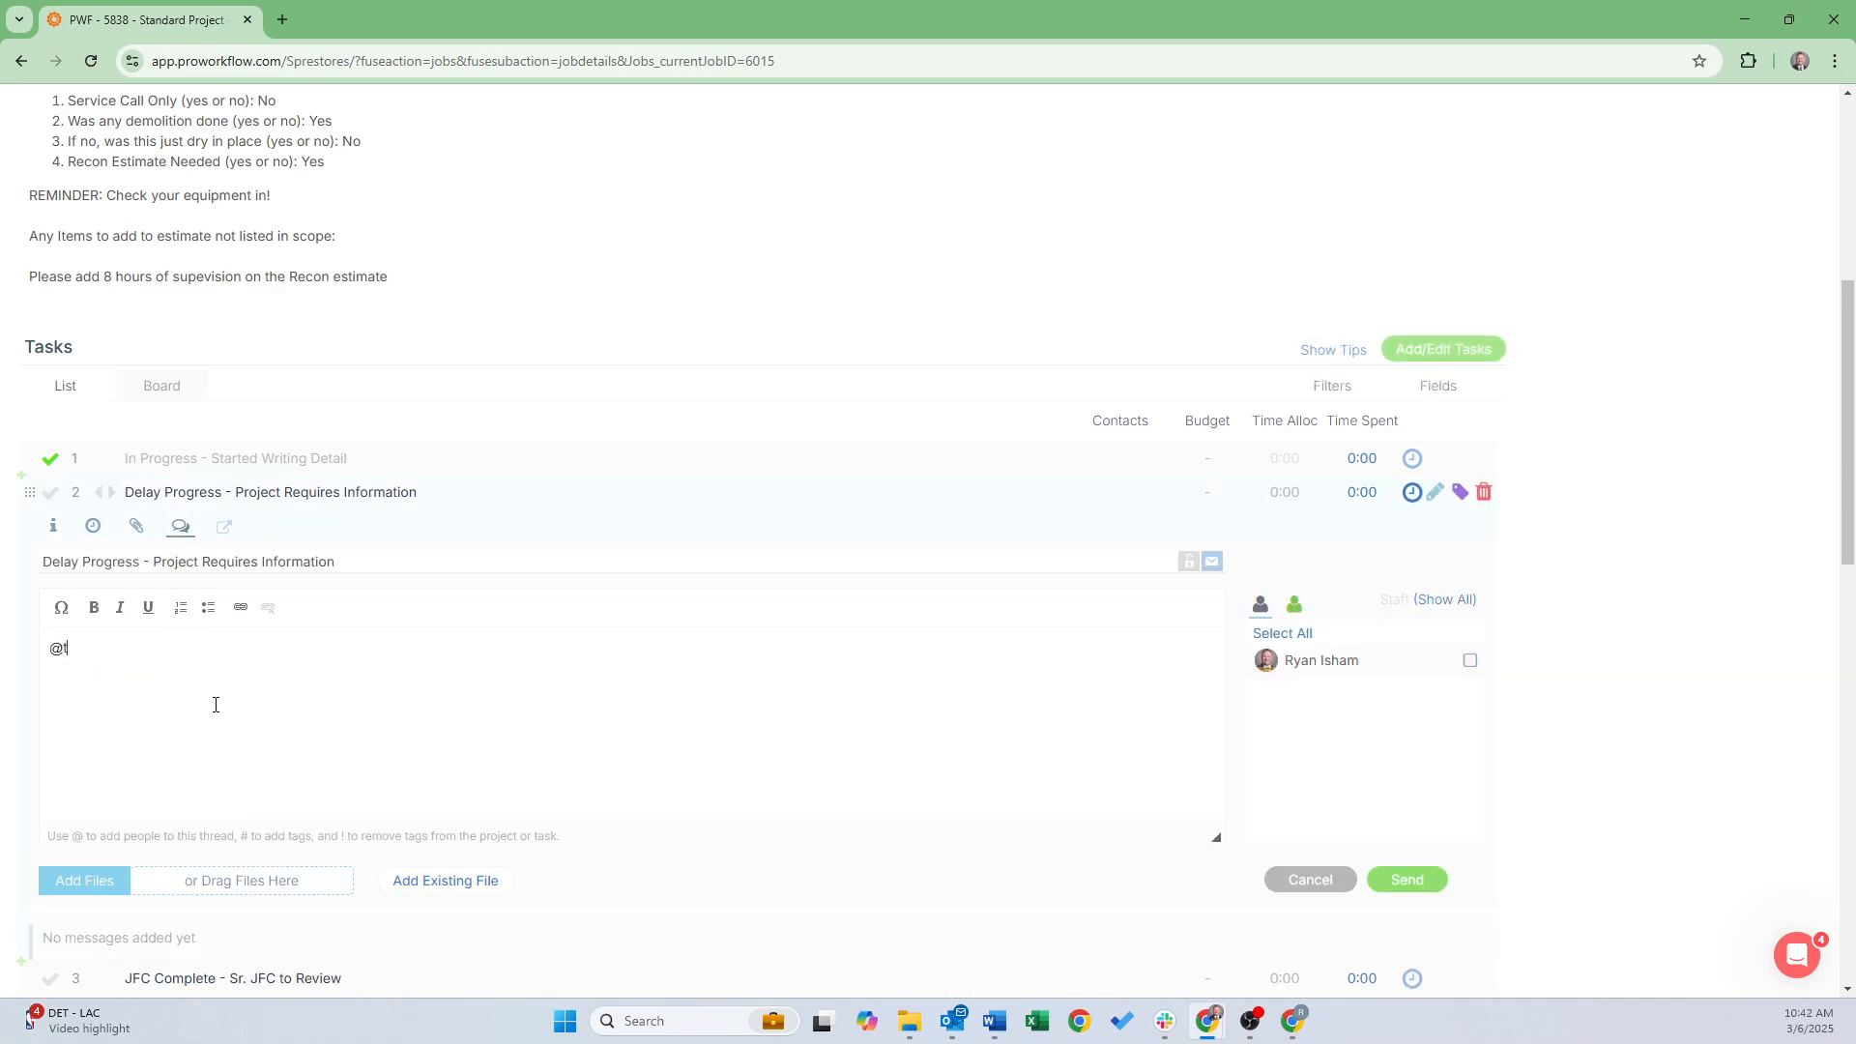
{"action": "left_click", "coordinate": [135, 704]}
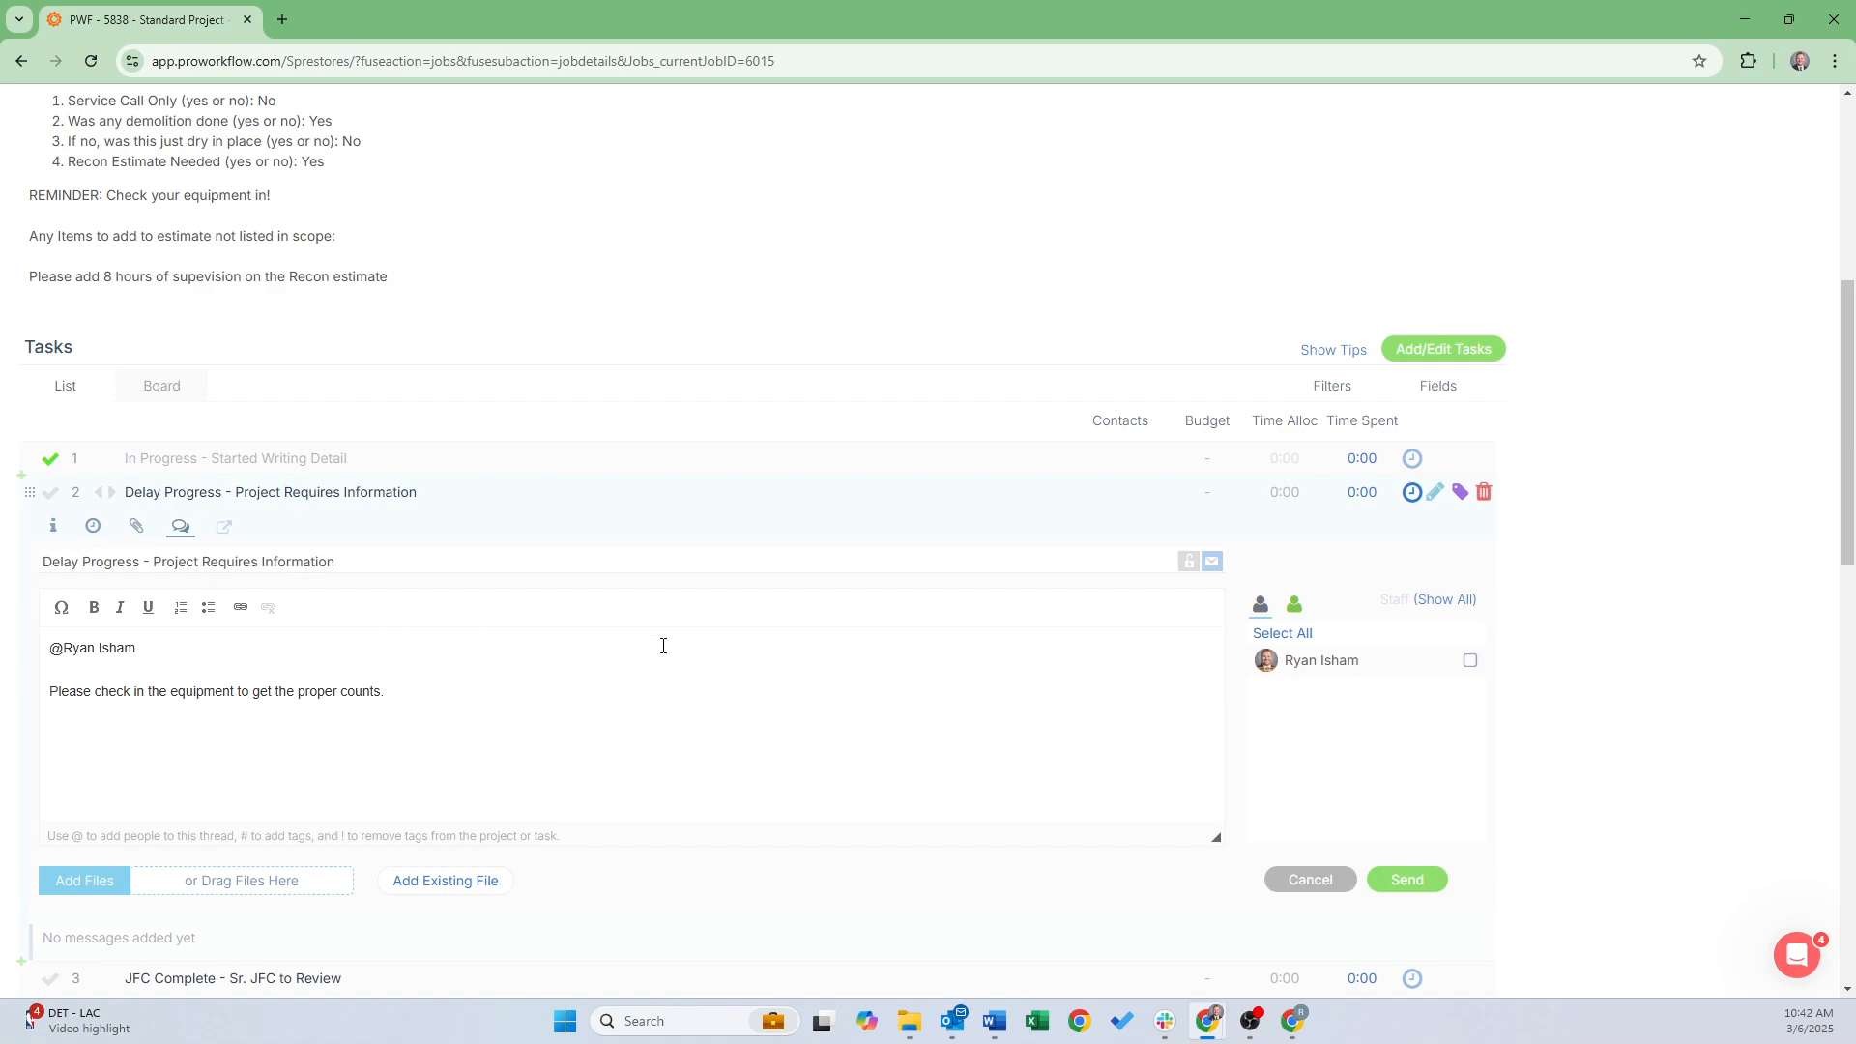
{"action": "left_click", "coordinate": [1470, 660]}
{"action": "left_click", "coordinate": [1294, 604]}
{"action": "left_click", "coordinate": [1404, 880]}
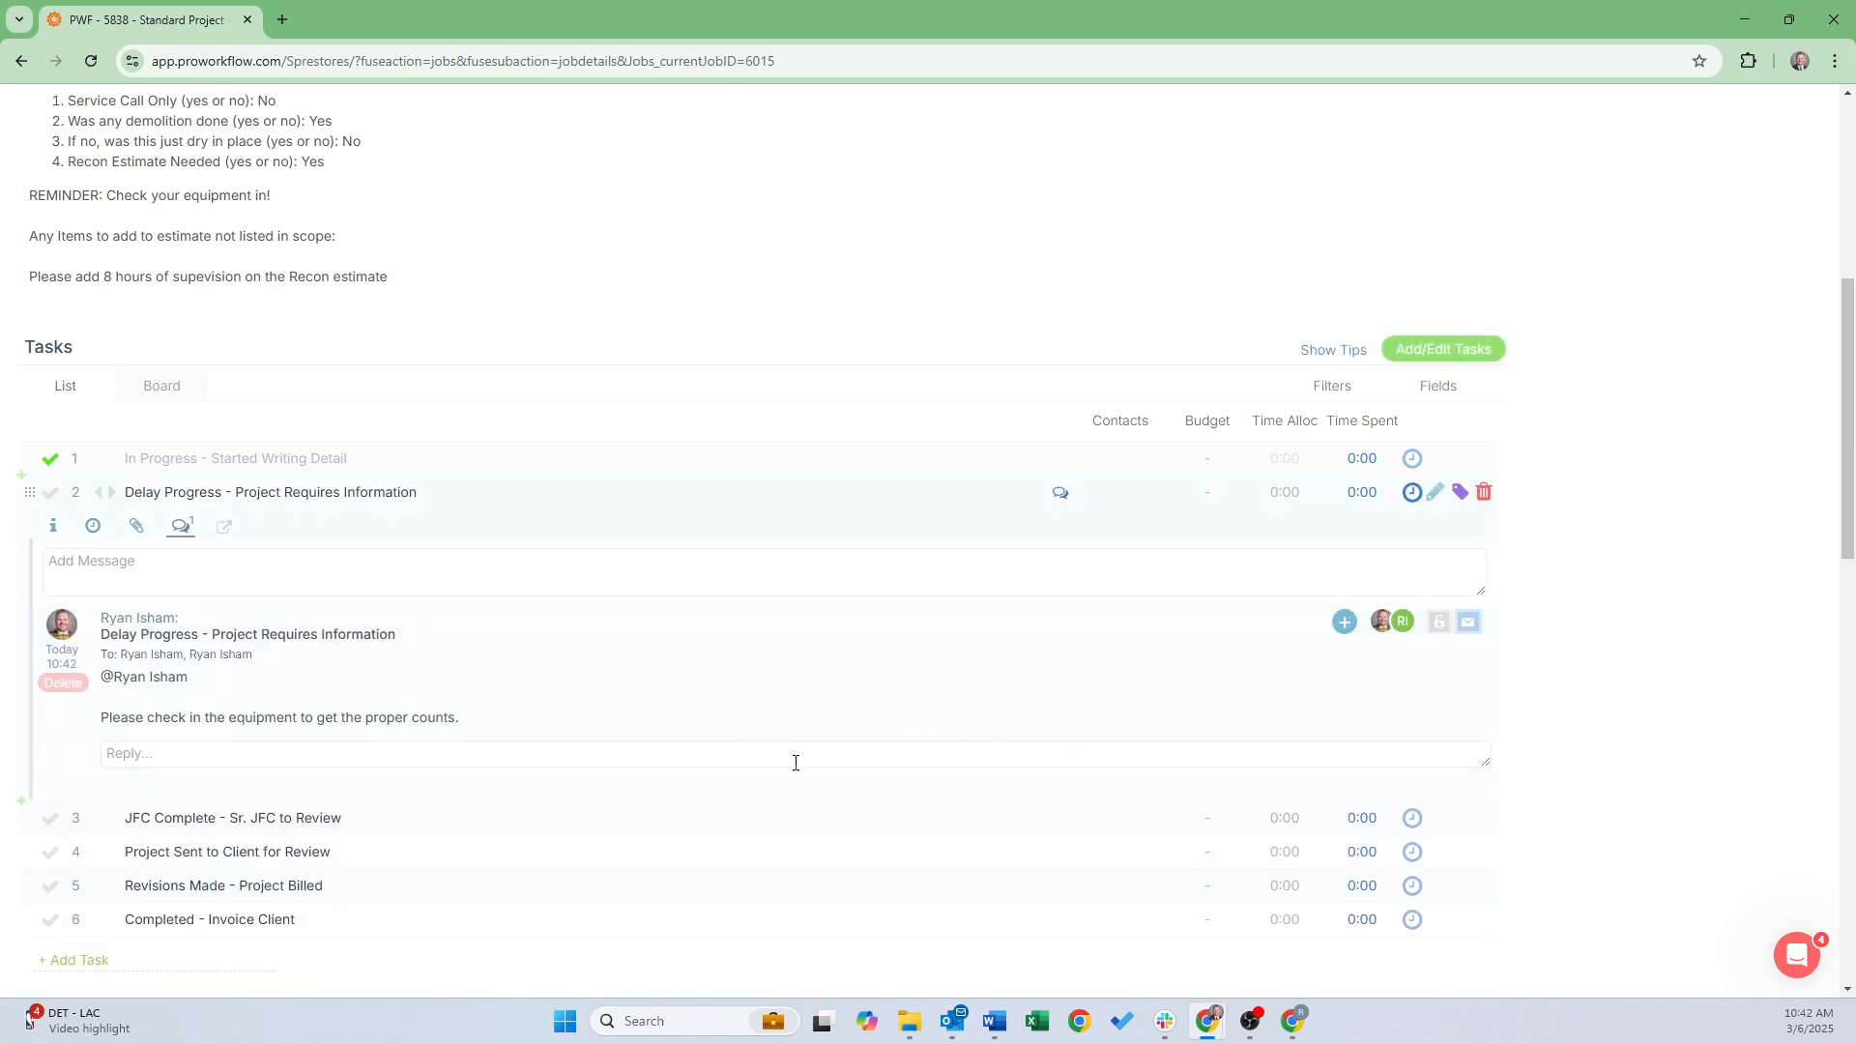
{"action": "left_click", "coordinate": [1293, 1021]}
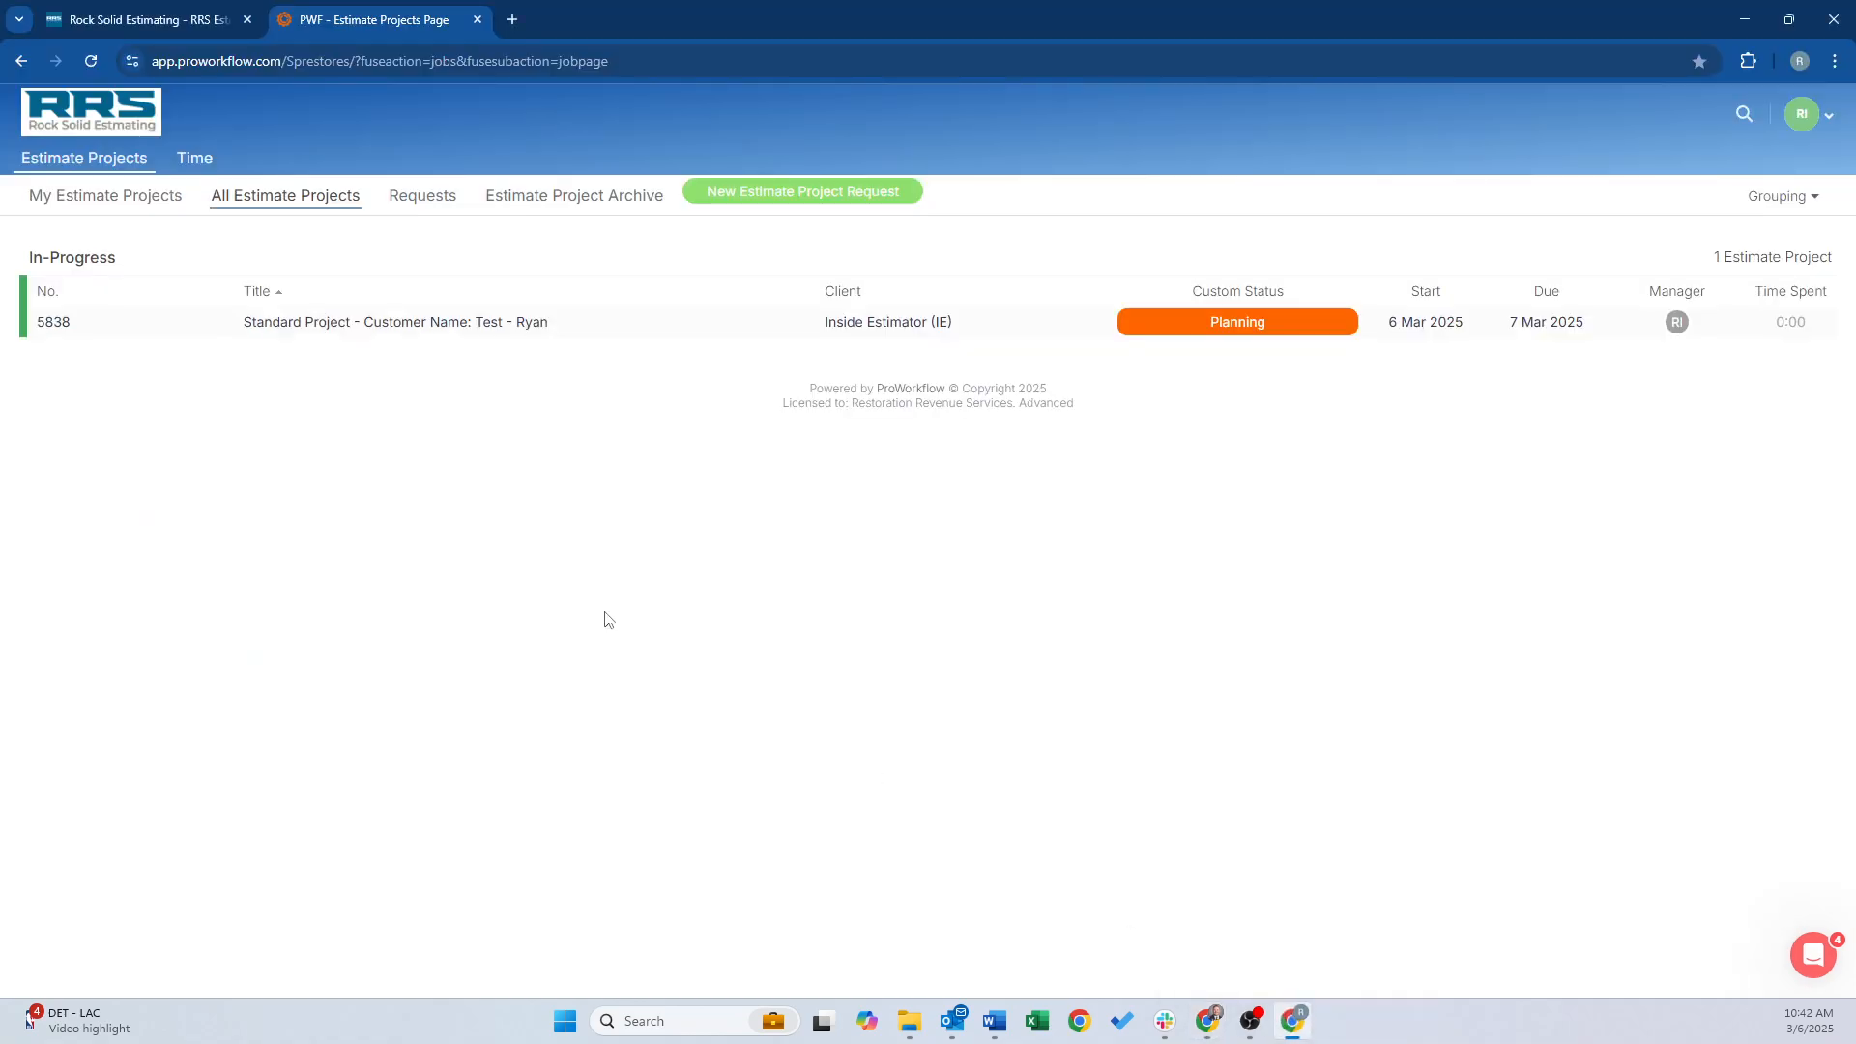
Refresh the estimator's list, then maximize the 'Delay Progress - Project Requires Information' e-mail in Outlook
{"action": "left_click", "coordinate": [92, 61]}
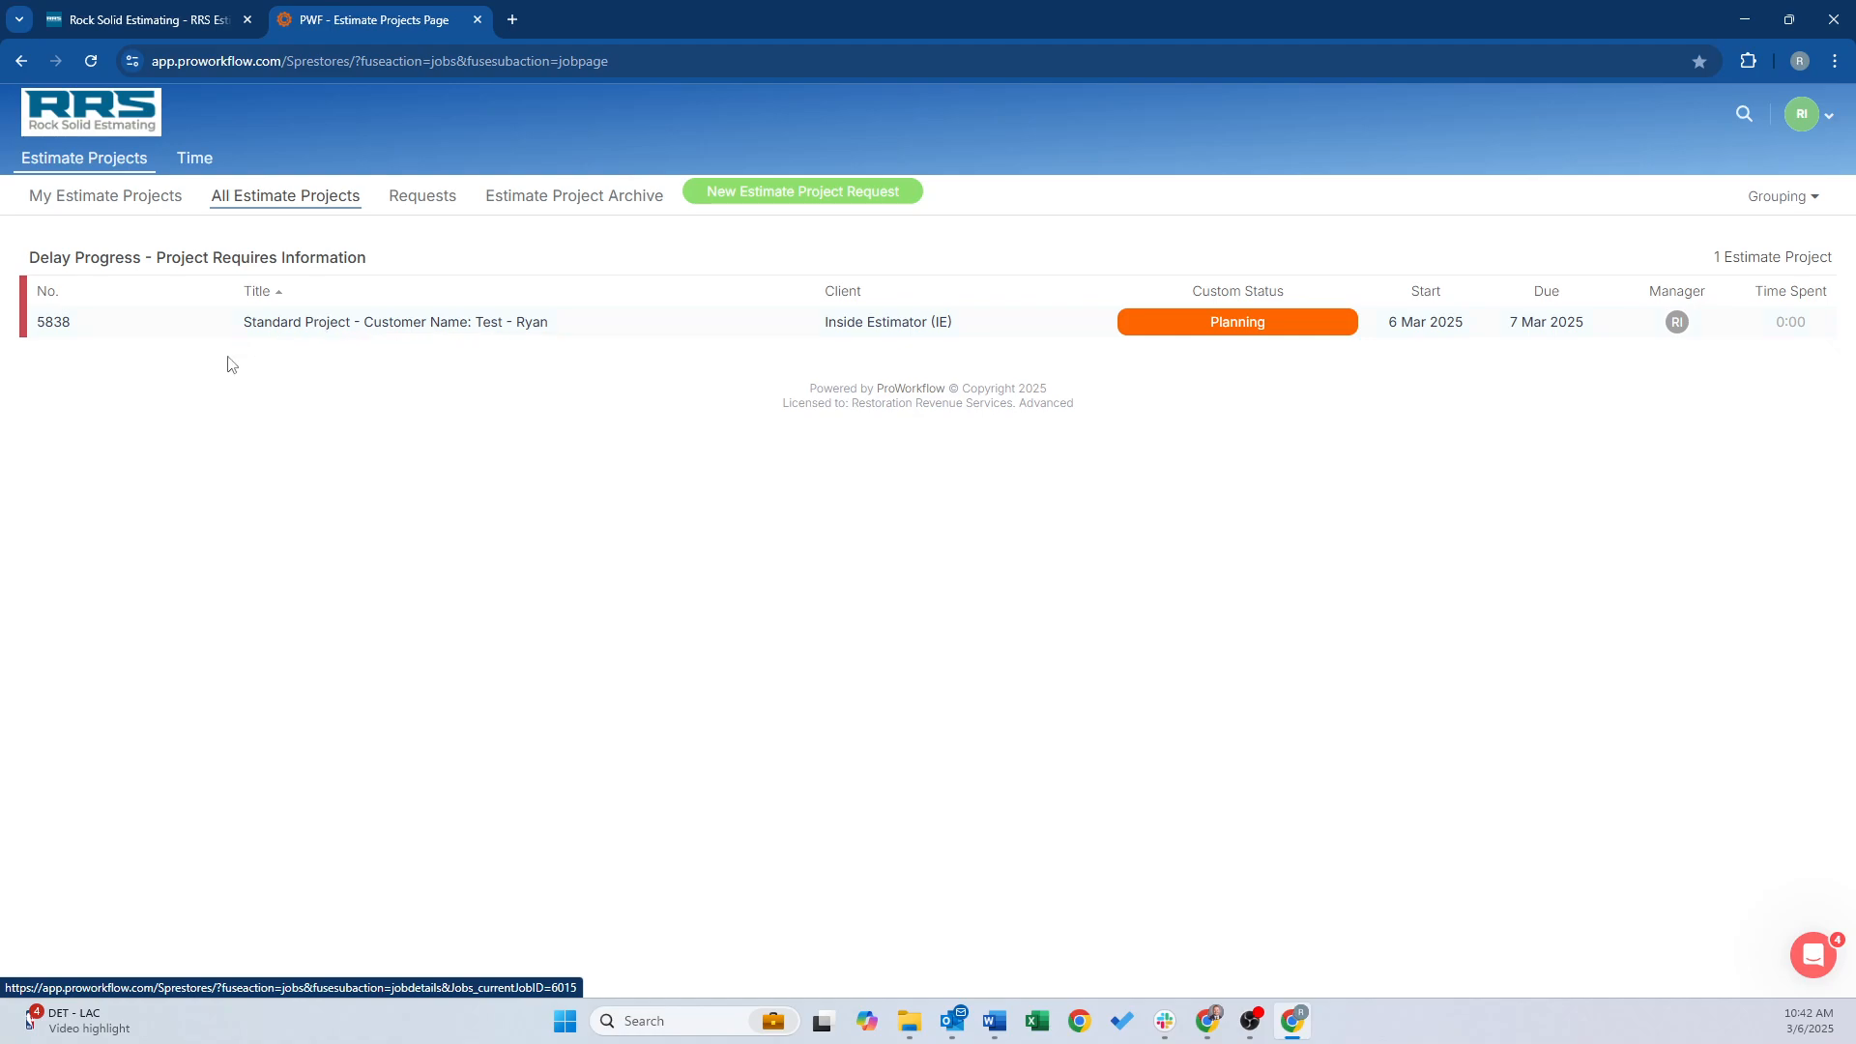
{"action": "key", "text": "alt+Tab"}
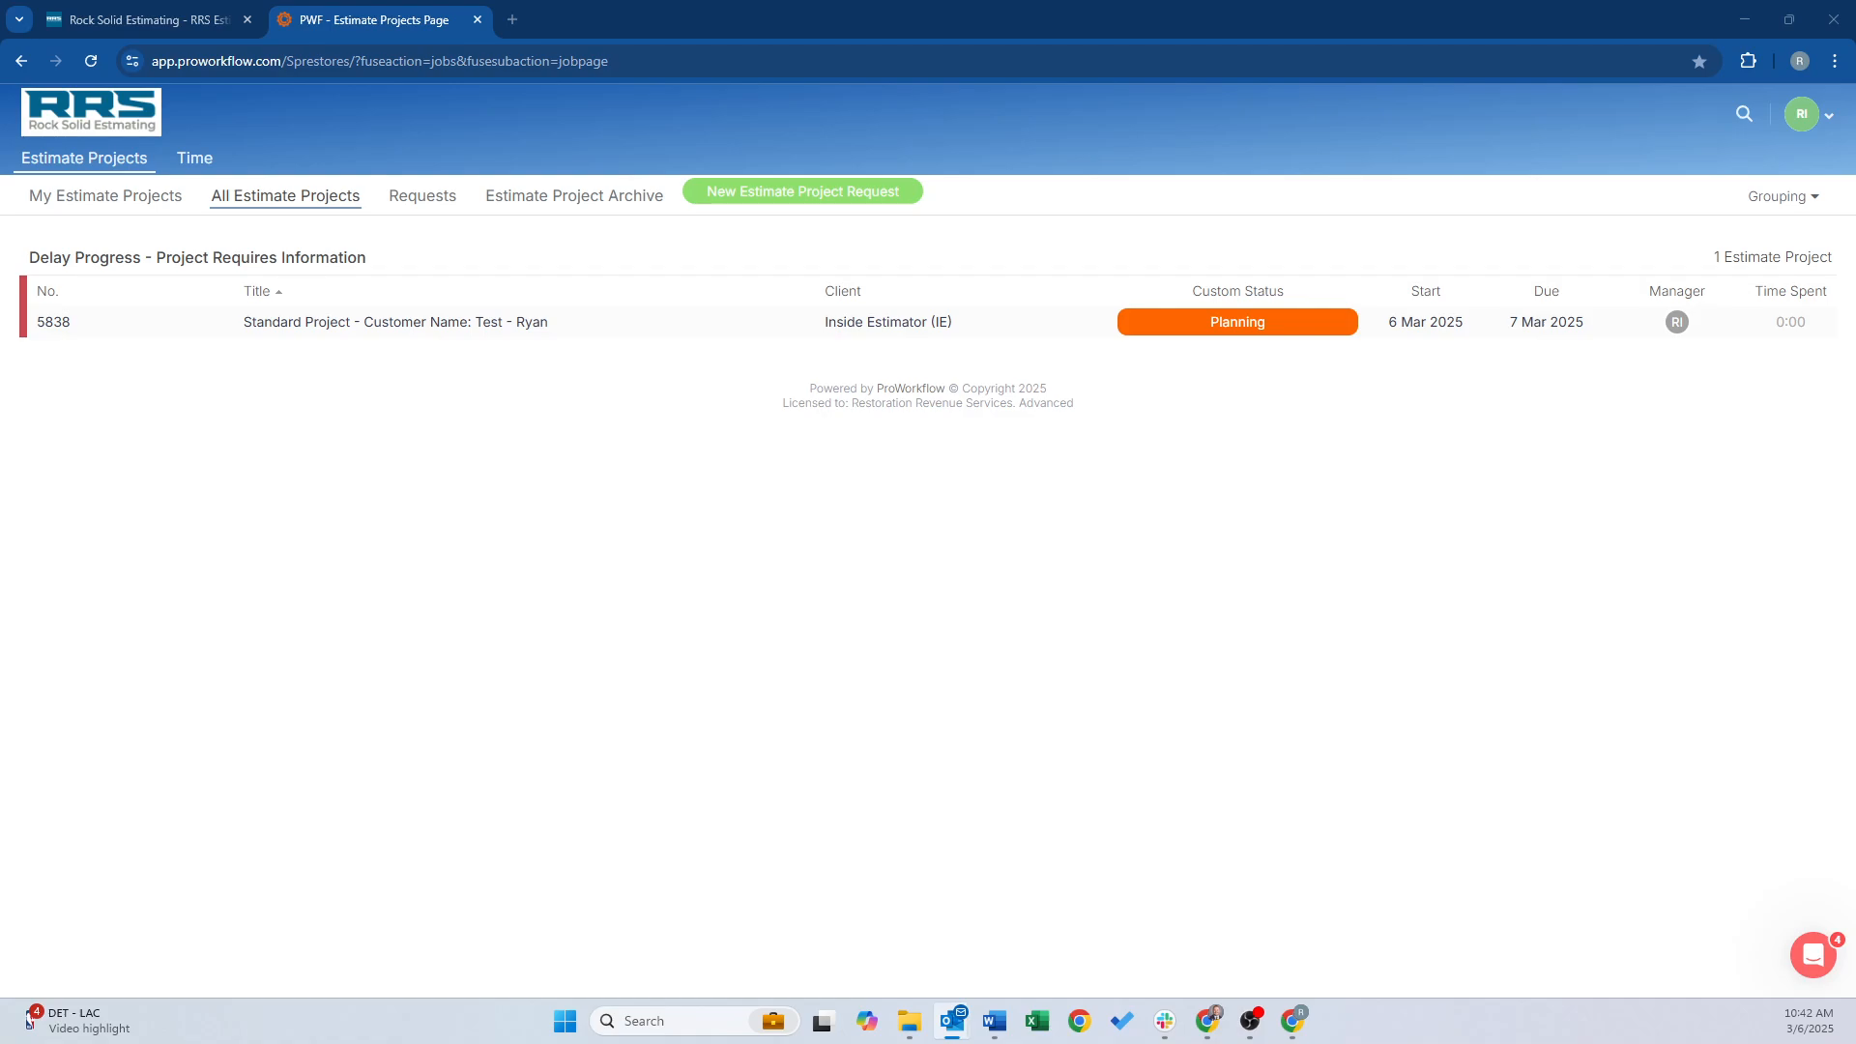
{"action": "left_click_drag", "start_coordinate": [0, 97], "coordinate": [862, 96]}
{"action": "double_click", "coordinate": [1274, 112]}
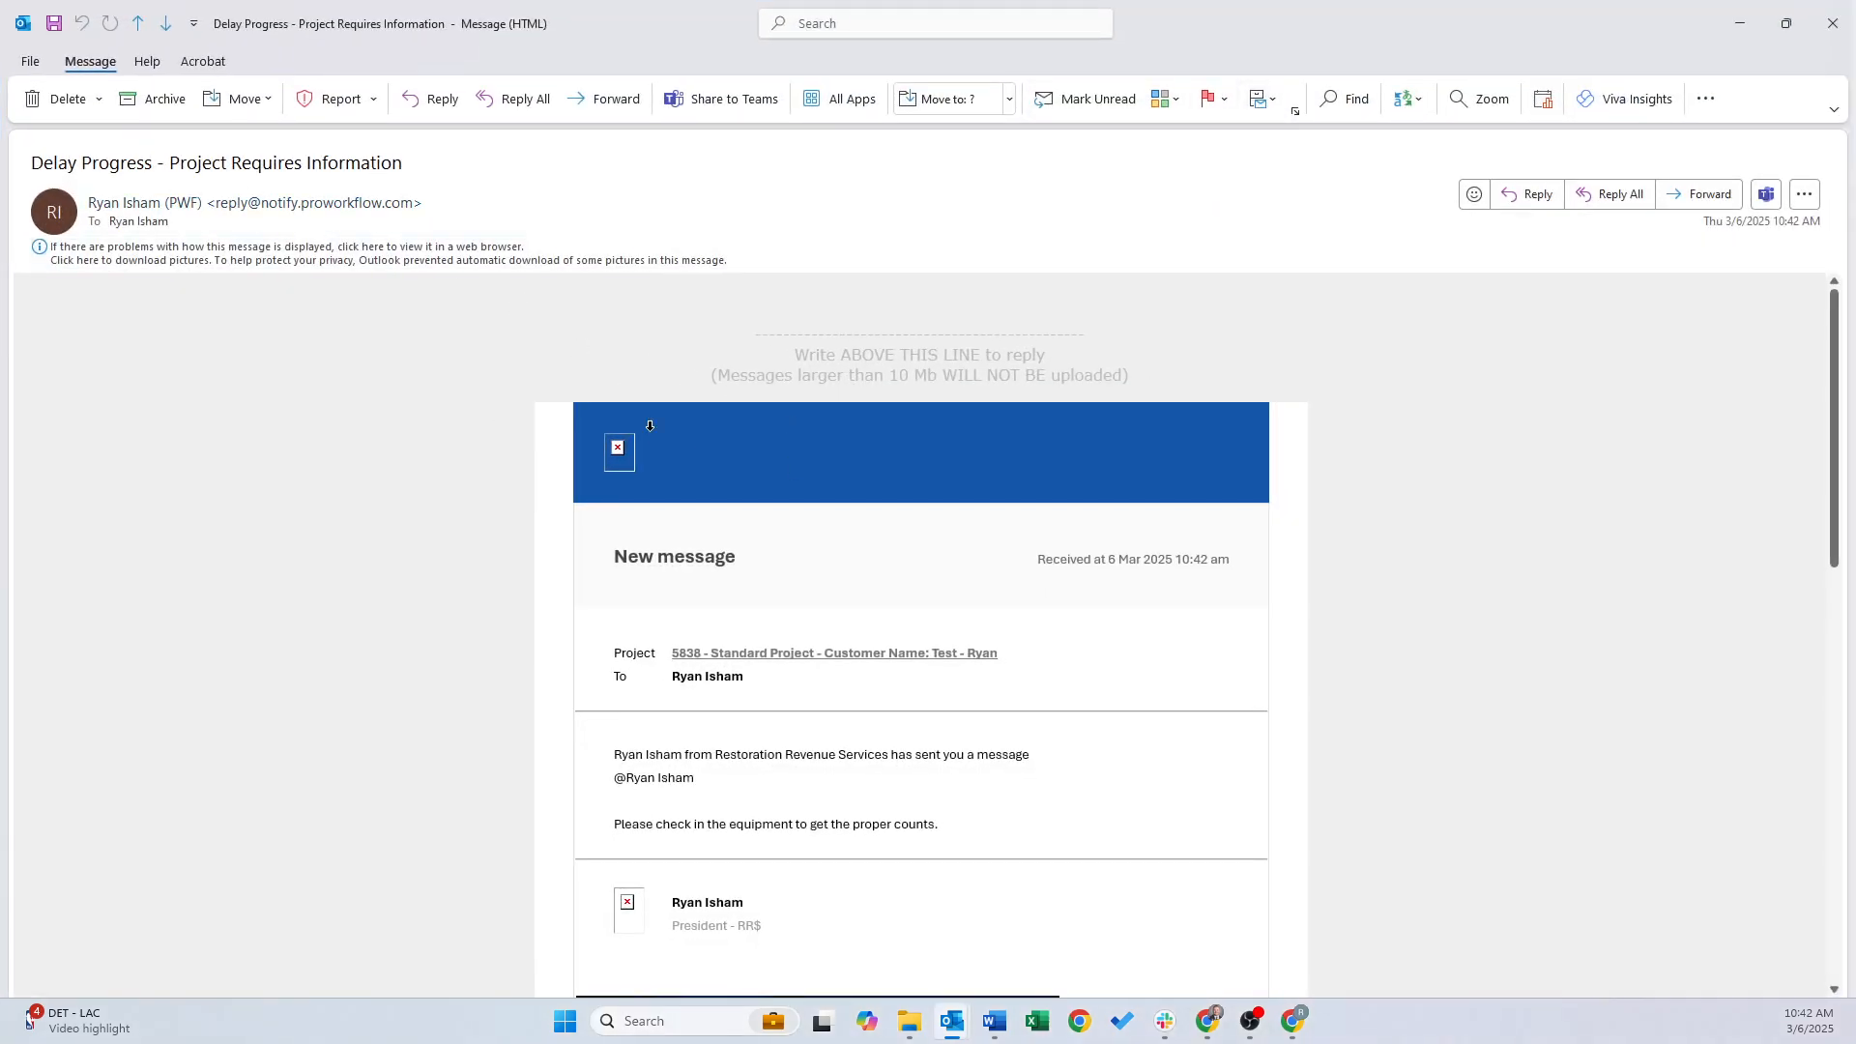
Reply All to the Delay Progress notification about 5838's equipment check-in
{"action": "scroll", "coordinate": [650, 426], "scroll_direction": "down", "scroll_amount": 2}
{"action": "triple_click", "coordinate": [607, 737]}
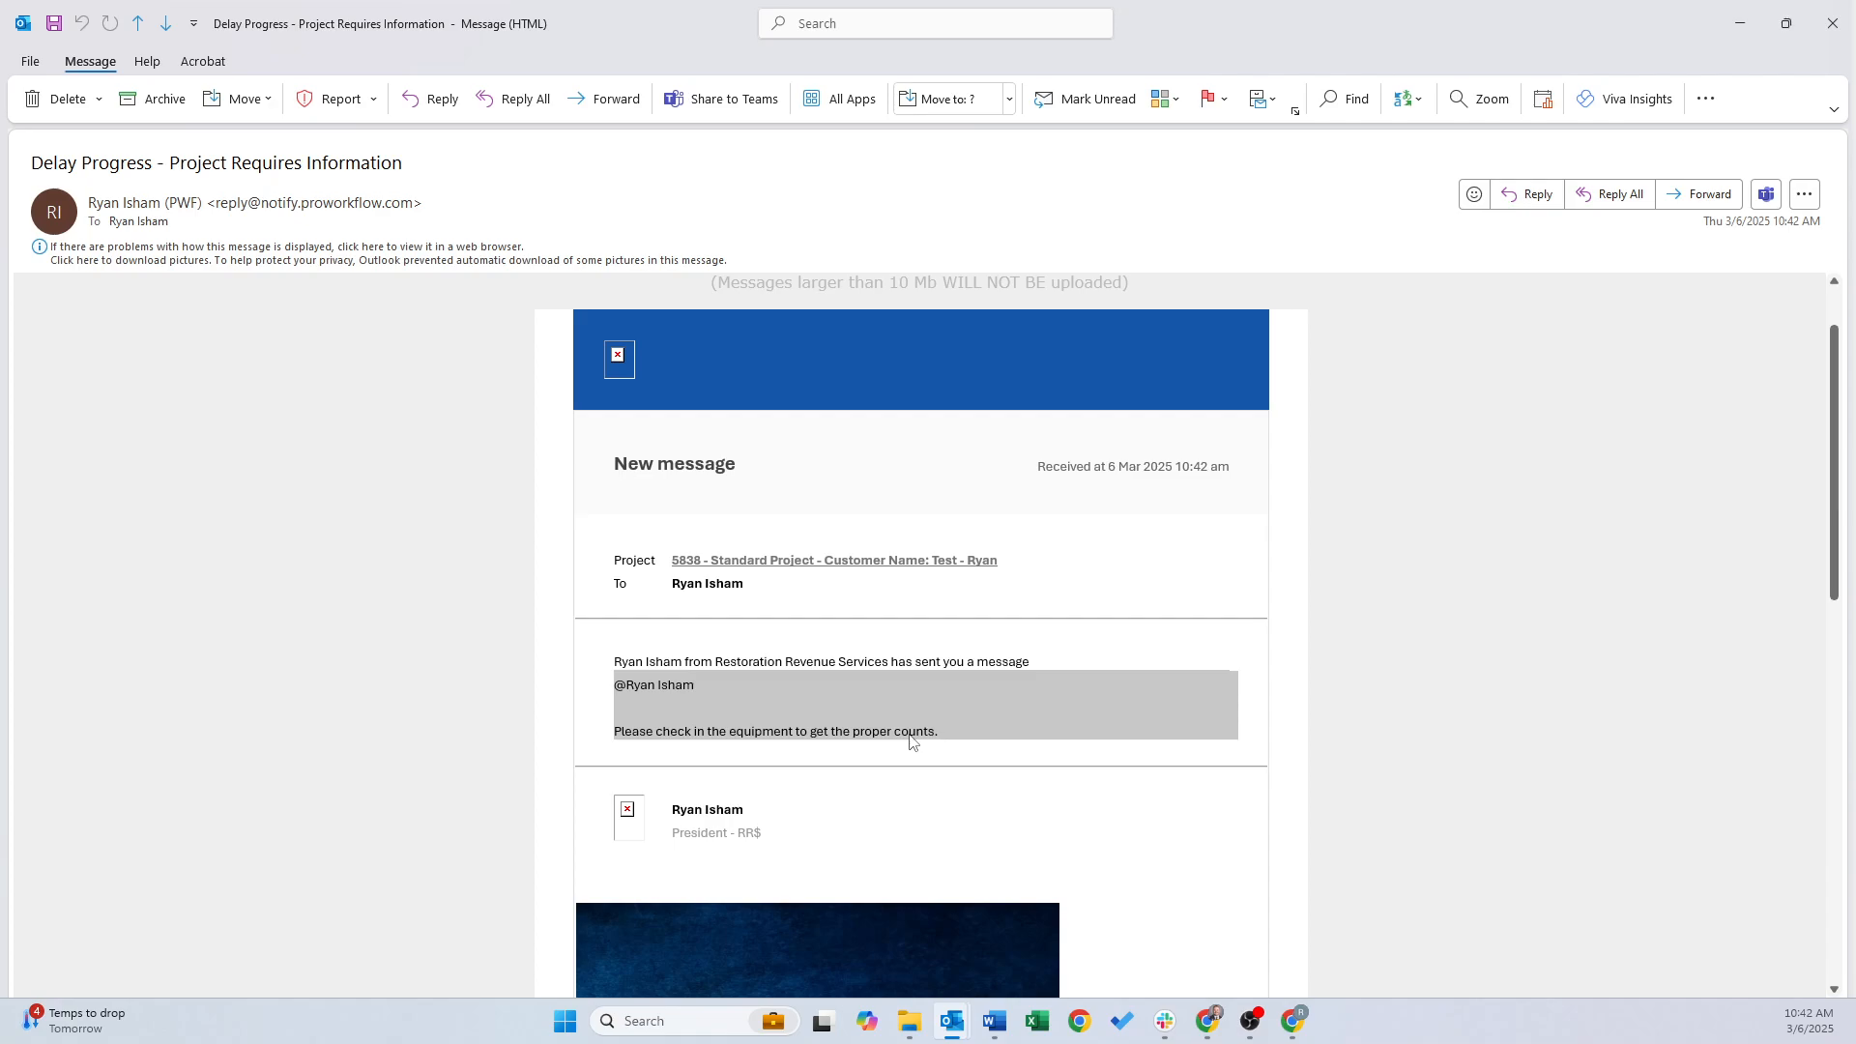
{"action": "scroll", "coordinate": [910, 738], "scroll_direction": "down", "scroll_amount": 1}
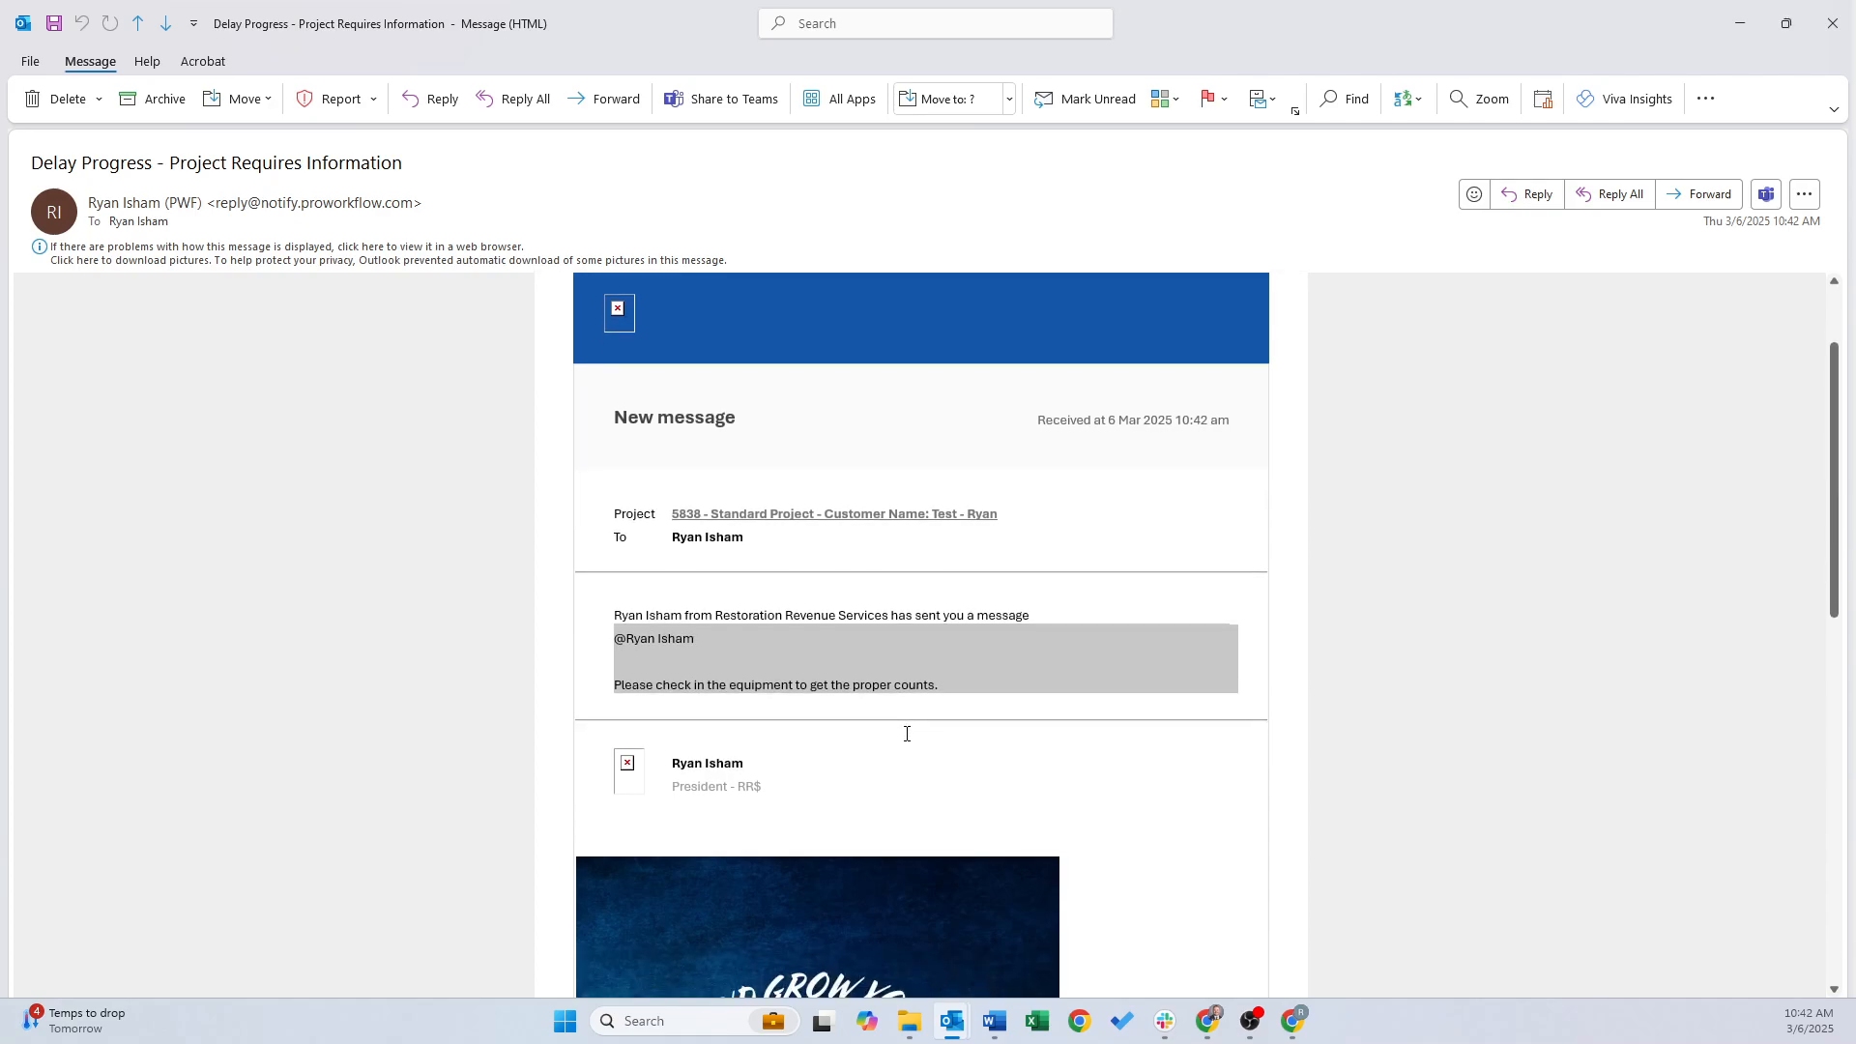
{"action": "scroll", "coordinate": [890, 735], "scroll_direction": "up", "scroll_amount": 2}
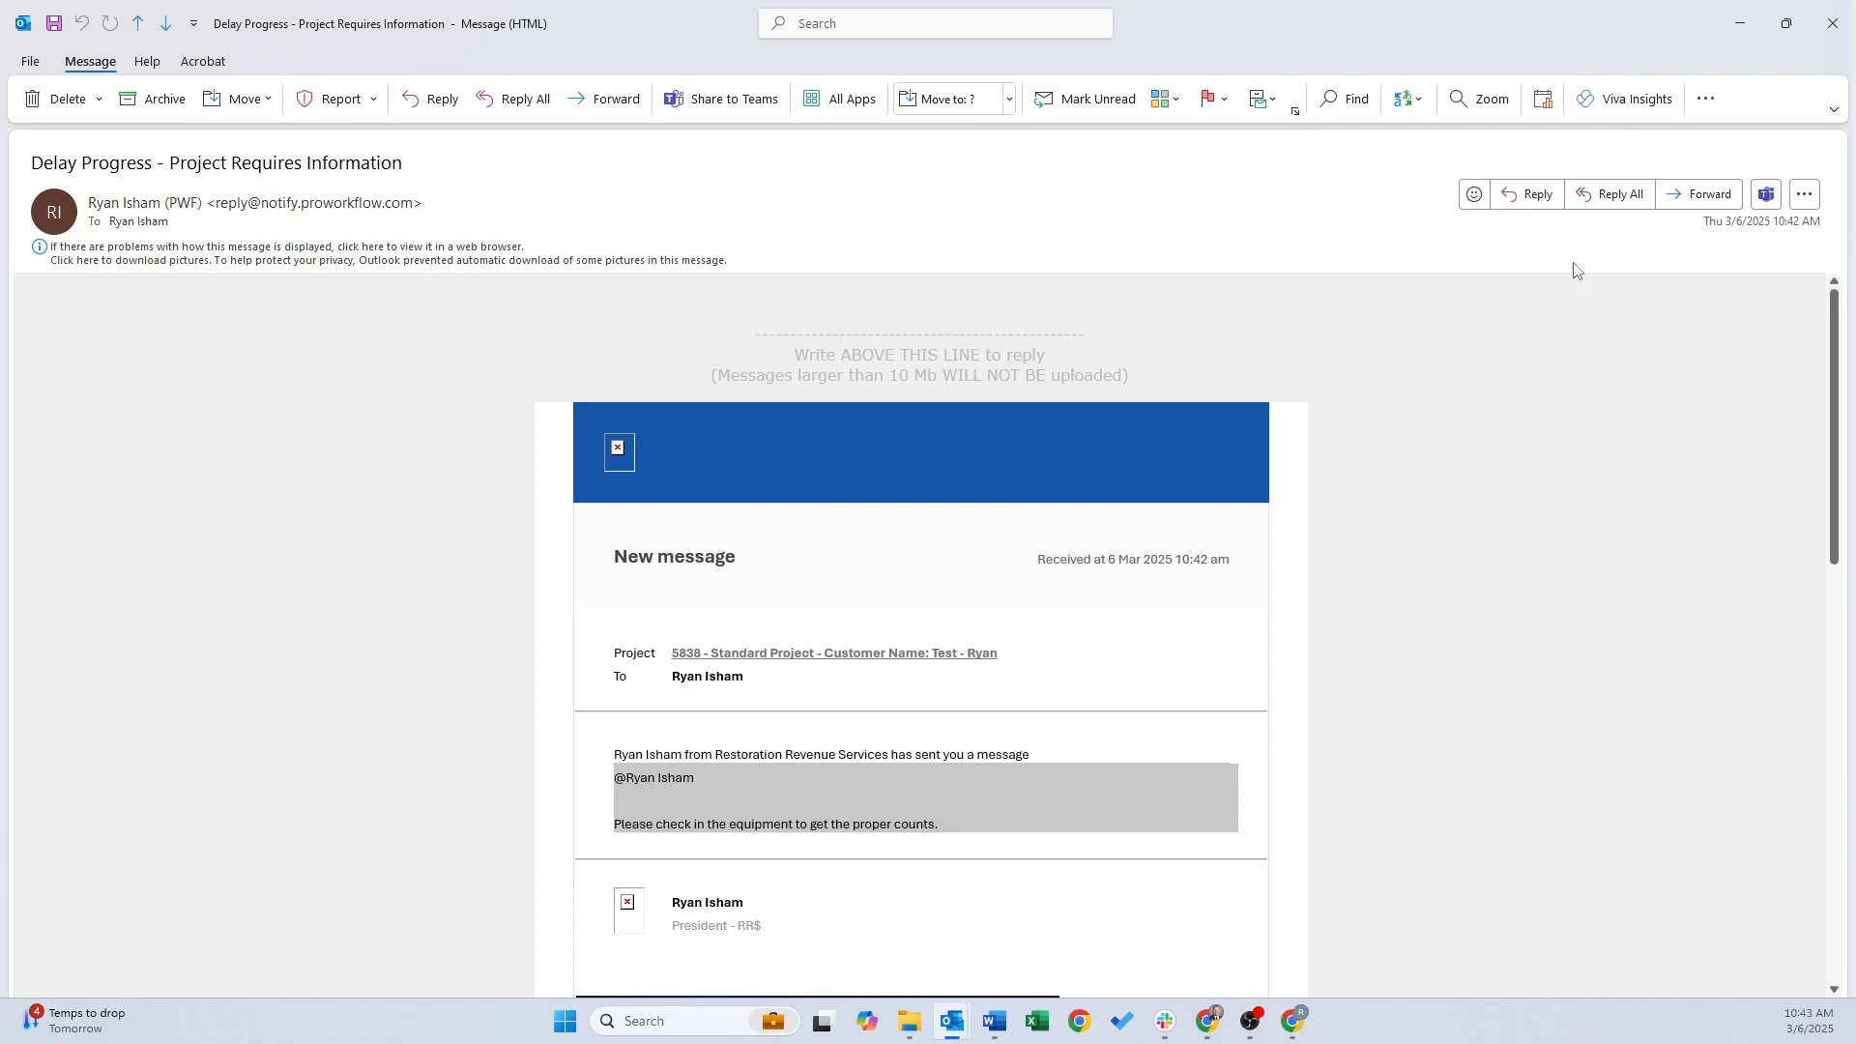
{"action": "left_click", "coordinate": [1601, 190]}
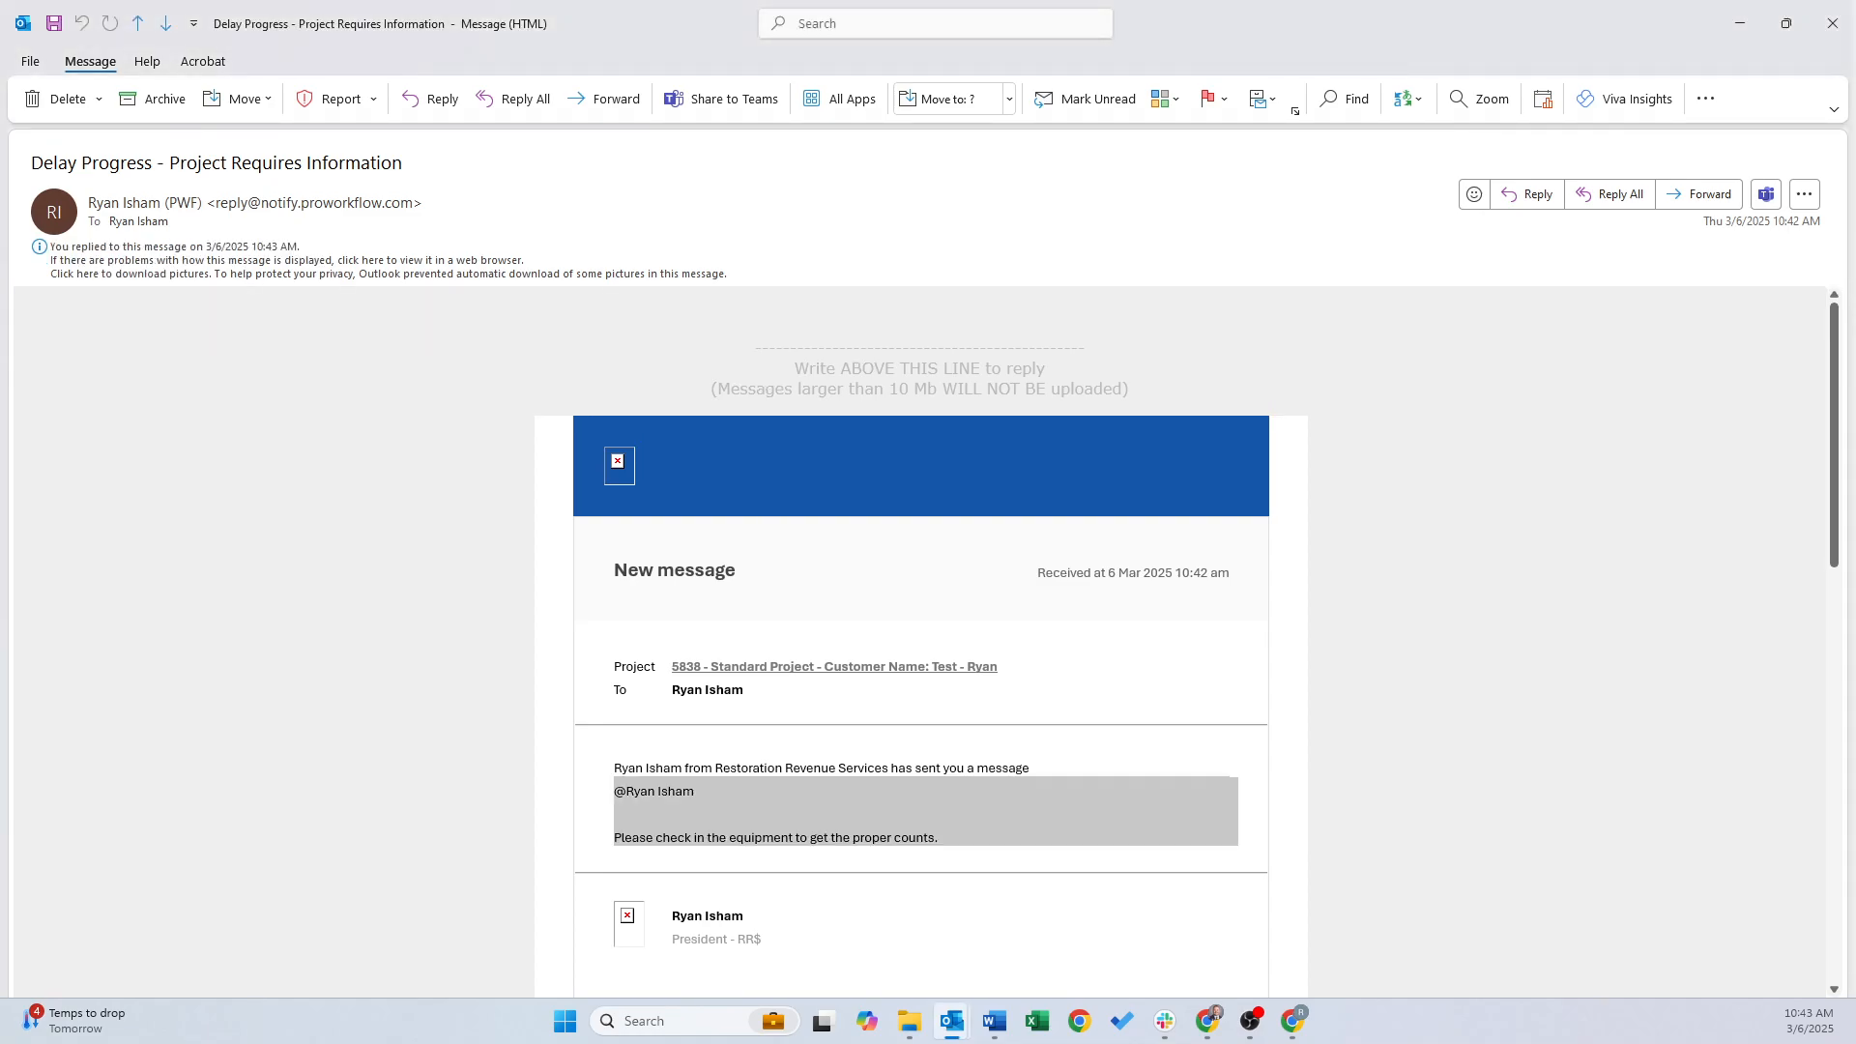
{"action": "scroll", "coordinate": [1045, 534], "scroll_direction": "down", "scroll_amount": 10}
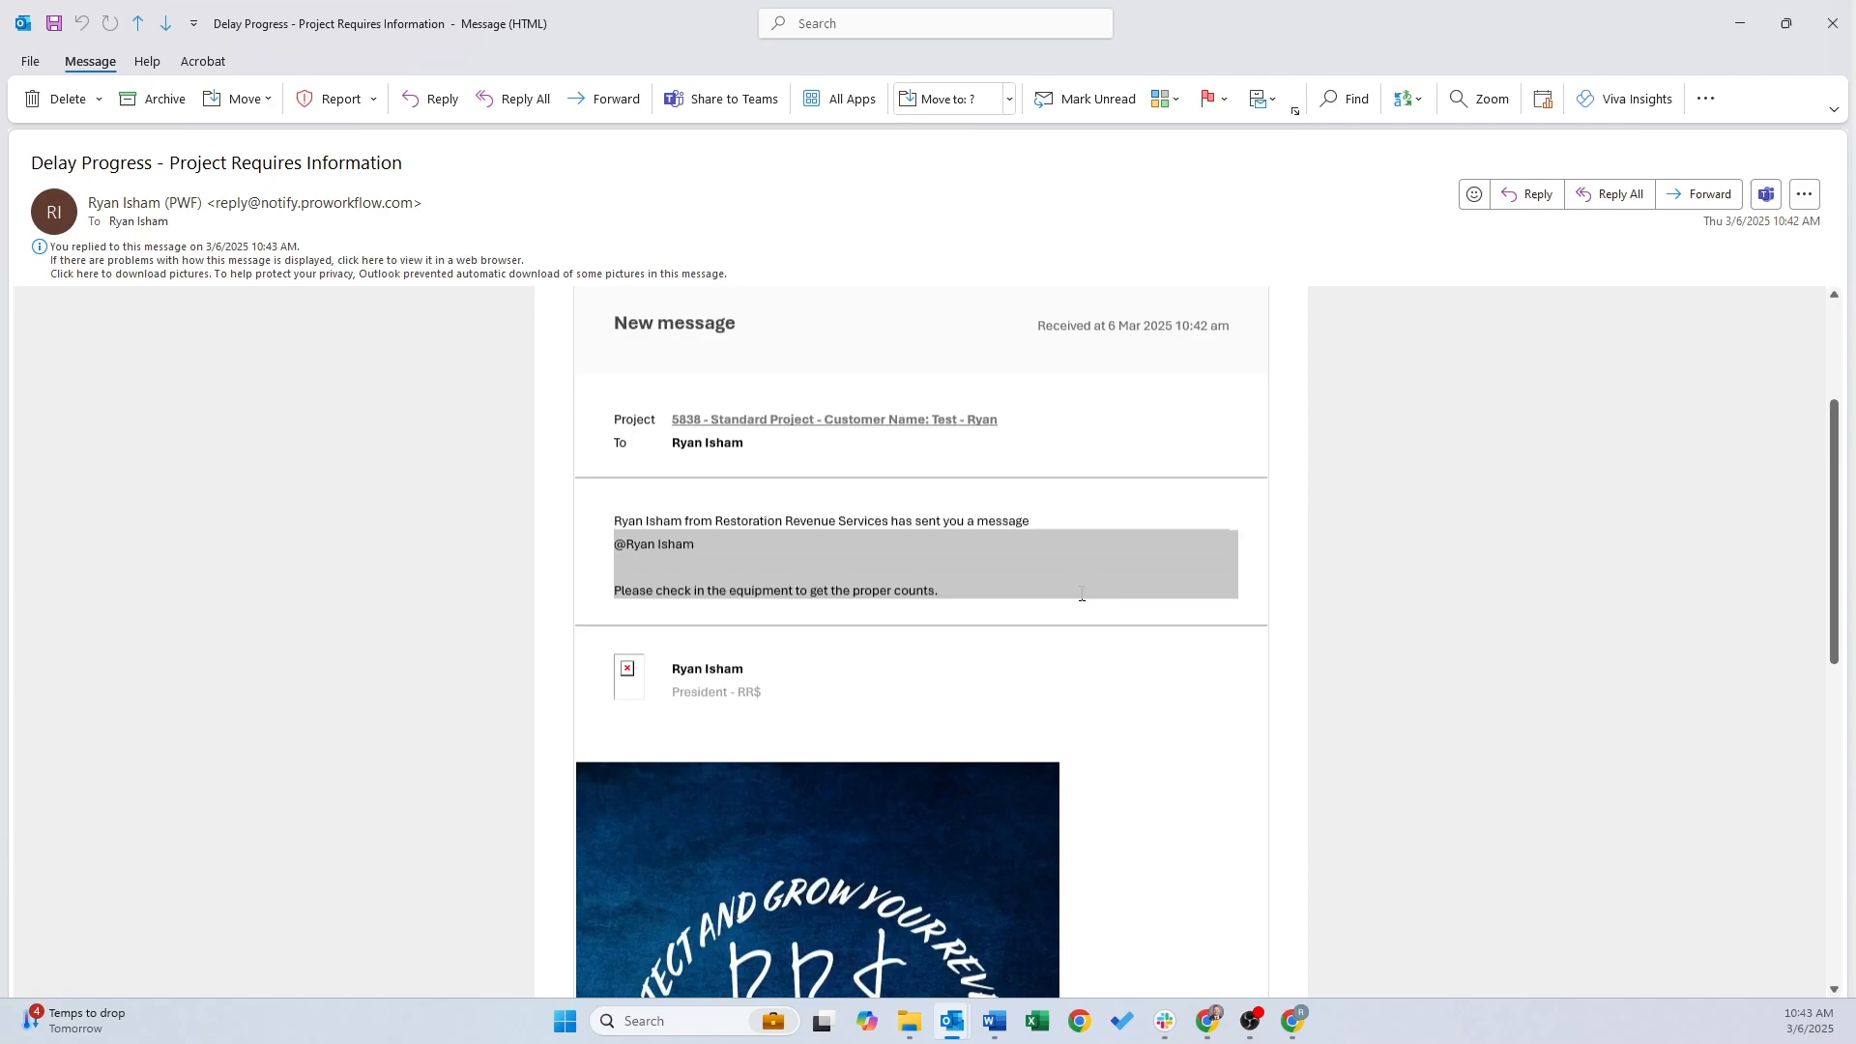
{"action": "scroll", "coordinate": [911, 707], "scroll_direction": "down", "scroll_amount": 2}
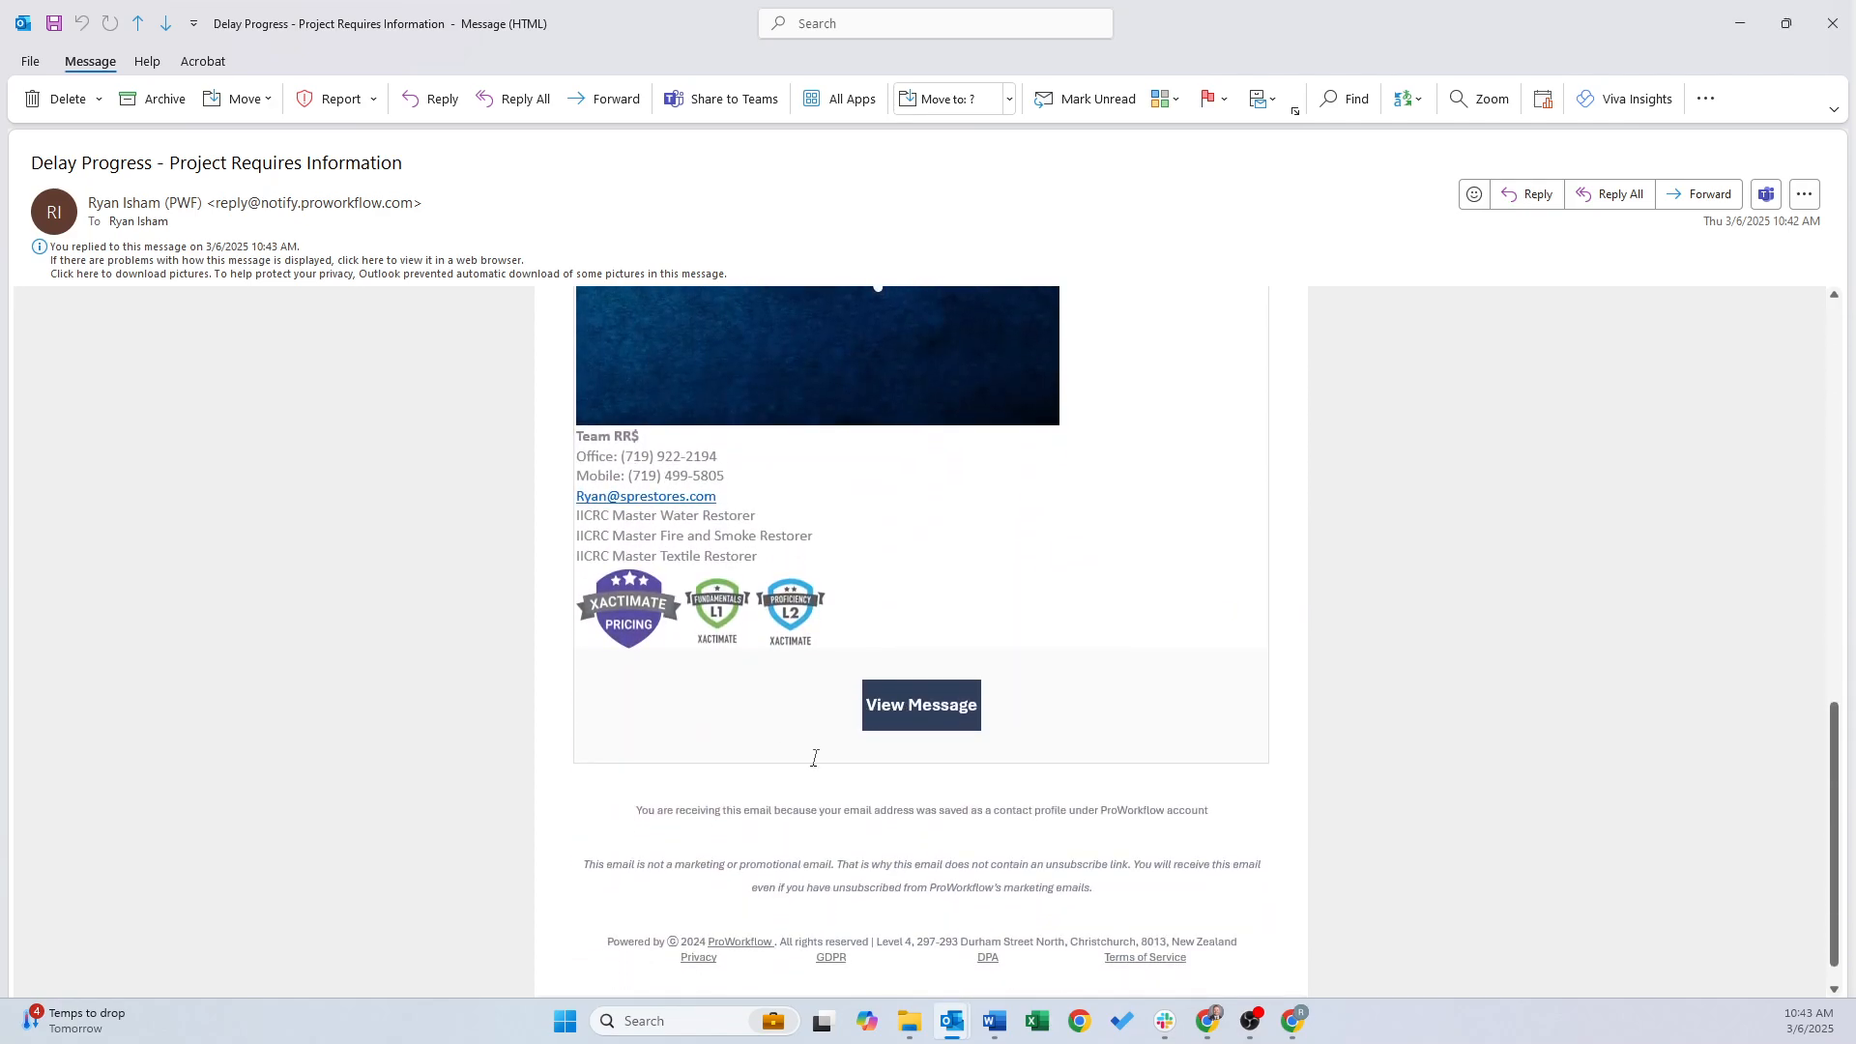
Open the 5838 message from the e-mail link and start a reply under the equipment note
{"action": "left_click", "coordinate": [905, 696]}
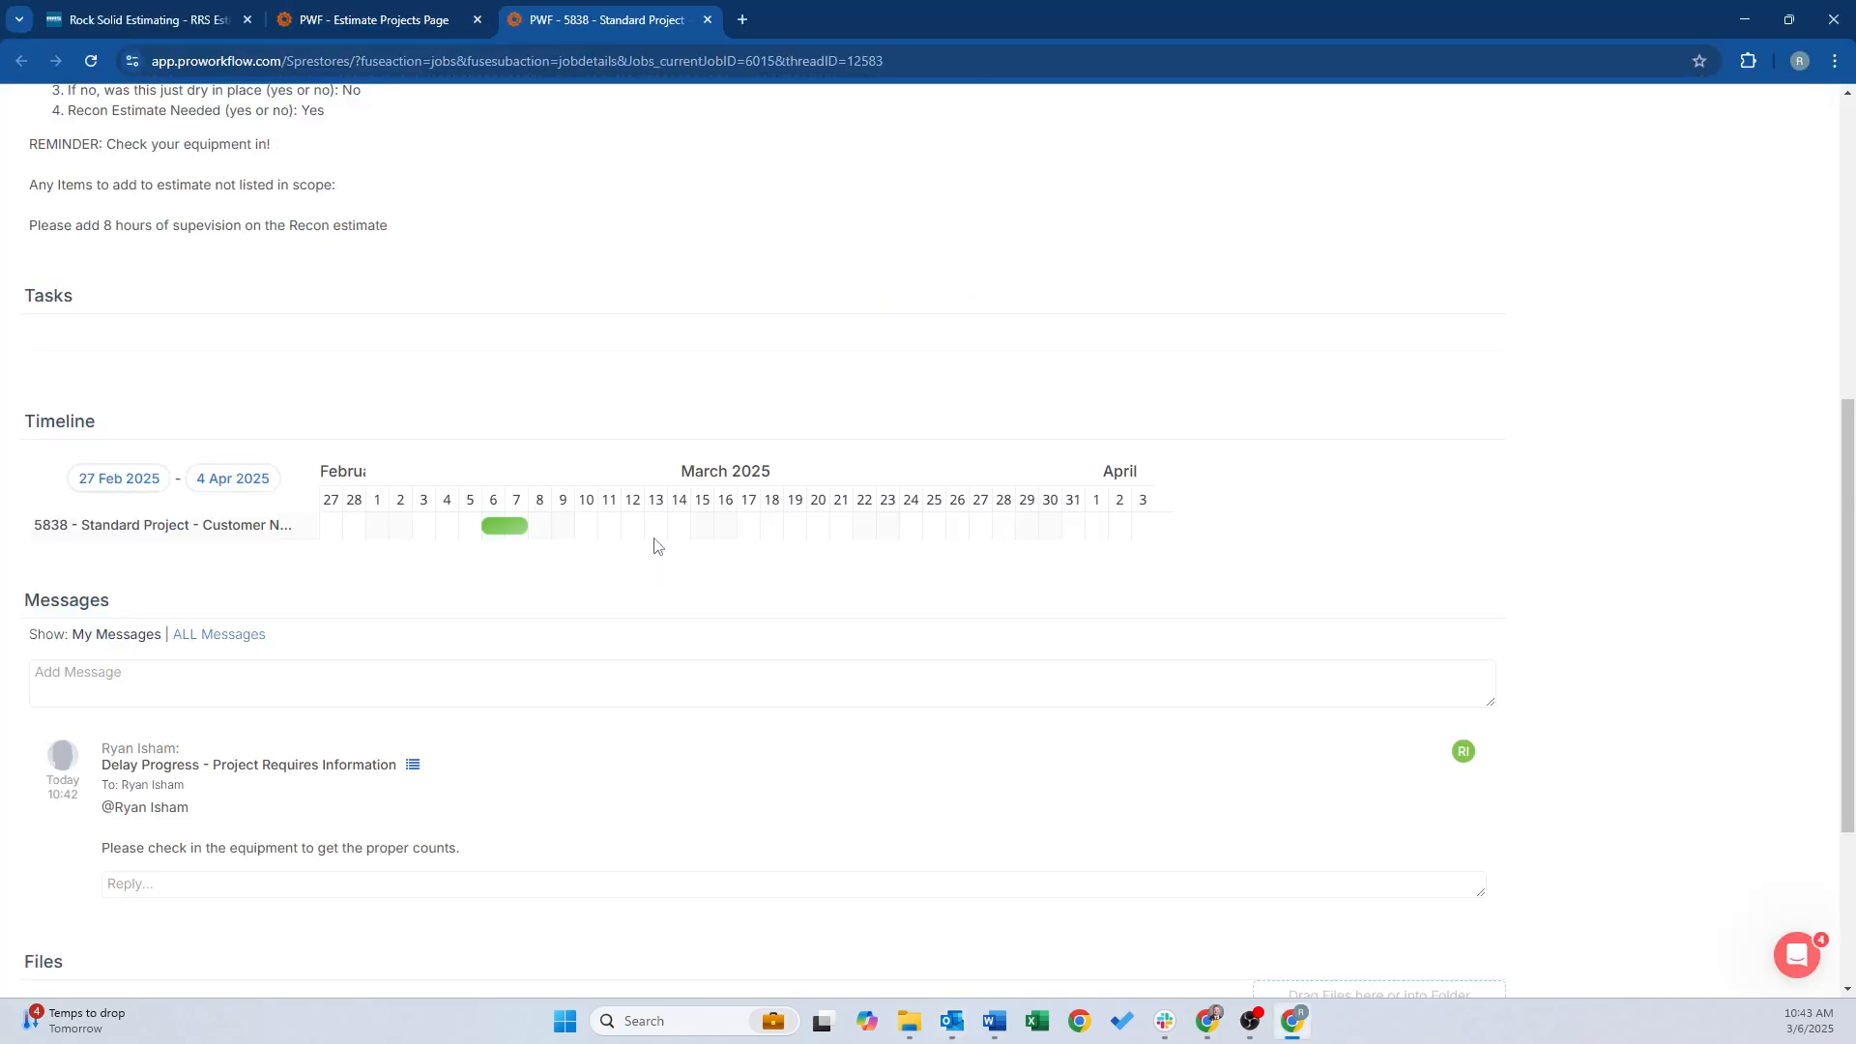
{"action": "left_click", "coordinate": [133, 888]}
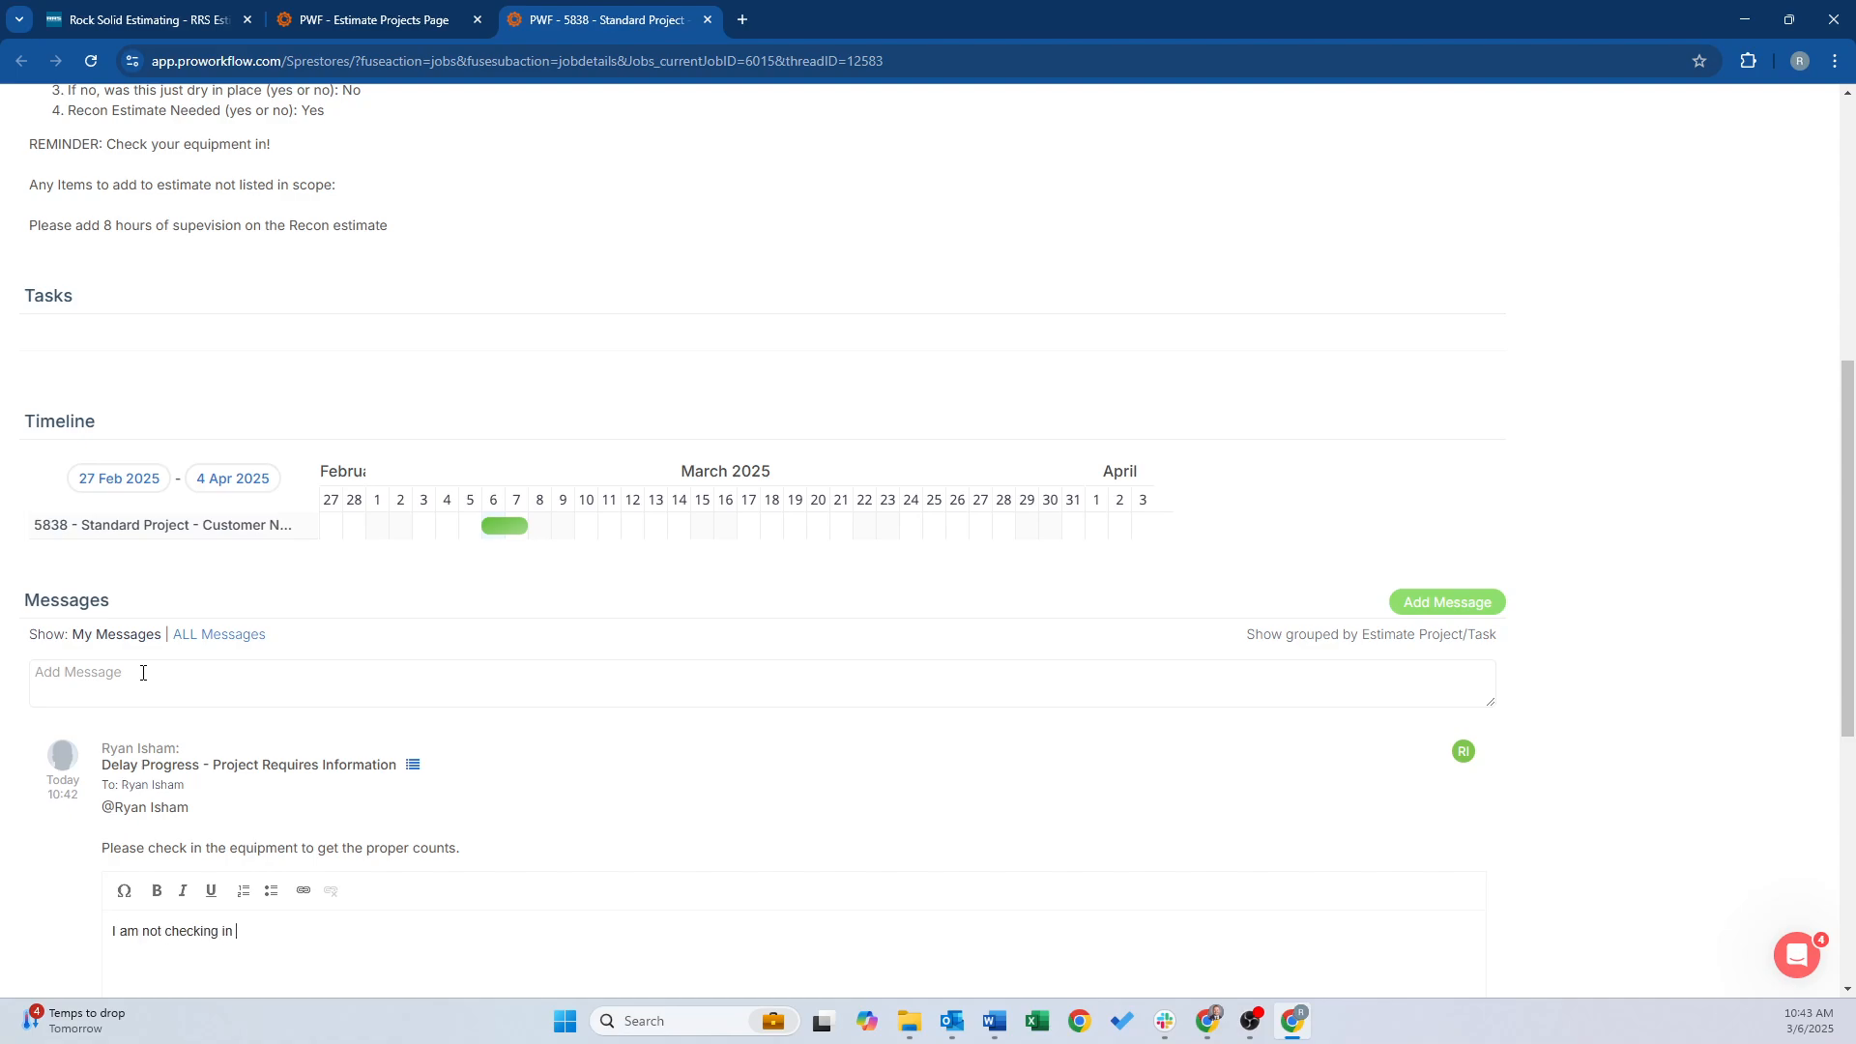
Post the reply 'I am not checking in the equipment yet.', fixing the 'equiment' typo first
{"action": "type", "text": "I am not checking in the equiment yet."}
{"action": "left_click", "coordinate": [286, 931]}
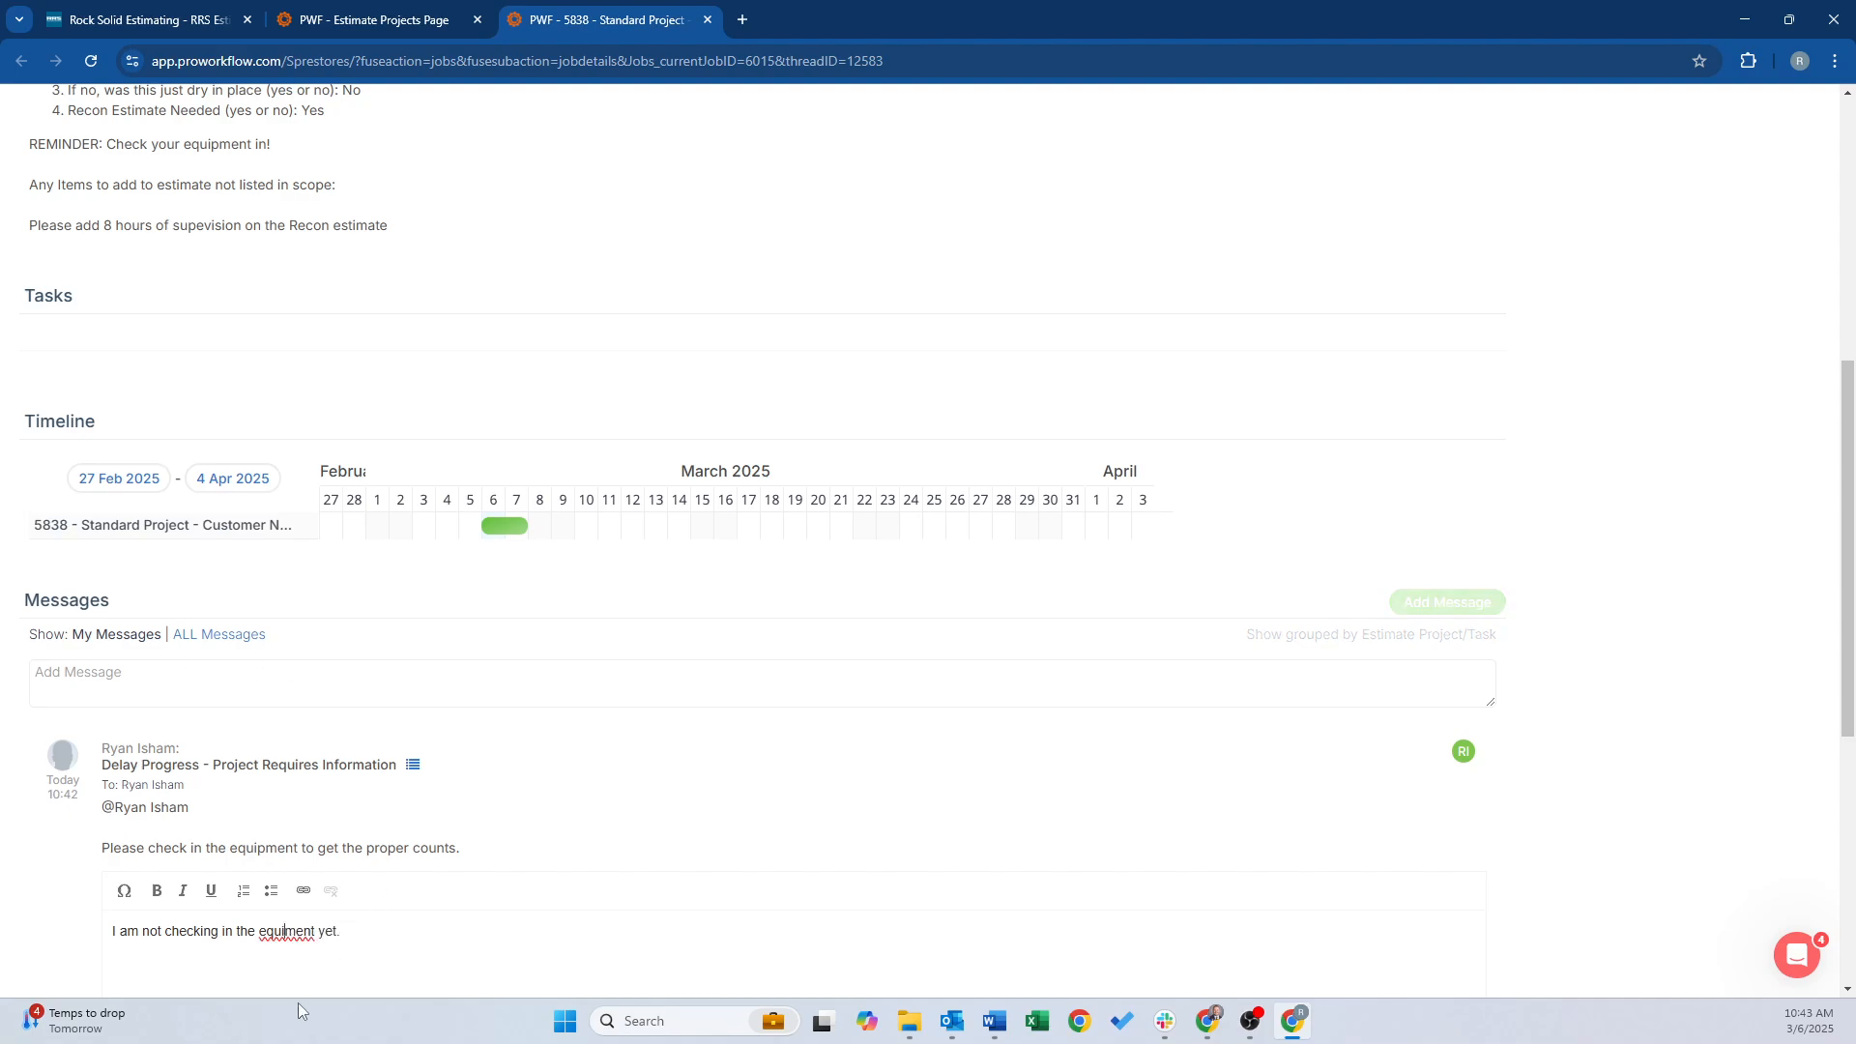
{"action": "type", "text": "p"}
{"action": "scroll", "coordinate": [1679, 664], "scroll_direction": "down", "scroll_amount": 3}
{"action": "scroll", "coordinate": [1595, 682], "scroll_direction": "down", "scroll_amount": 2}
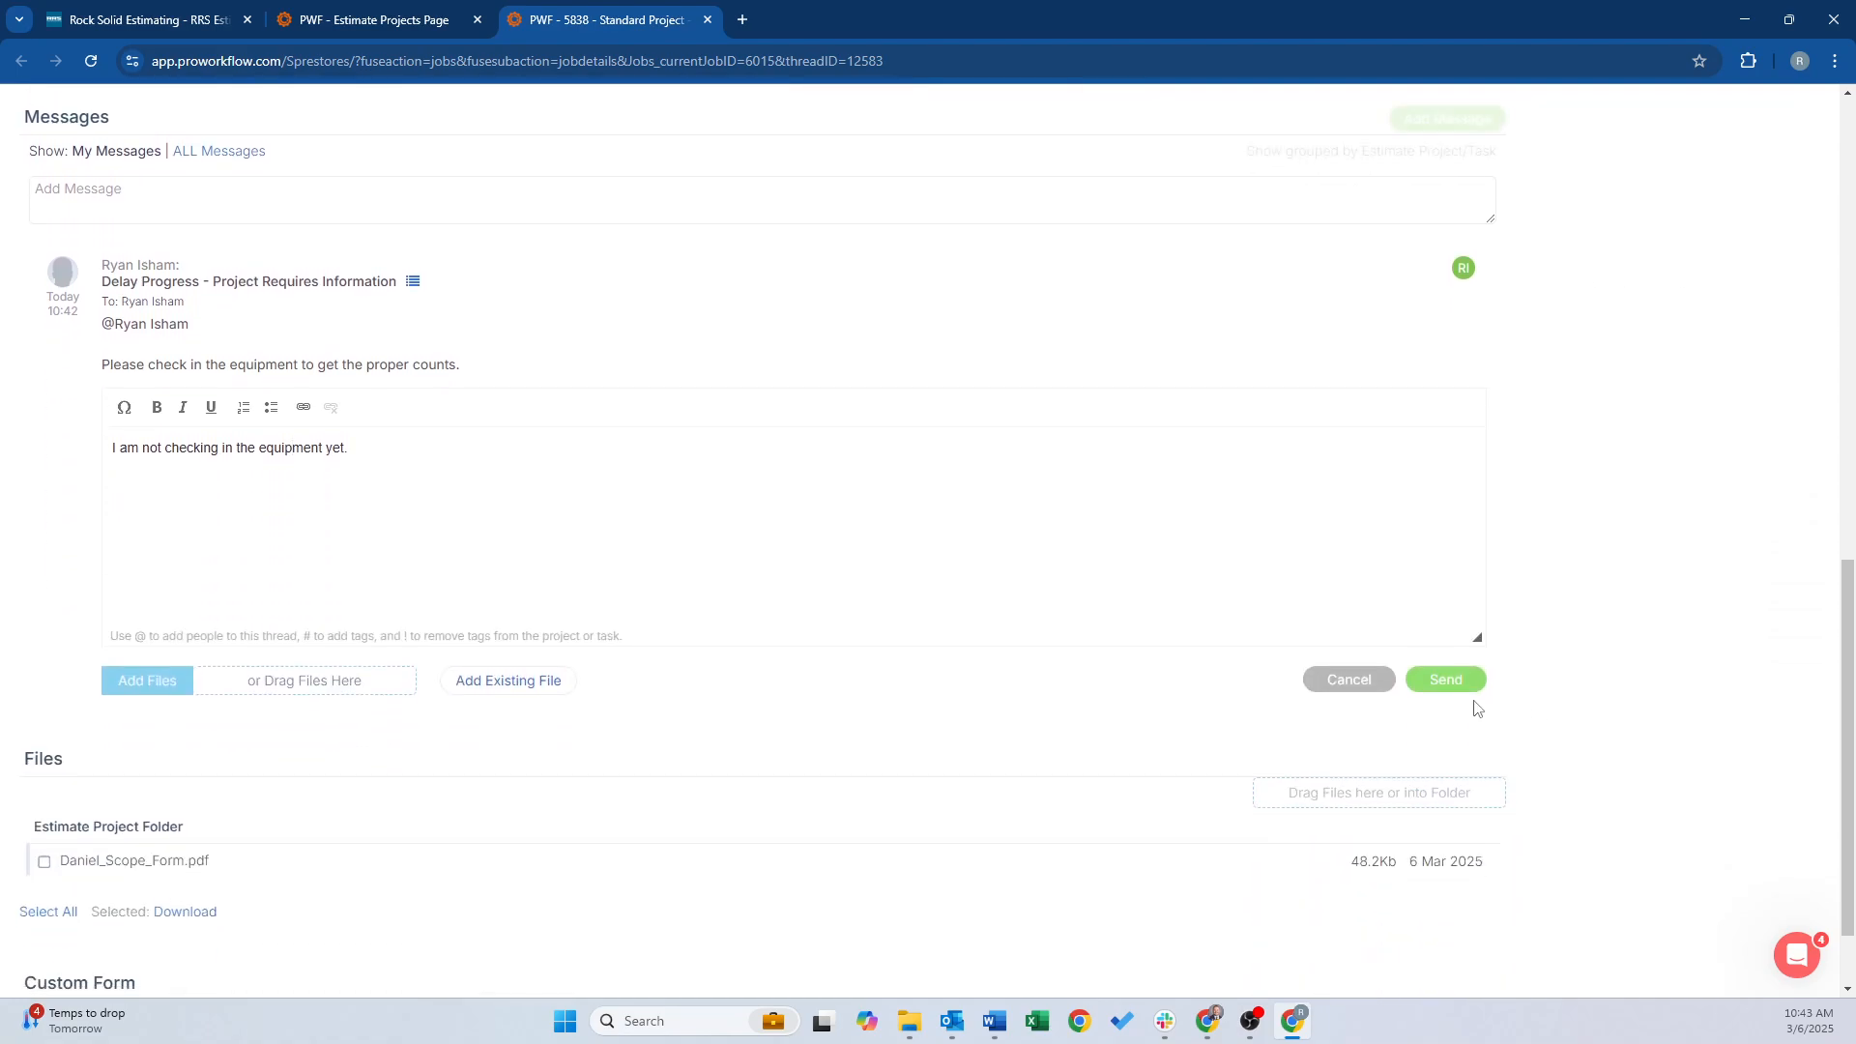
{"action": "left_click", "coordinate": [1443, 680]}
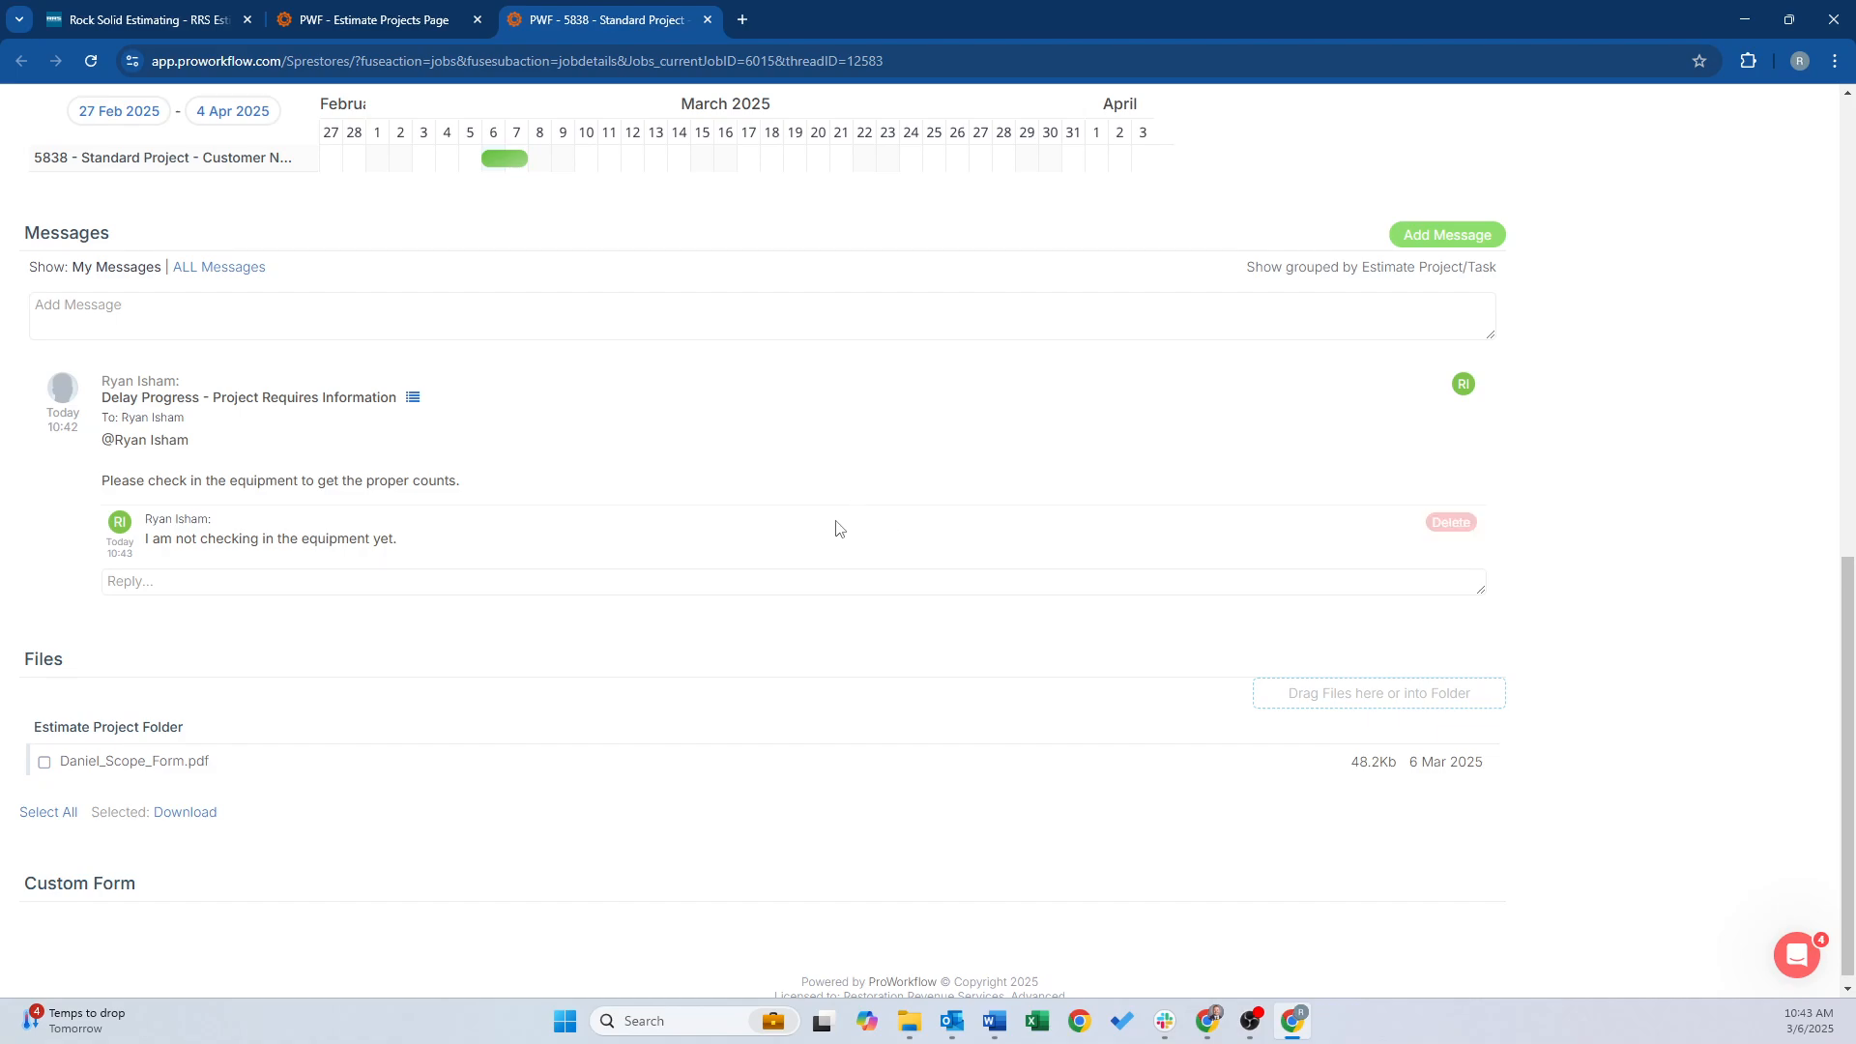
{"action": "scroll", "coordinate": [832, 532], "scroll_direction": "up", "scroll_amount": 1}
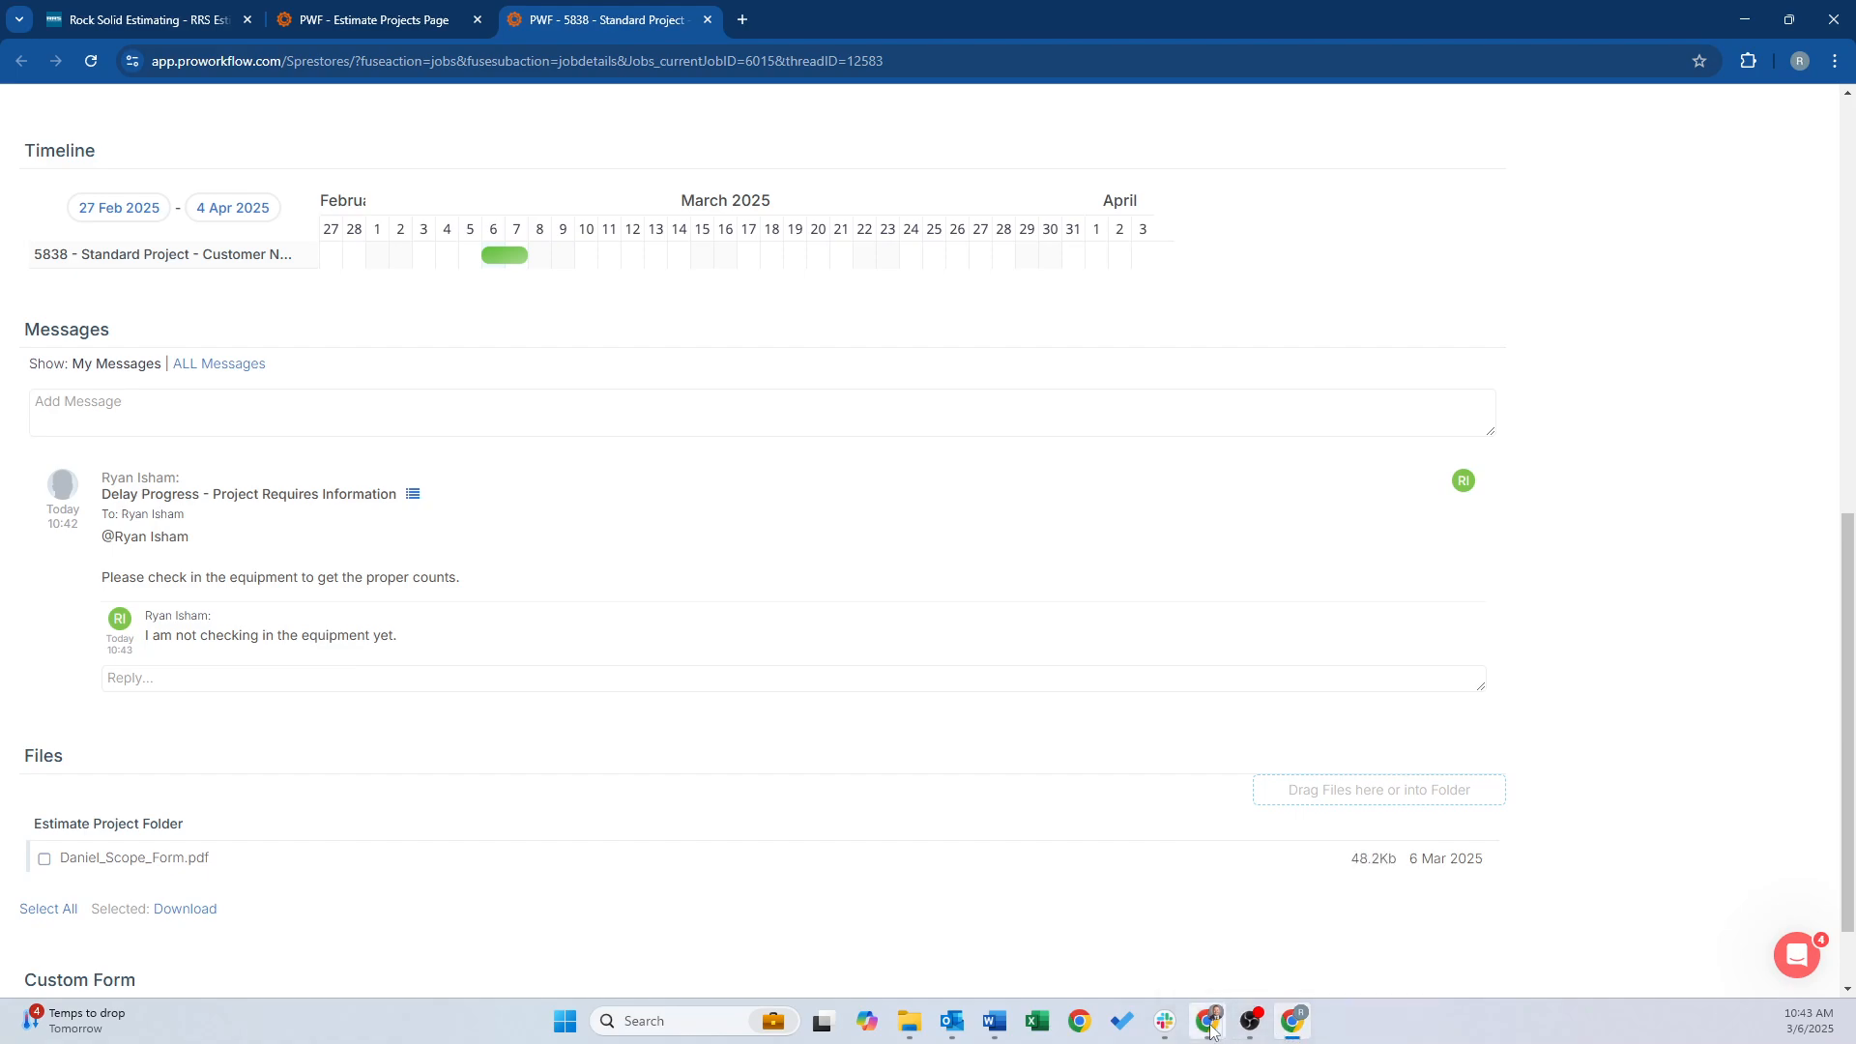
In the other window, reload Estimate Projects and read 5838's message thread, then switch back
{"action": "left_click", "coordinate": [1731, 923]}
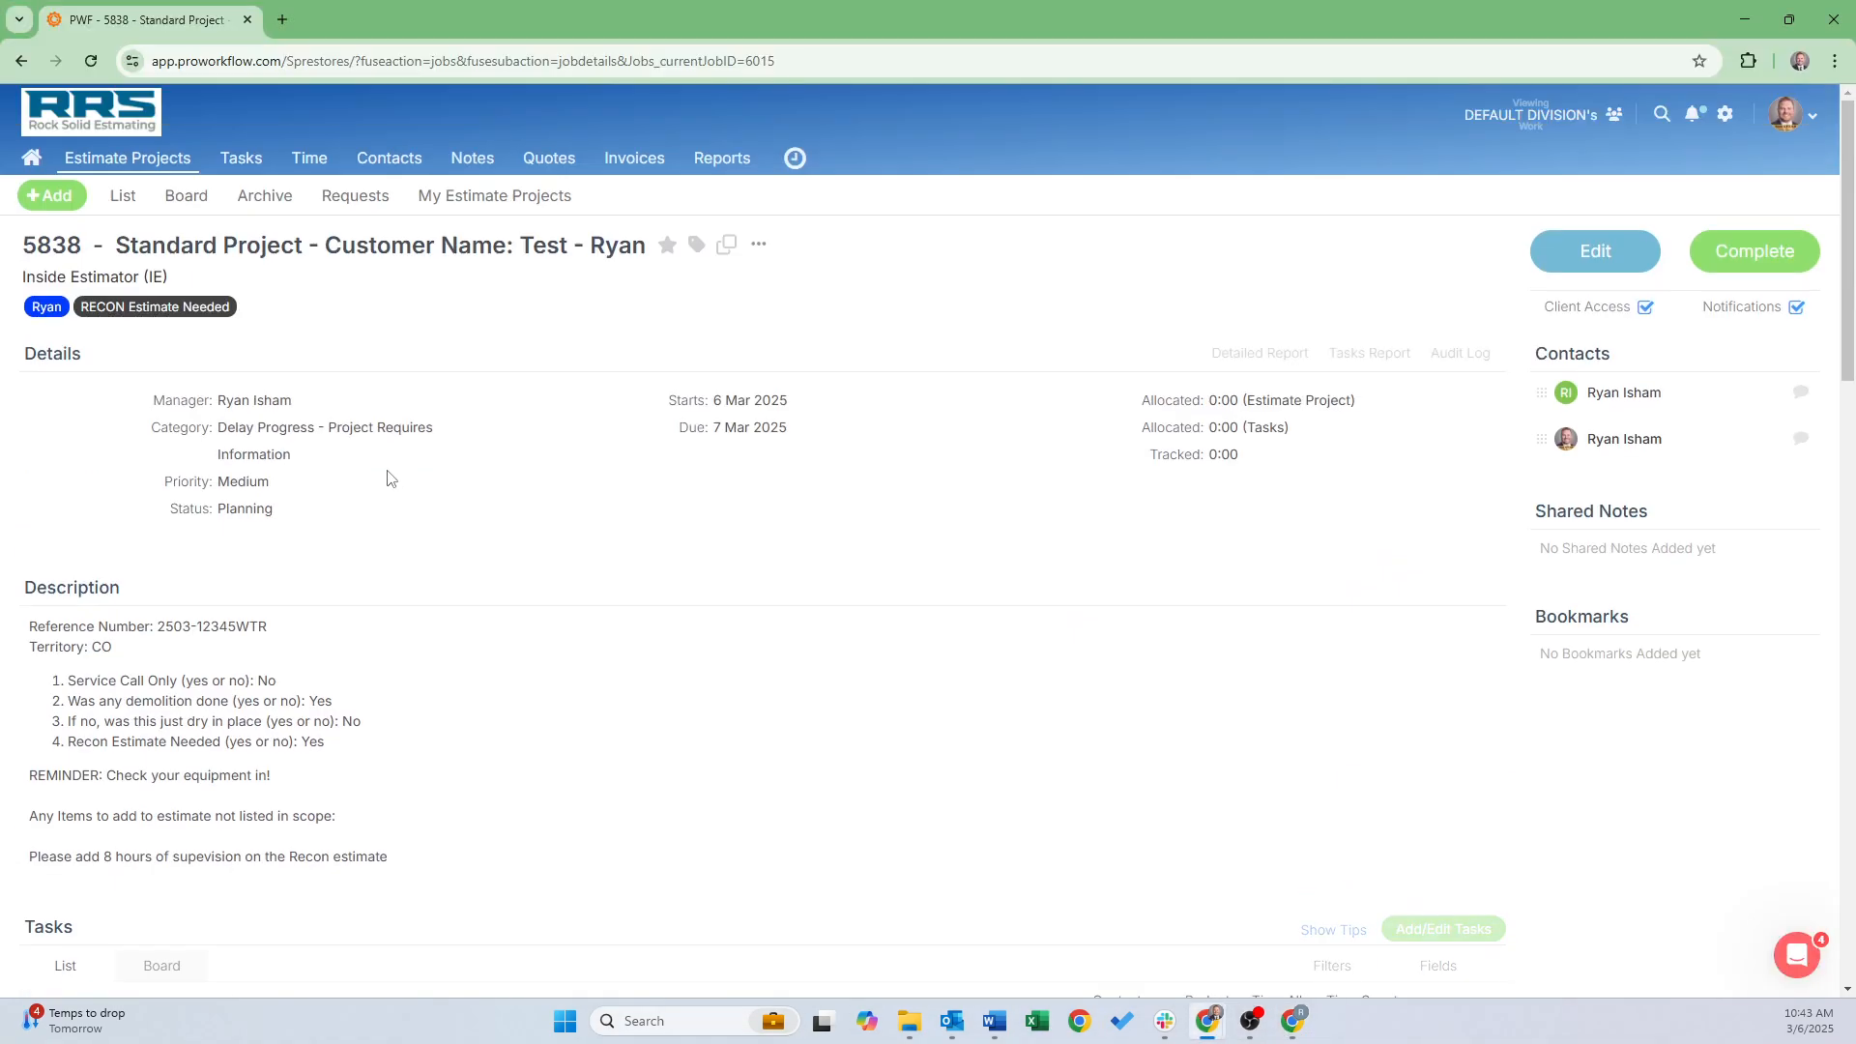
{"action": "left_click", "coordinate": [123, 196]}
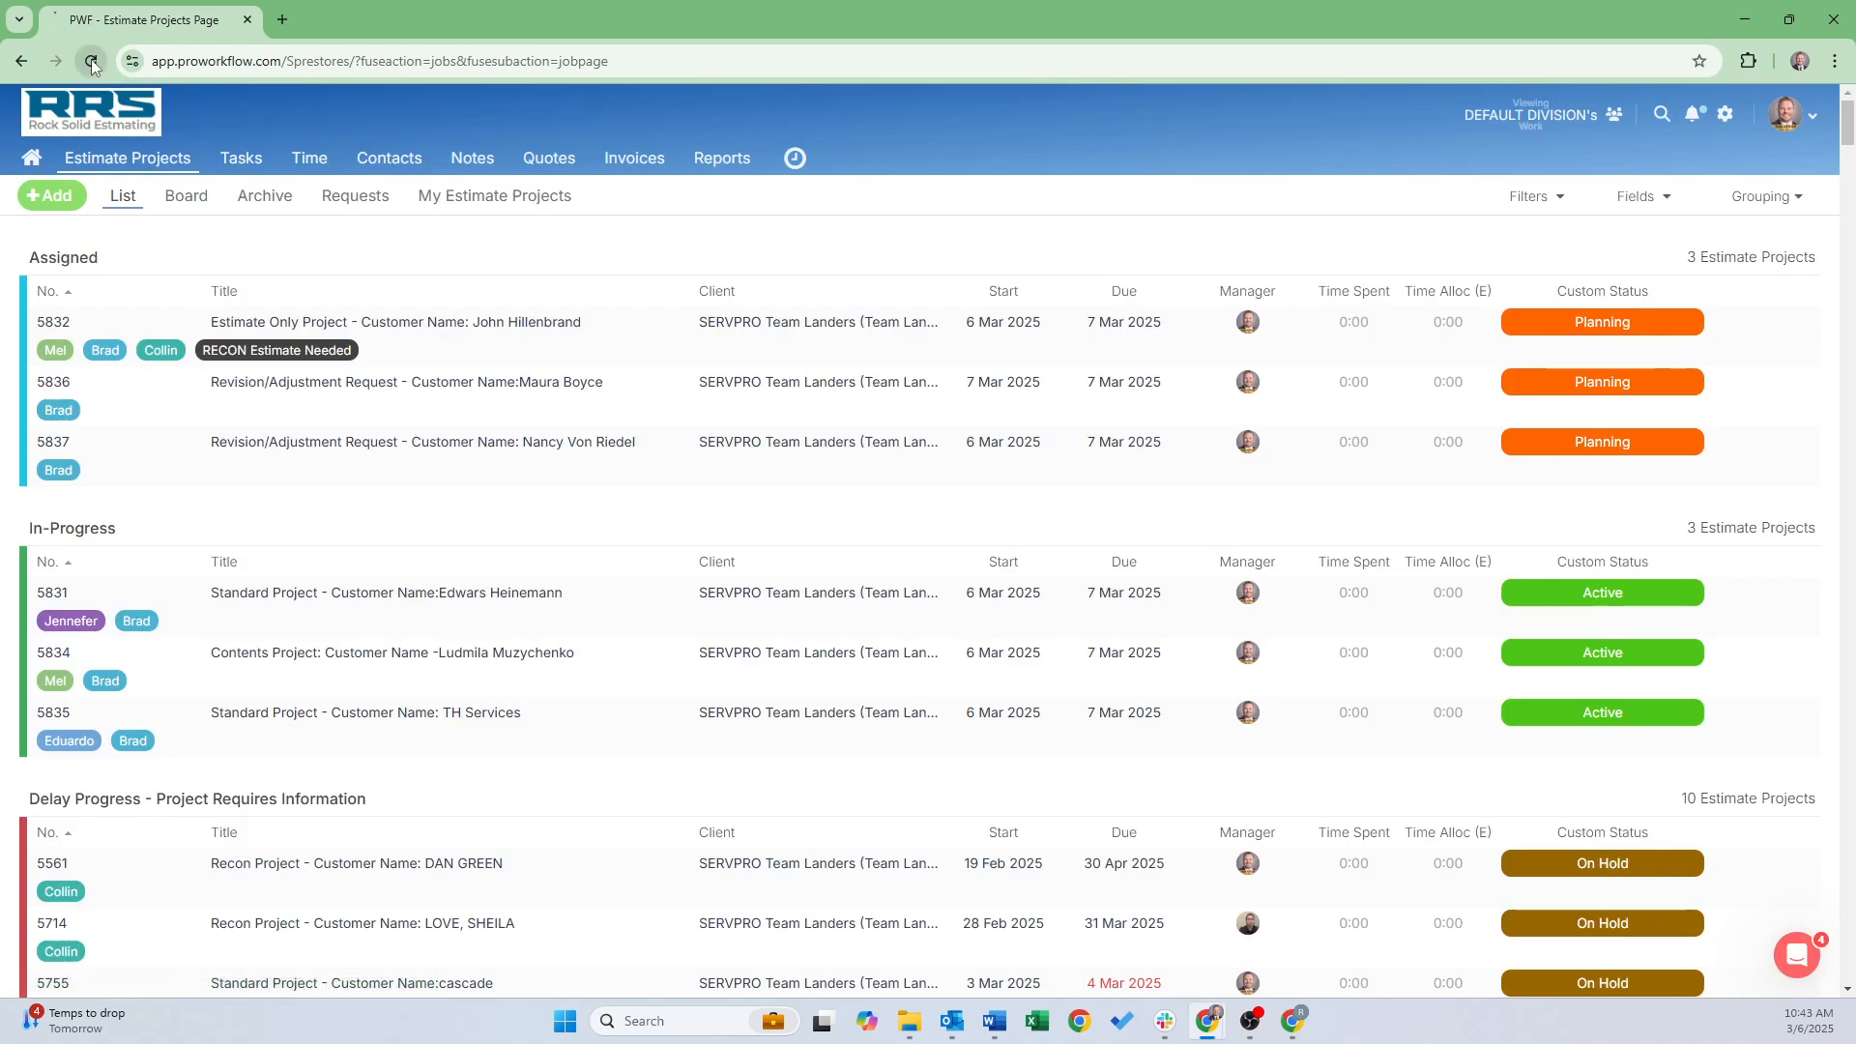
{"action": "left_click", "coordinate": [92, 62]}
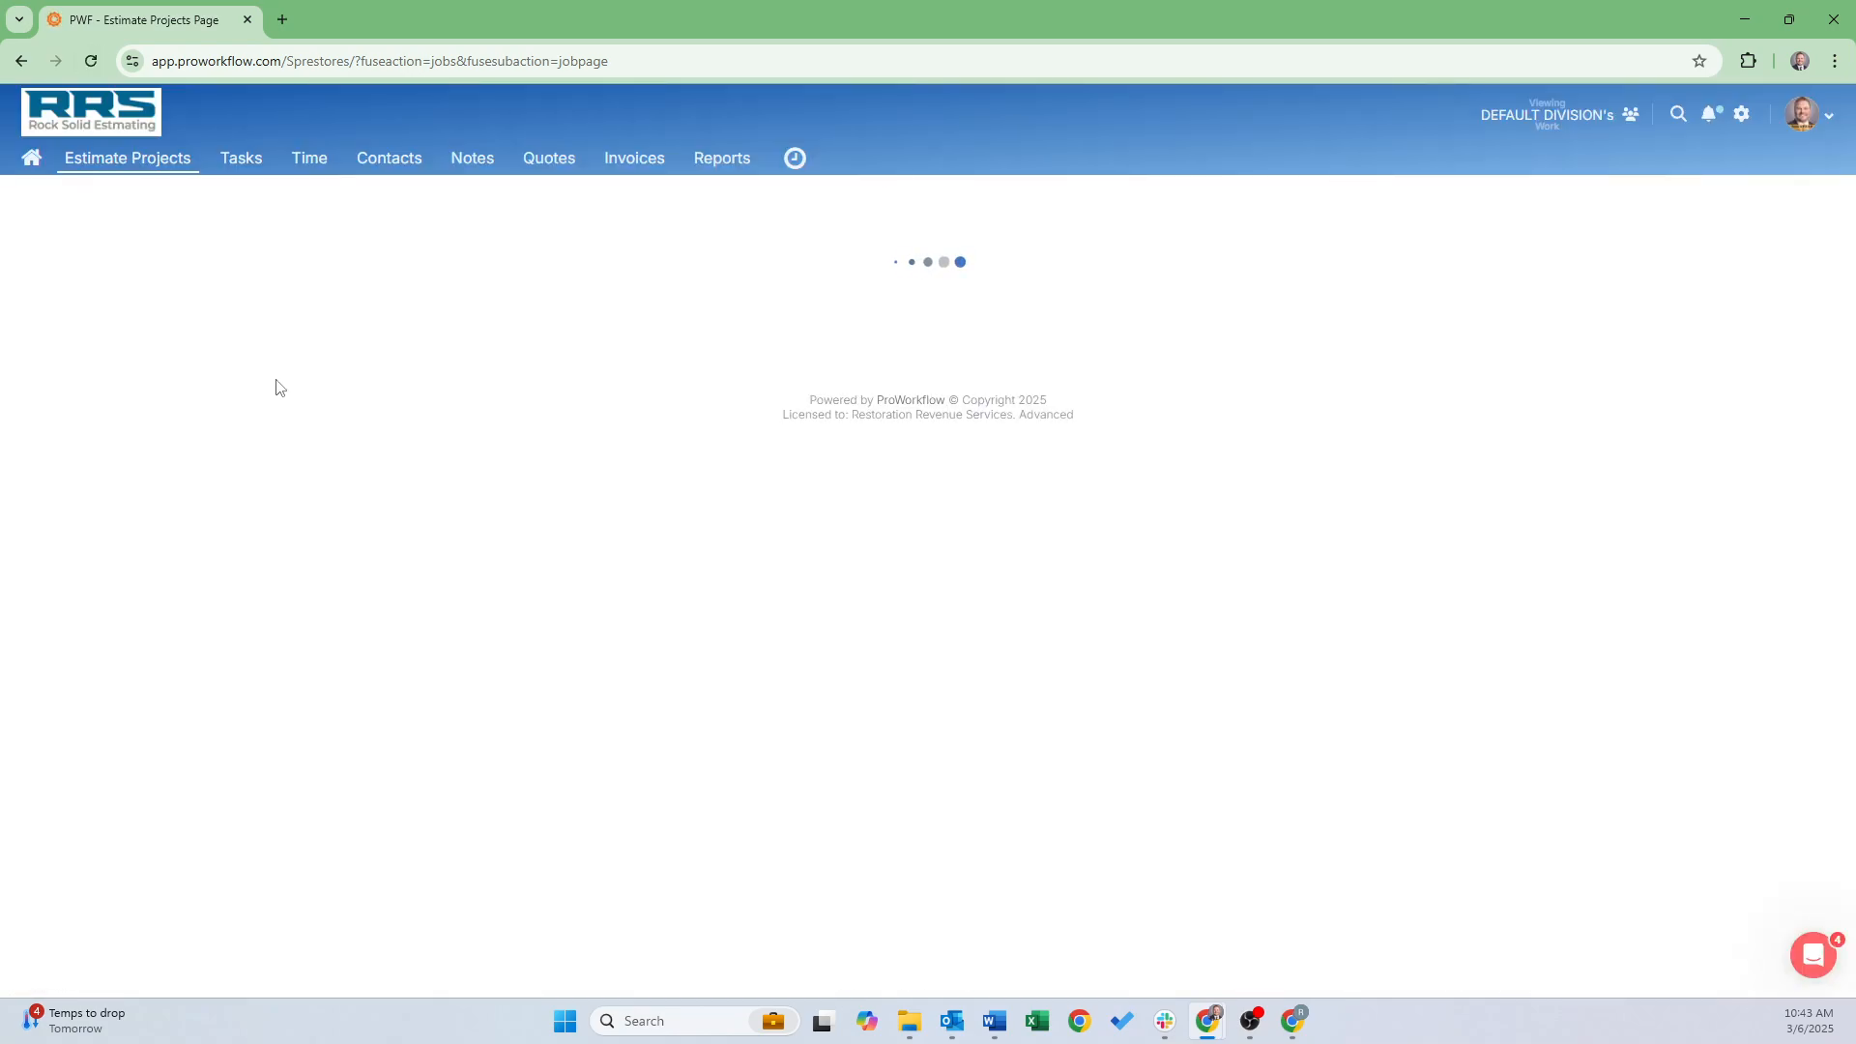
{"action": "scroll", "coordinate": [295, 493], "scroll_direction": "down", "scroll_amount": 7}
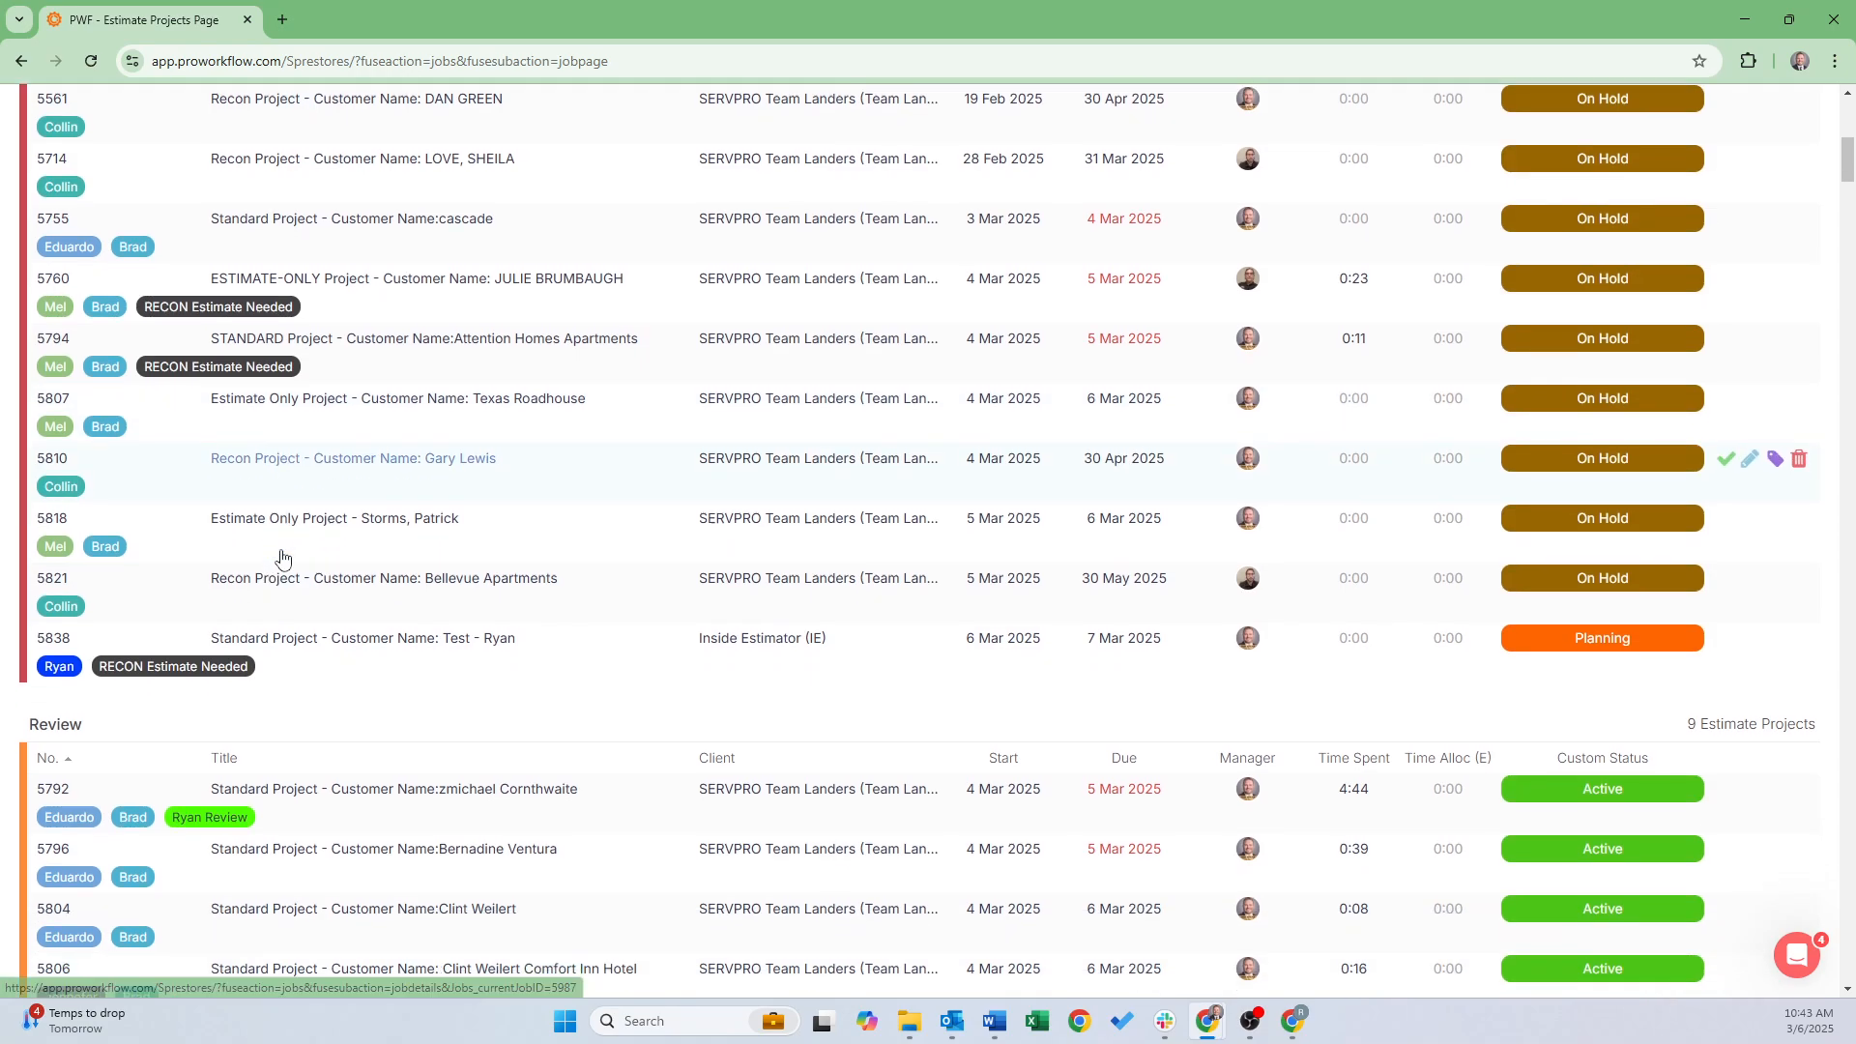
{"action": "left_click", "coordinate": [297, 638]}
{"action": "scroll", "coordinate": [738, 531], "scroll_direction": "down", "scroll_amount": 3}
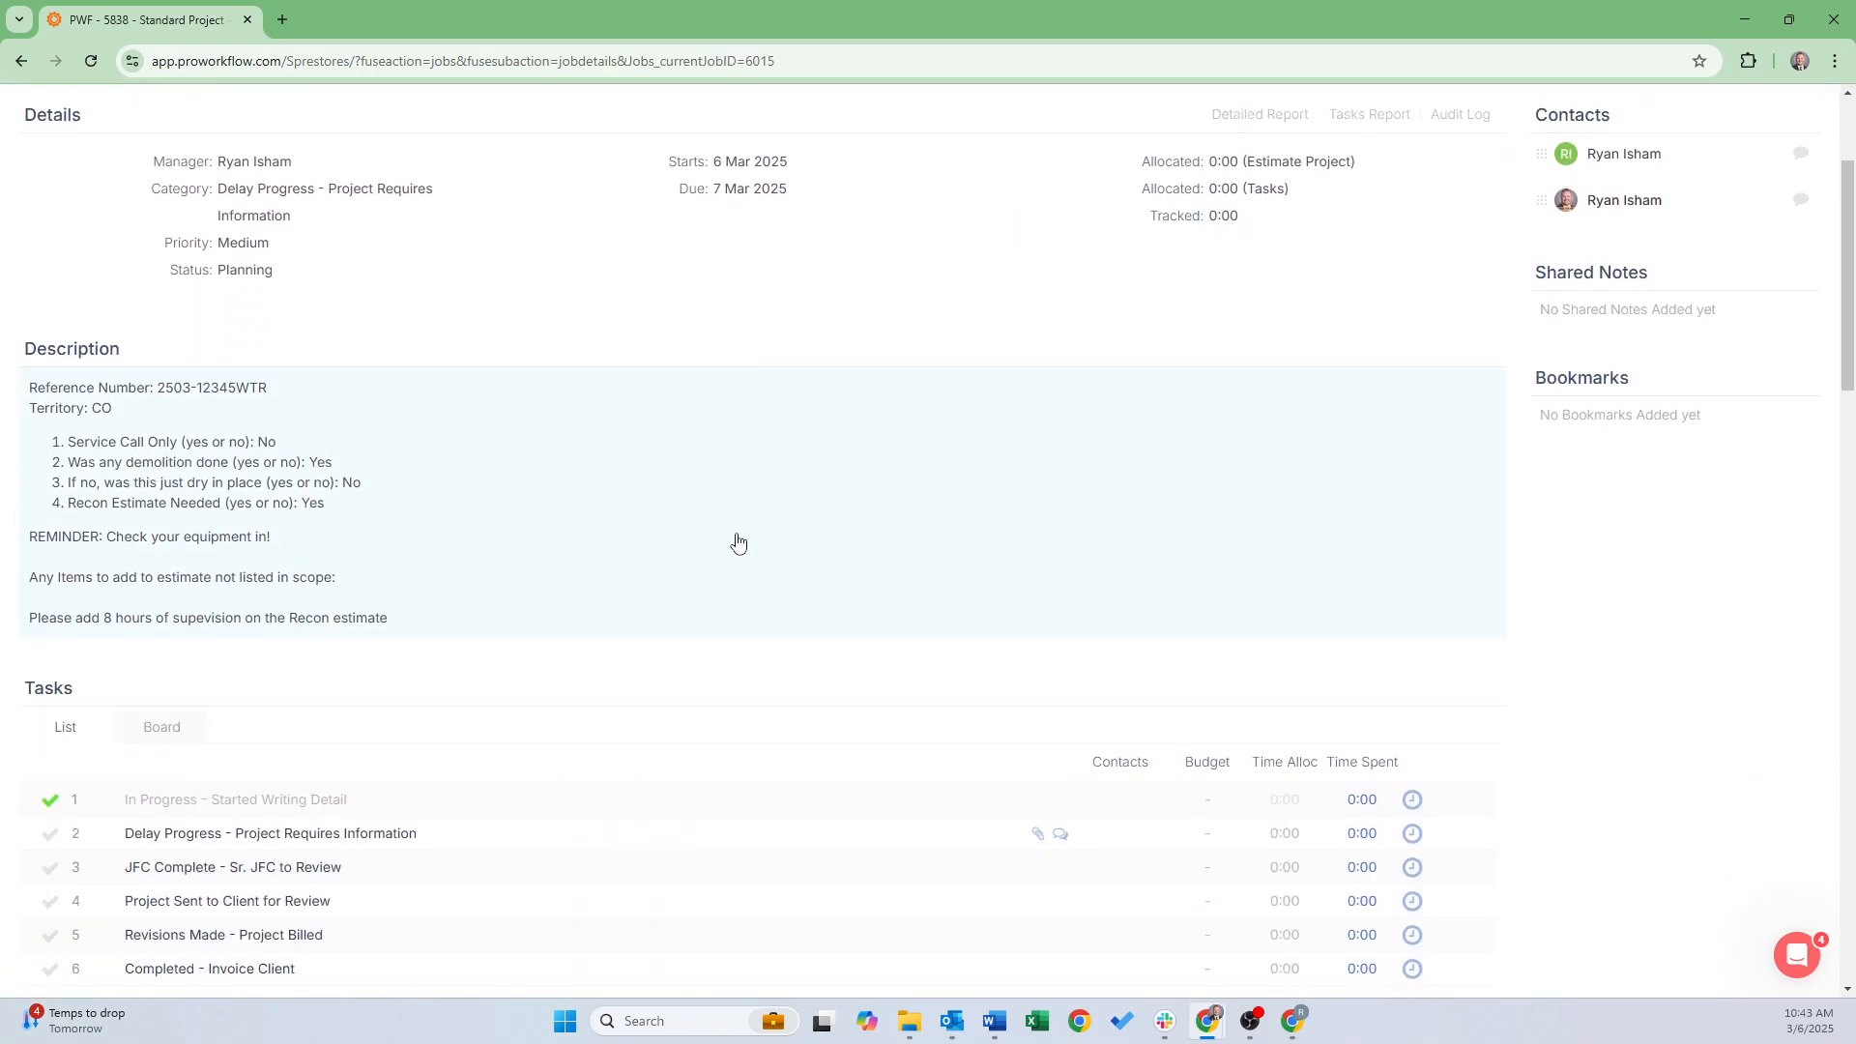
{"action": "scroll", "coordinate": [738, 542], "scroll_direction": "down", "scroll_amount": 13}
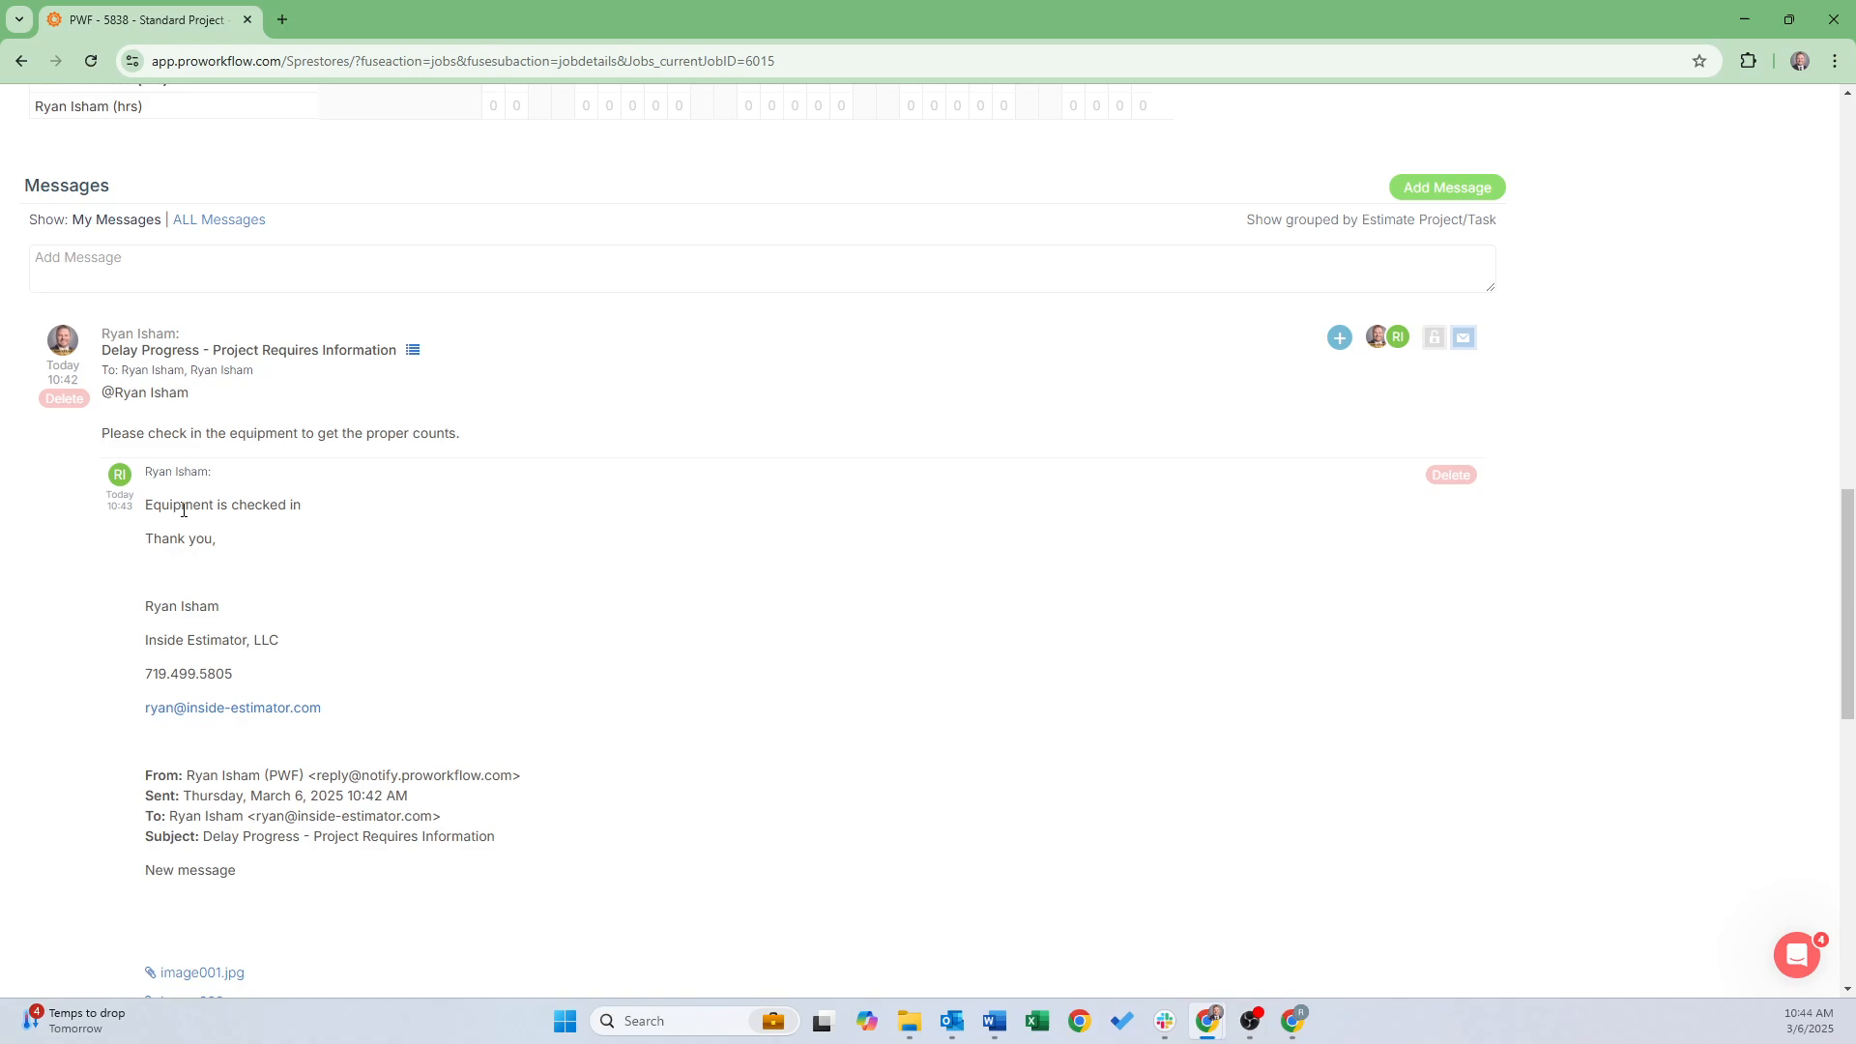
{"action": "scroll", "coordinate": [391, 647], "scroll_direction": "down", "scroll_amount": 5}
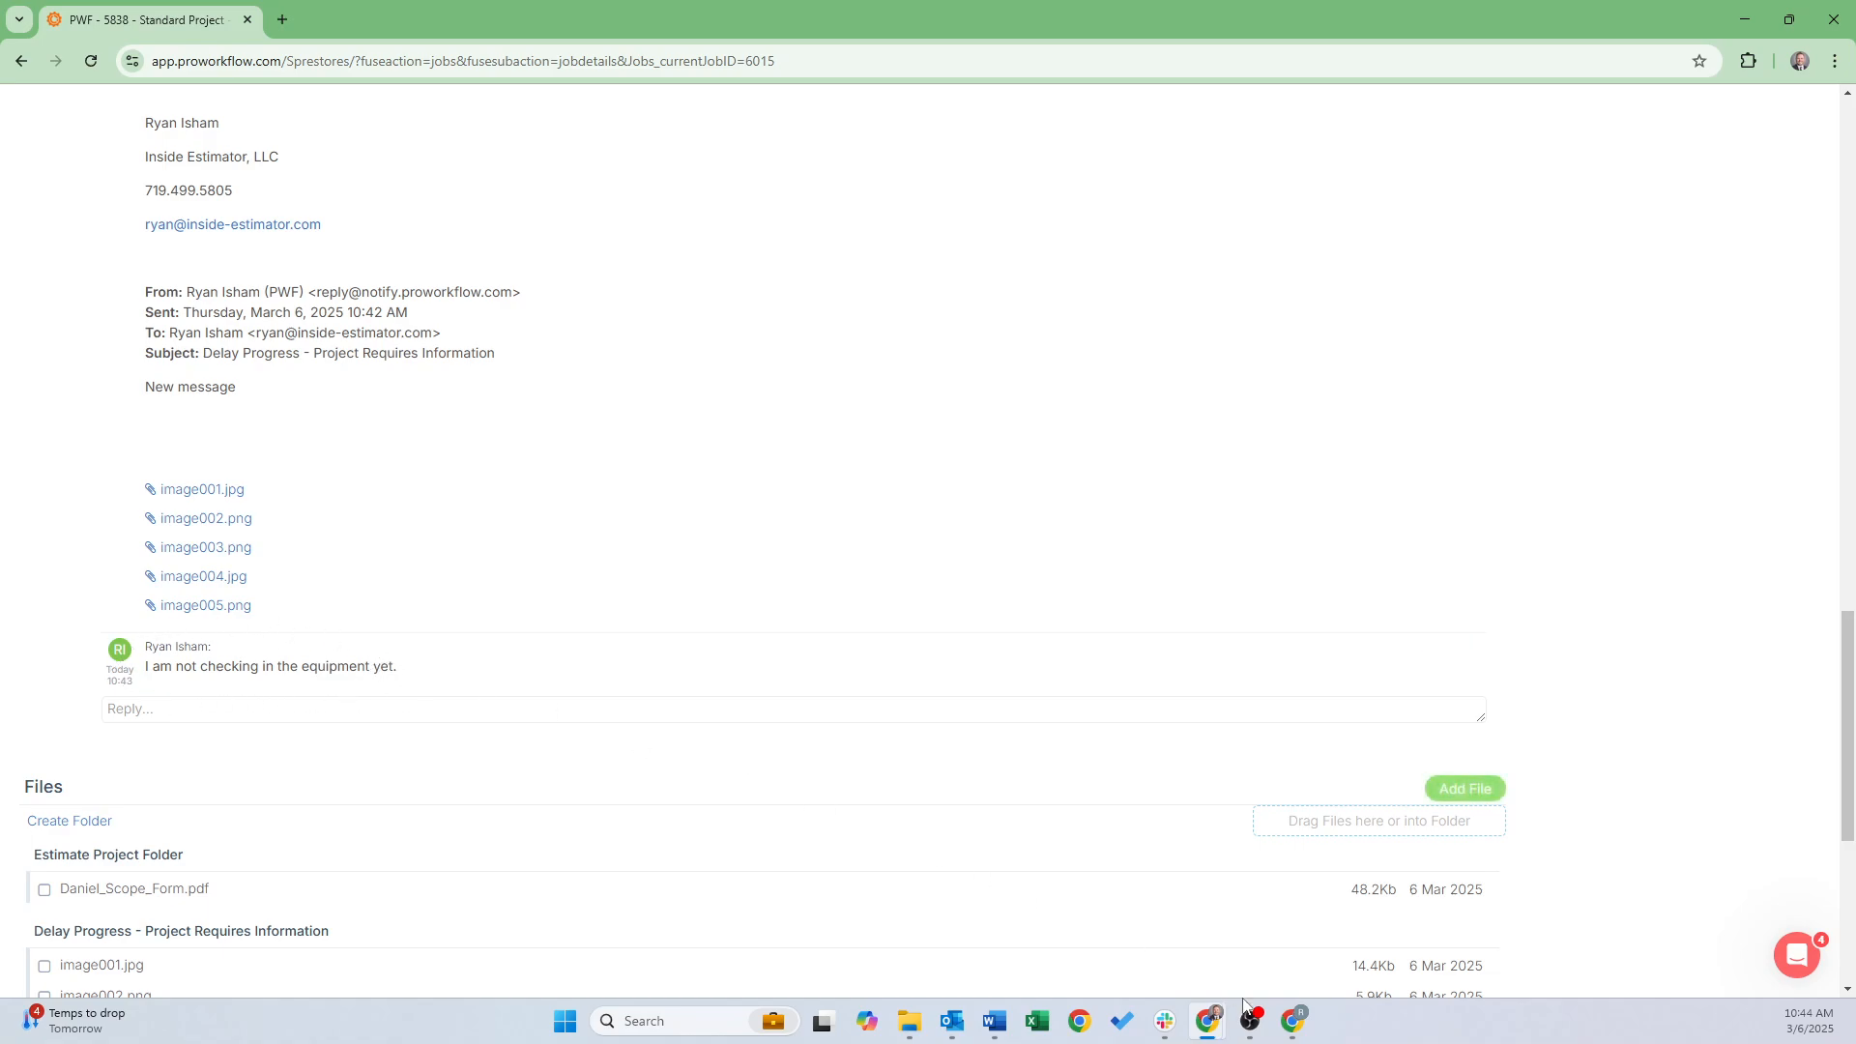
{"action": "mouse_move", "coordinate": [1293, 1021]}
{"action": "left_click", "coordinate": [1297, 956]}
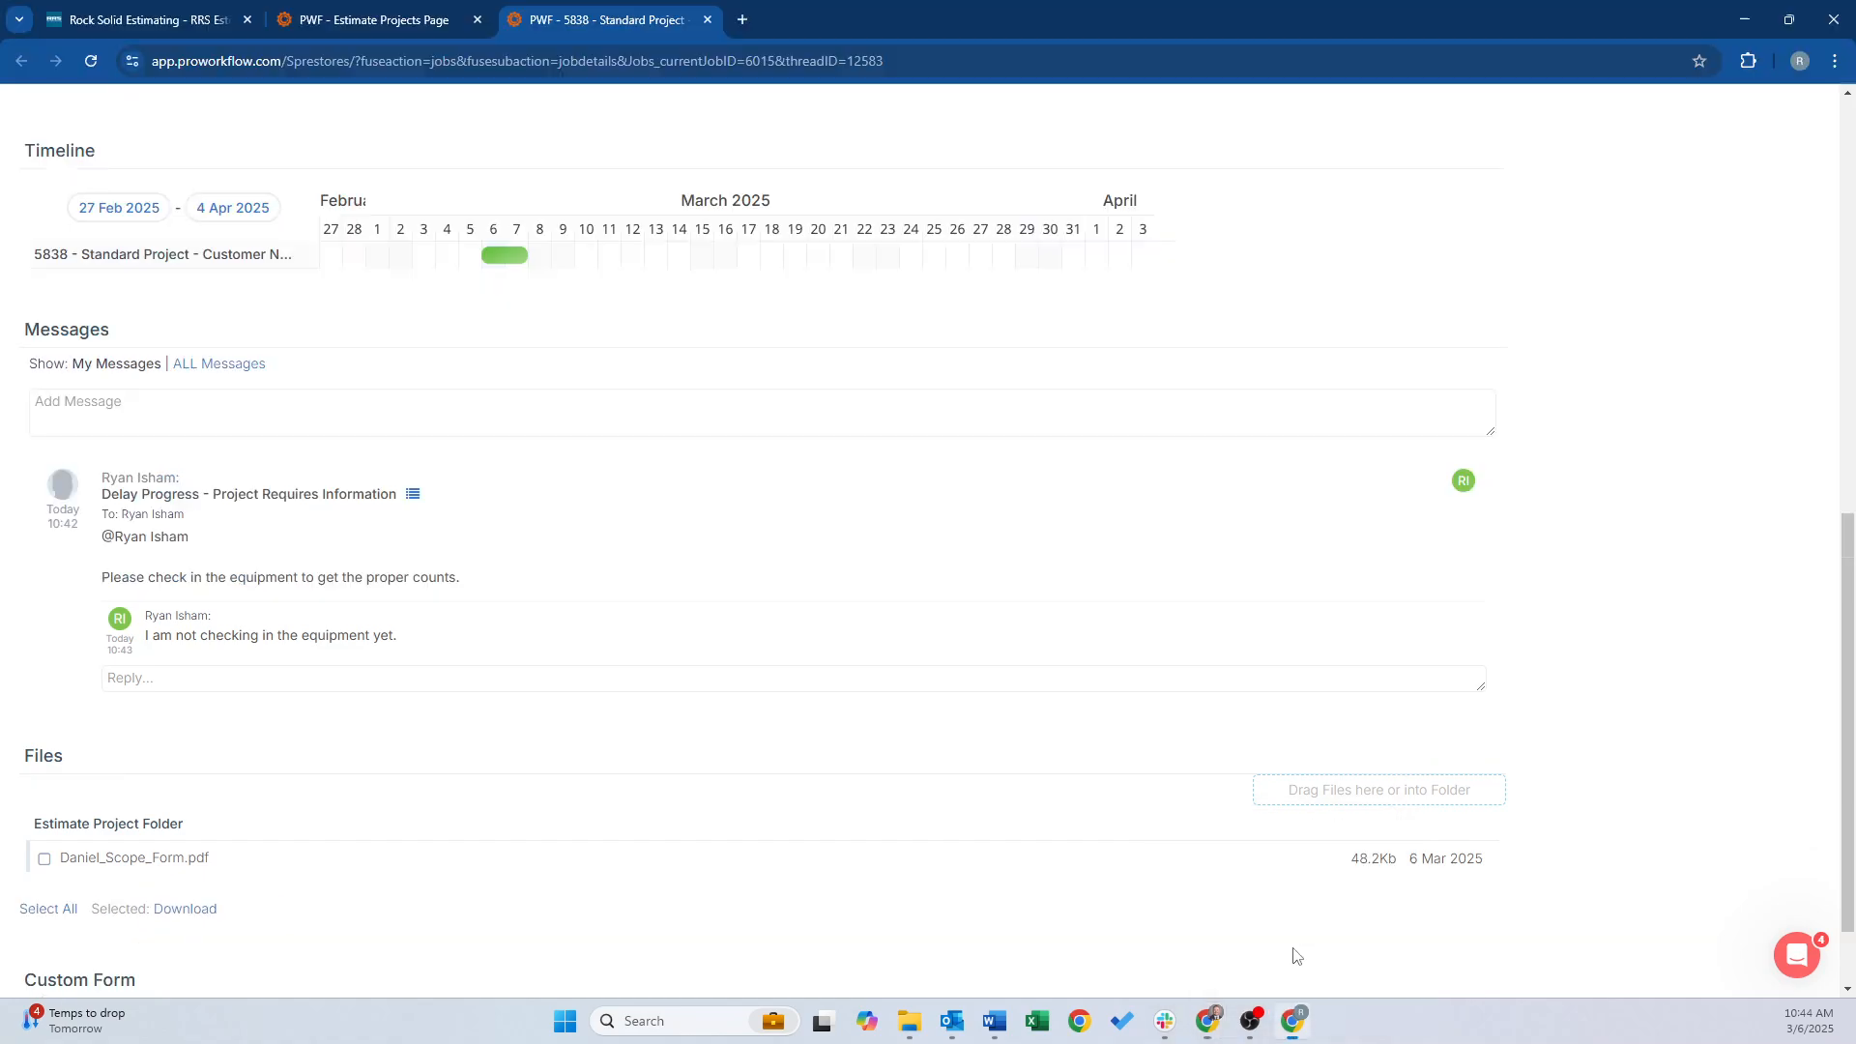
Reload to show the 'Equipment is checked in' reply, then bring back the manager's 5838 details page
{"action": "left_click", "coordinate": [91, 63]}
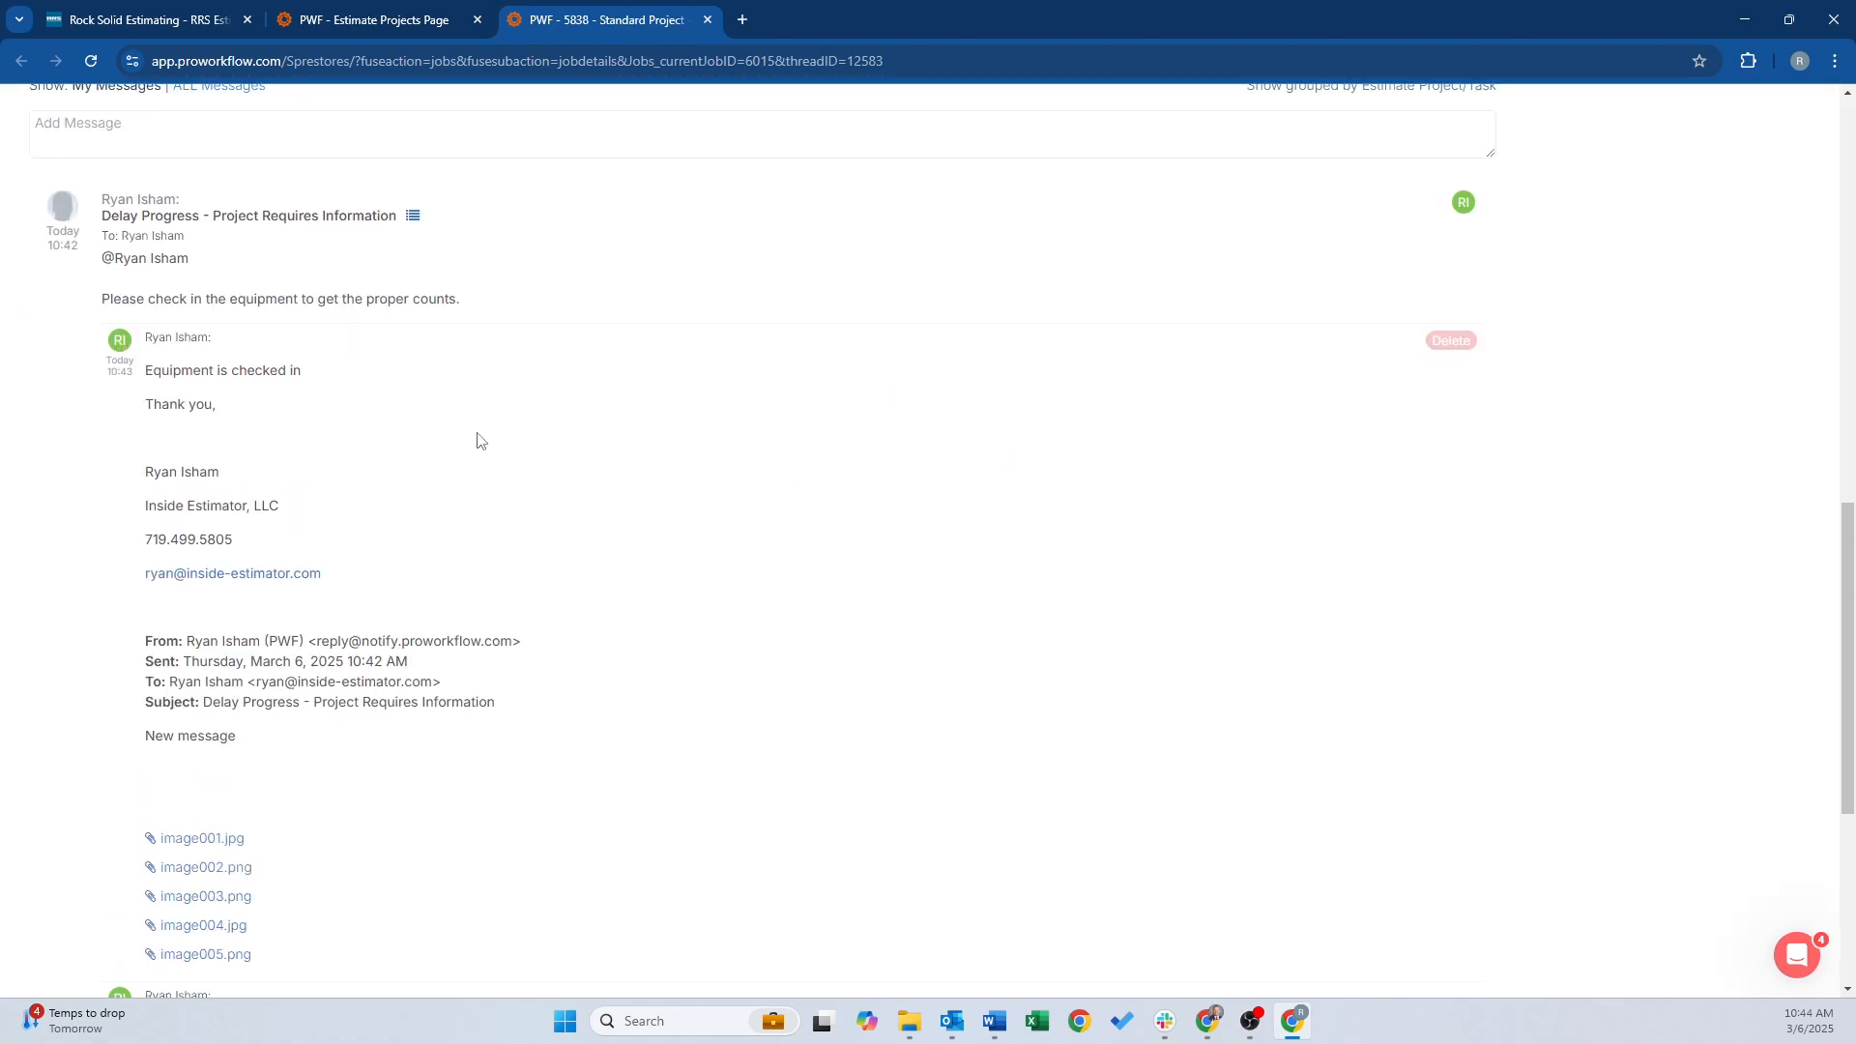
{"action": "scroll", "coordinate": [259, 653], "scroll_direction": "down", "scroll_amount": 4}
{"action": "scroll", "coordinate": [259, 654], "scroll_direction": "up", "scroll_amount": 8}
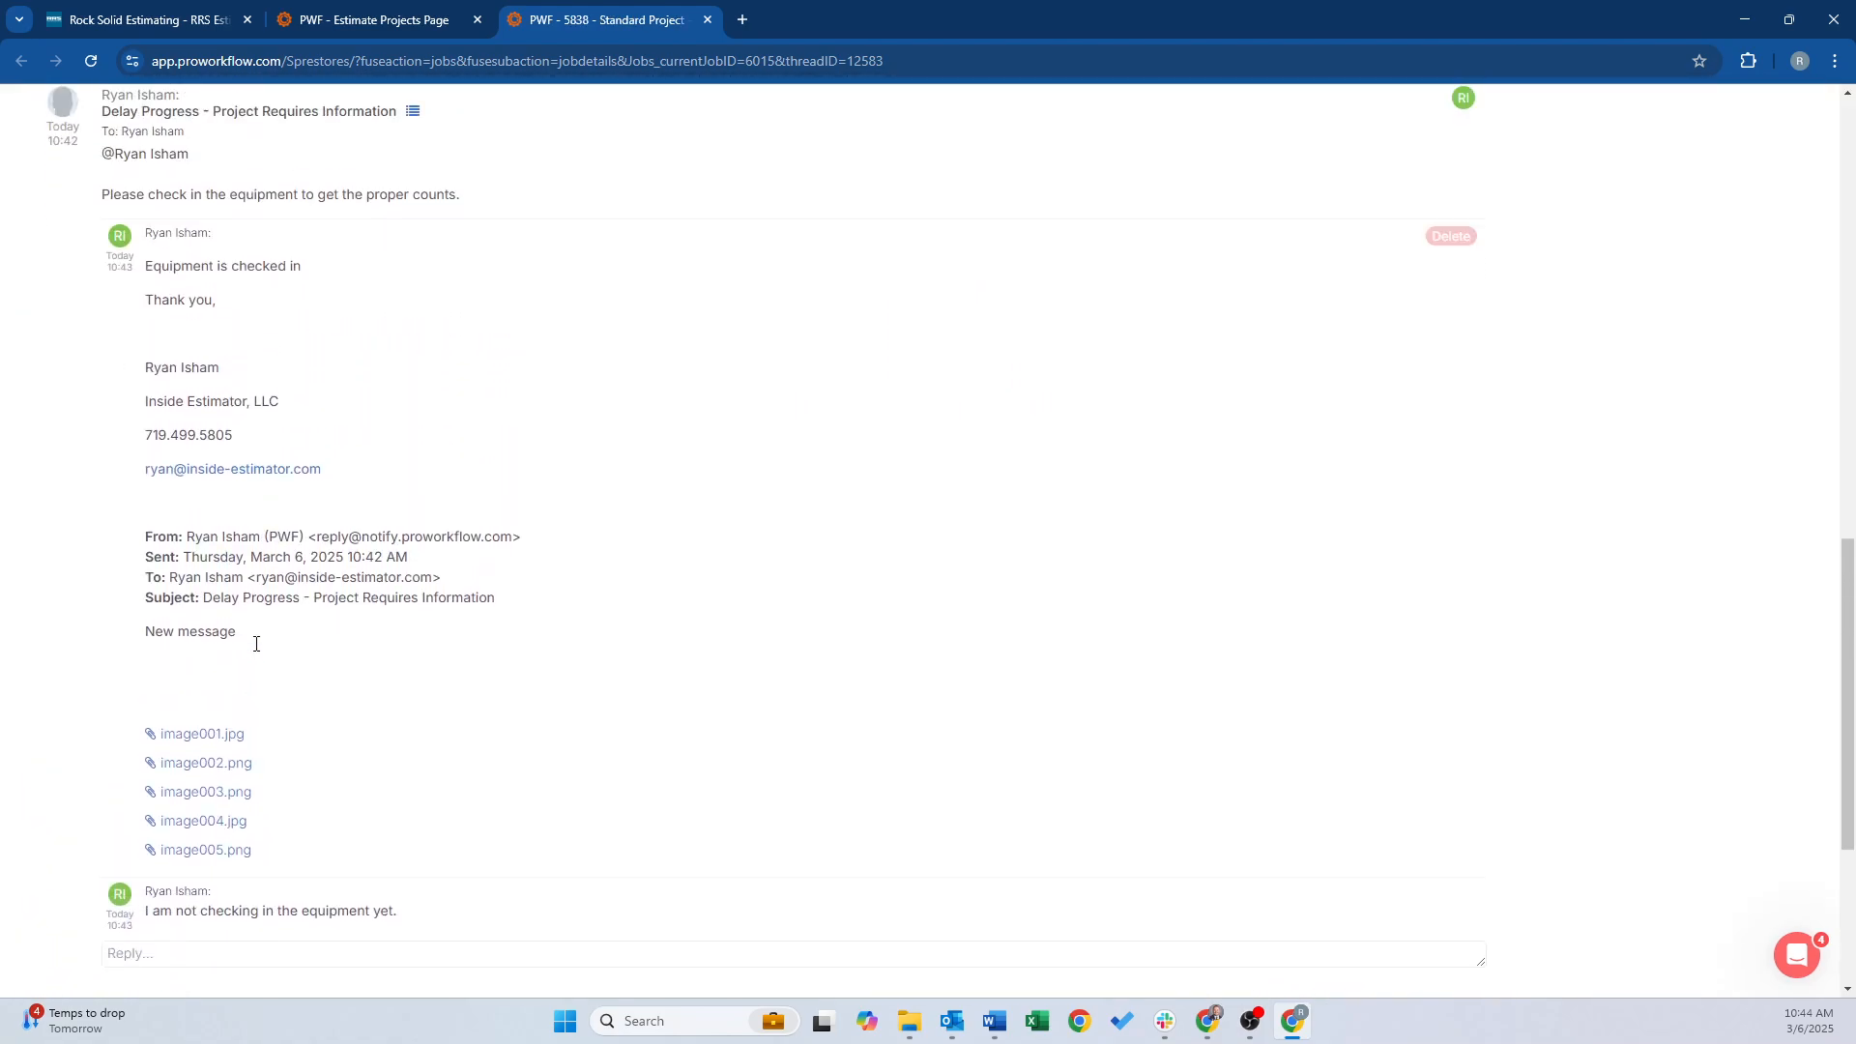
{"action": "scroll", "coordinate": [249, 668], "scroll_direction": "up", "scroll_amount": 8}
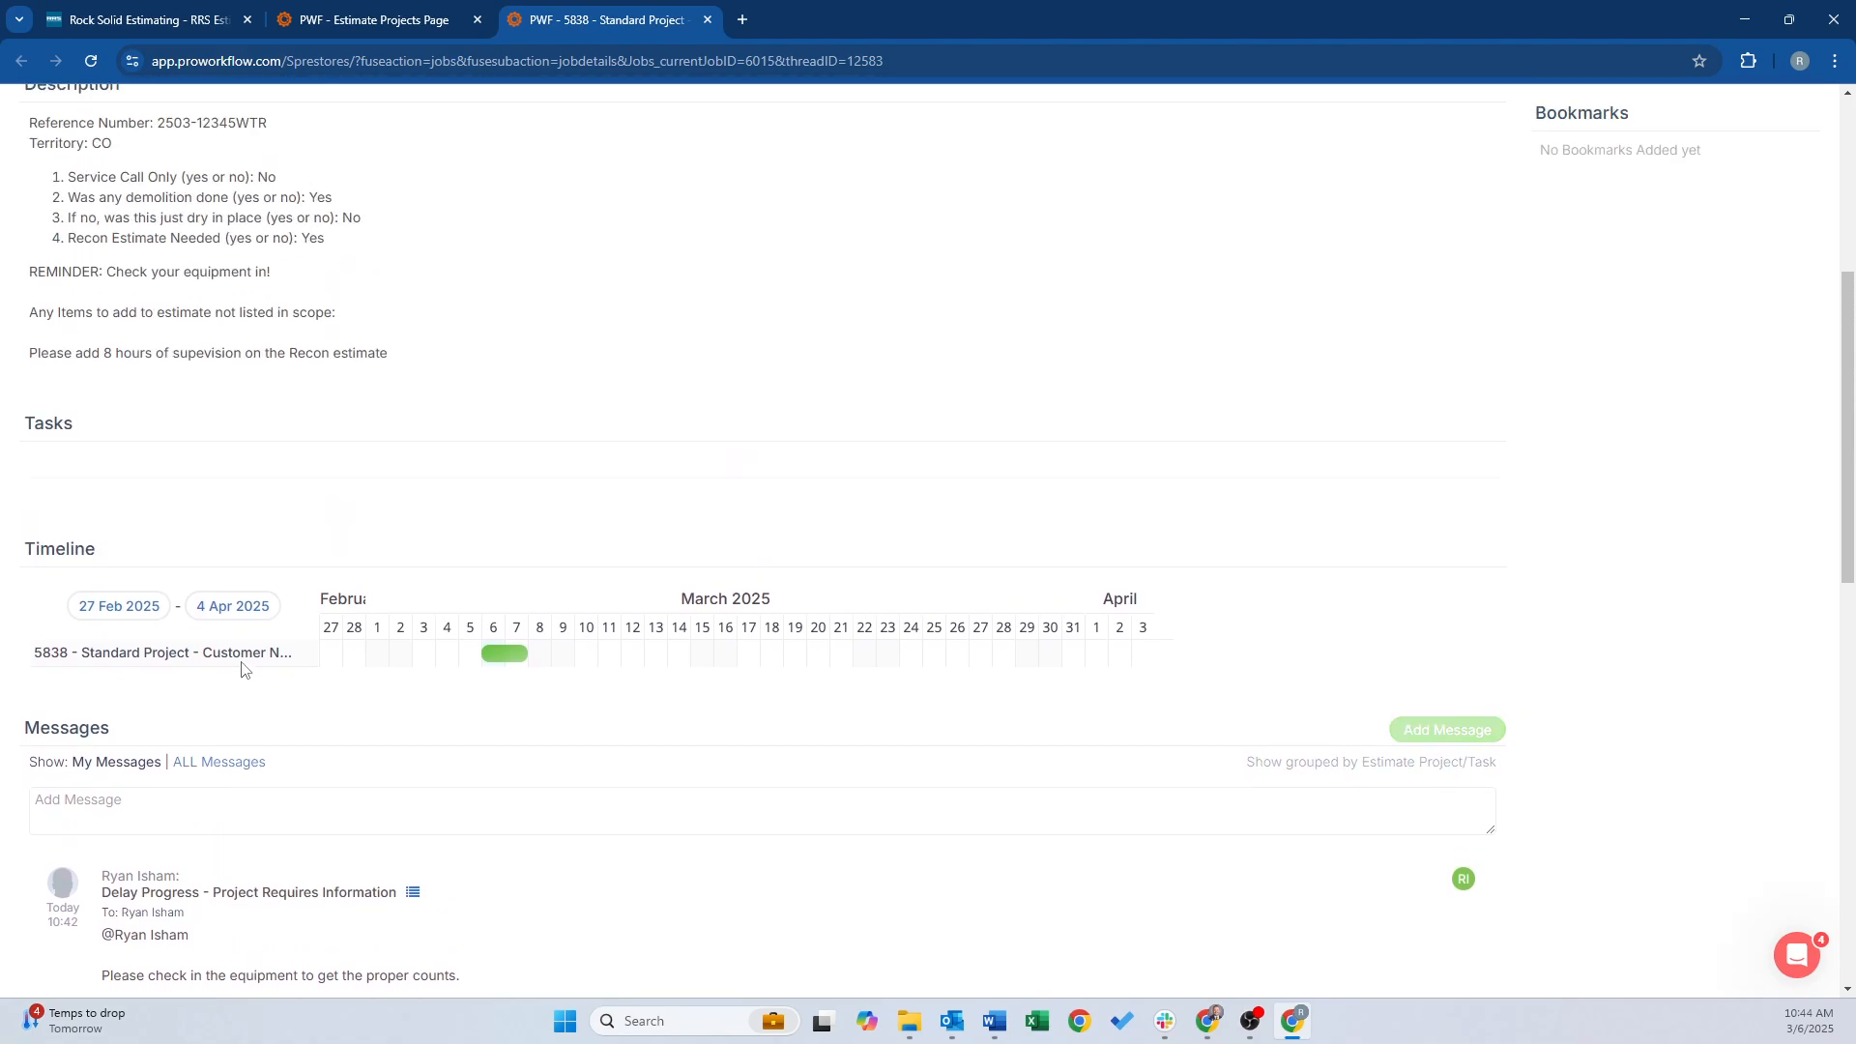
{"action": "left_click", "coordinate": [389, 26]}
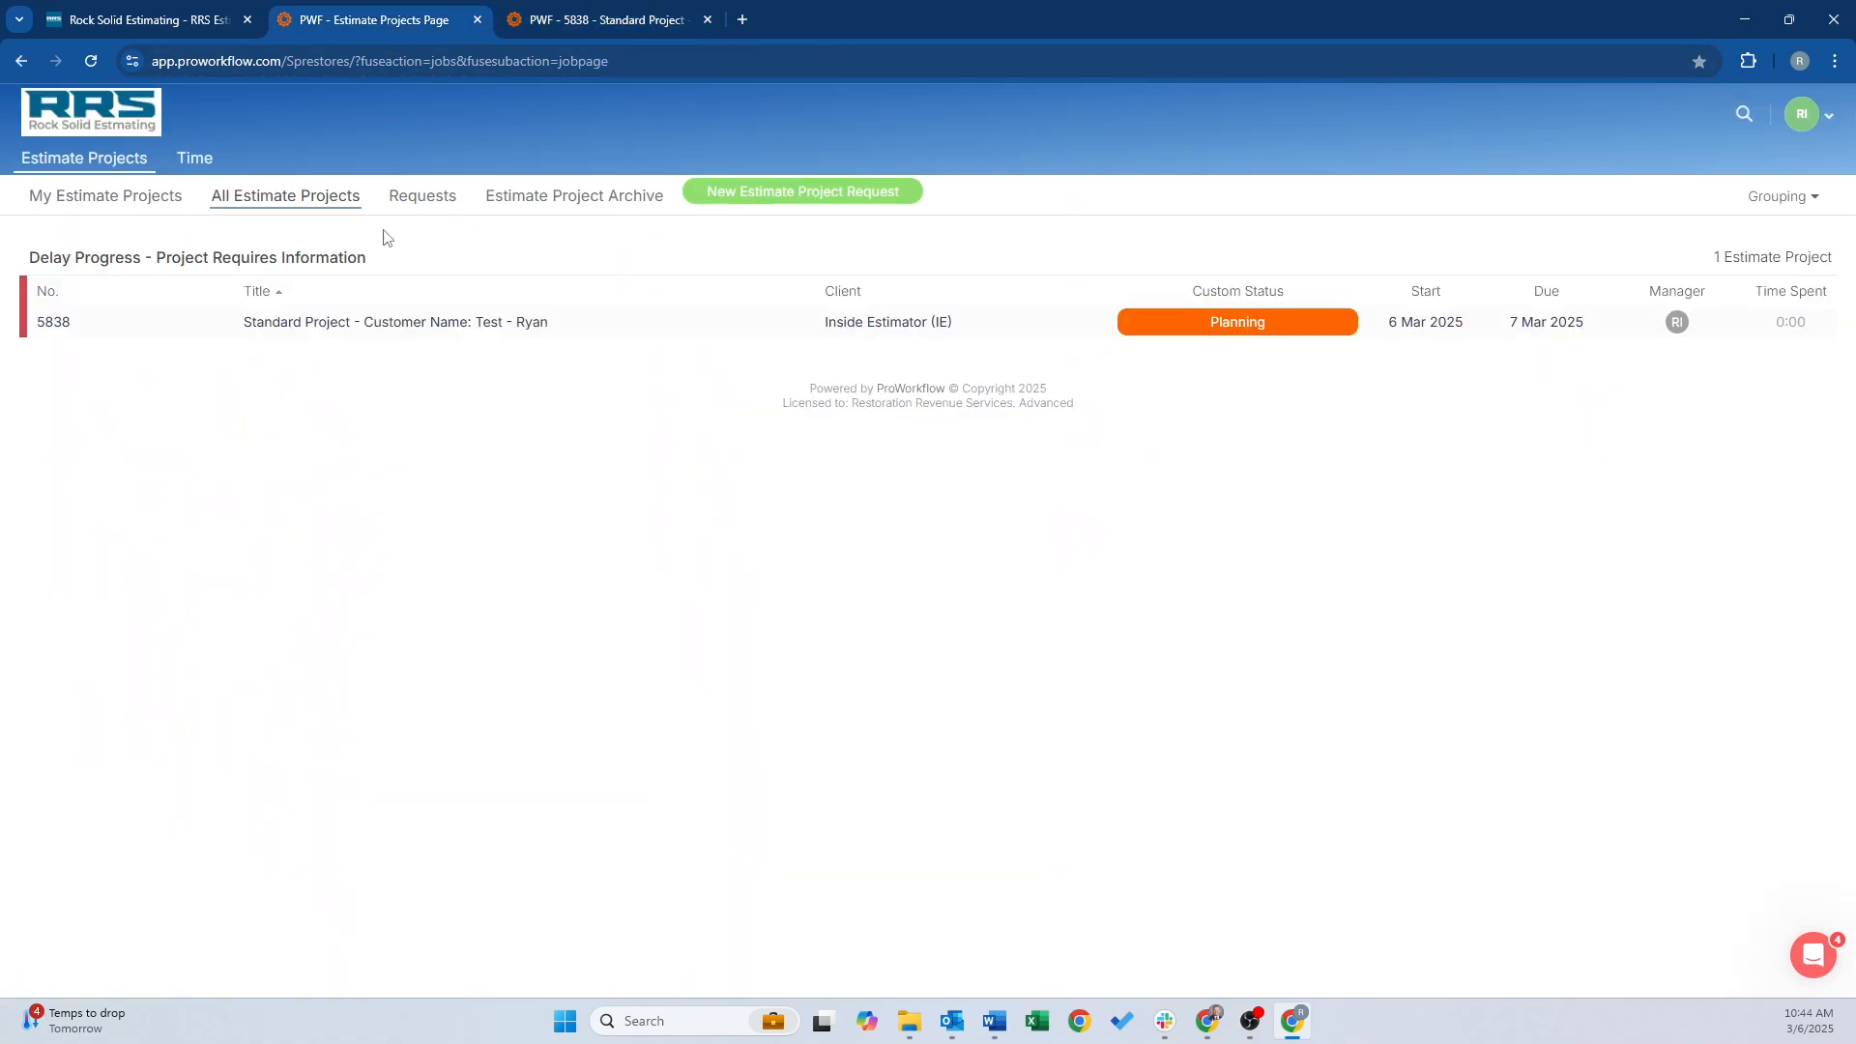
{"action": "mouse_move", "coordinate": [1203, 1027]}
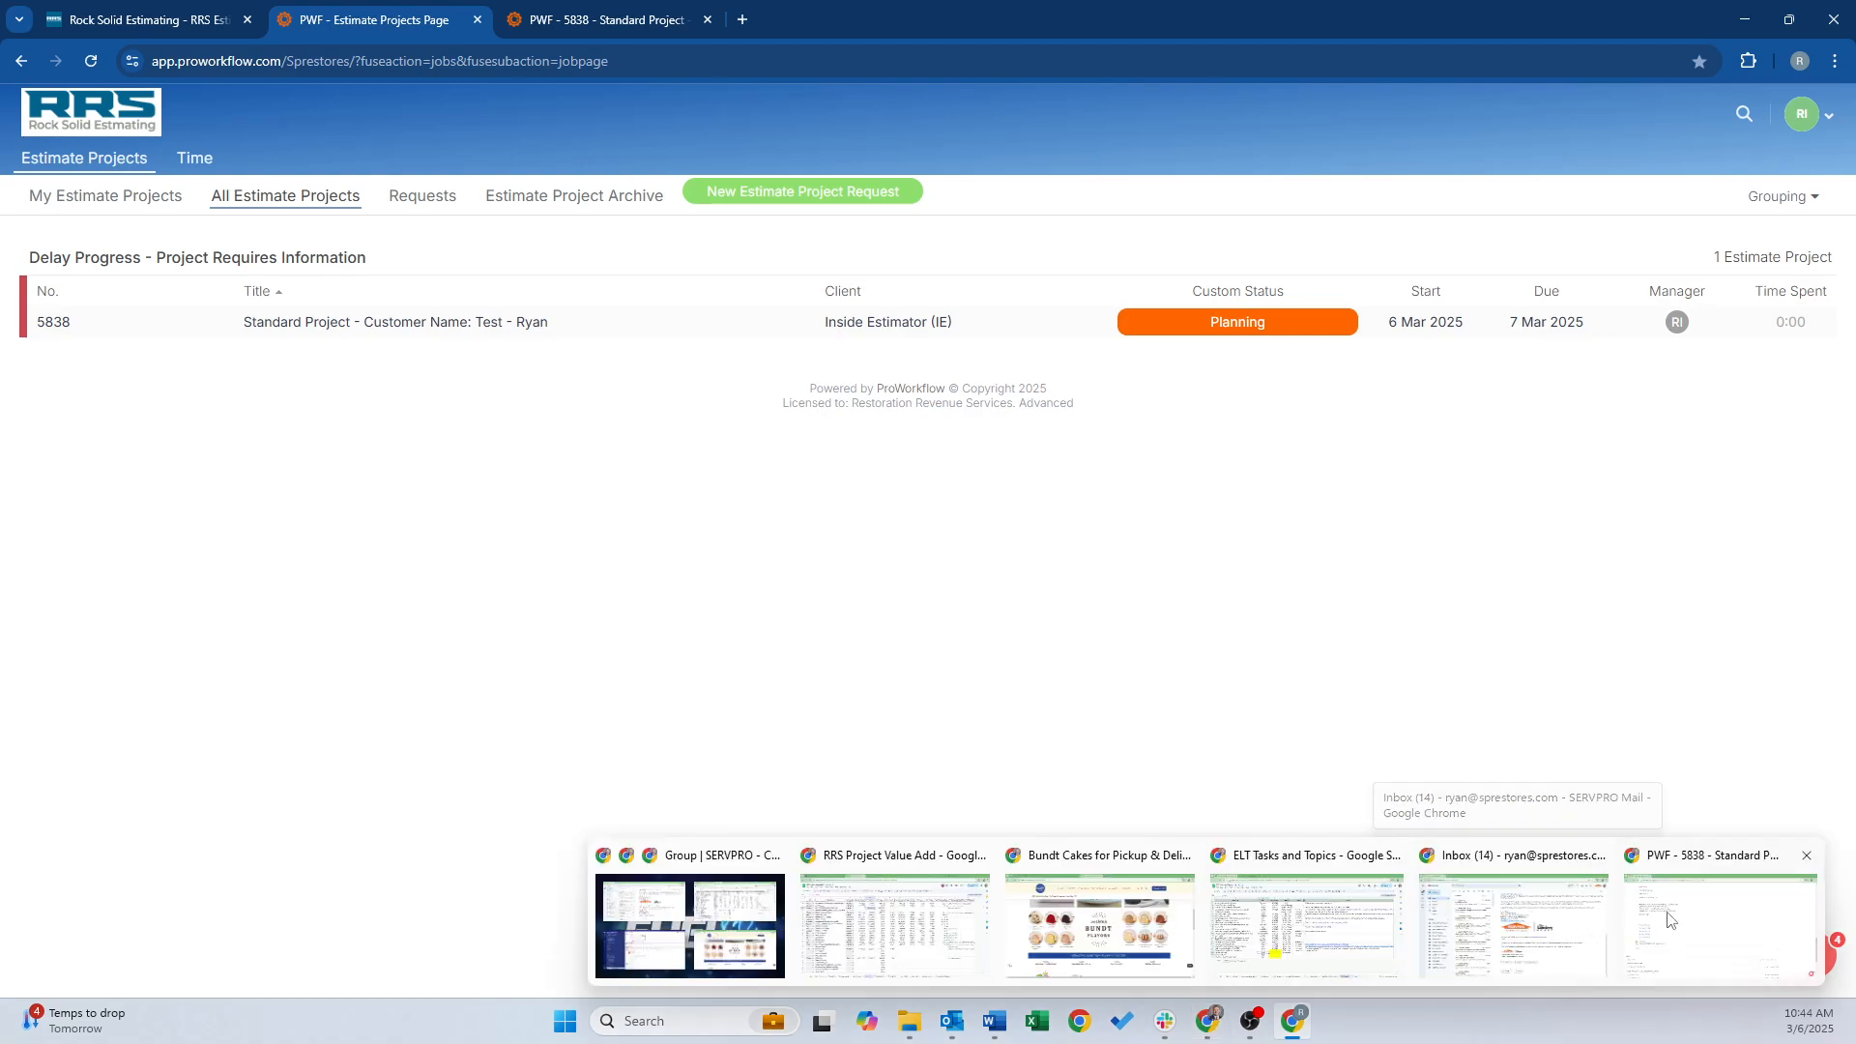
{"action": "left_click", "coordinate": [1721, 923]}
Drag estimate project 5838 from Delay Progress into Complete - Sent to Client for Review, then open its details
{"action": "scroll", "coordinate": [548, 551], "scroll_direction": "up", "scroll_amount": 10}
{"action": "scroll", "coordinate": [490, 551], "scroll_direction": "up", "scroll_amount": 5}
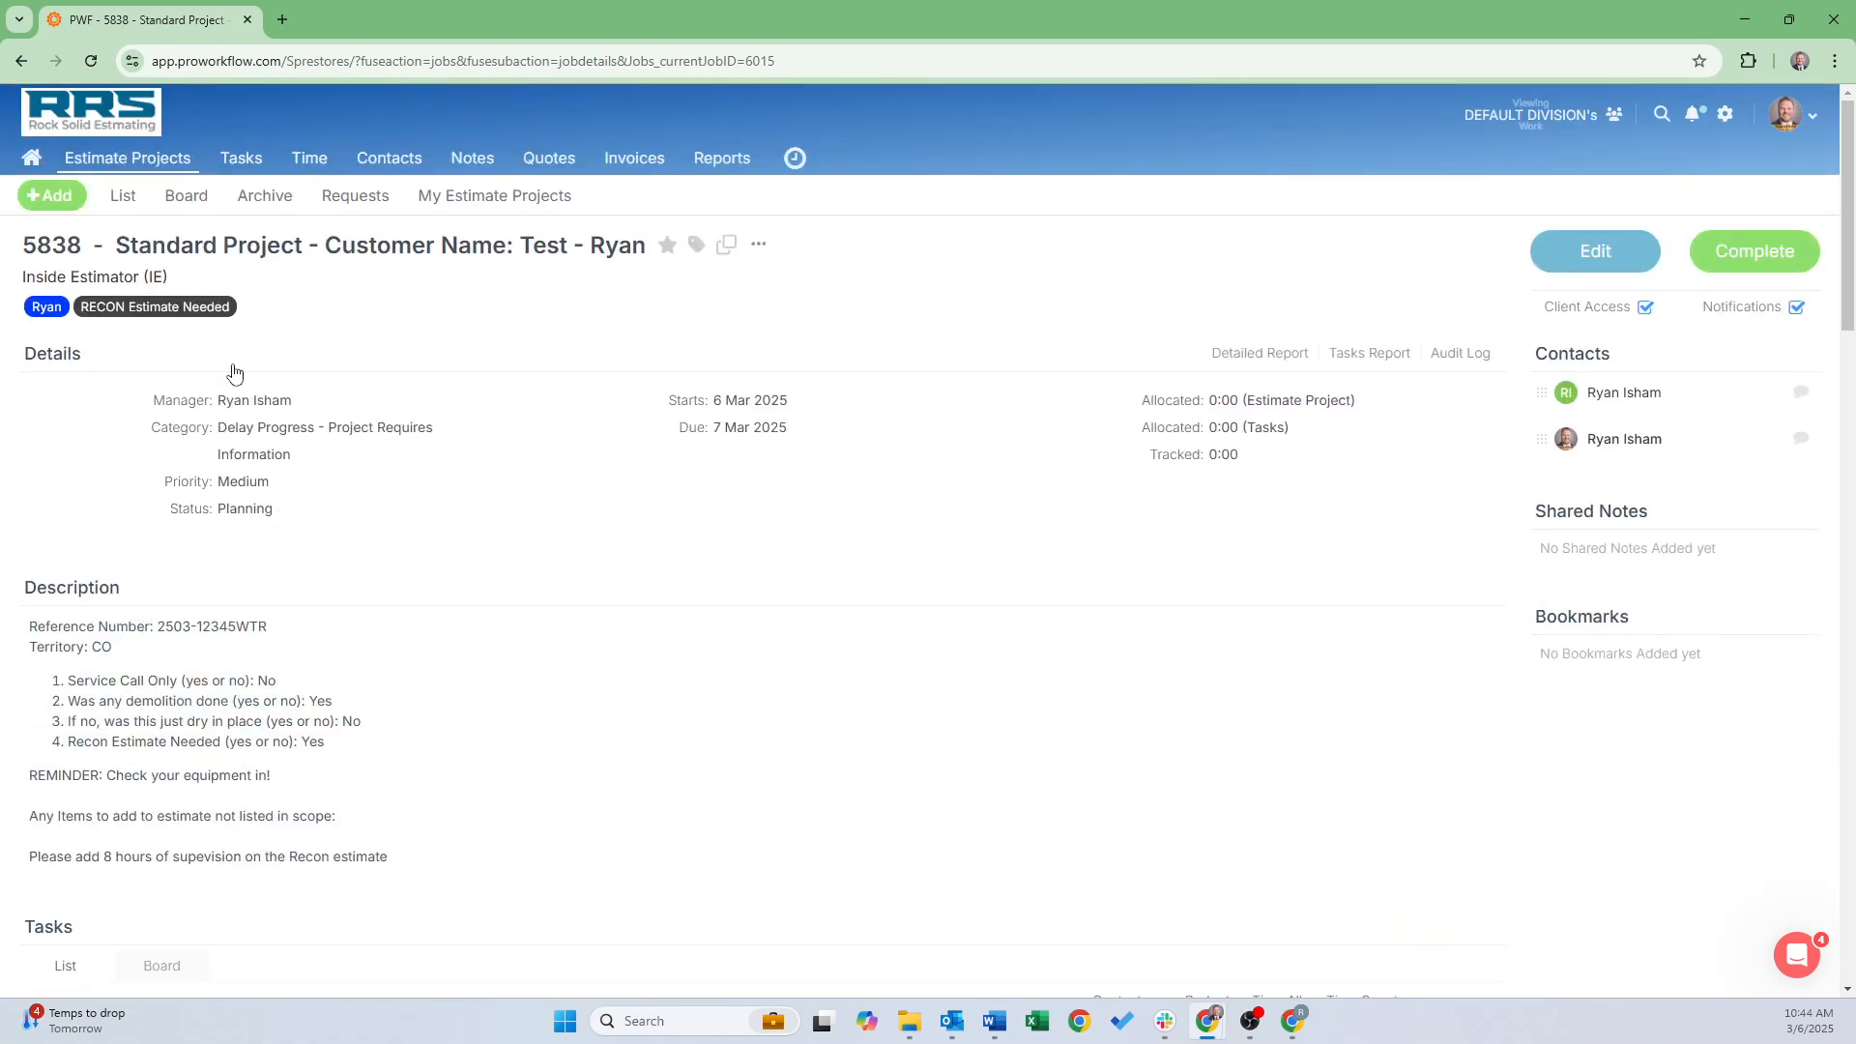
{"action": "left_click", "coordinate": [136, 157]}
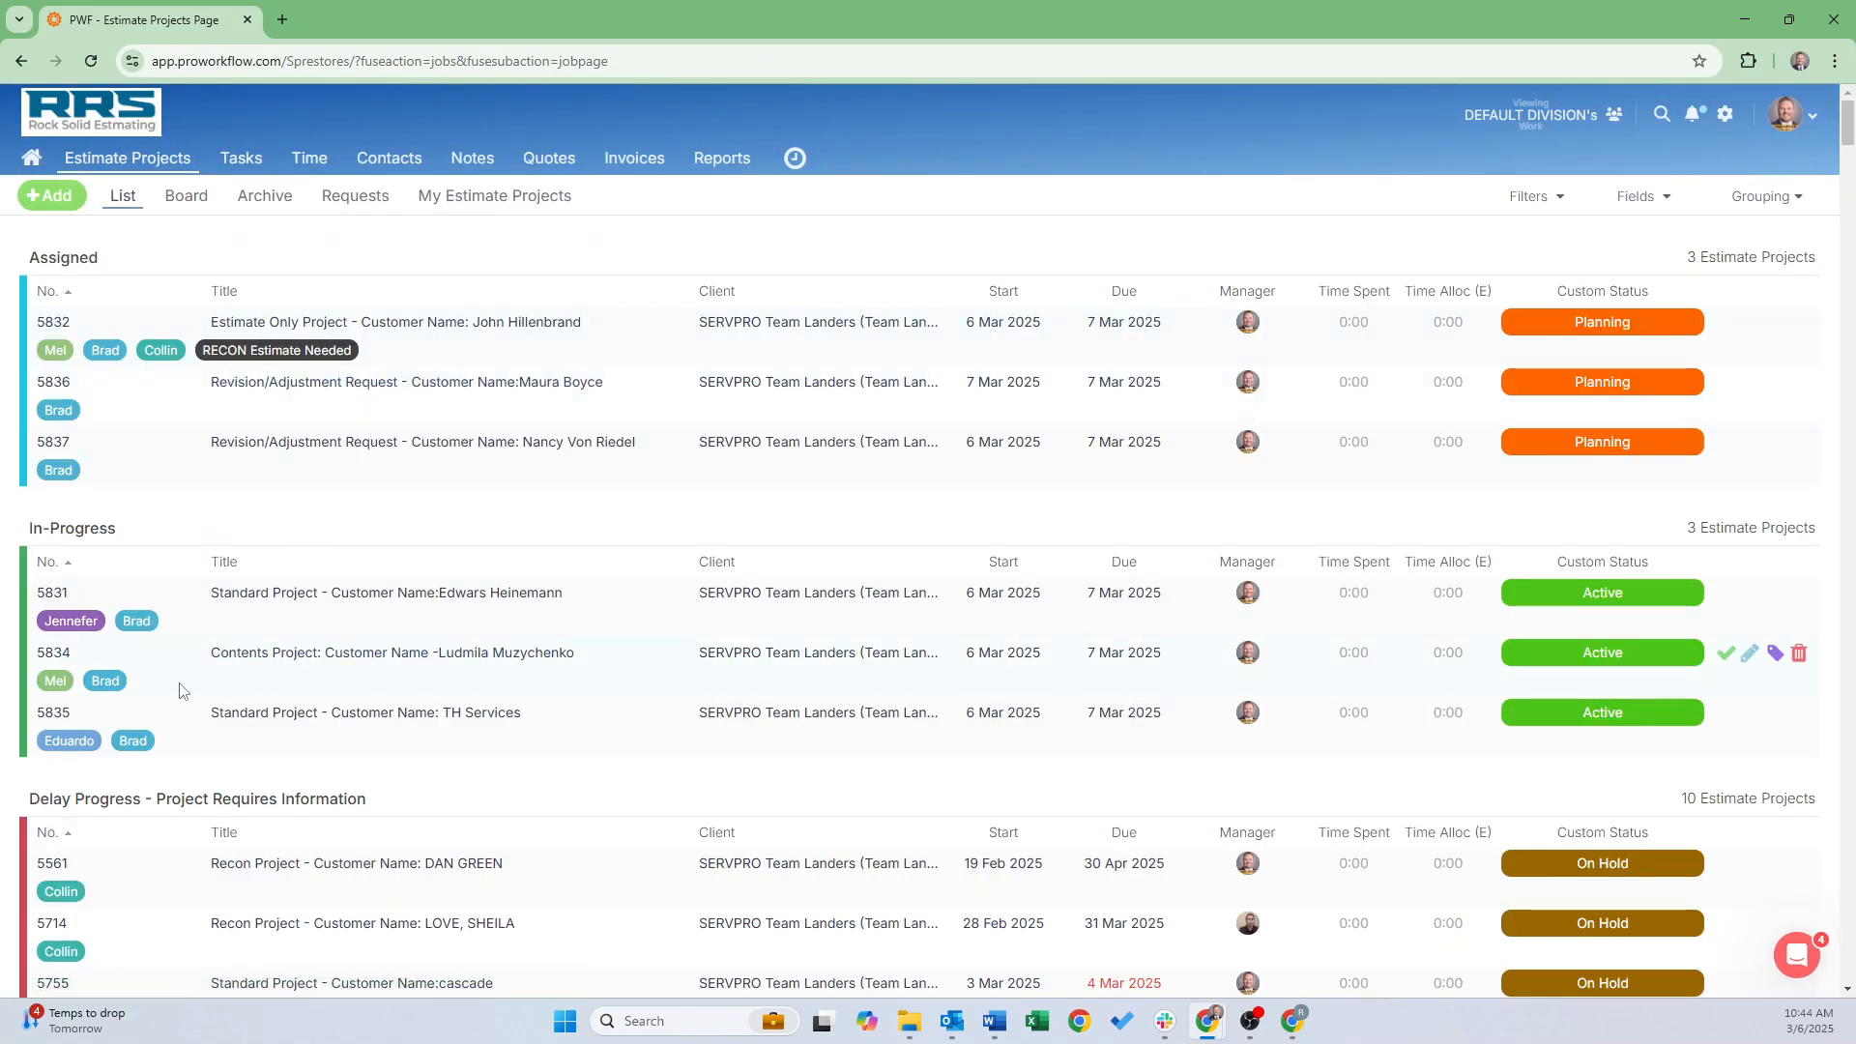
{"action": "scroll", "coordinate": [145, 822], "scroll_direction": "down", "scroll_amount": 7}
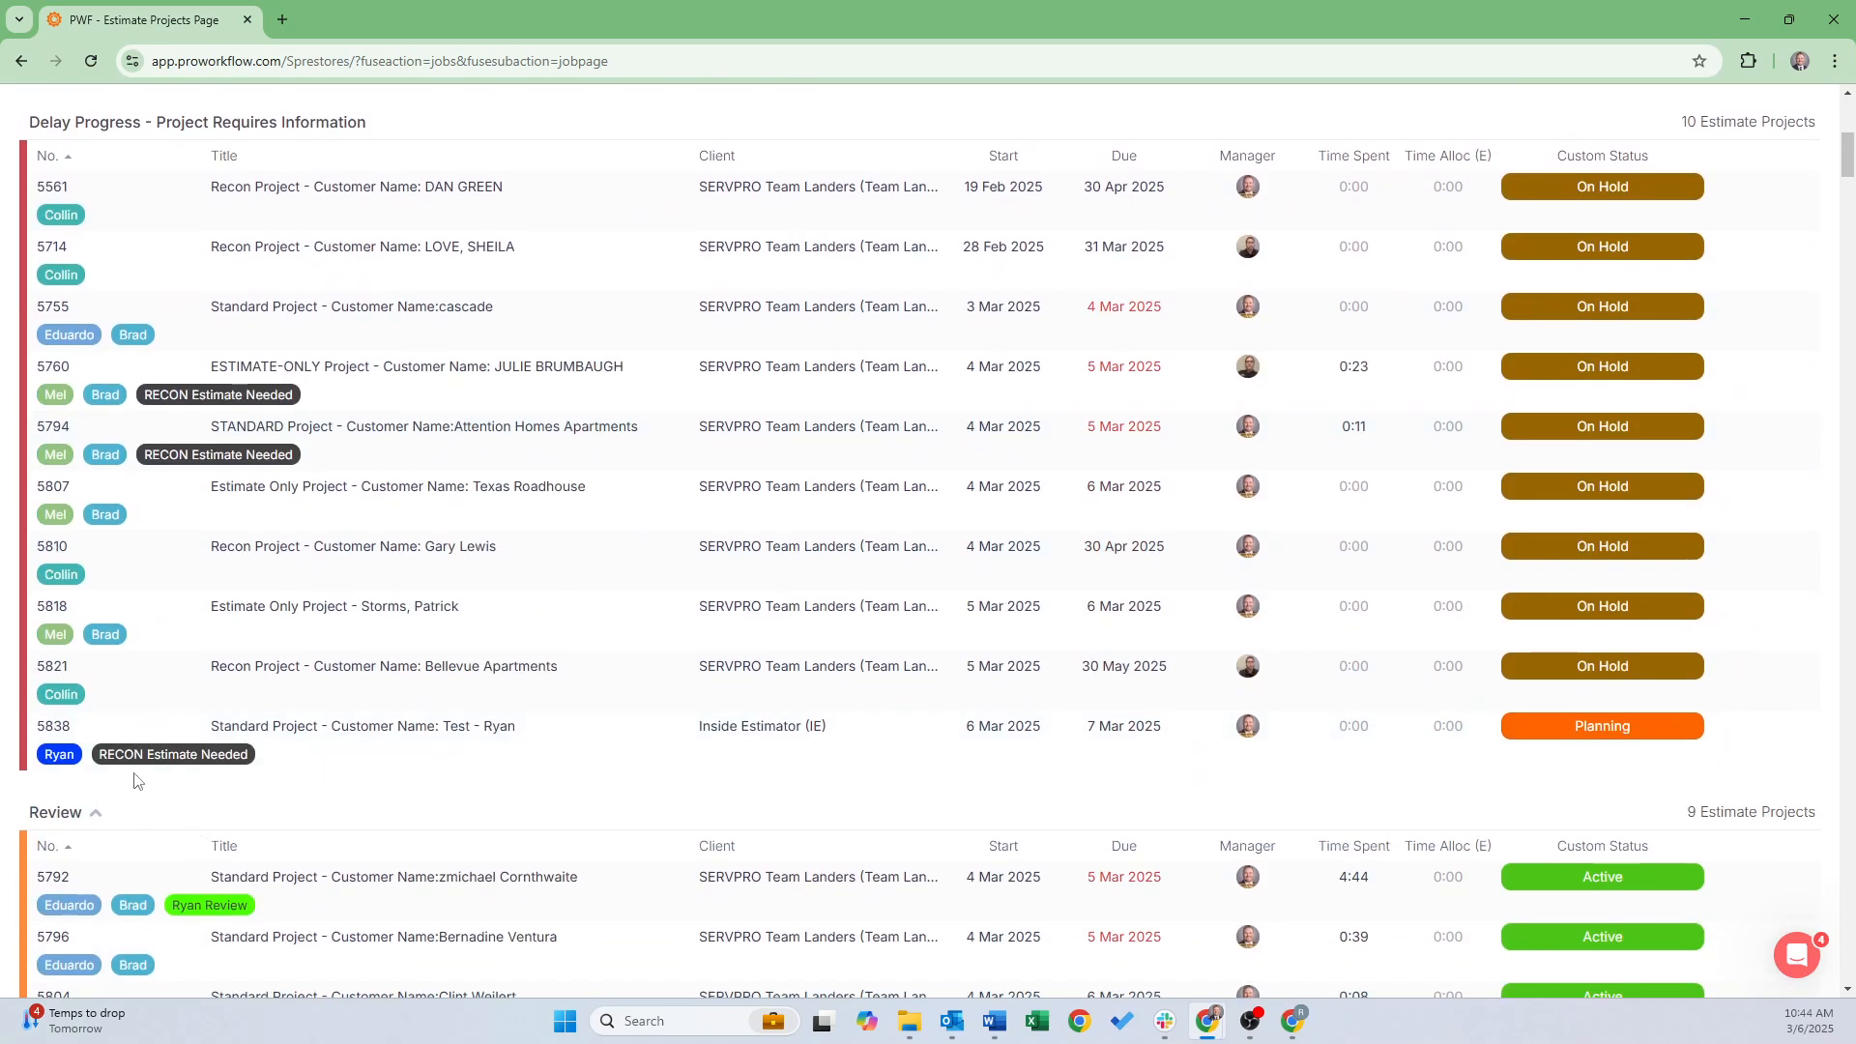
{"action": "left_click_drag", "start_coordinate": [104, 731], "coordinate": [150, 706]}
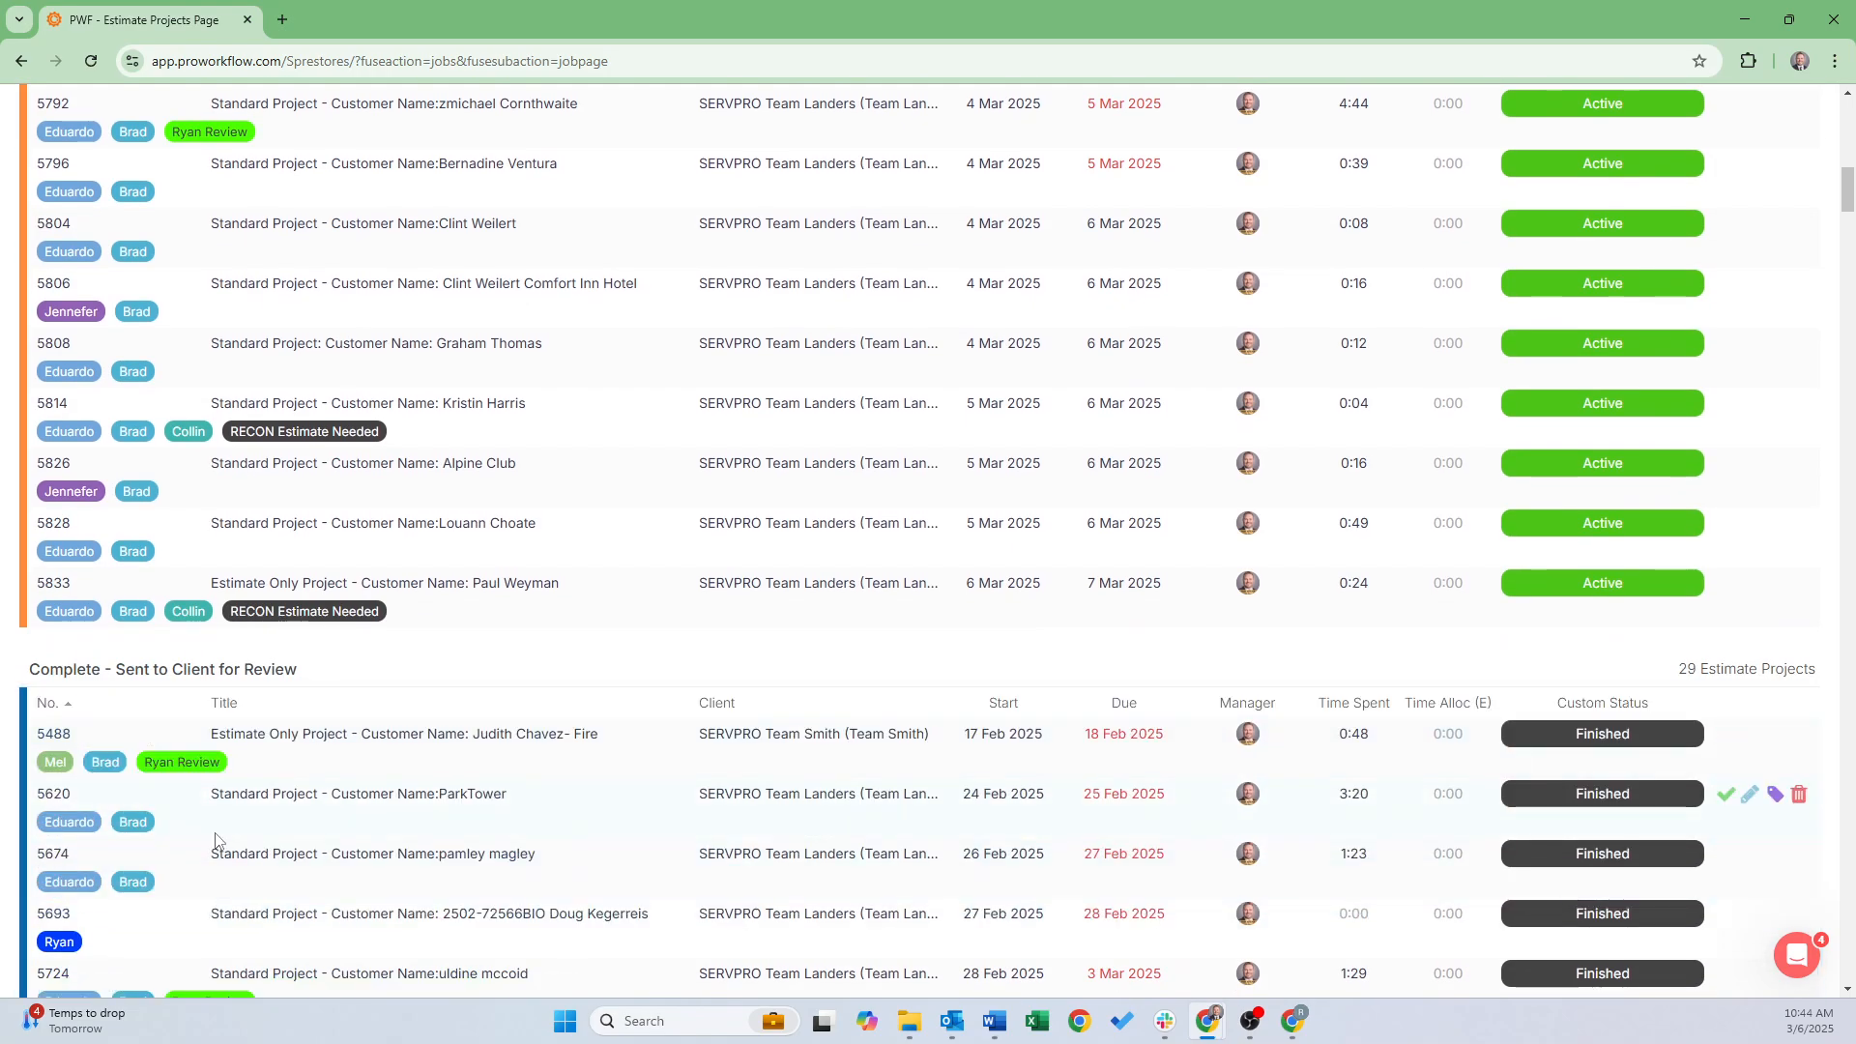
{"action": "scroll", "coordinate": [214, 841], "scroll_direction": "down", "scroll_amount": 20}
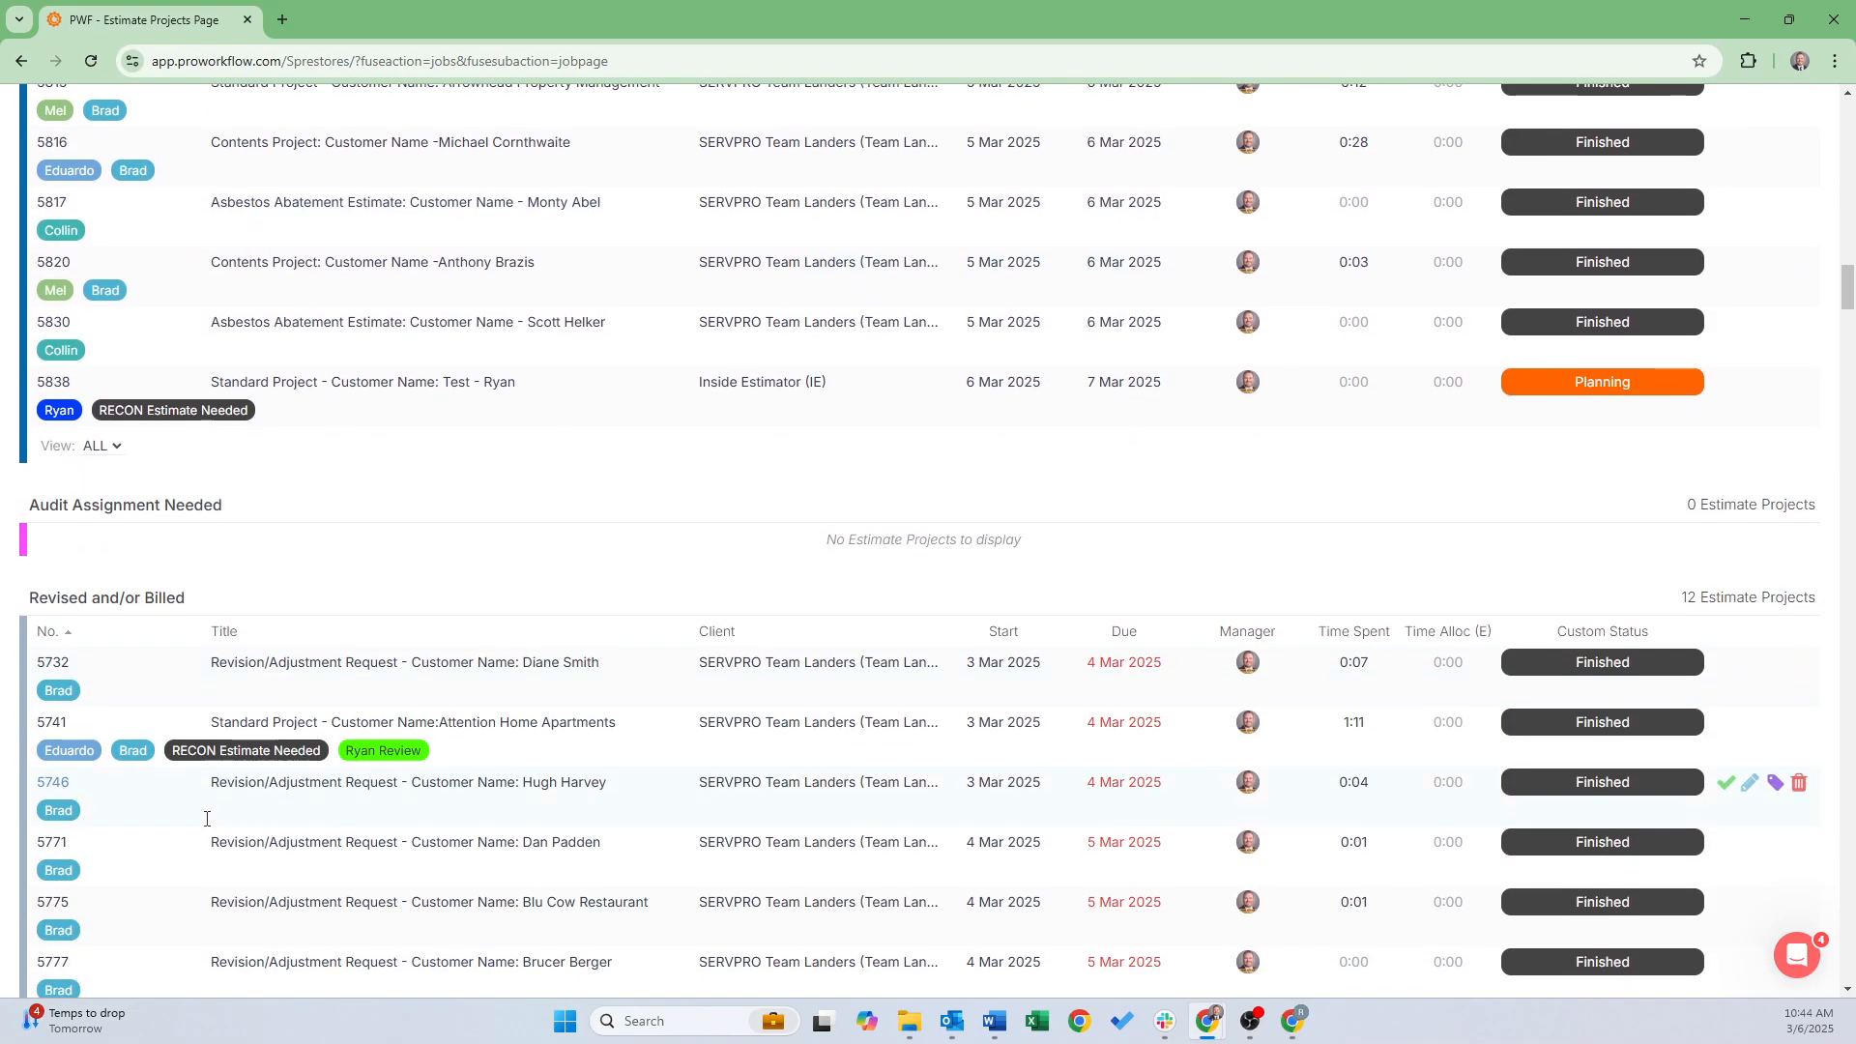
{"action": "left_click", "coordinate": [321, 384]}
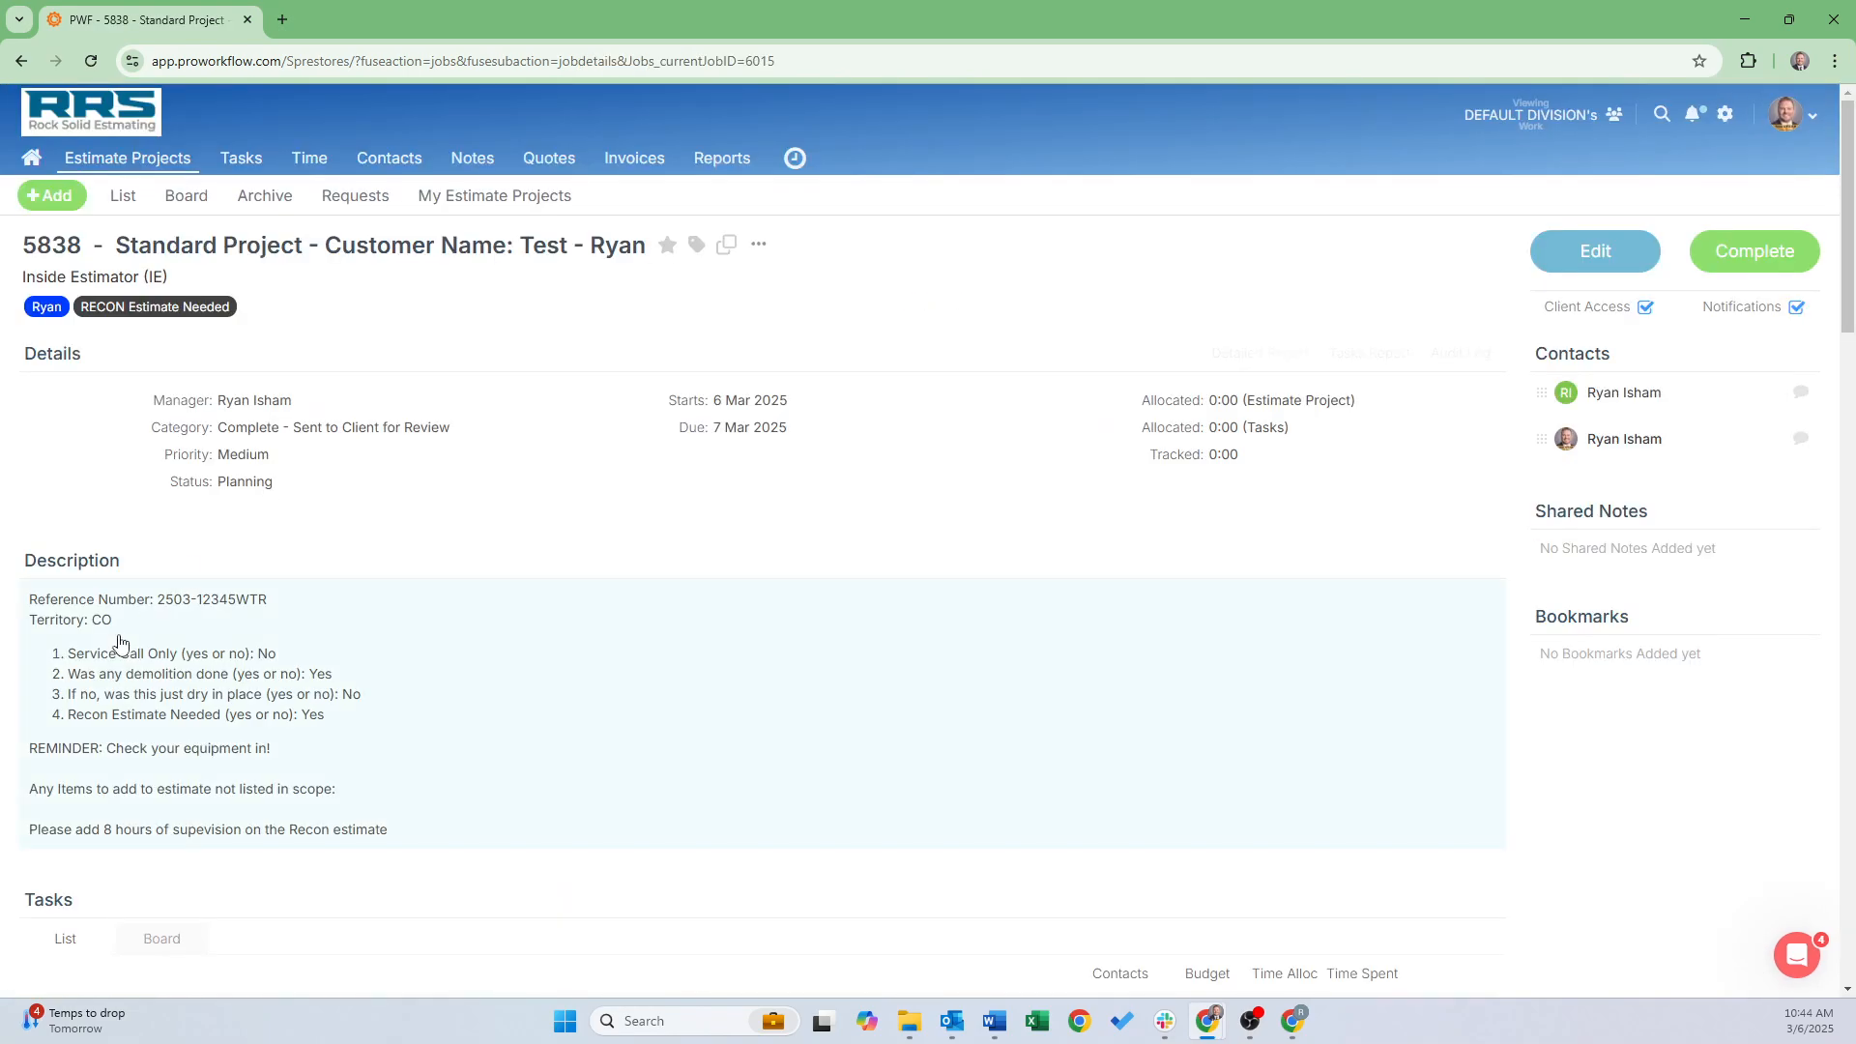
Mark tasks 2 and 3 of project 5838 as complete
{"action": "scroll", "coordinate": [124, 677], "scroll_direction": "down", "scroll_amount": 3}
{"action": "scroll", "coordinate": [123, 696], "scroll_direction": "down", "scroll_amount": 2}
{"action": "left_click", "coordinate": [50, 562]}
{"action": "left_click", "coordinate": [50, 595]}
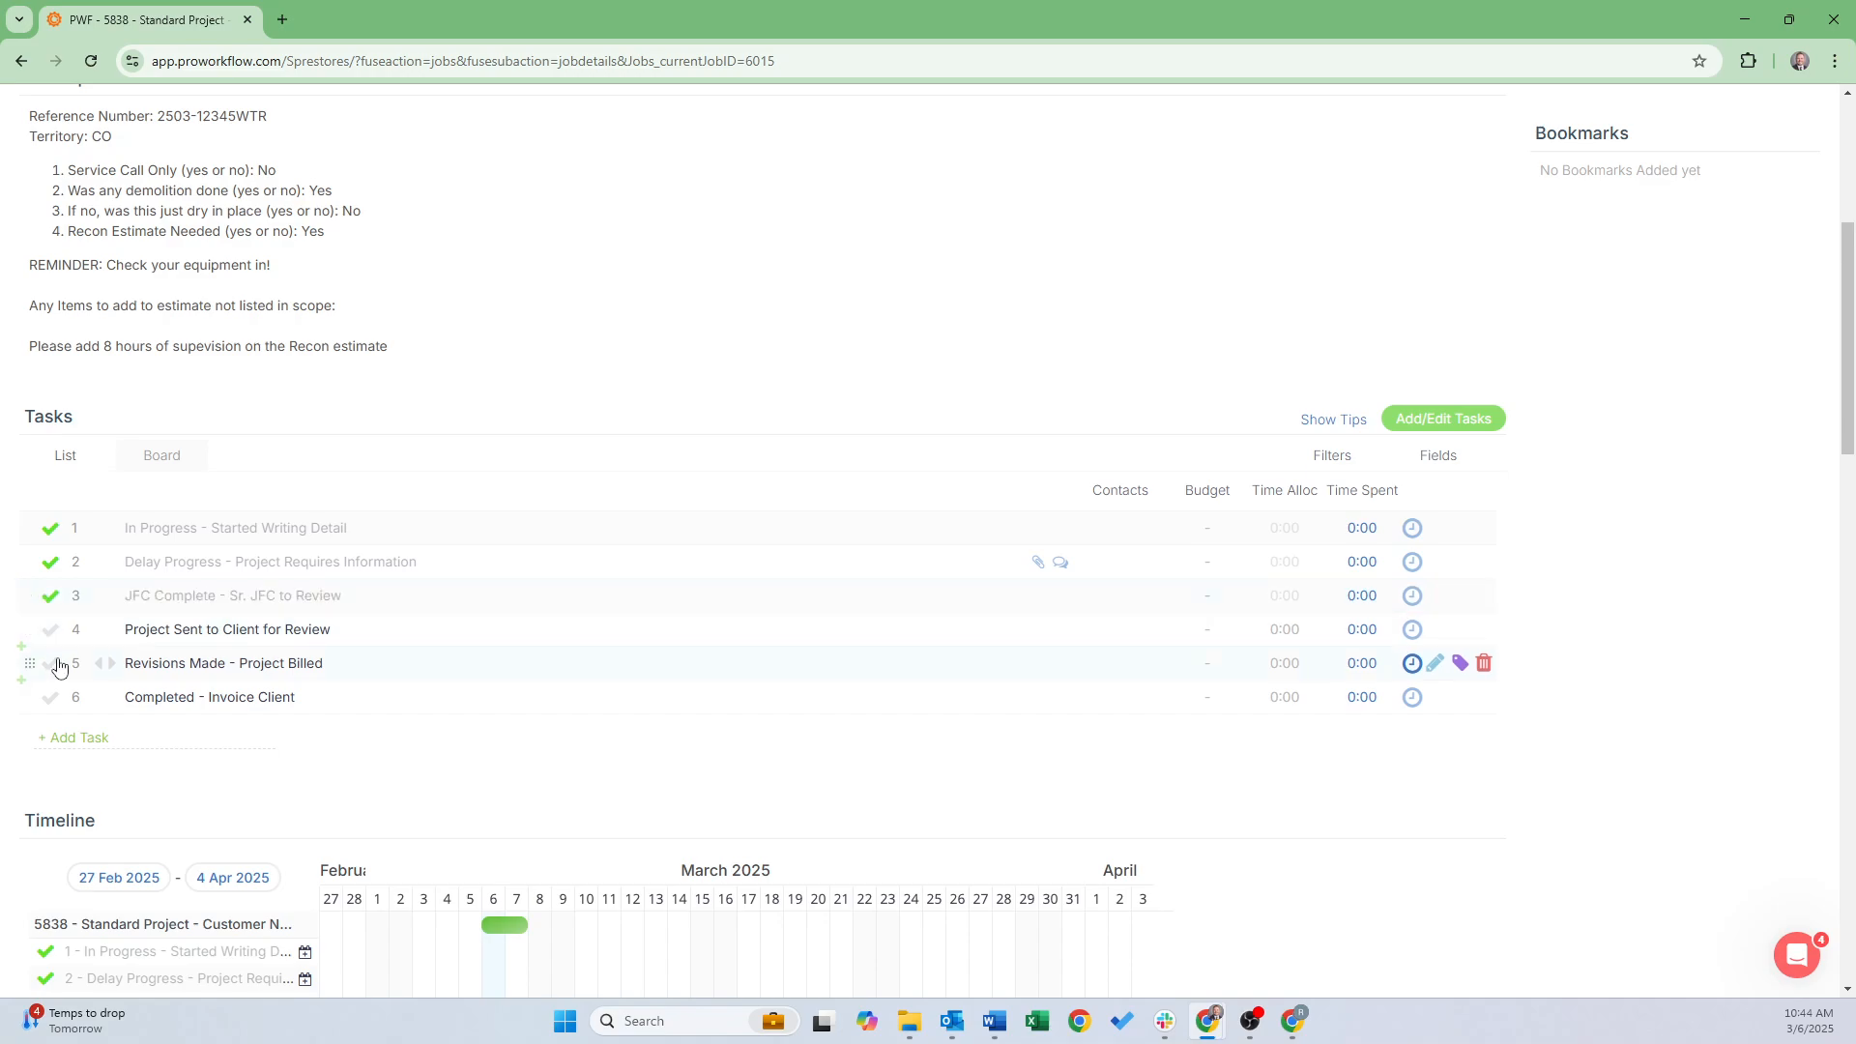
On the Project Sent to Client for Review task, write a comment mentioning a team member about revisions
{"action": "left_click", "coordinate": [118, 636]}
{"action": "left_click", "coordinate": [180, 663]}
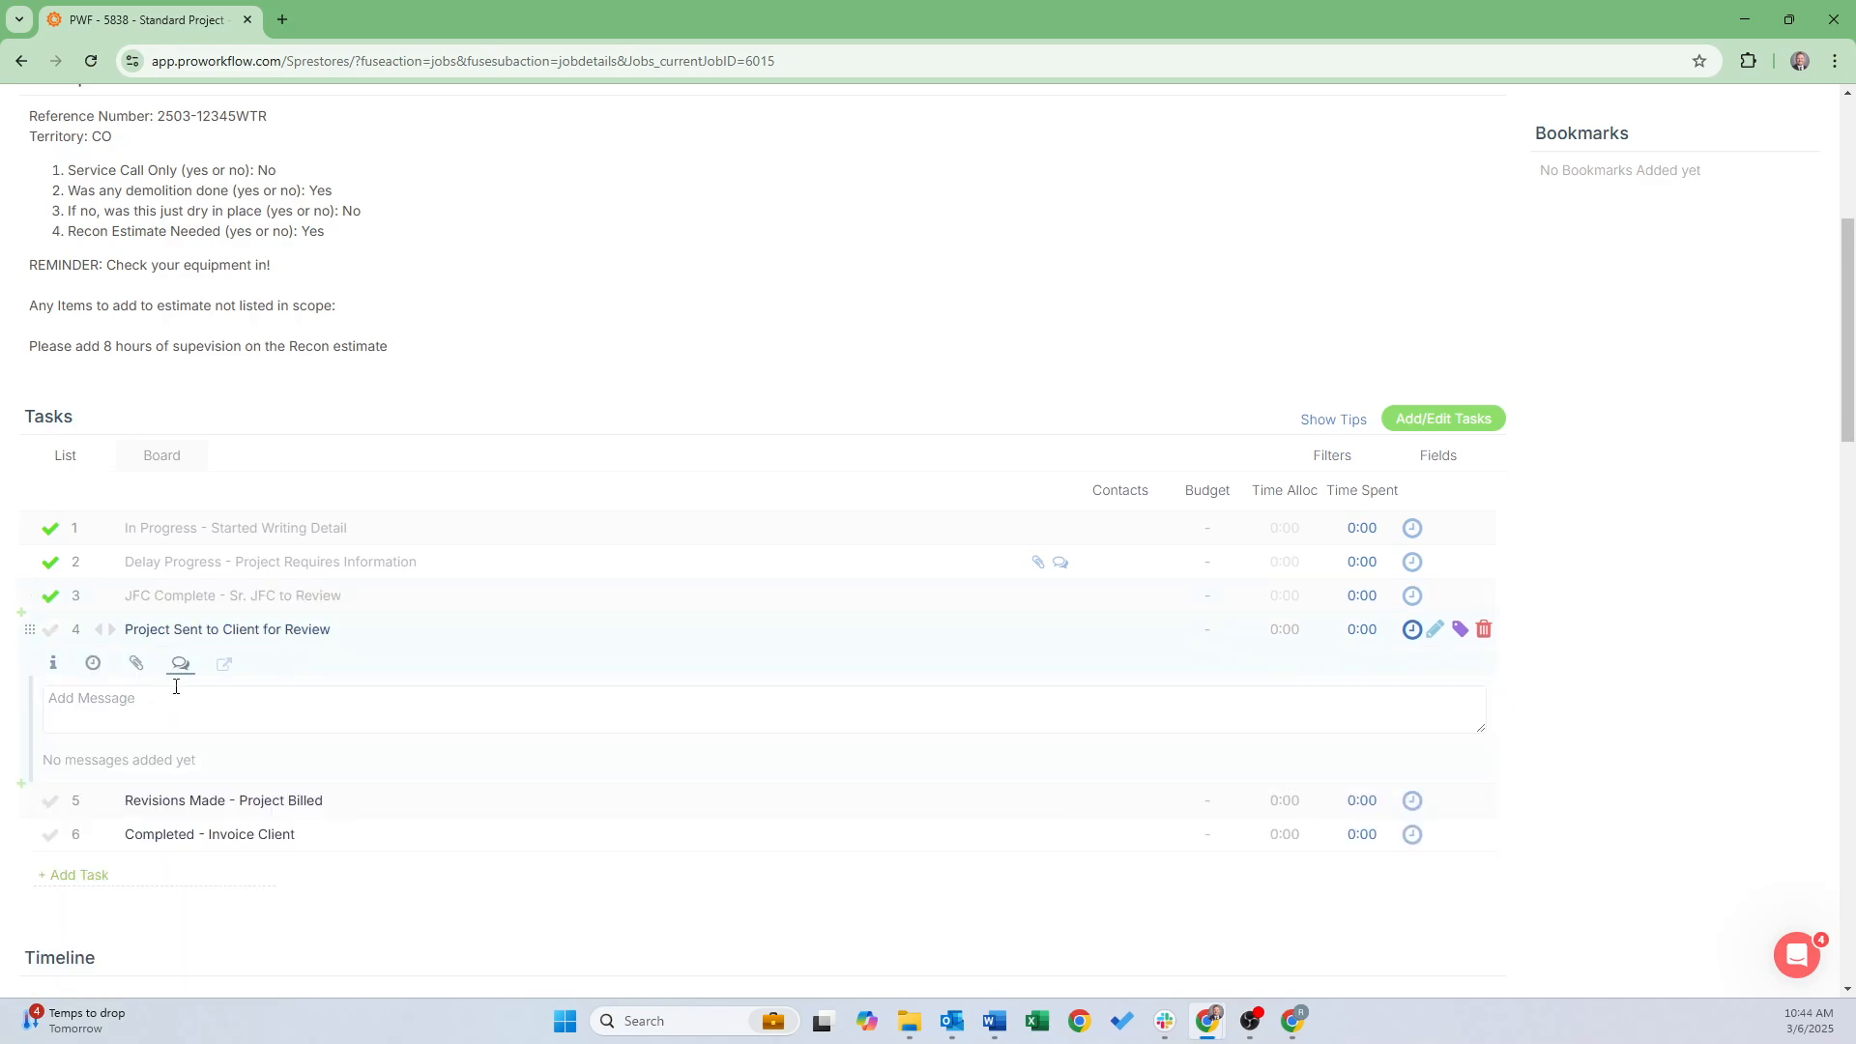
{"action": "type", "text": "@"}
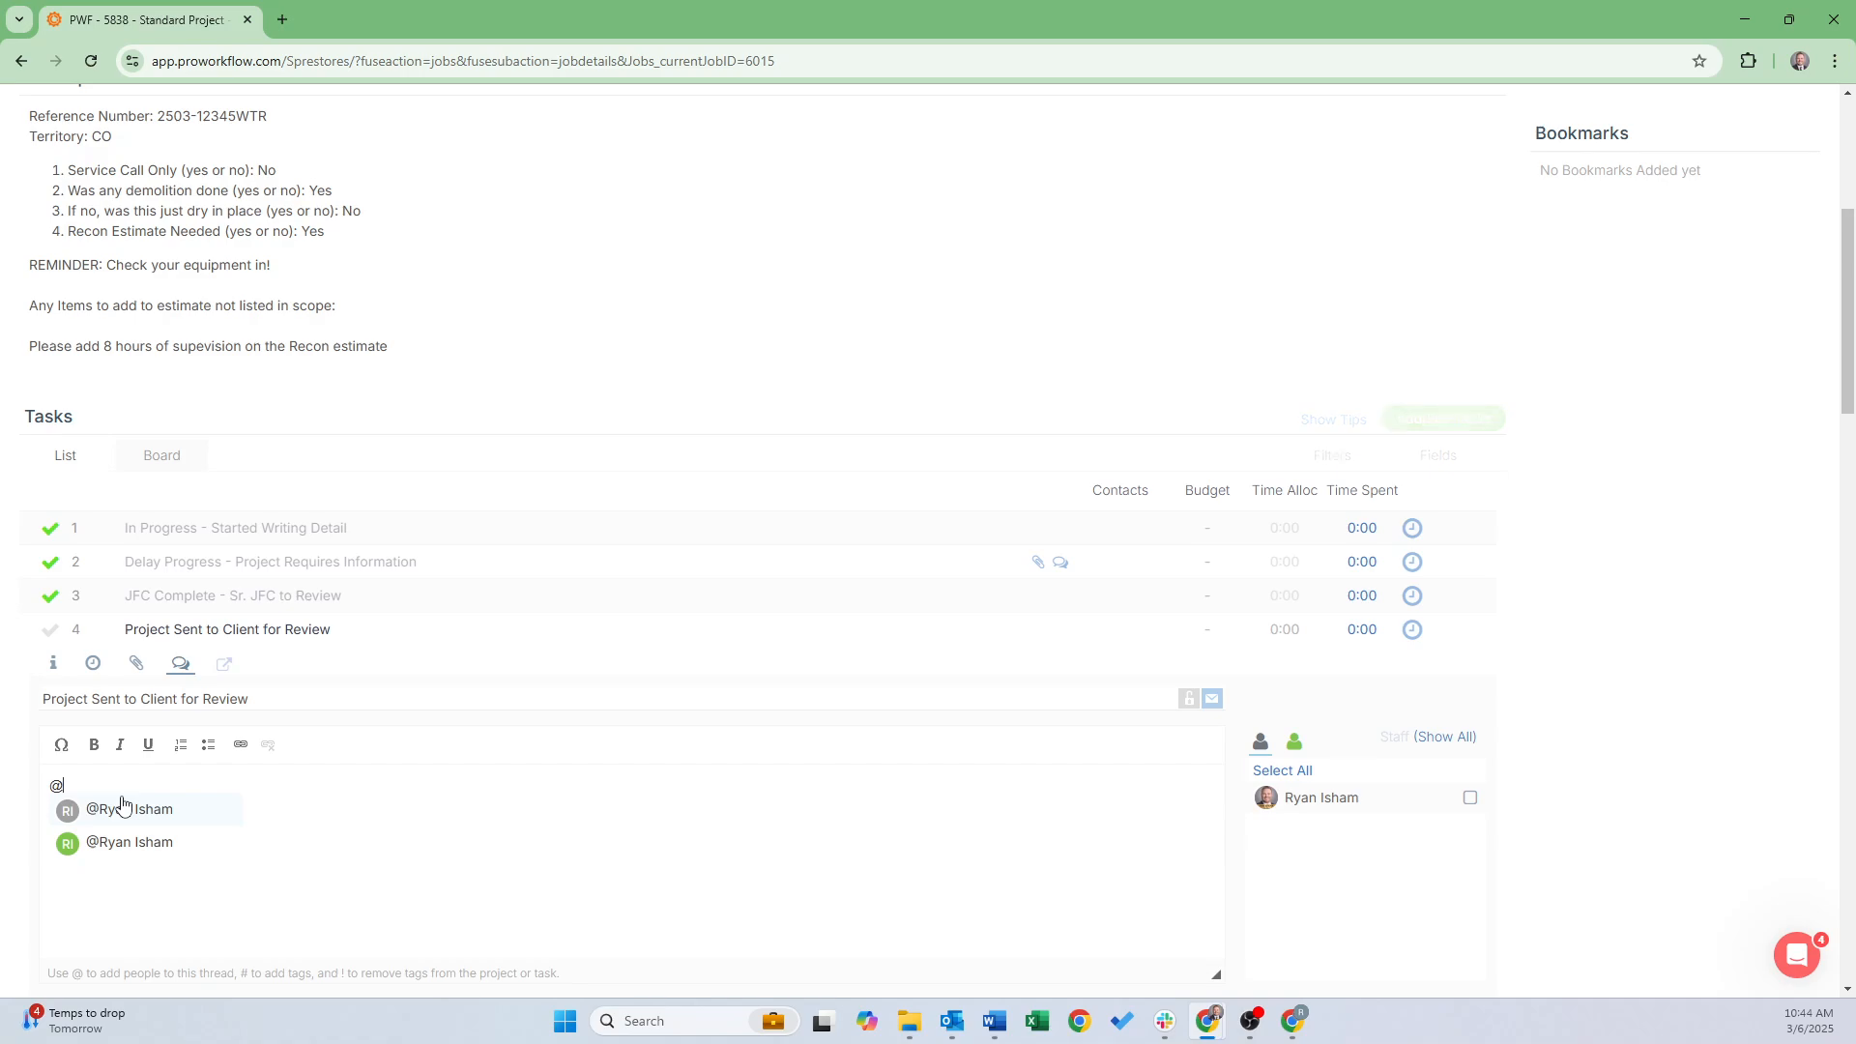
{"action": "left_click", "coordinate": [132, 843]}
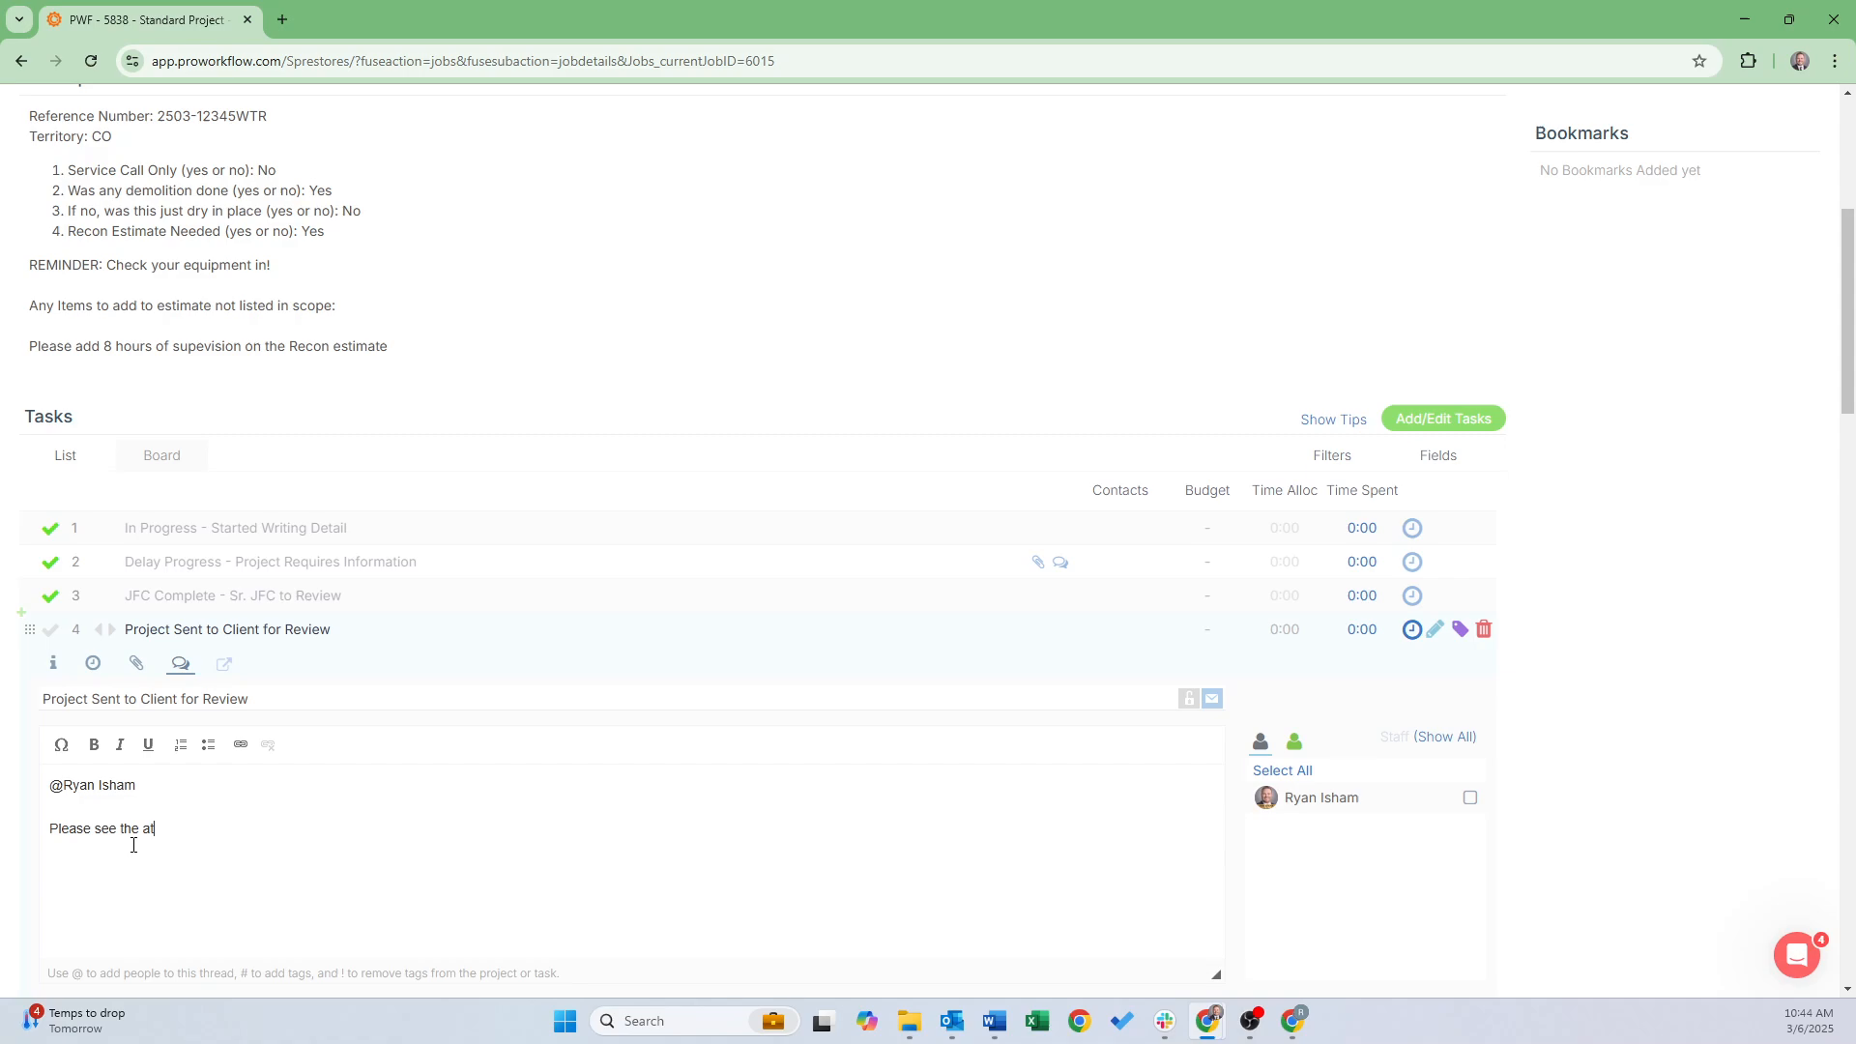
{"action": "type", "text": "r your review. Please let us know if you need any revisions."}
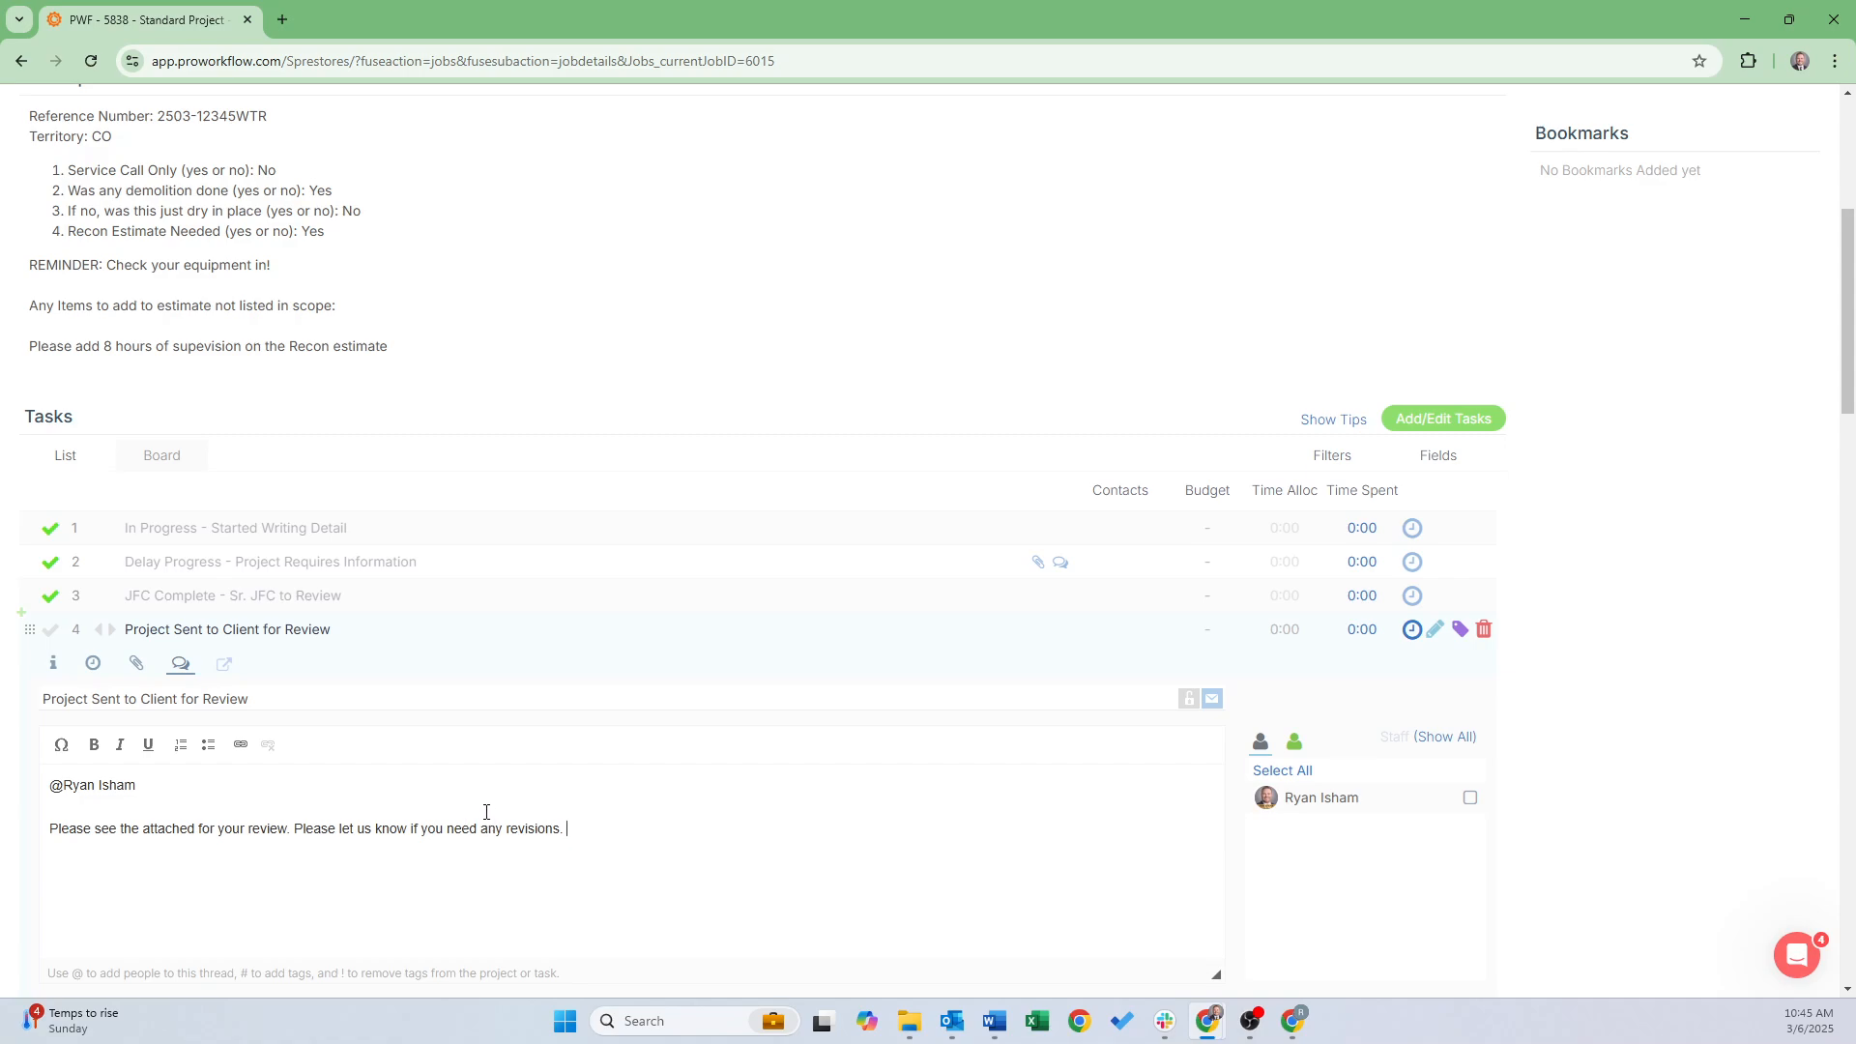
Attach 2401-52510EN-1_FINAL_DRAFT_CAR to the comment and send it
{"action": "scroll", "coordinate": [482, 826], "scroll_direction": "down", "scroll_amount": 1}
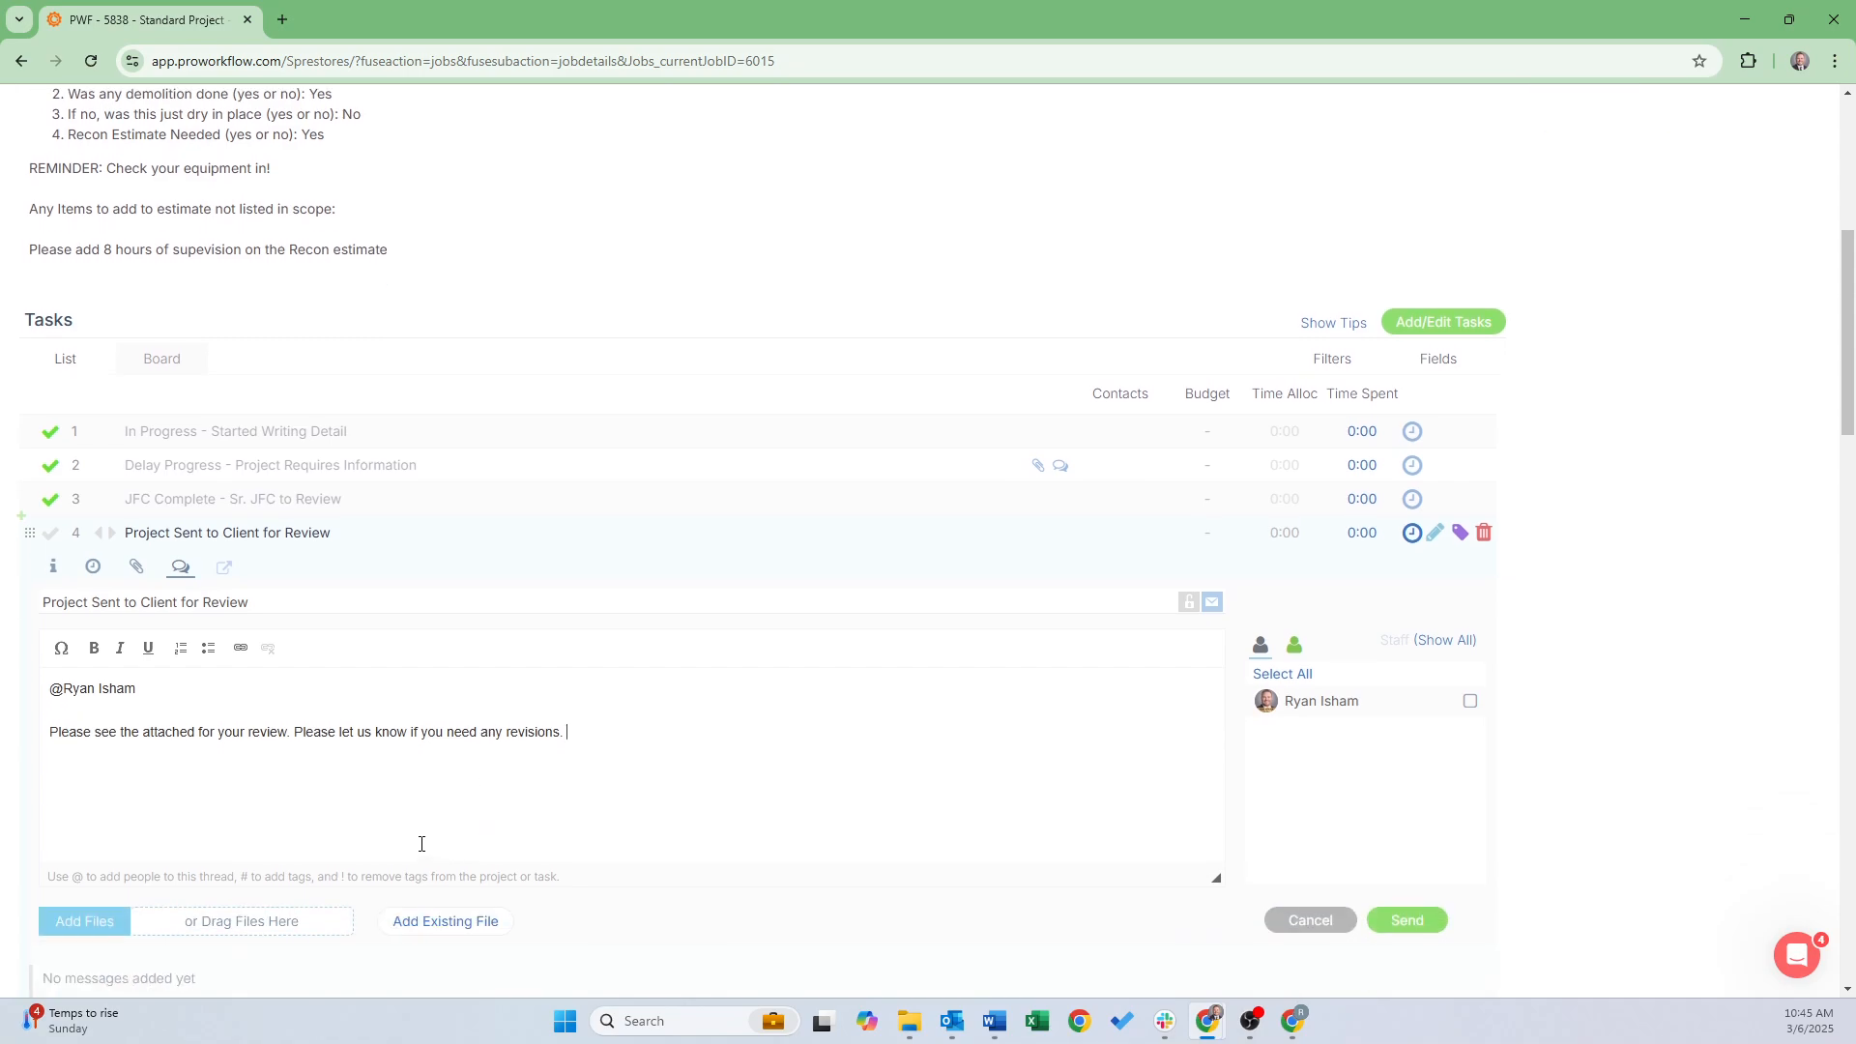
{"action": "left_click", "coordinate": [85, 921]}
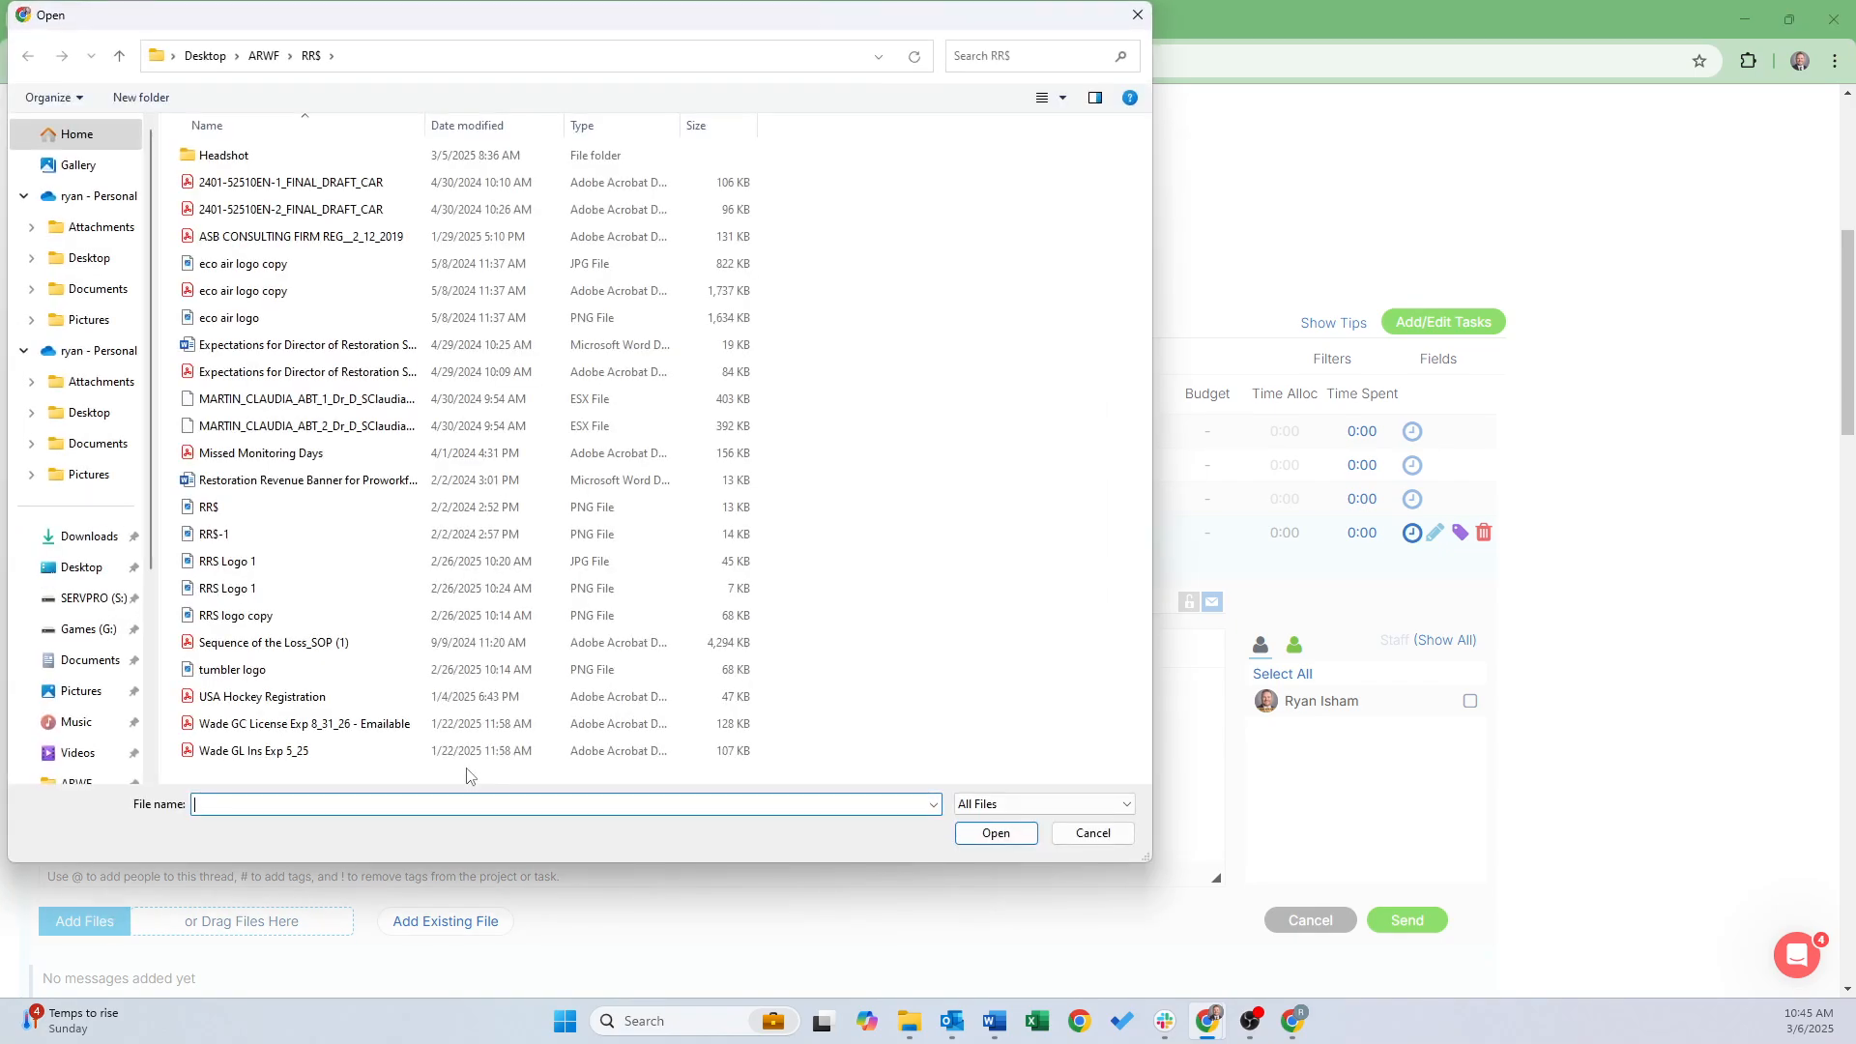
{"action": "left_click", "coordinate": [290, 182]}
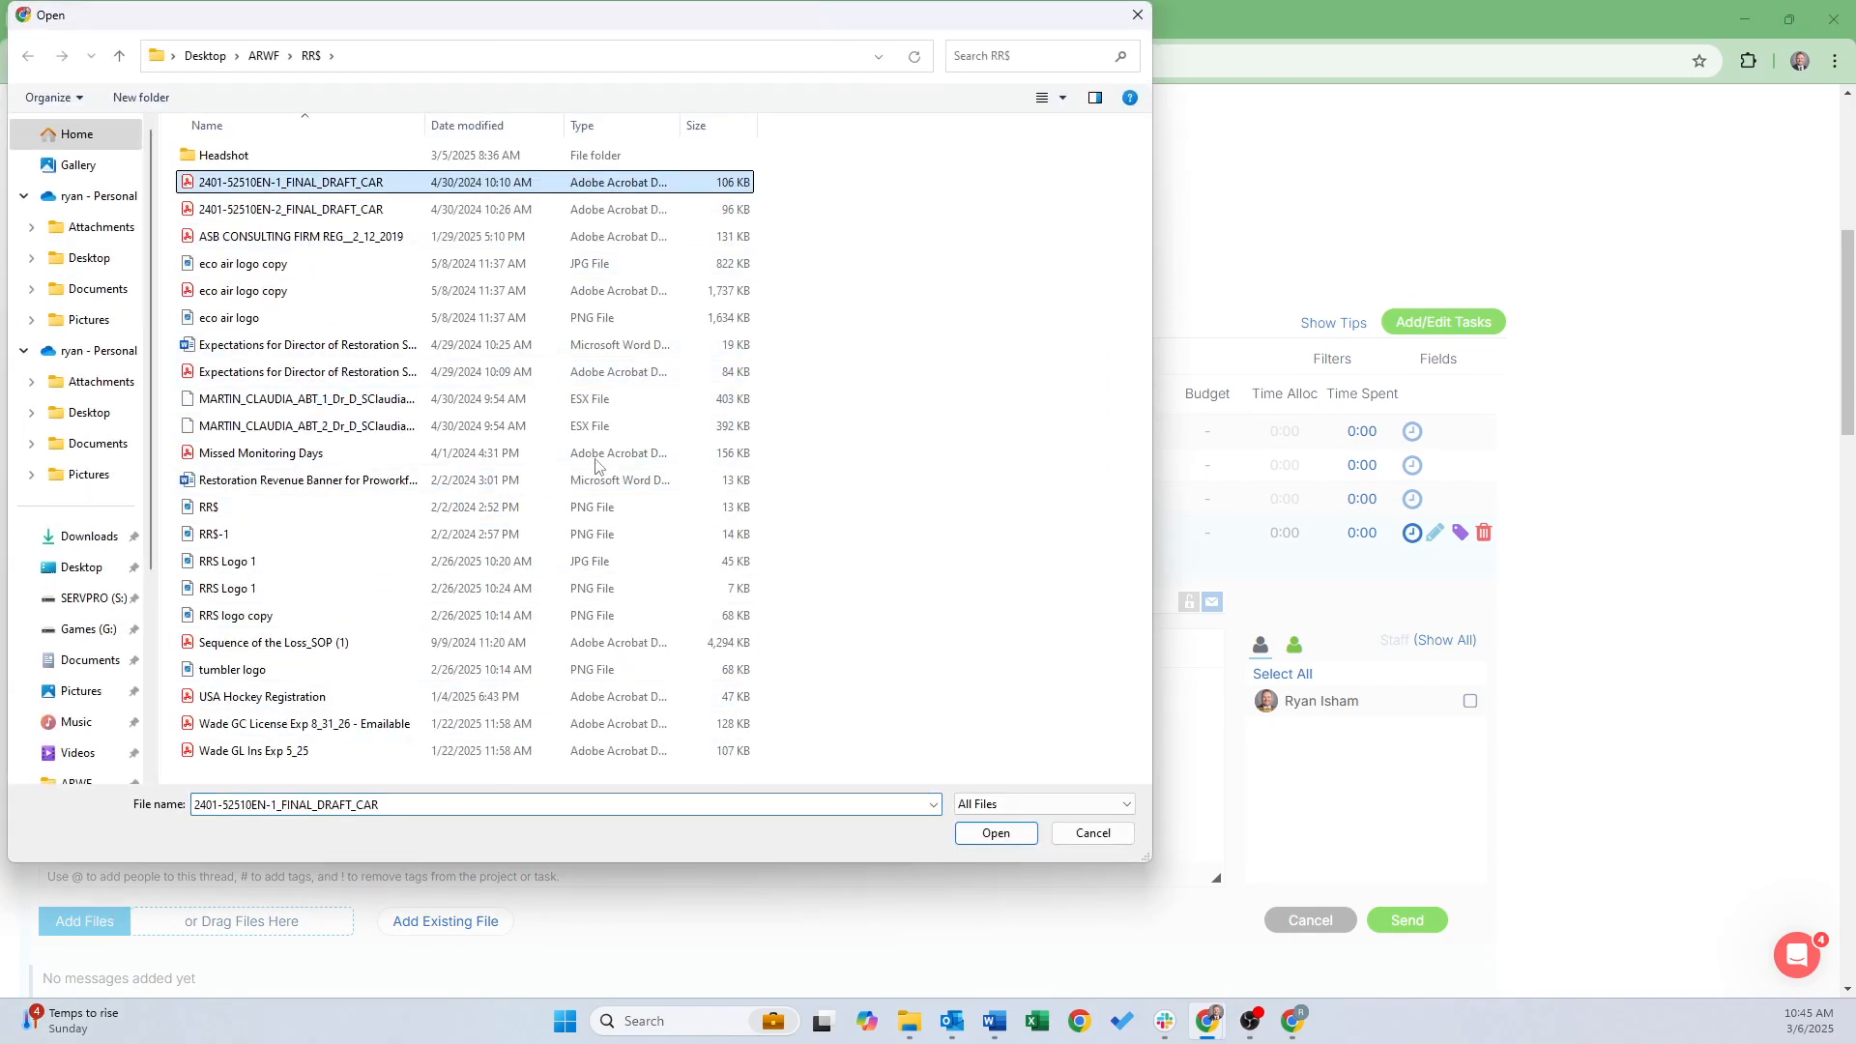
{"action": "left_click", "coordinate": [1001, 833]}
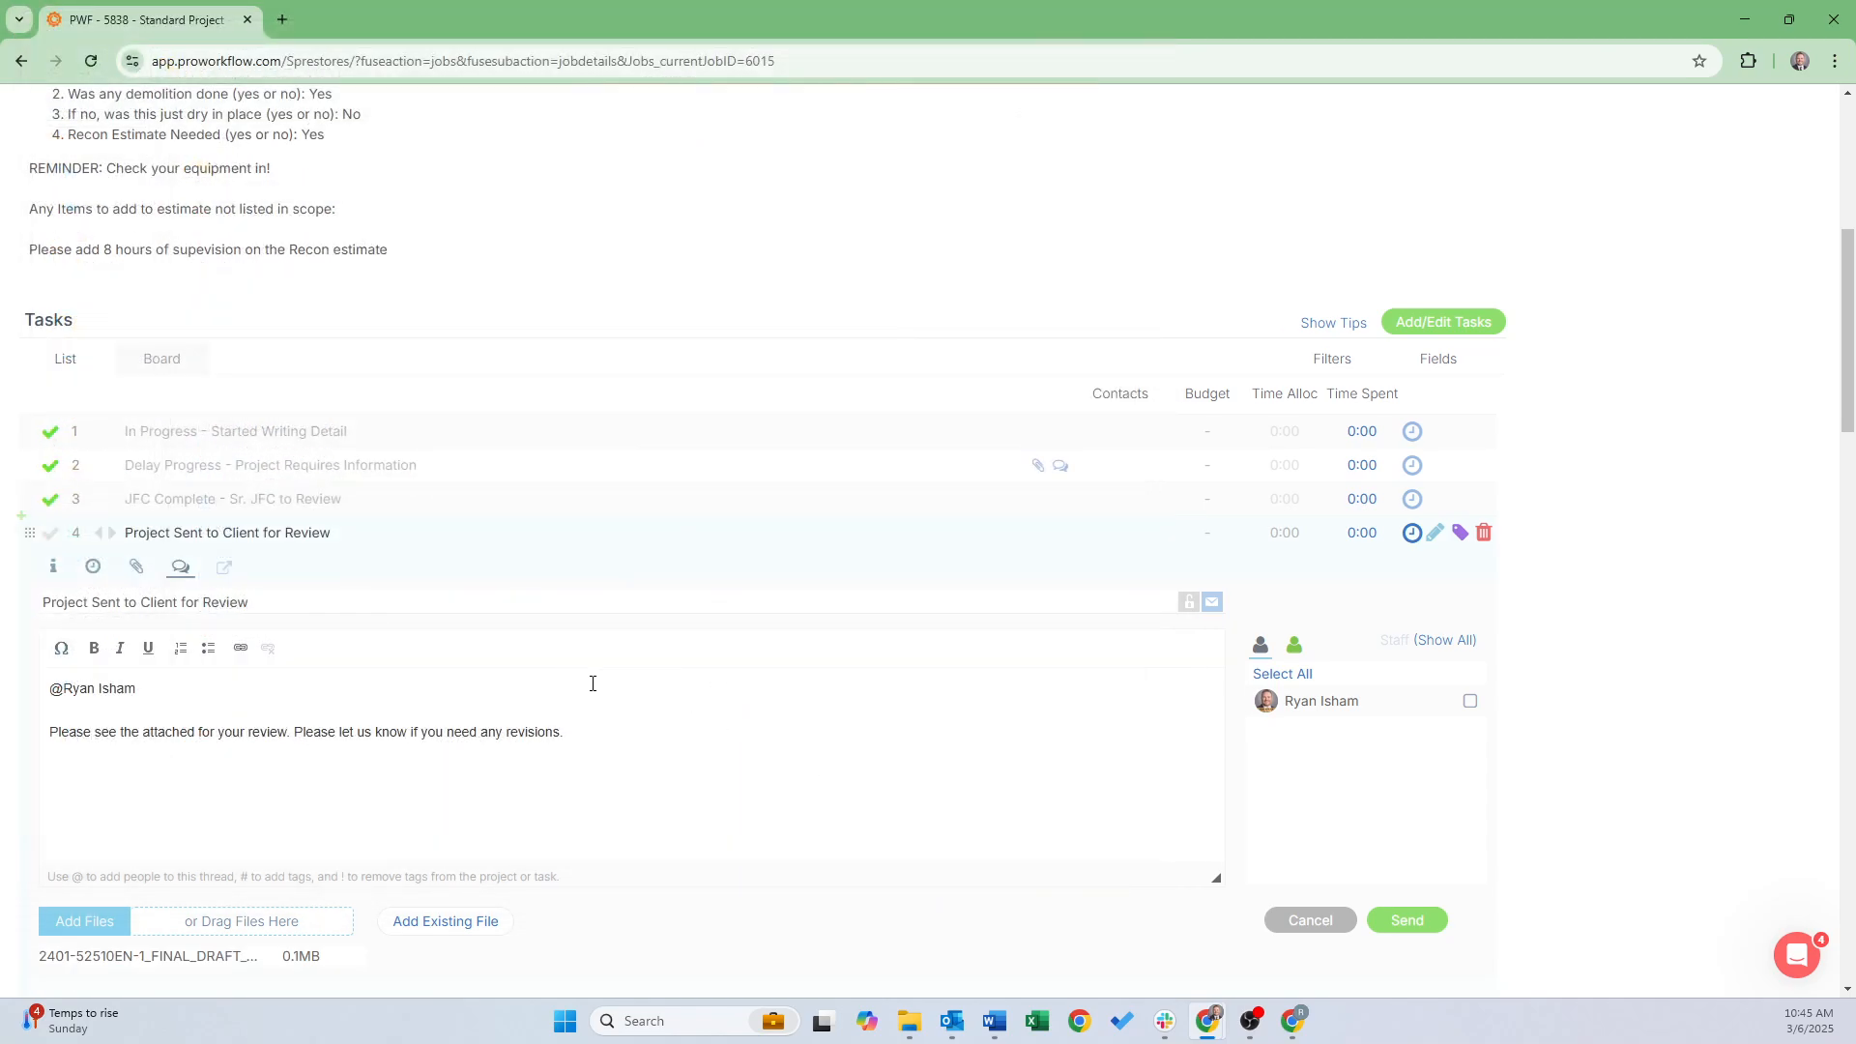
{"action": "scroll", "coordinate": [593, 684], "scroll_direction": "down", "scroll_amount": 2}
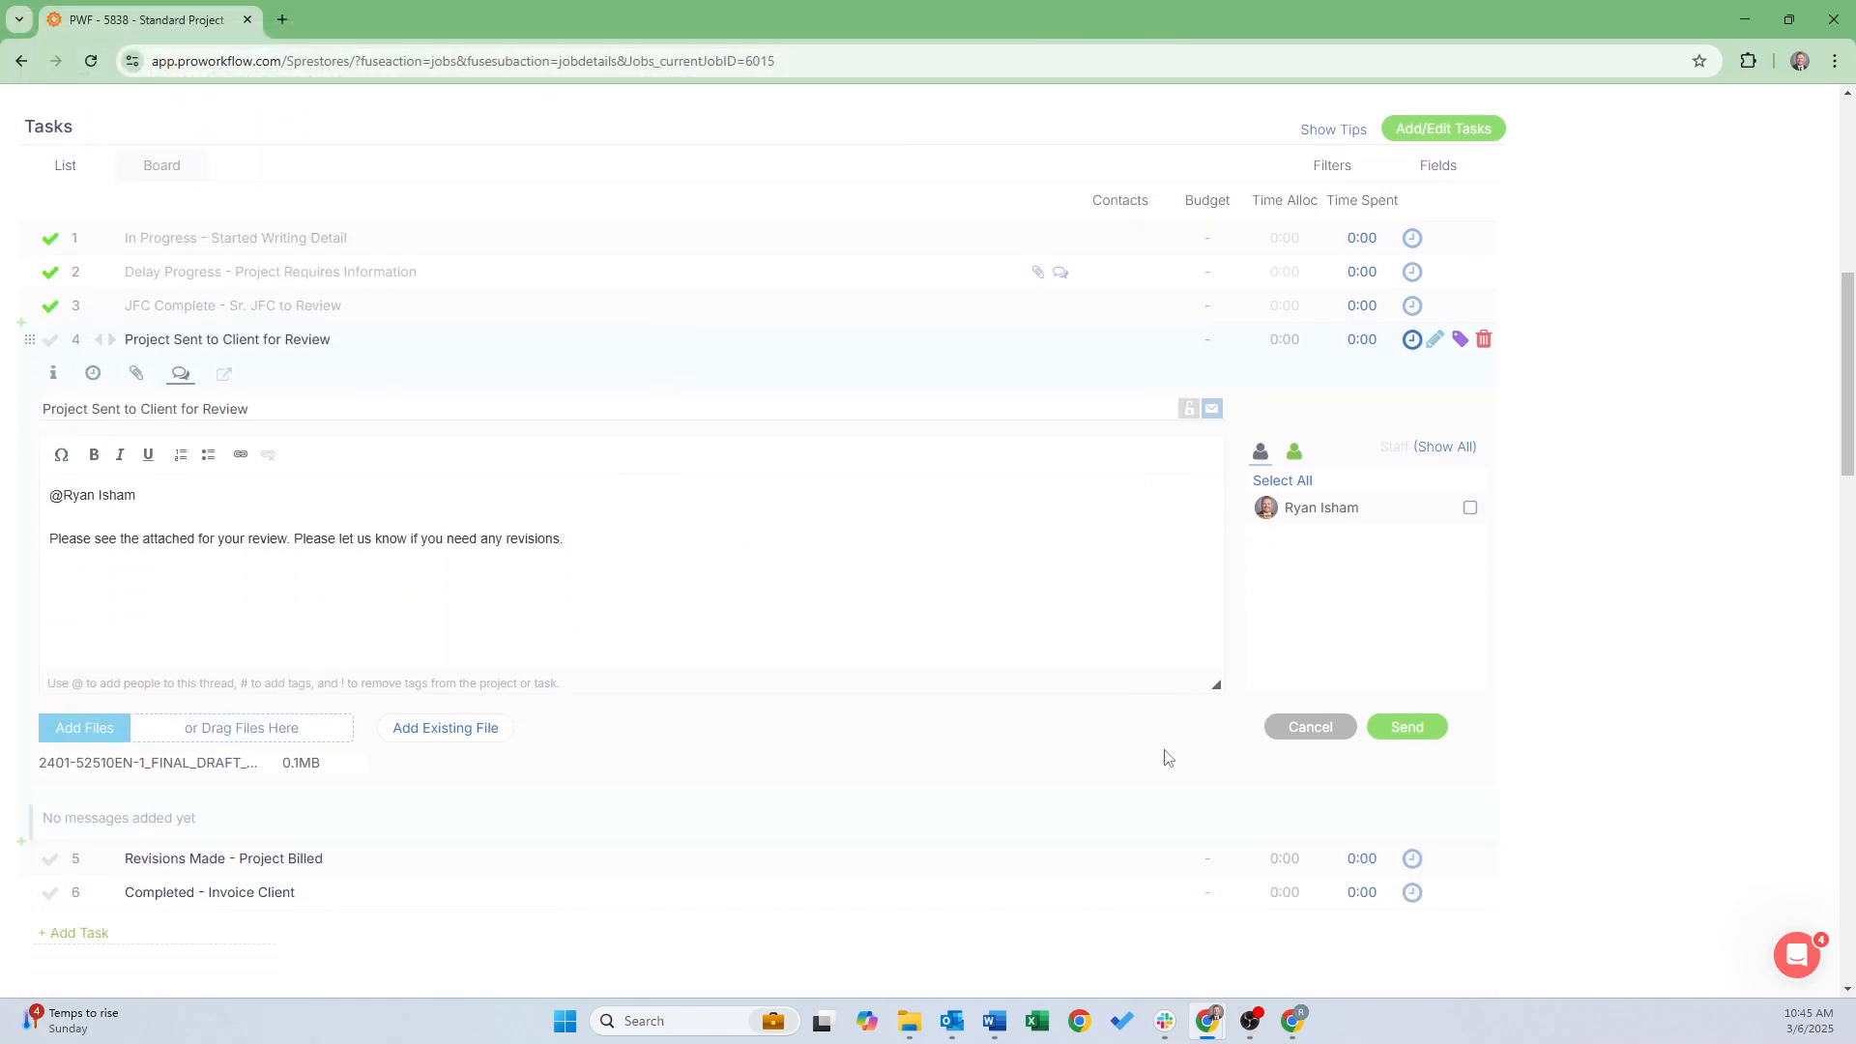
{"action": "left_click", "coordinate": [1413, 728]}
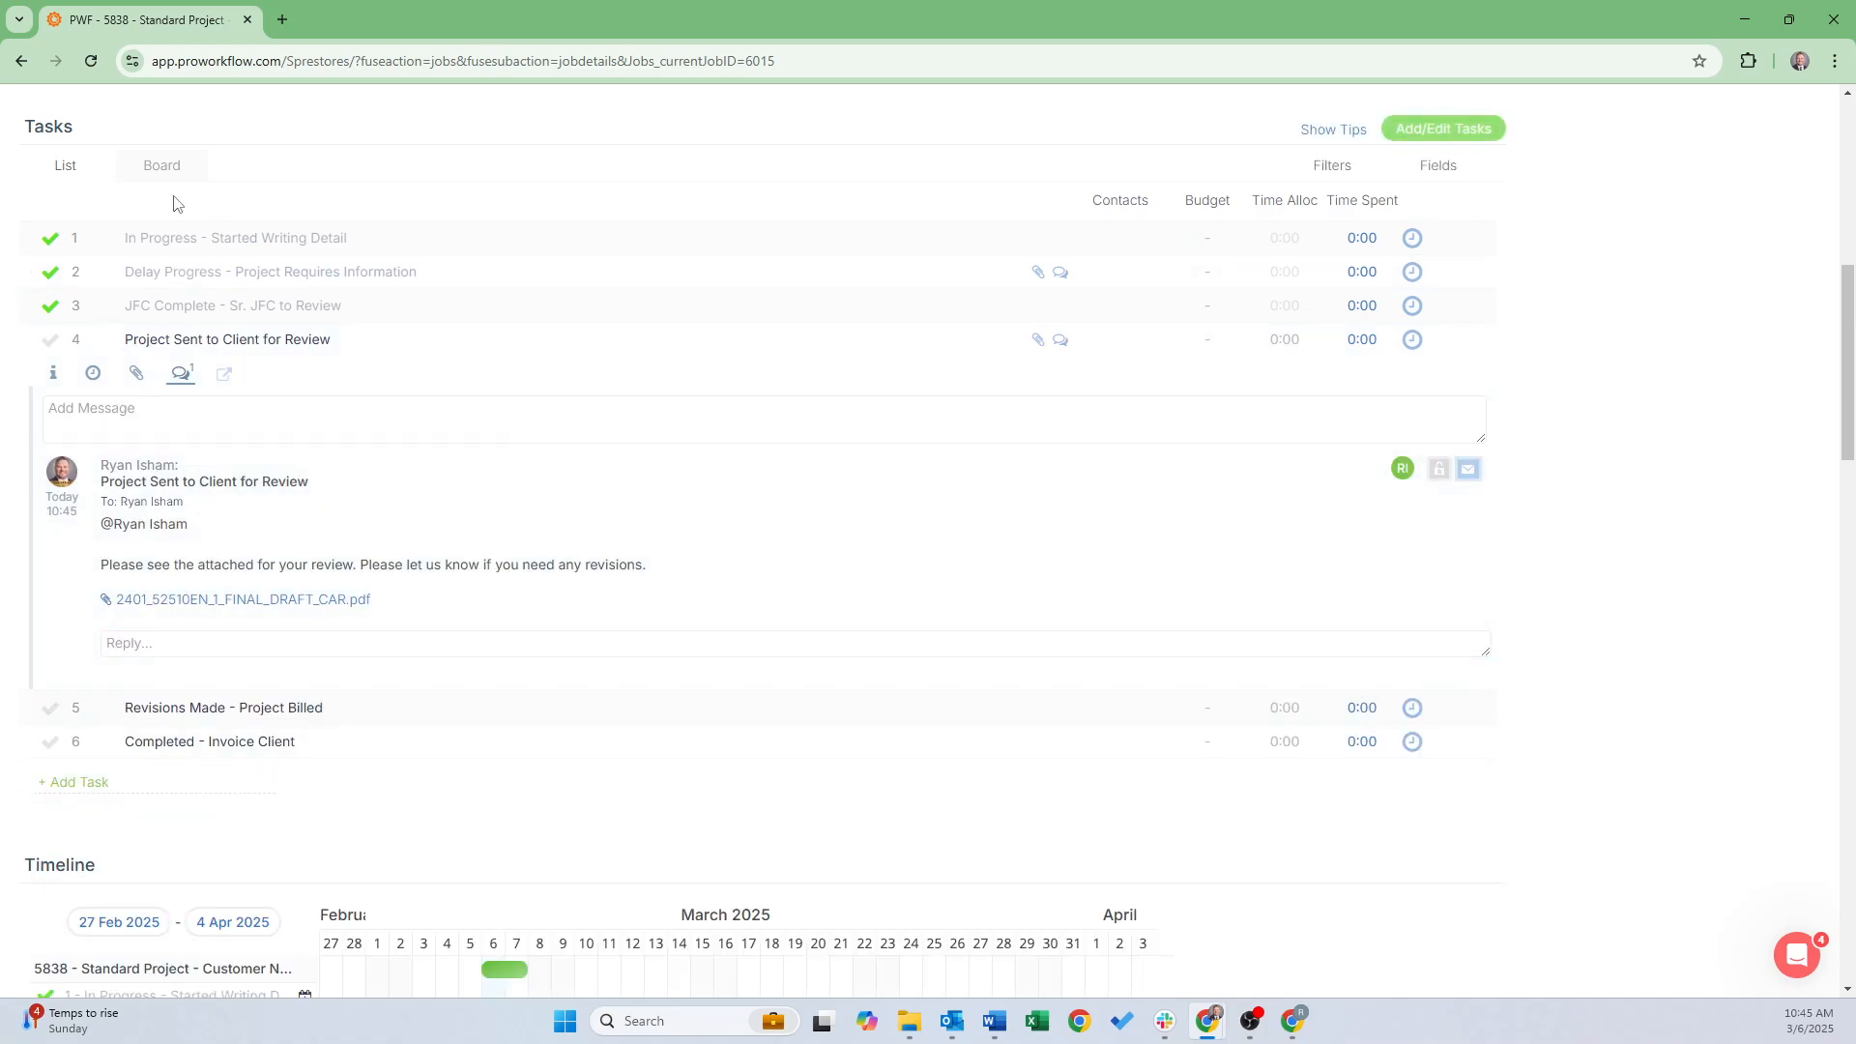
In the other Chrome window, reload Estimate Projects and open project 5838 down to its Messages
{"action": "left_click", "coordinate": [1281, 1030]}
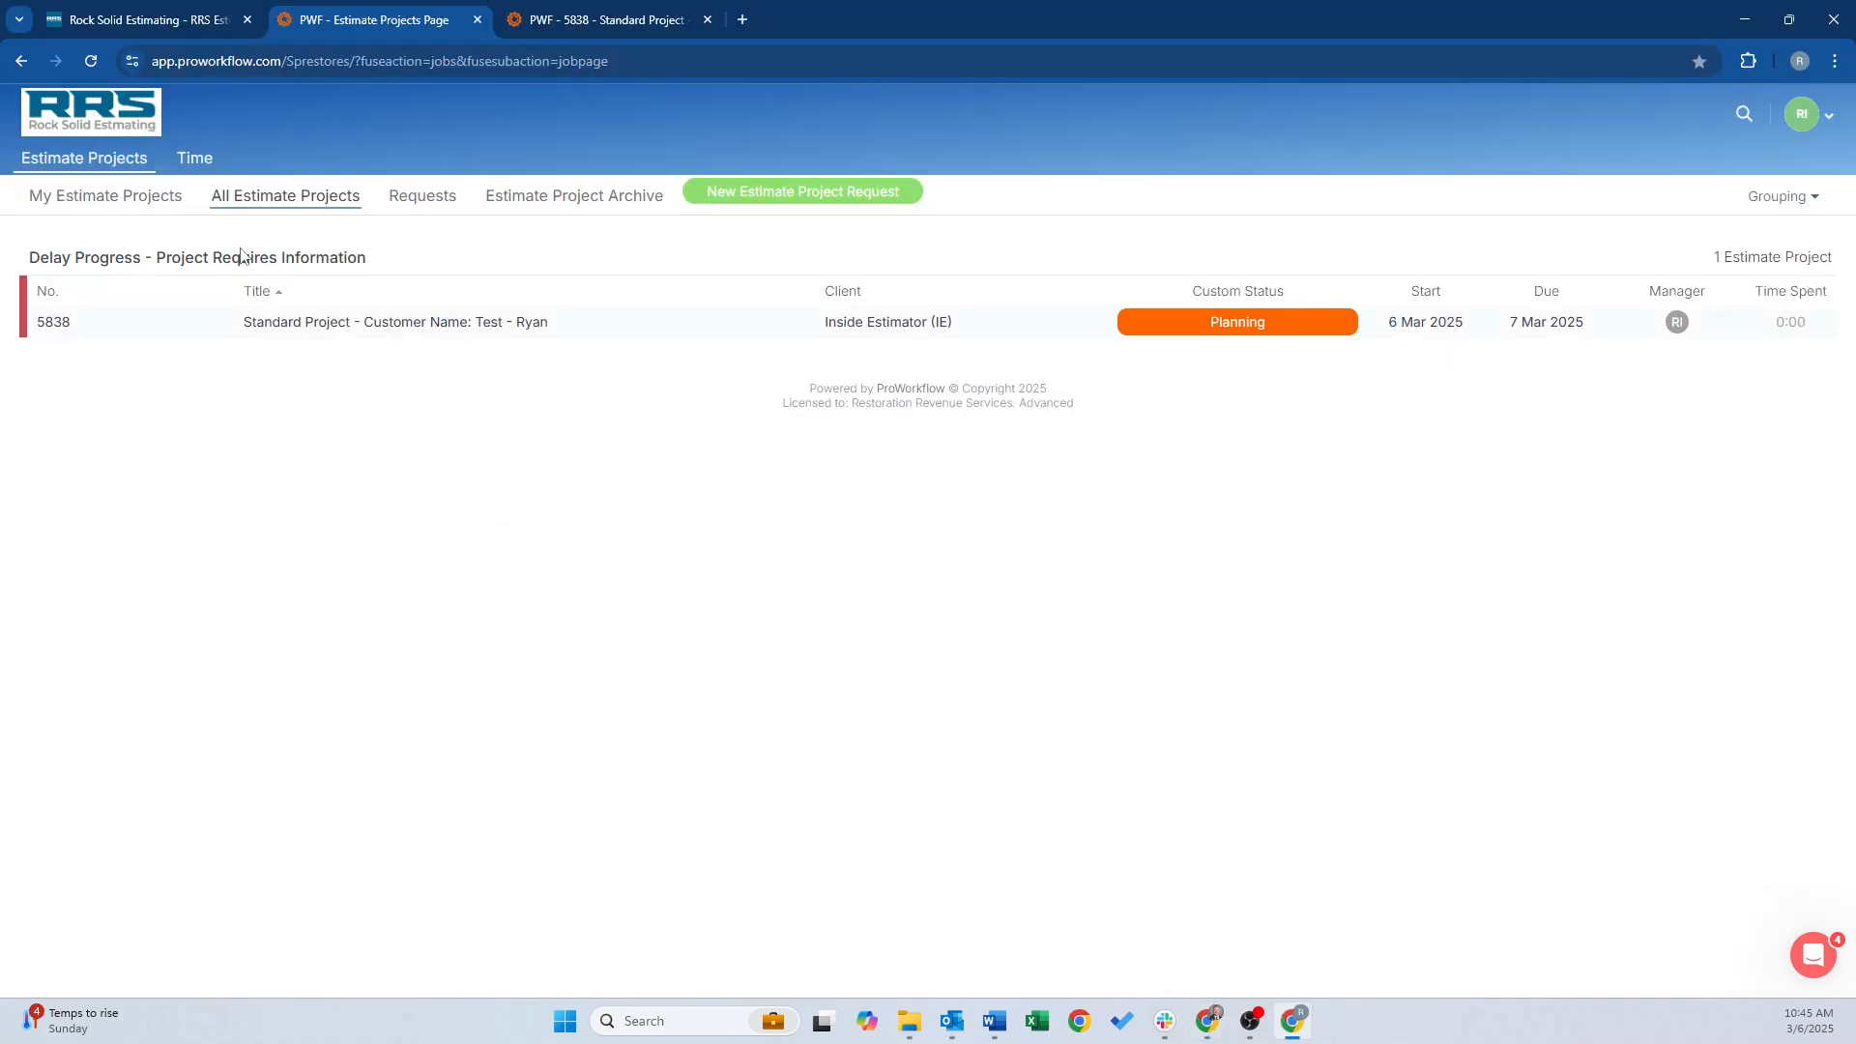
{"action": "left_click", "coordinate": [92, 61]}
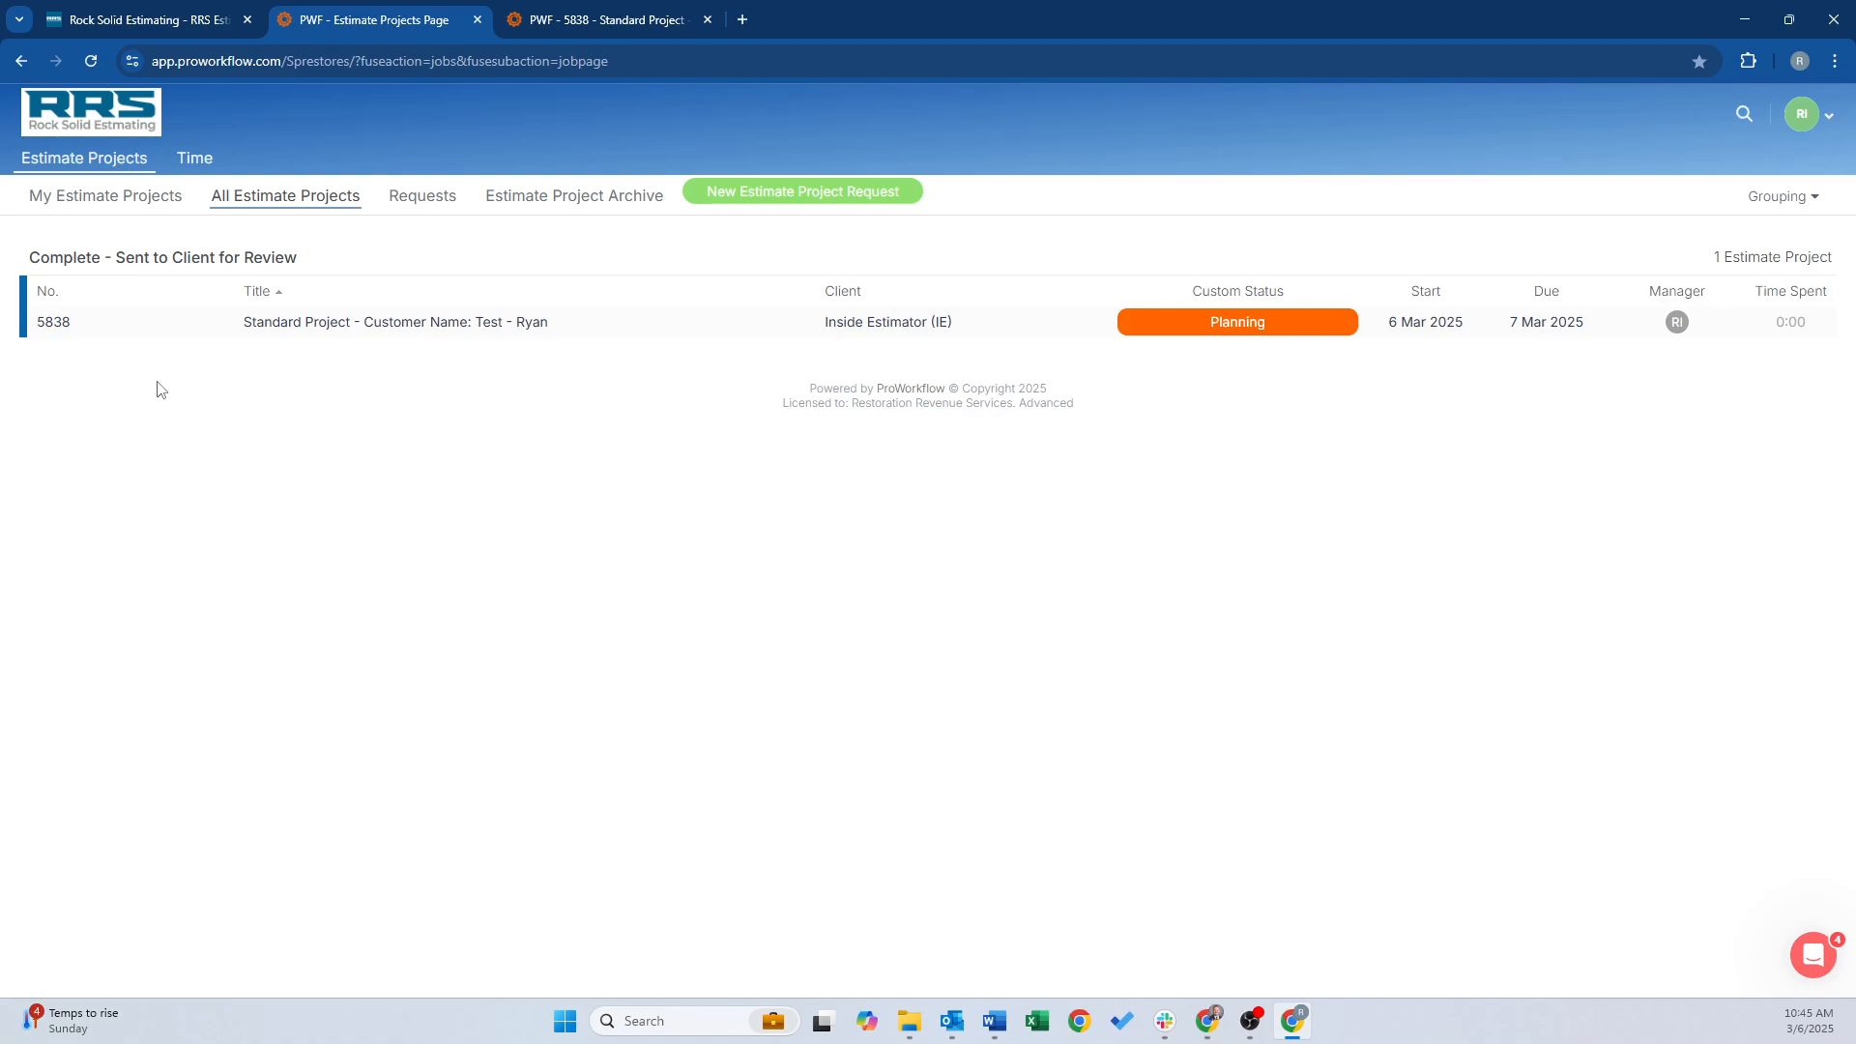
{"action": "left_click", "coordinate": [270, 330]}
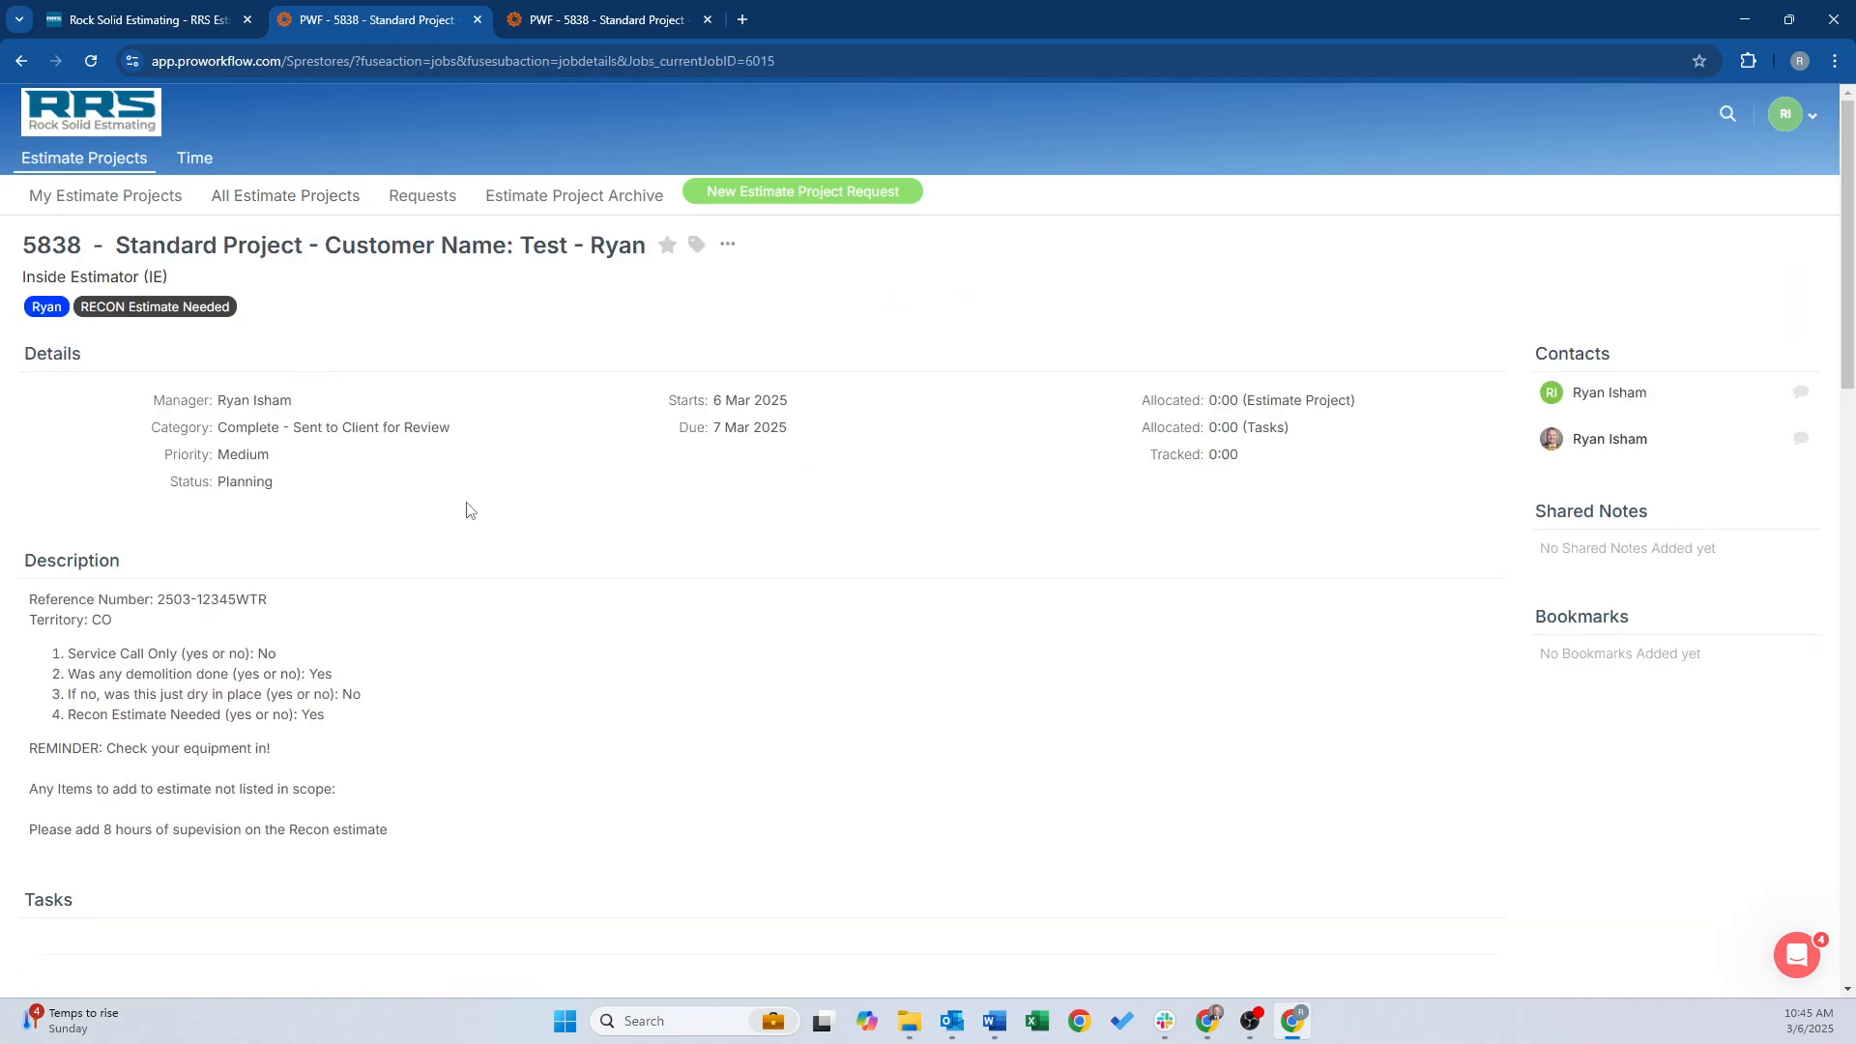
{"action": "scroll", "coordinate": [481, 564], "scroll_direction": "down", "scroll_amount": 2}
{"action": "scroll", "coordinate": [483, 541], "scroll_direction": "down", "scroll_amount": 8}
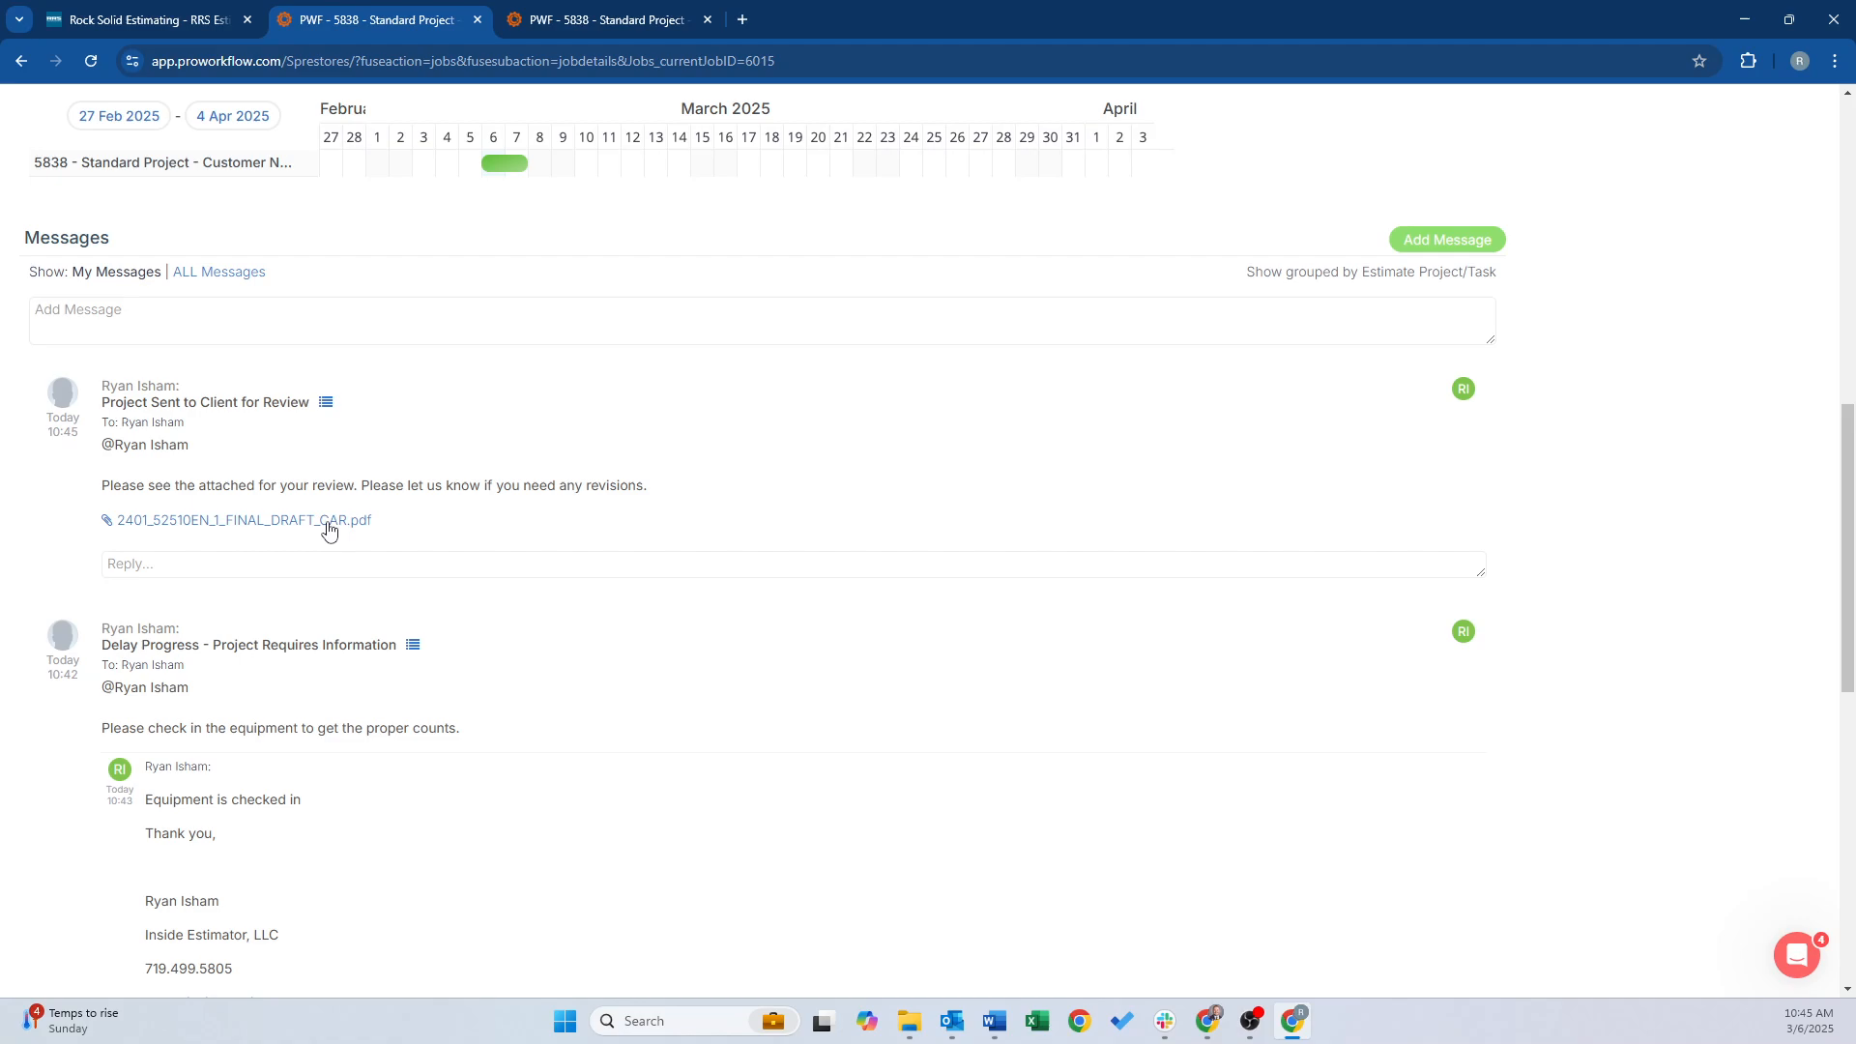
{"action": "left_click", "coordinate": [245, 521]}
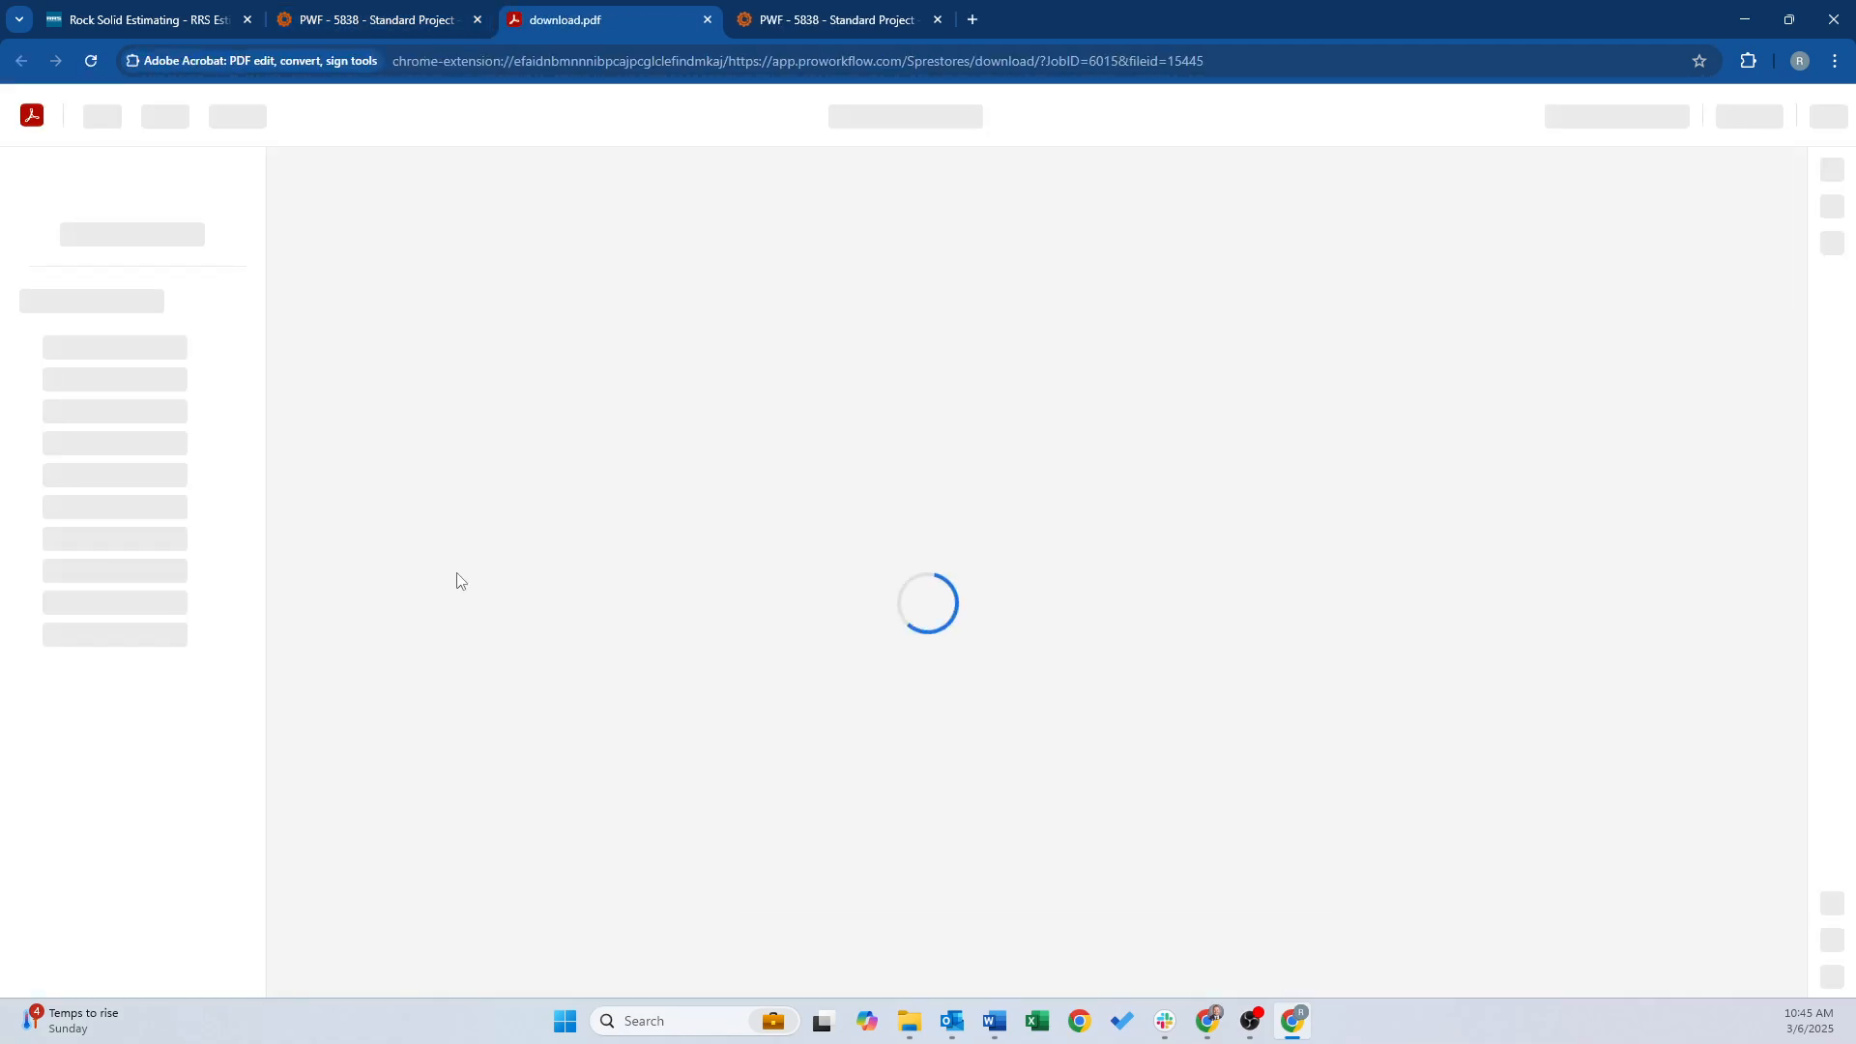
{"action": "scroll", "coordinate": [814, 515], "scroll_direction": "down", "scroll_amount": 12}
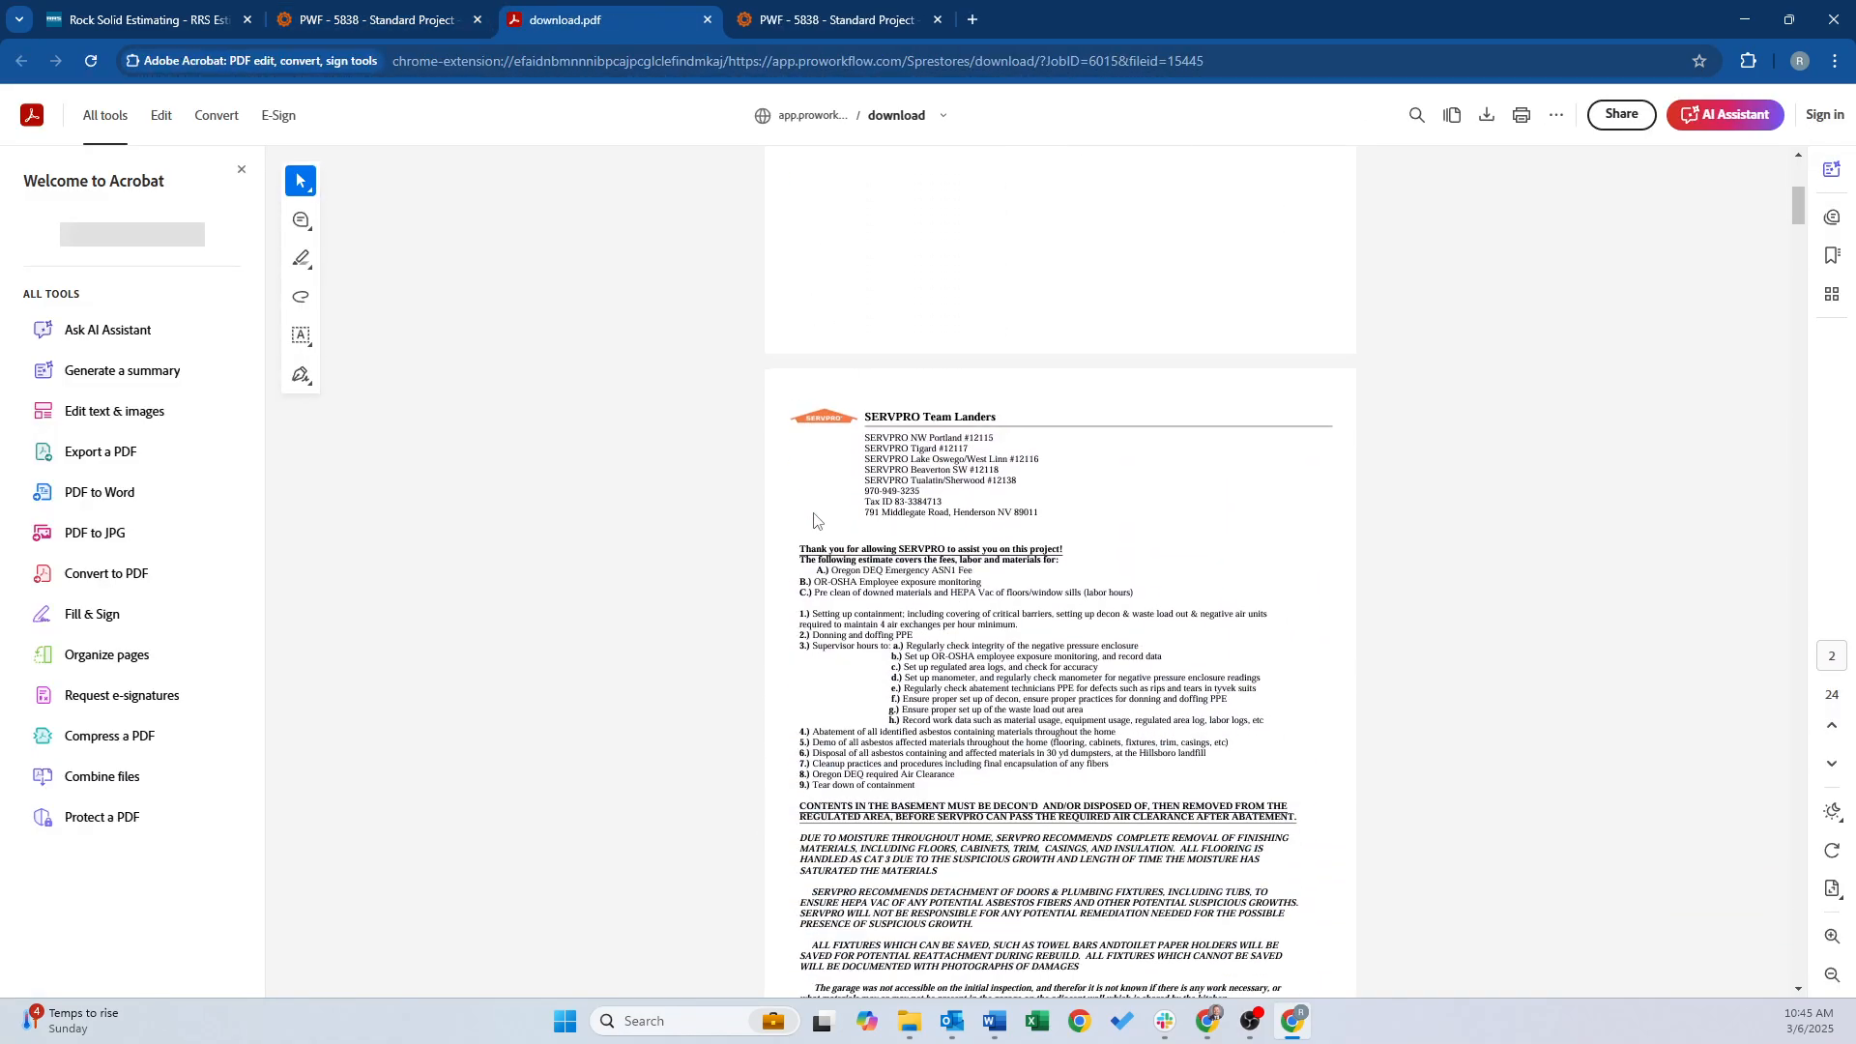
{"action": "scroll", "coordinate": [818, 522], "scroll_direction": "down", "scroll_amount": 12}
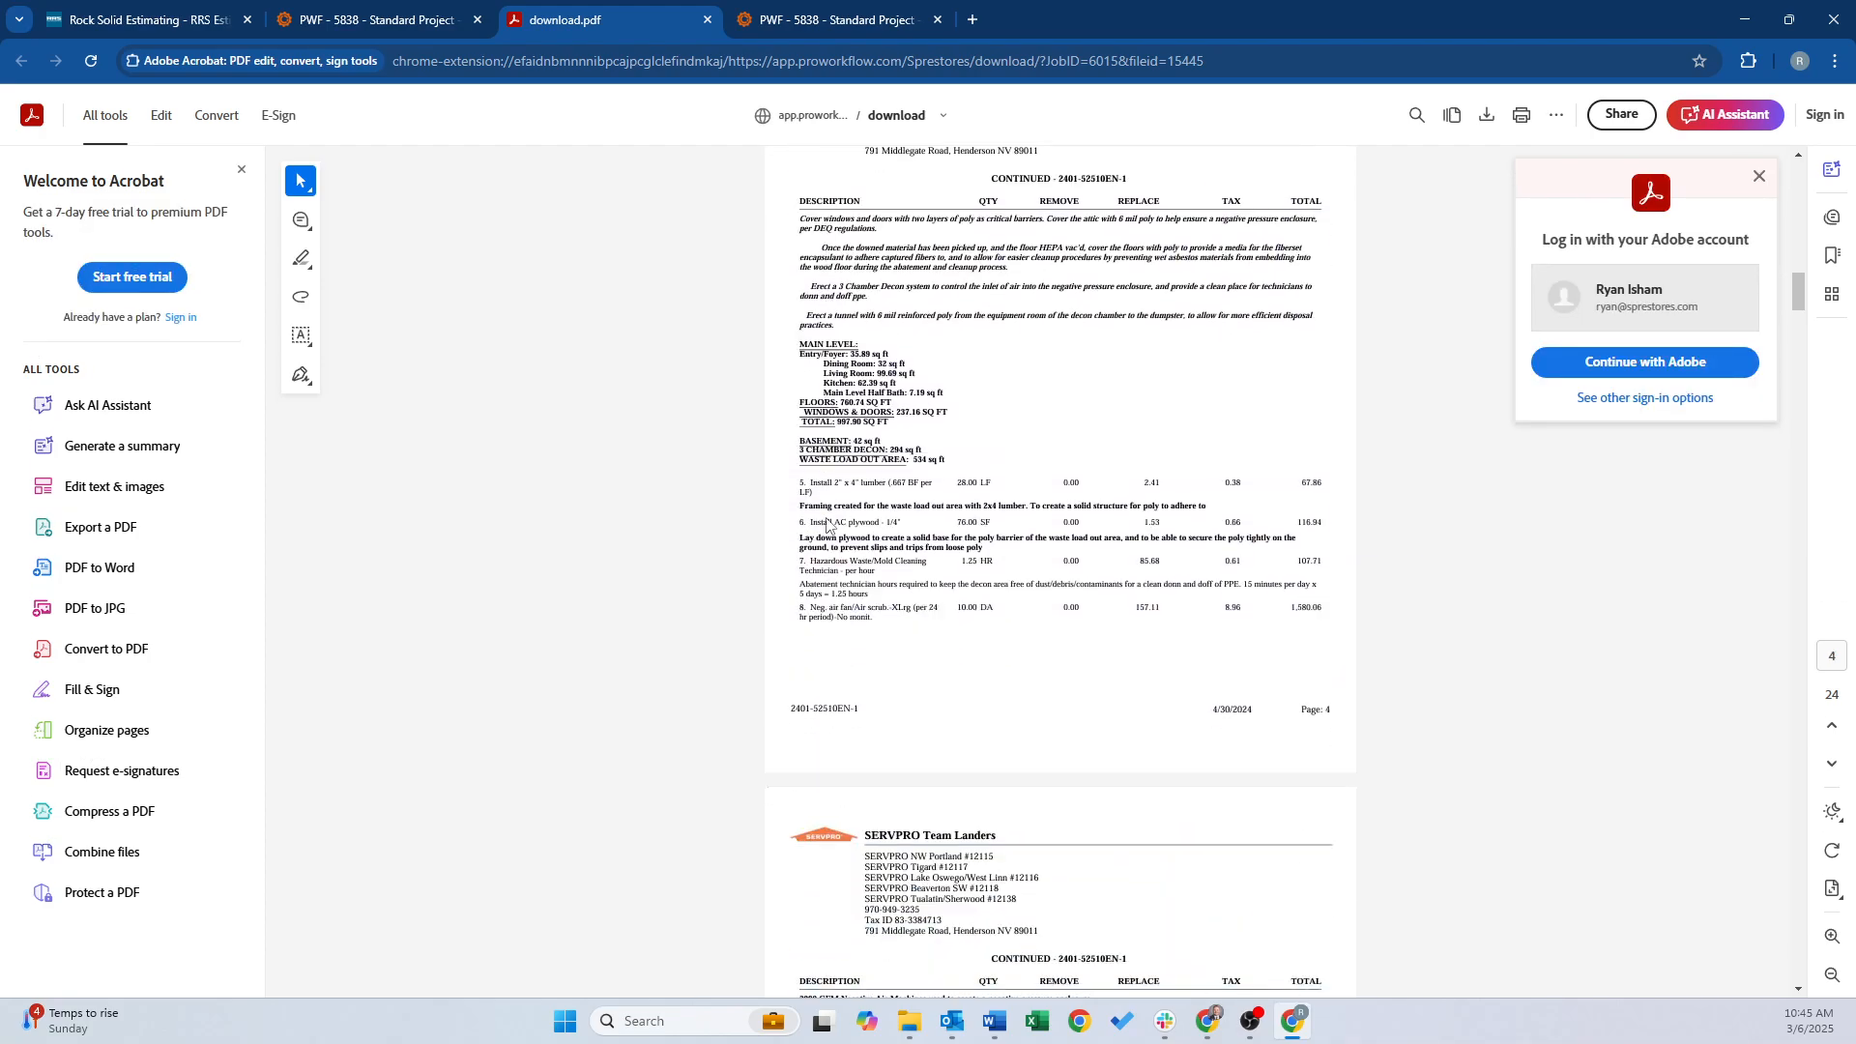
{"action": "scroll", "coordinate": [833, 524], "scroll_direction": "down", "scroll_amount": 12}
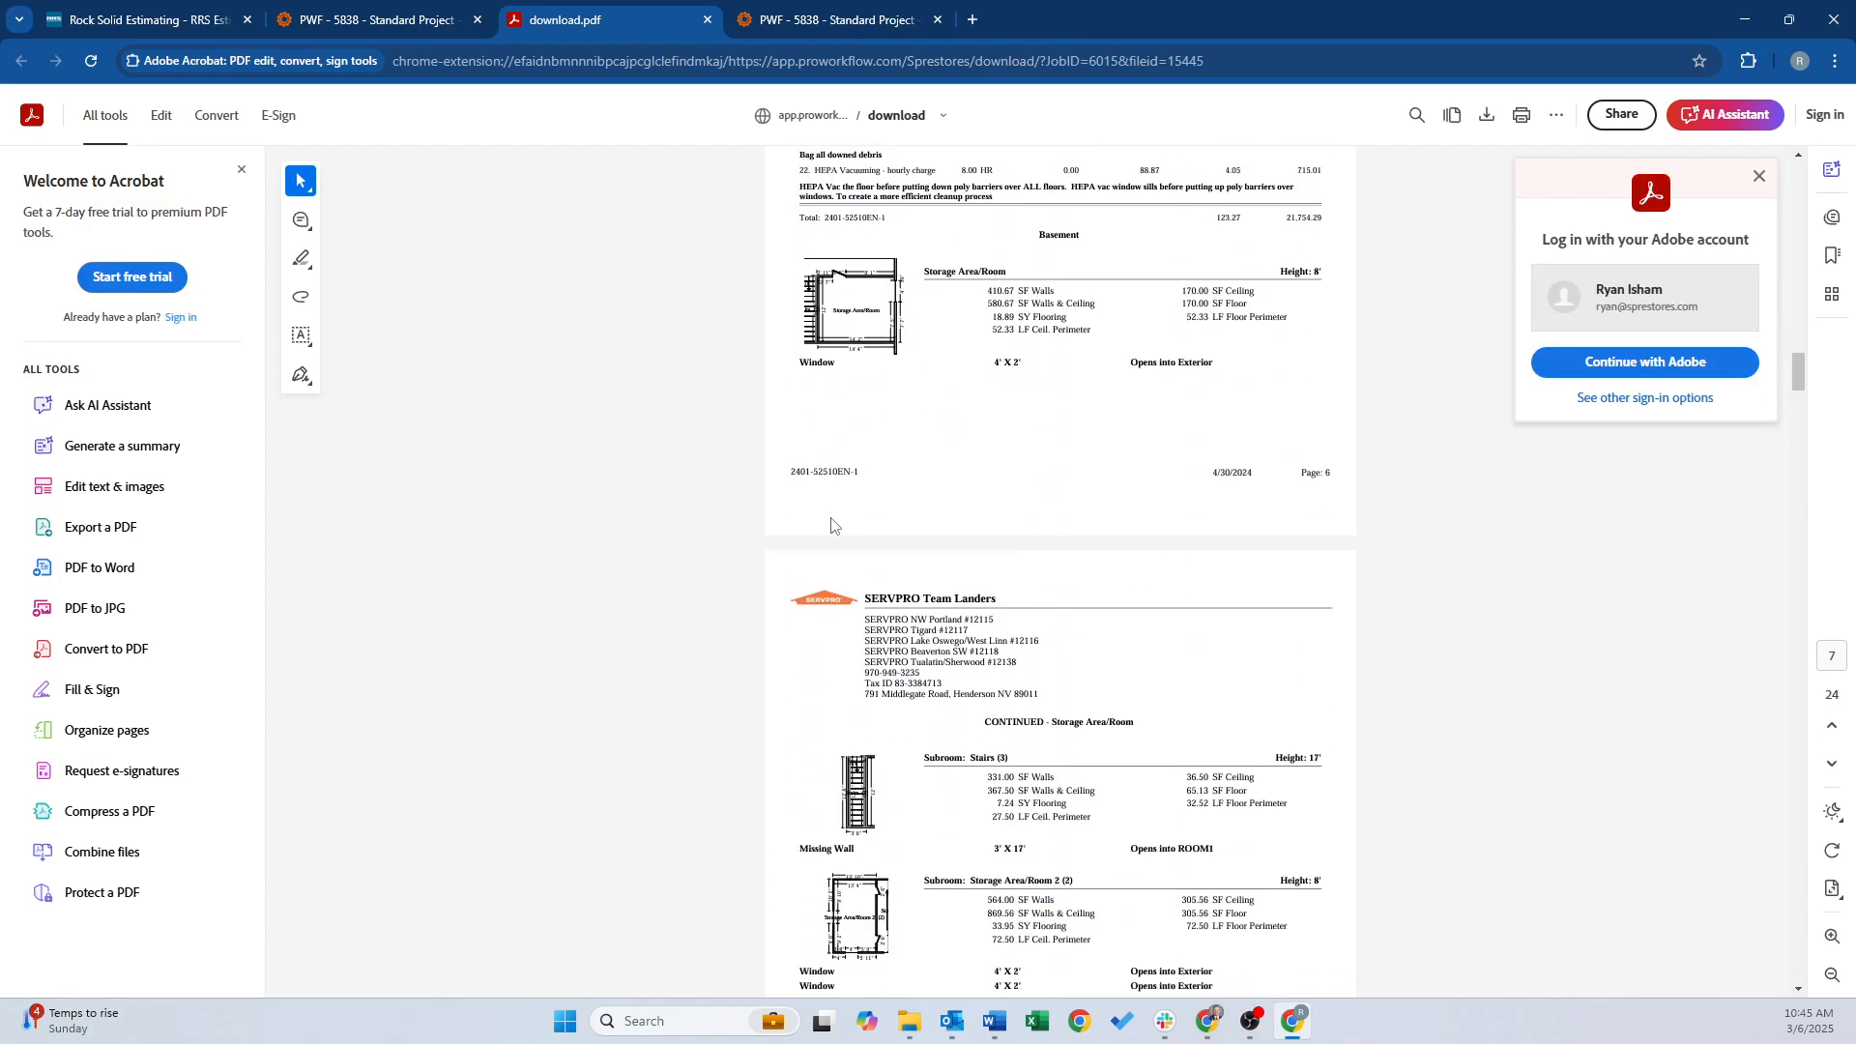
{"action": "scroll", "coordinate": [828, 512], "scroll_direction": "up", "scroll_amount": 12}
{"action": "left_click", "coordinate": [707, 20]}
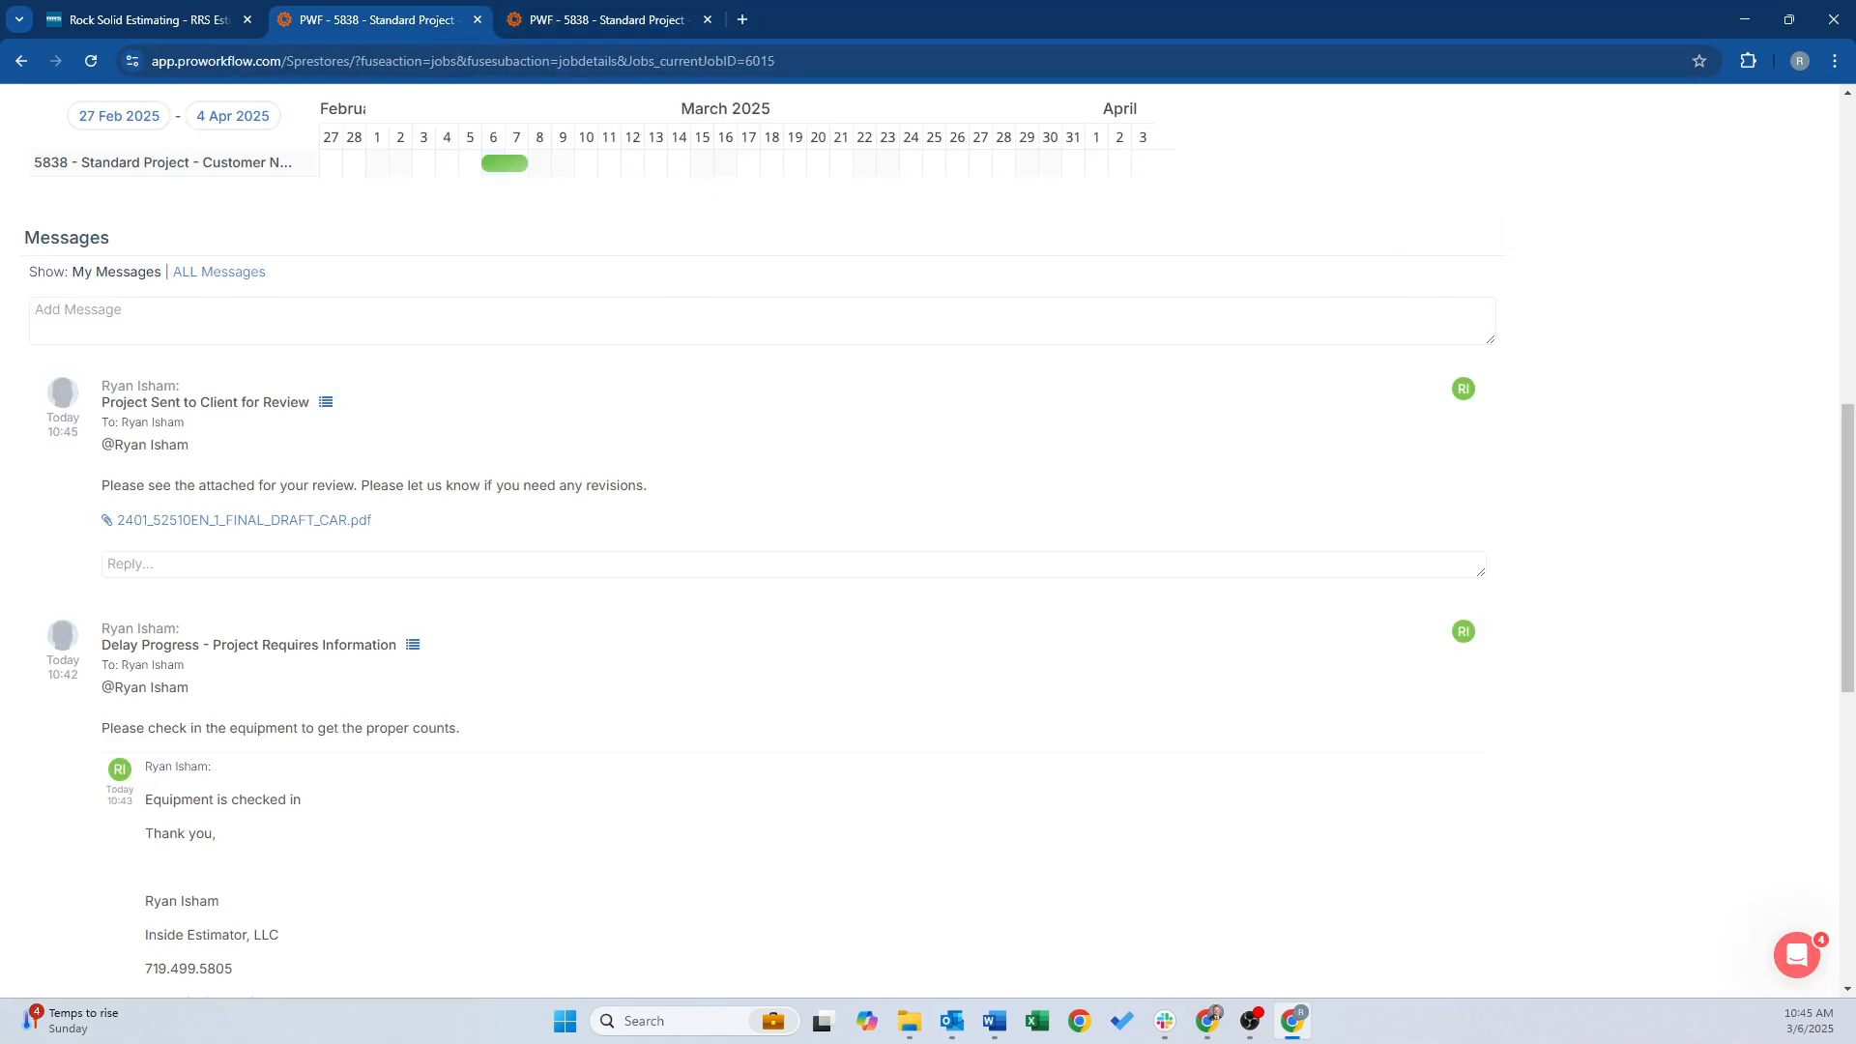
Maximize the Outlook review notification email and open its attached draft estimate PDF
{"action": "key", "text": "alt+Tab"}
{"action": "left_click_drag", "start_coordinate": [0, 211], "coordinate": [566, 66]}
{"action": "double_click", "coordinate": [1087, 60]}
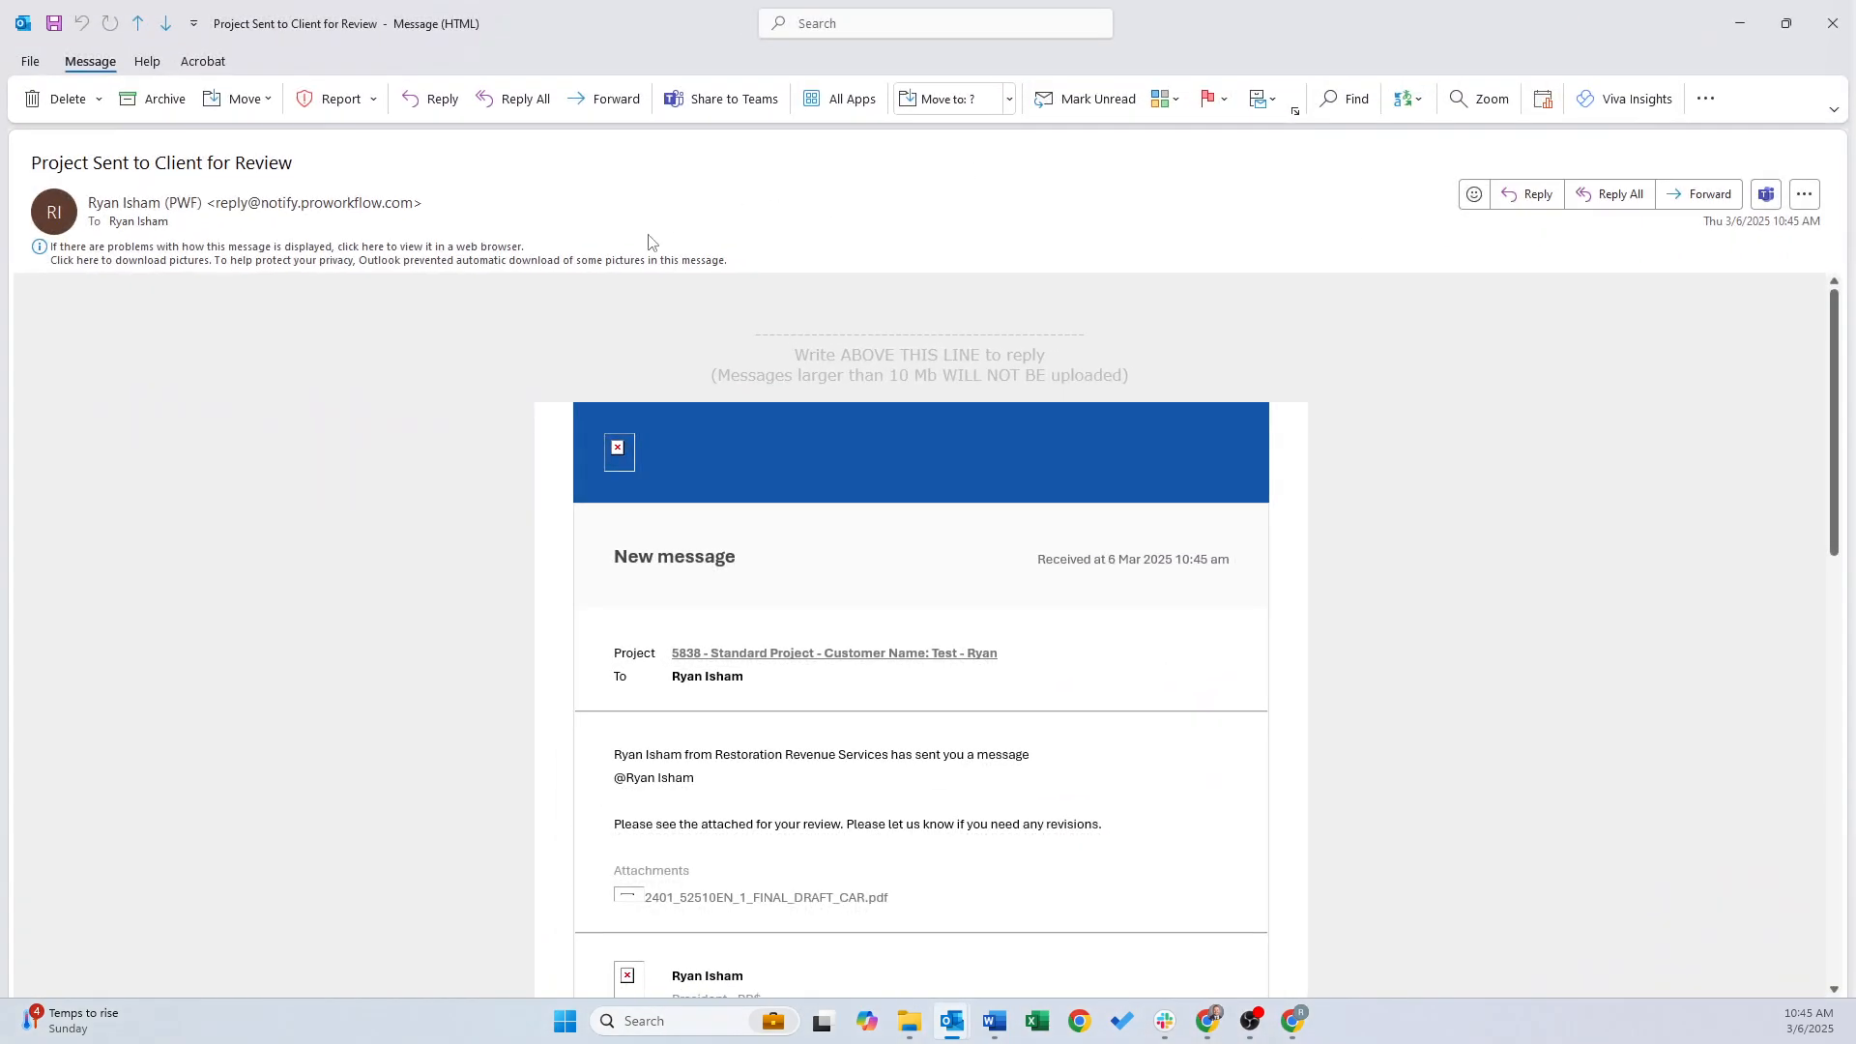
{"action": "scroll", "coordinate": [748, 572], "scroll_direction": "down", "scroll_amount": 1}
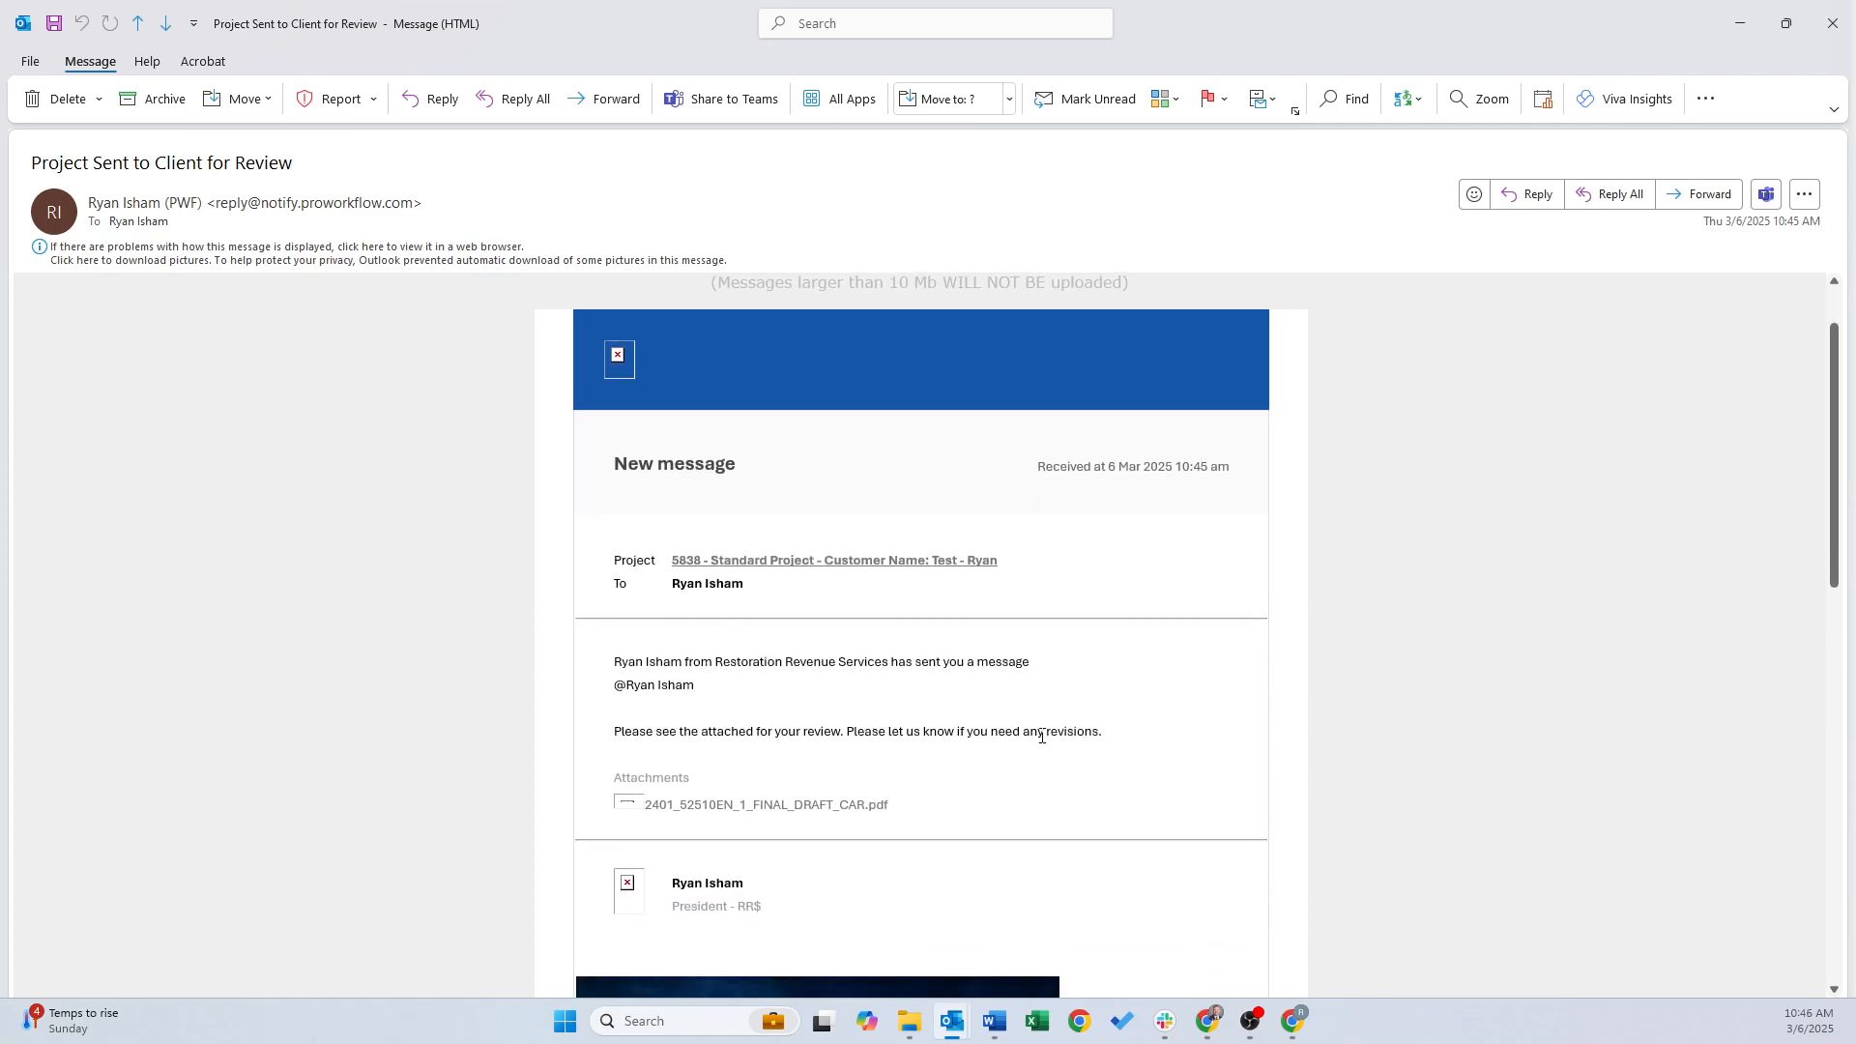
{"action": "left_click", "coordinate": [693, 814]}
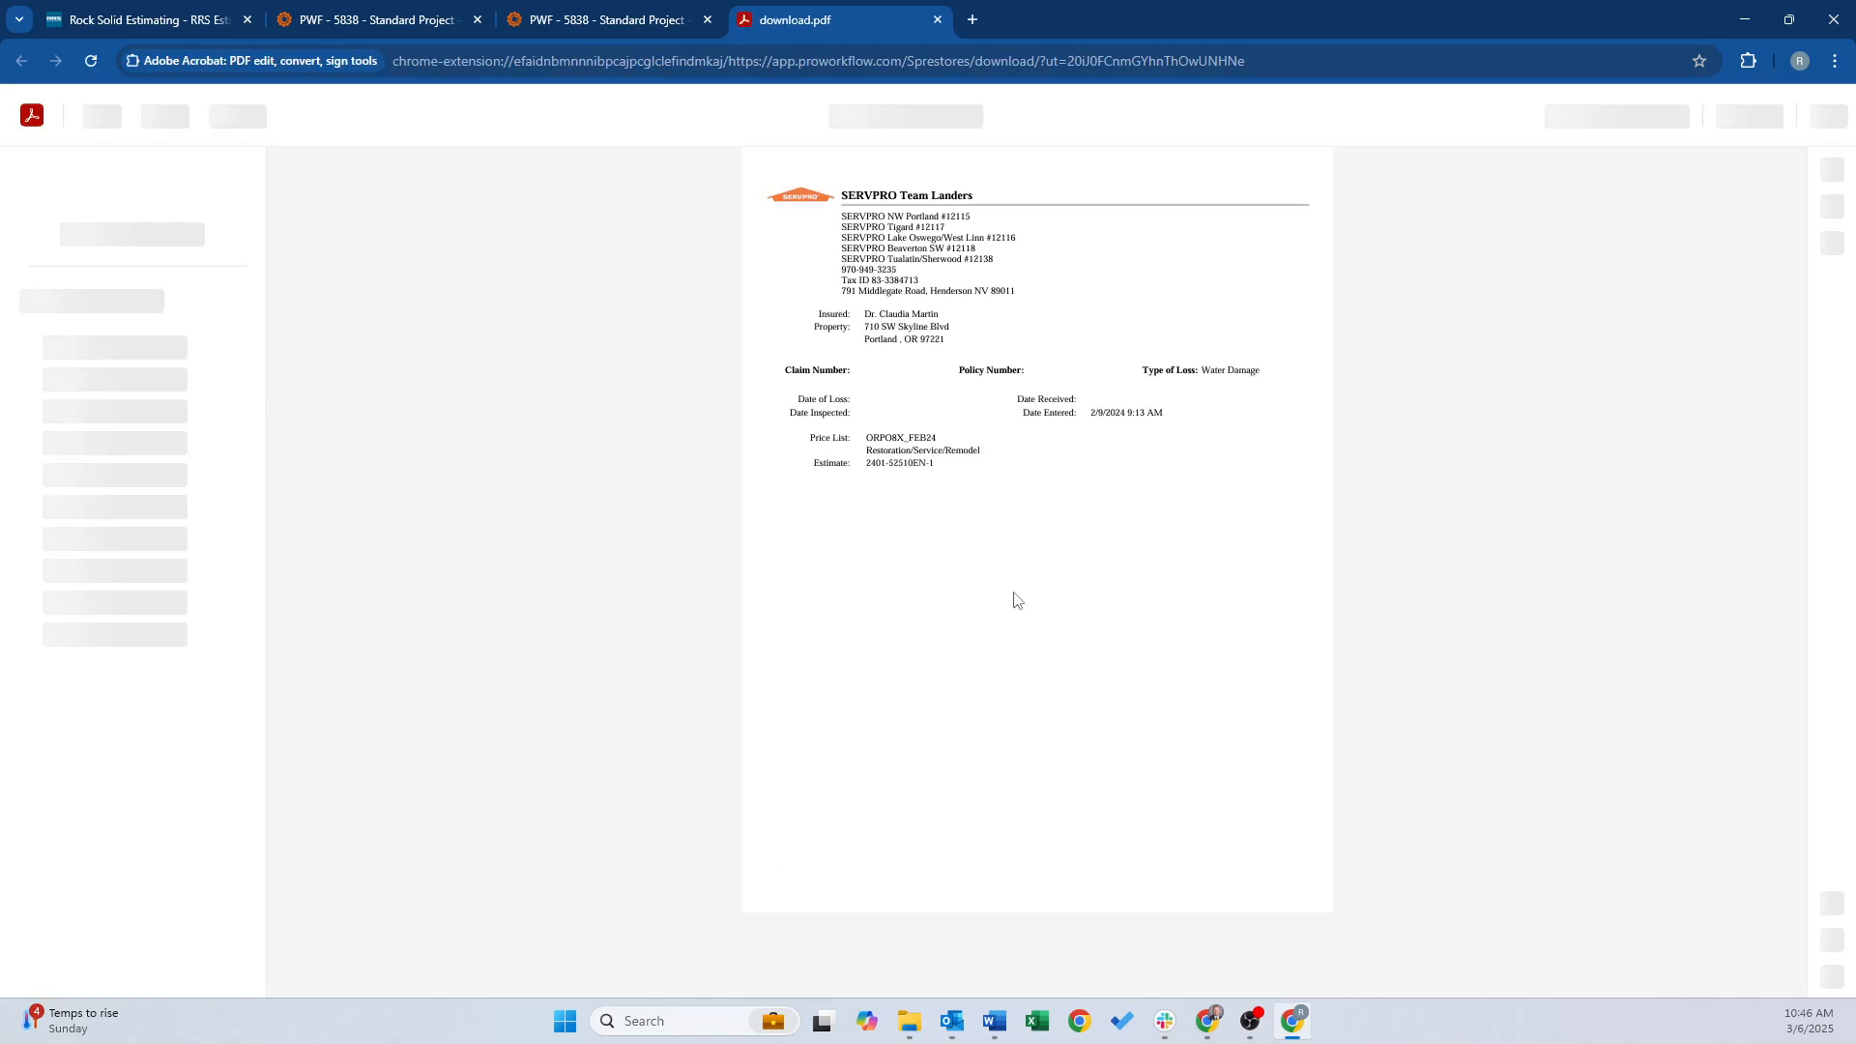
Scroll through the draft estimate PDF, then close the download.pdf tab
{"action": "scroll", "coordinate": [1024, 471], "scroll_direction": "down", "scroll_amount": 15}
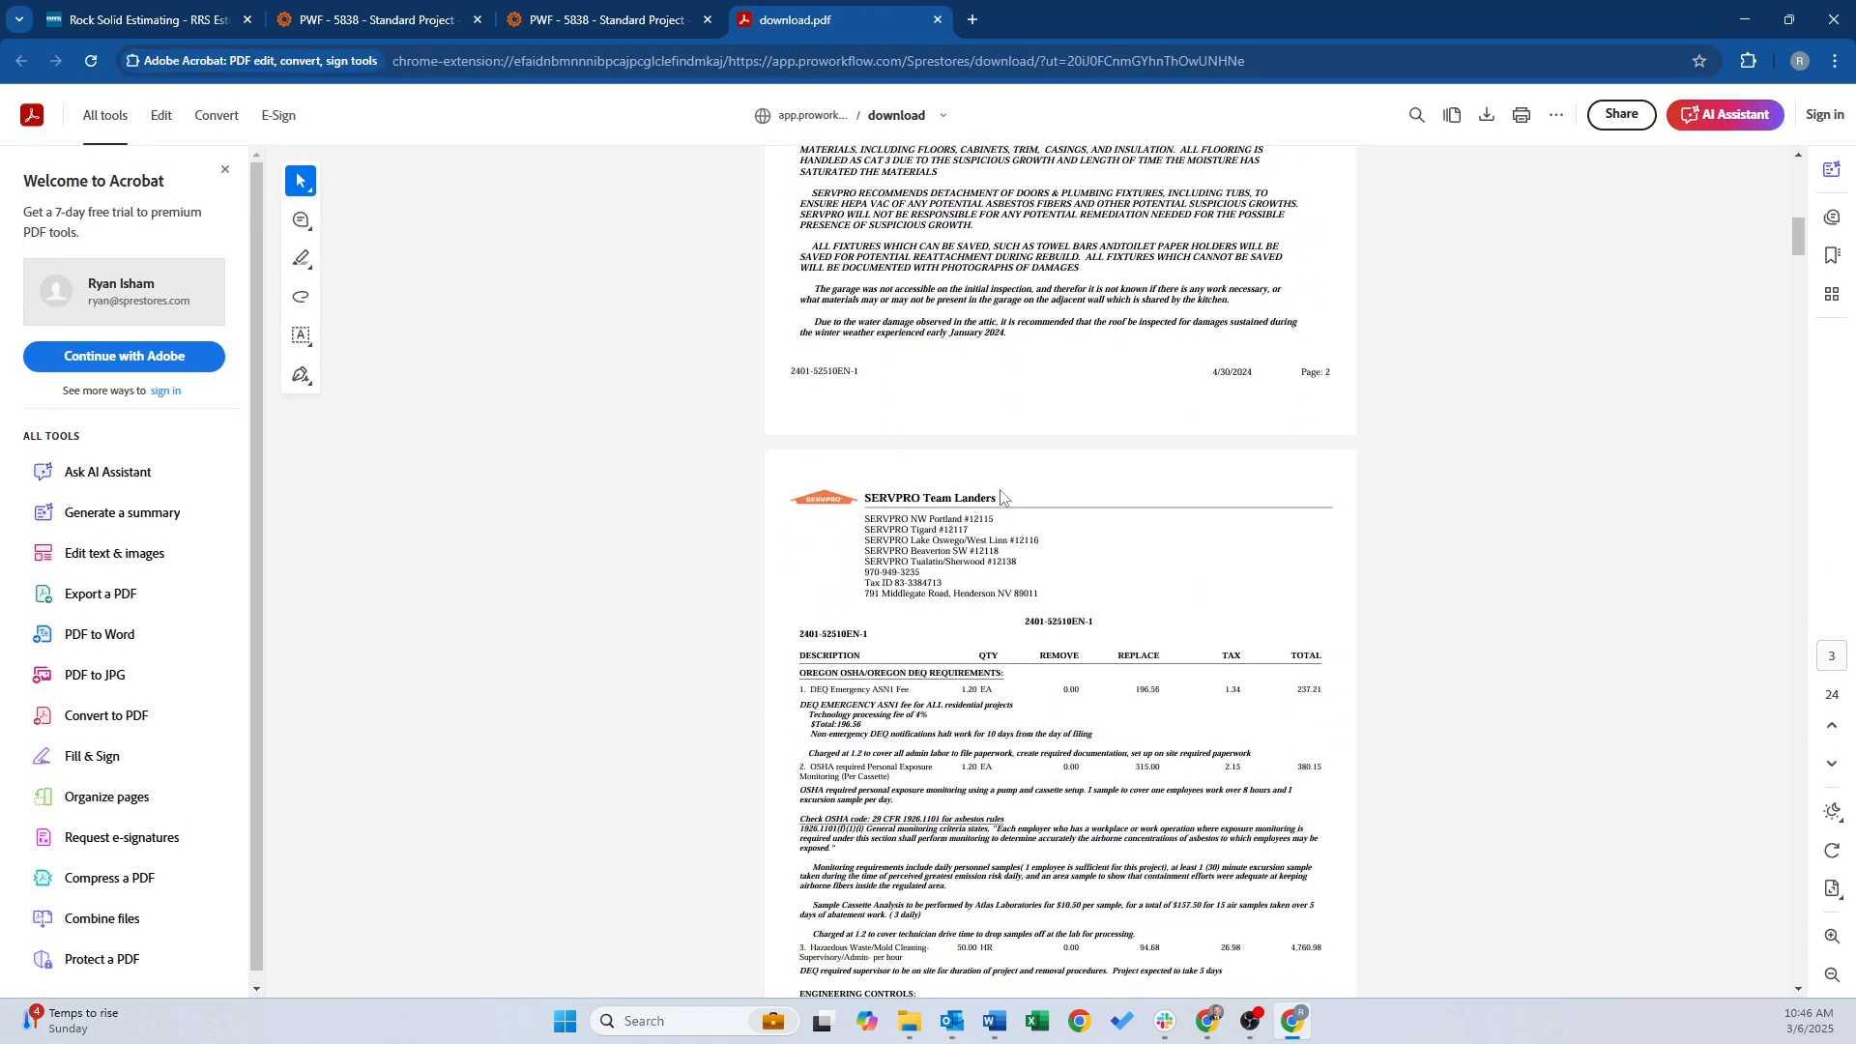
{"action": "left_click", "coordinate": [938, 19]}
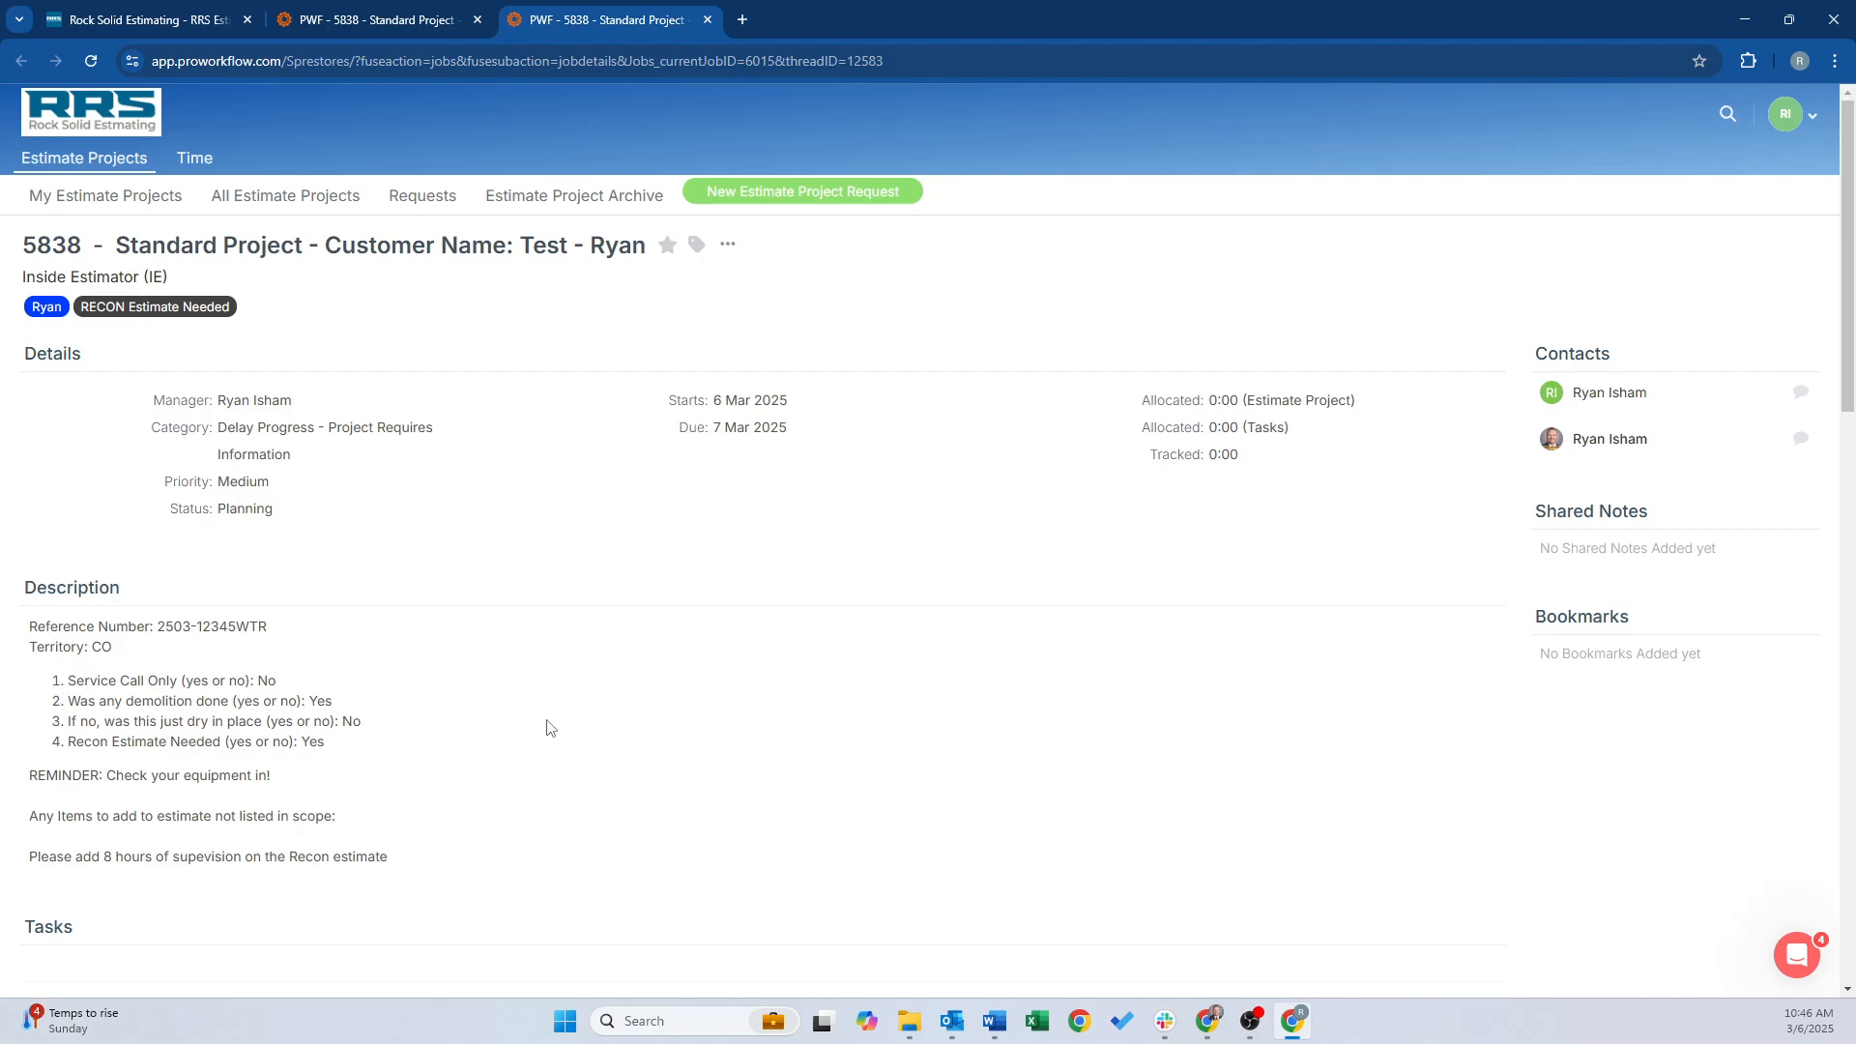
Reload the project 5838 page and check that the review message with the FINAL_DRAFT_CAR PDF appears
{"action": "scroll", "coordinate": [527, 677], "scroll_direction": "down", "scroll_amount": 20}
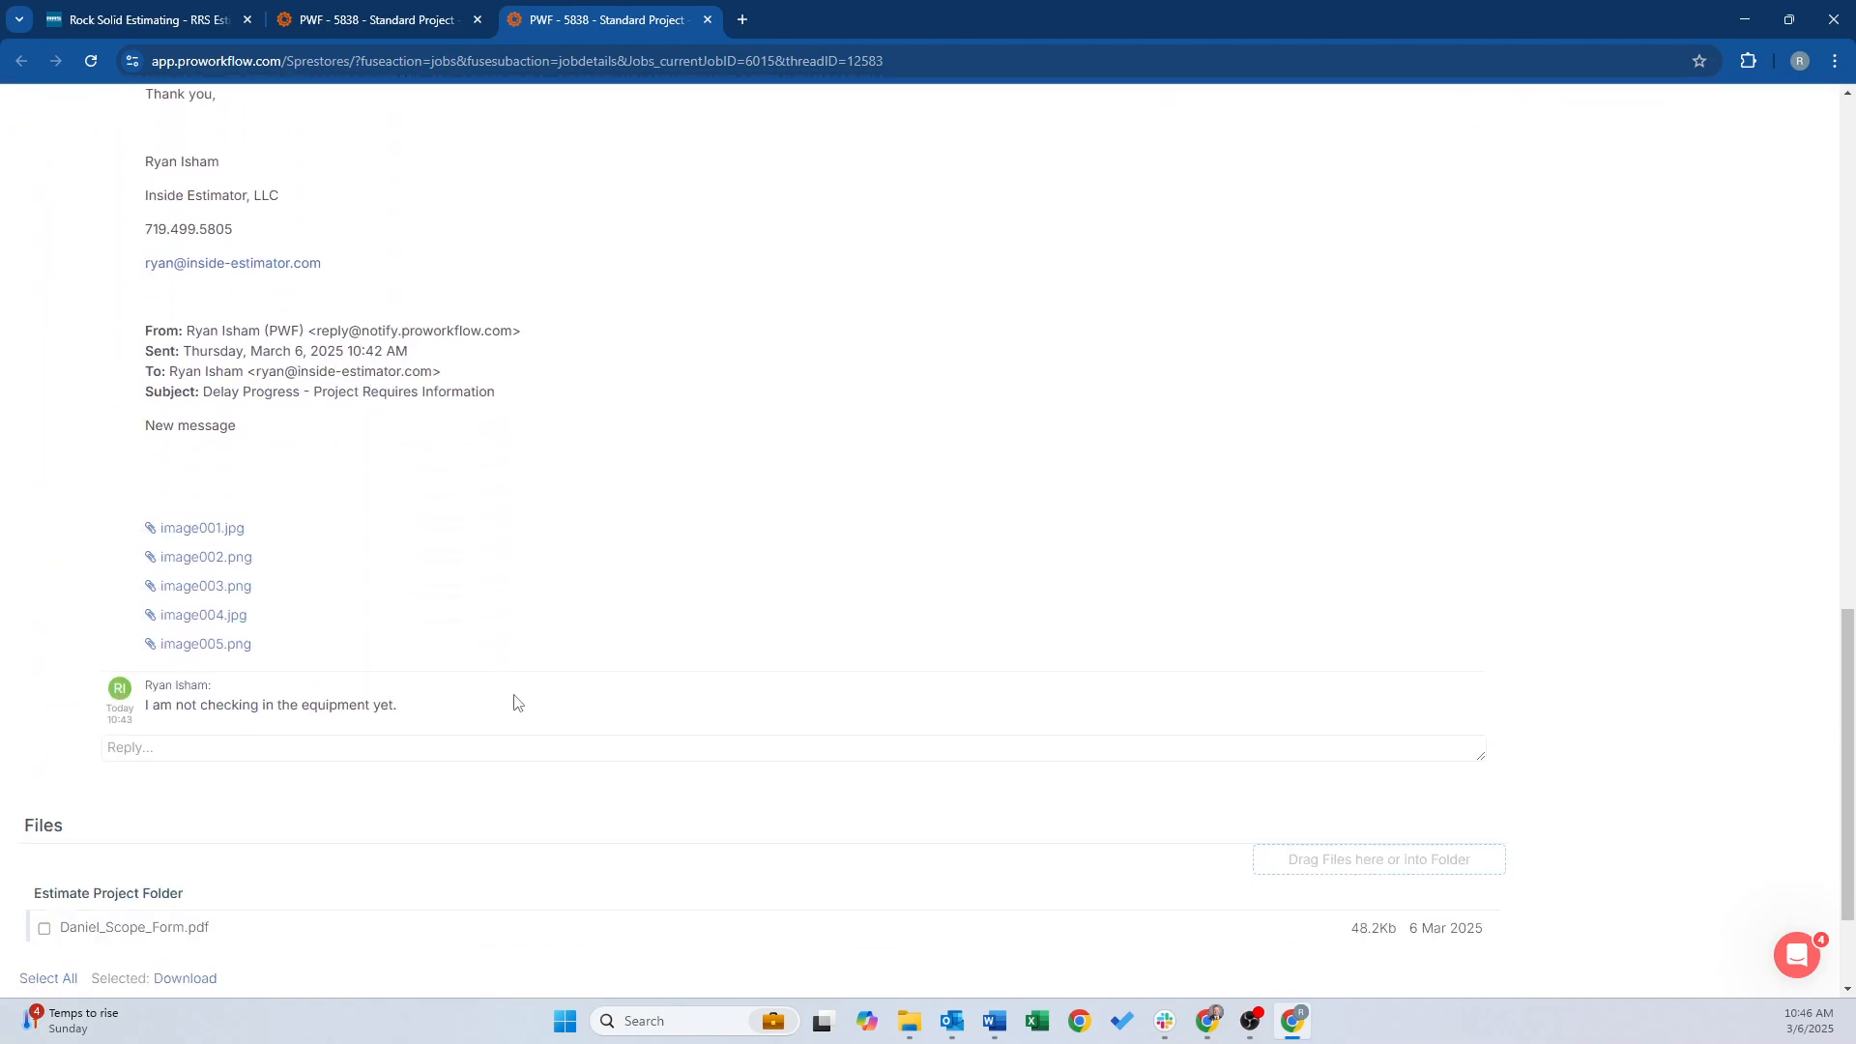
{"action": "scroll", "coordinate": [502, 701], "scroll_direction": "down", "scroll_amount": 9}
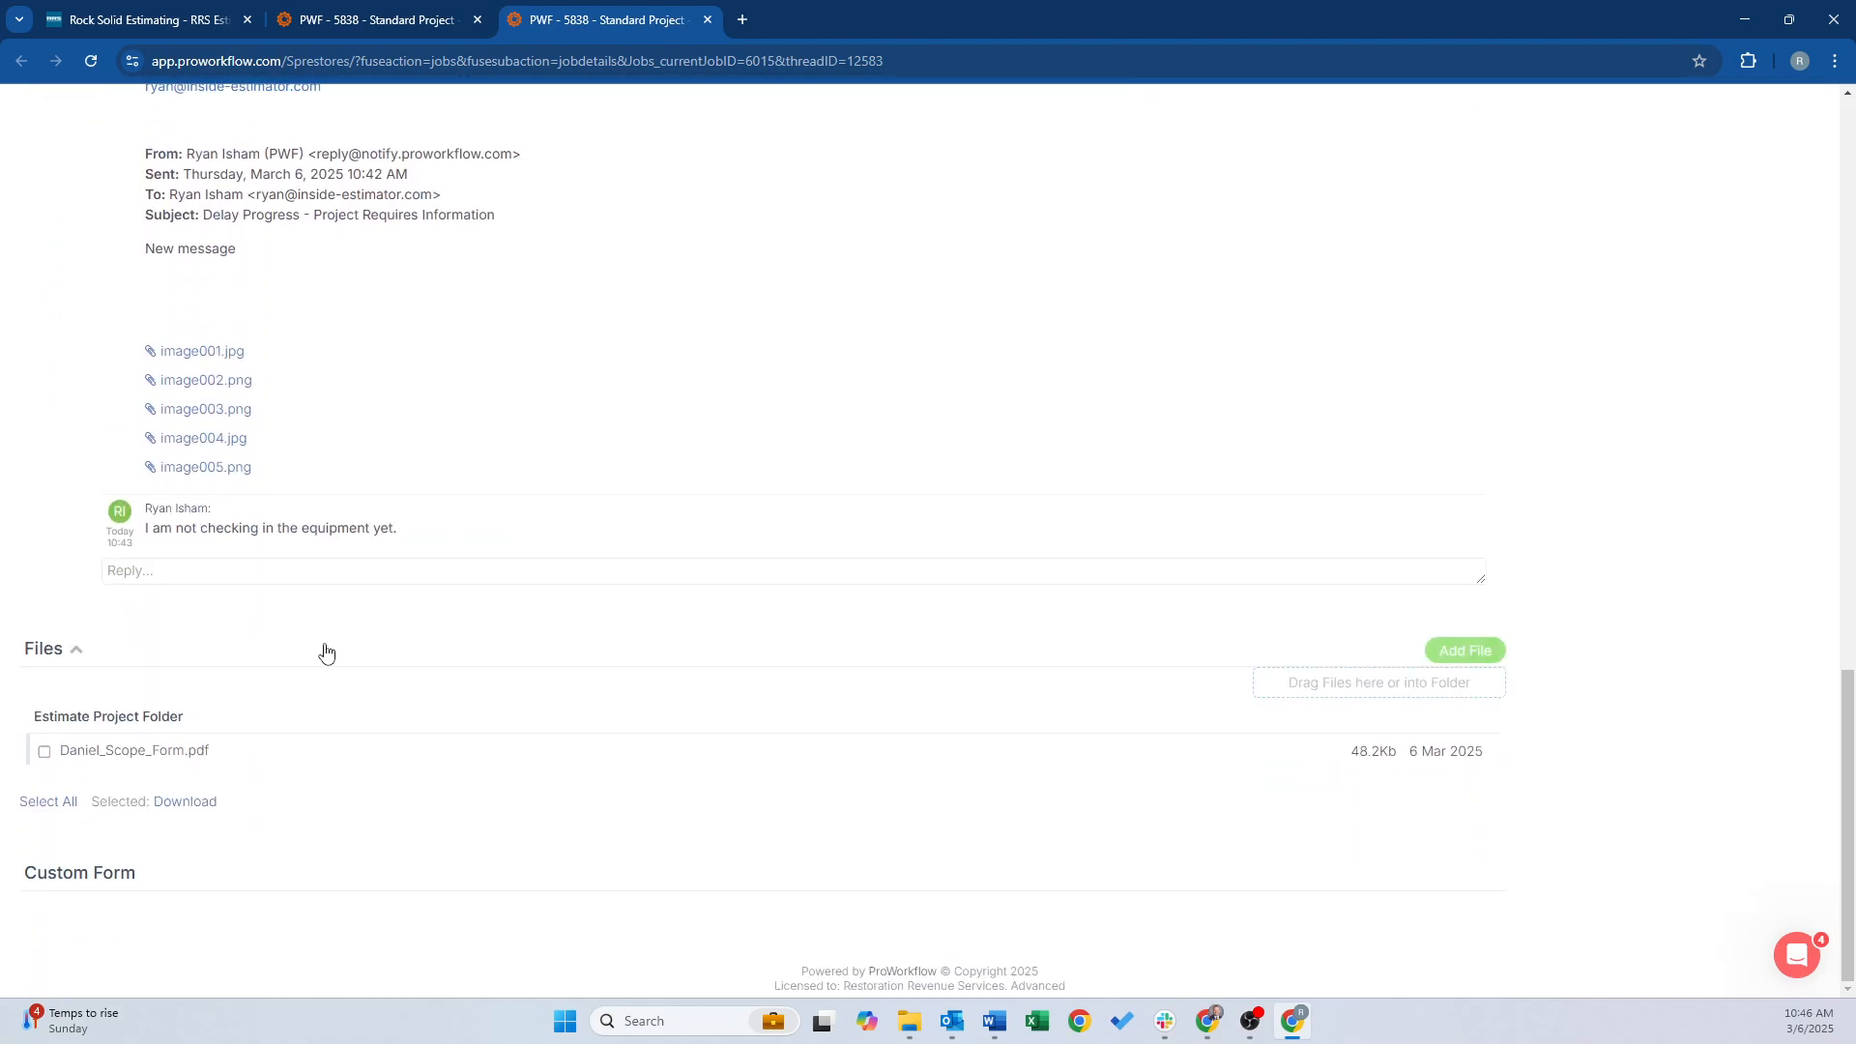
{"action": "scroll", "coordinate": [324, 654], "scroll_direction": "up", "scroll_amount": 8}
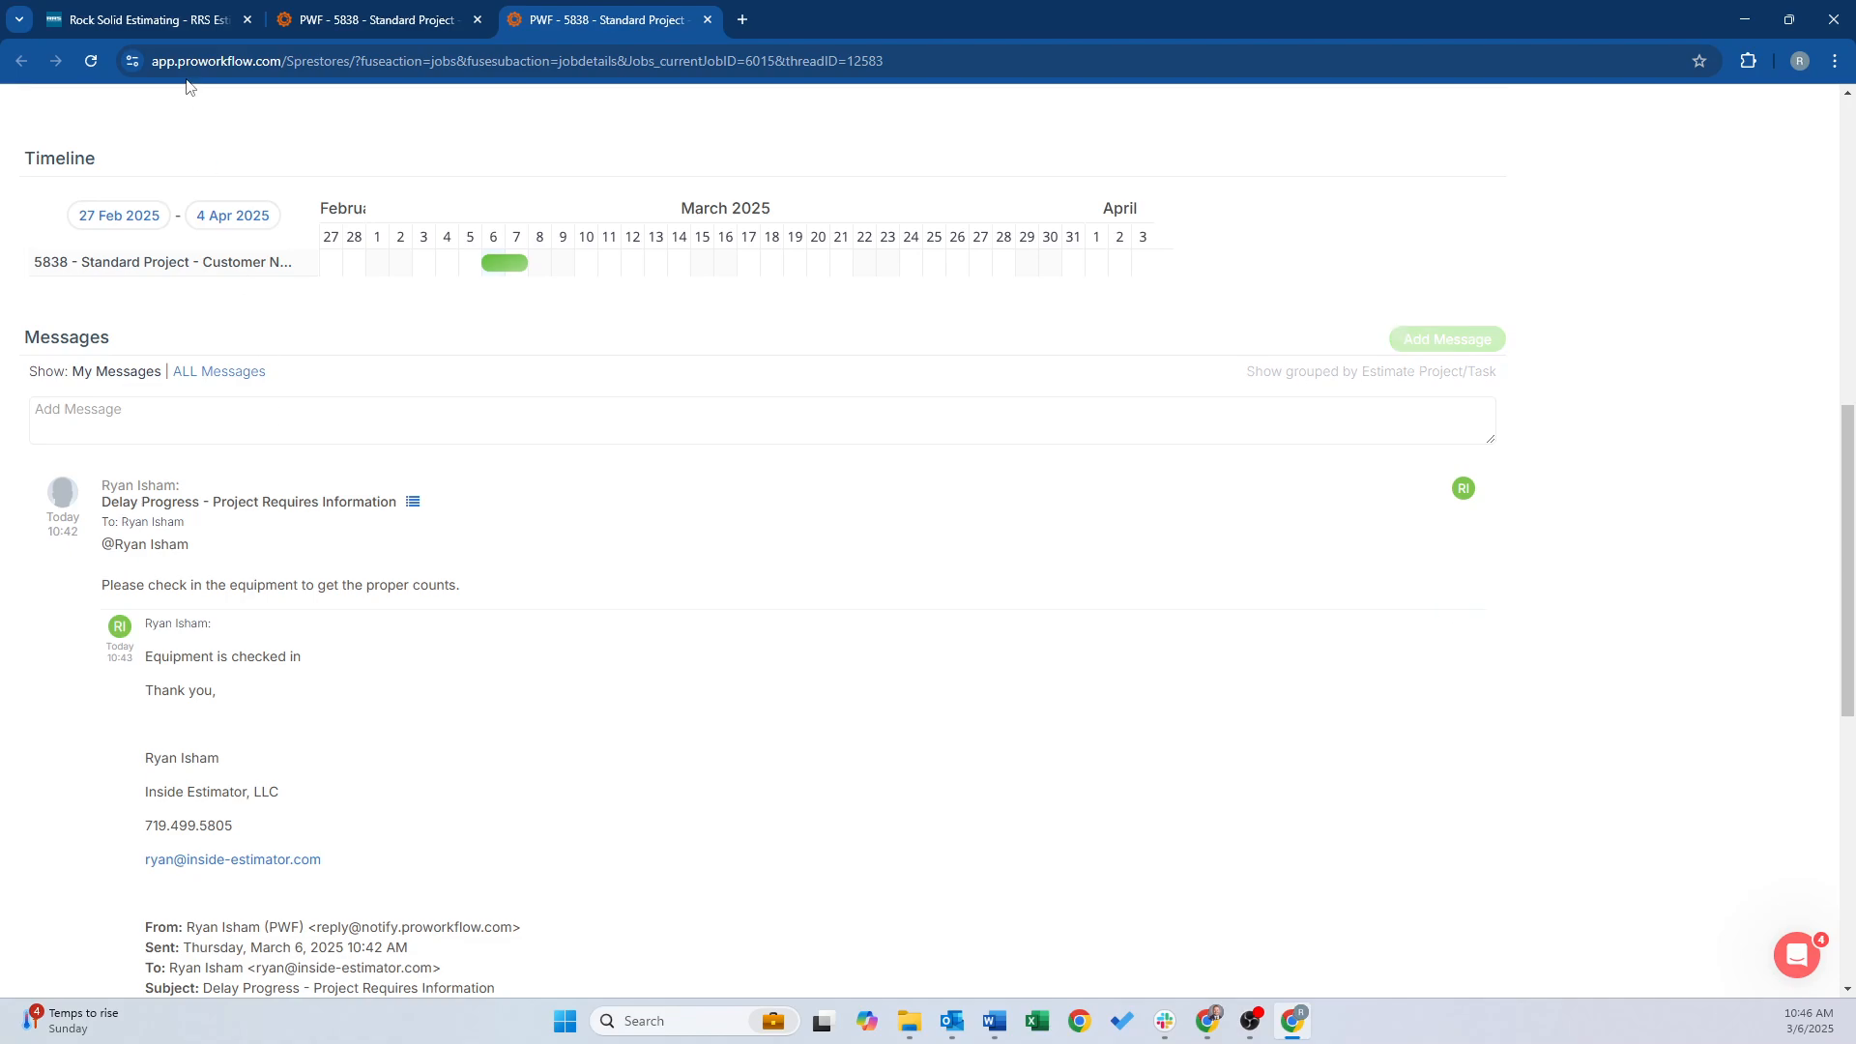
{"action": "left_click", "coordinate": [93, 61]}
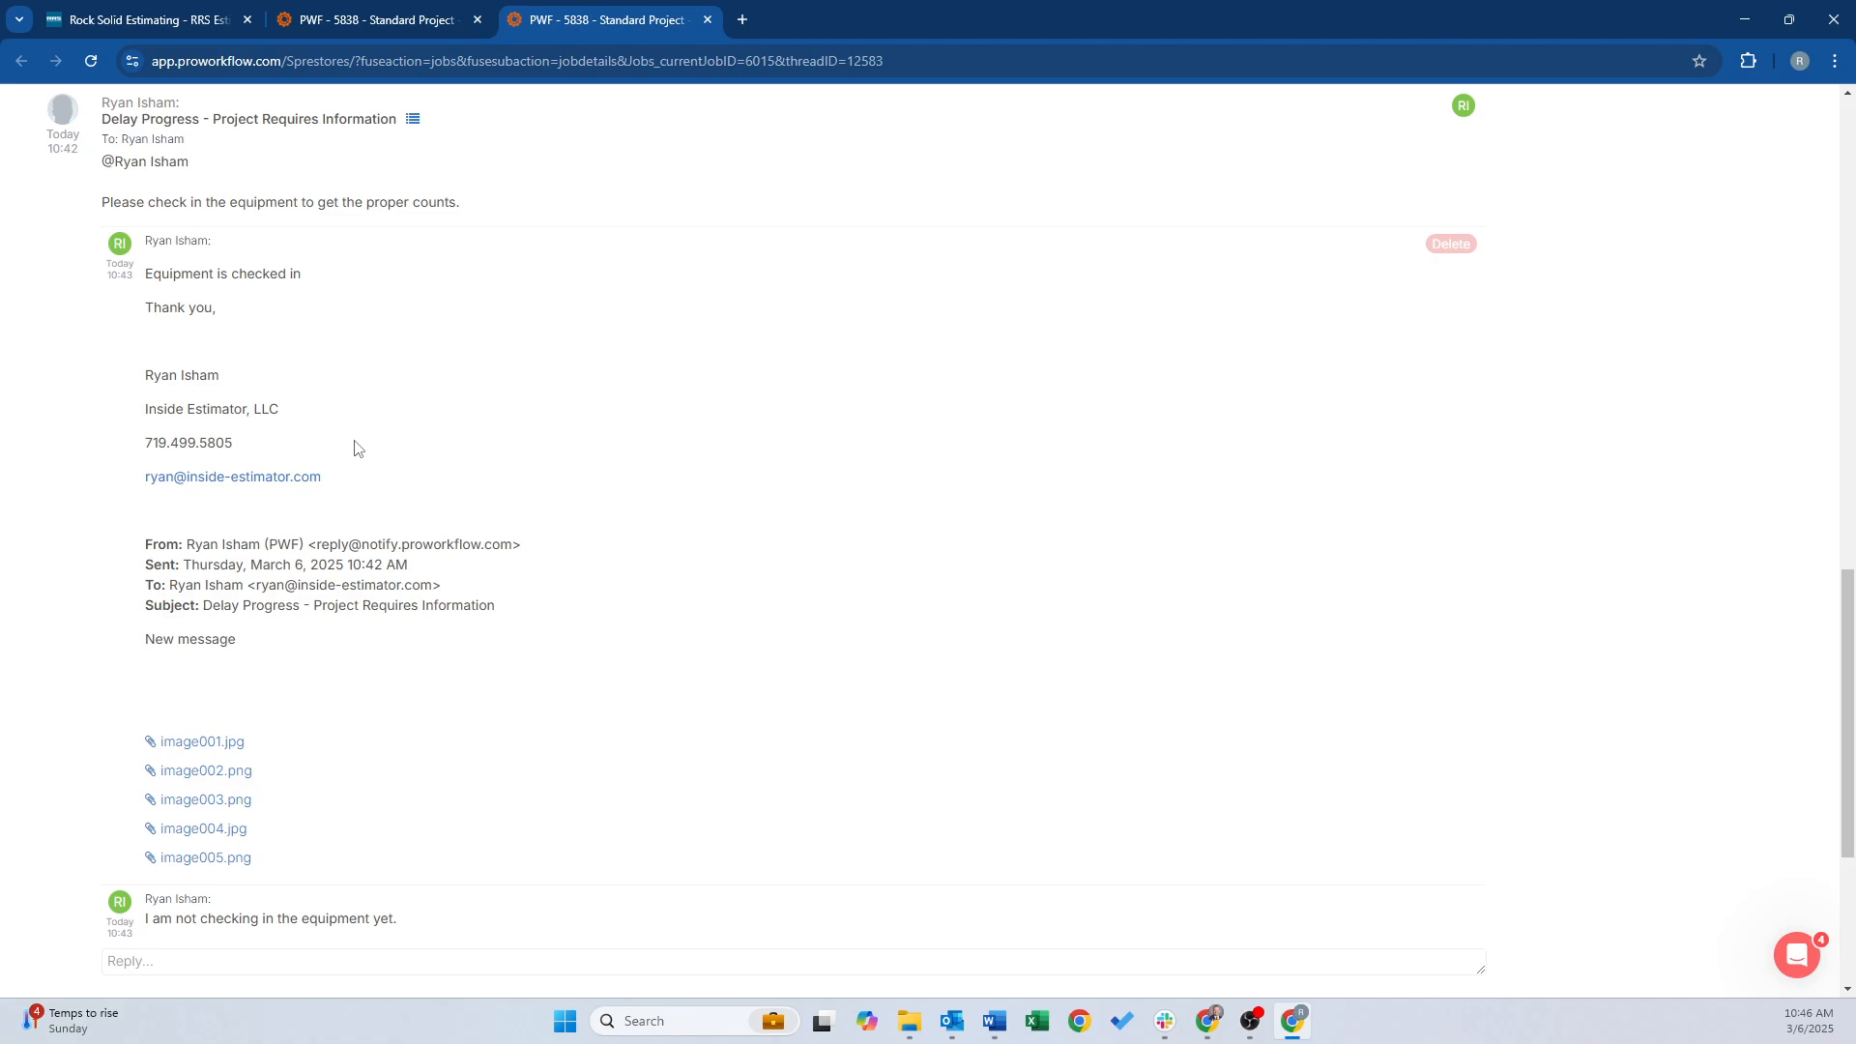
{"action": "scroll", "coordinate": [353, 447], "scroll_direction": "down", "scroll_amount": 4}
{"action": "scroll", "coordinate": [354, 448], "scroll_direction": "up", "scroll_amount": 9}
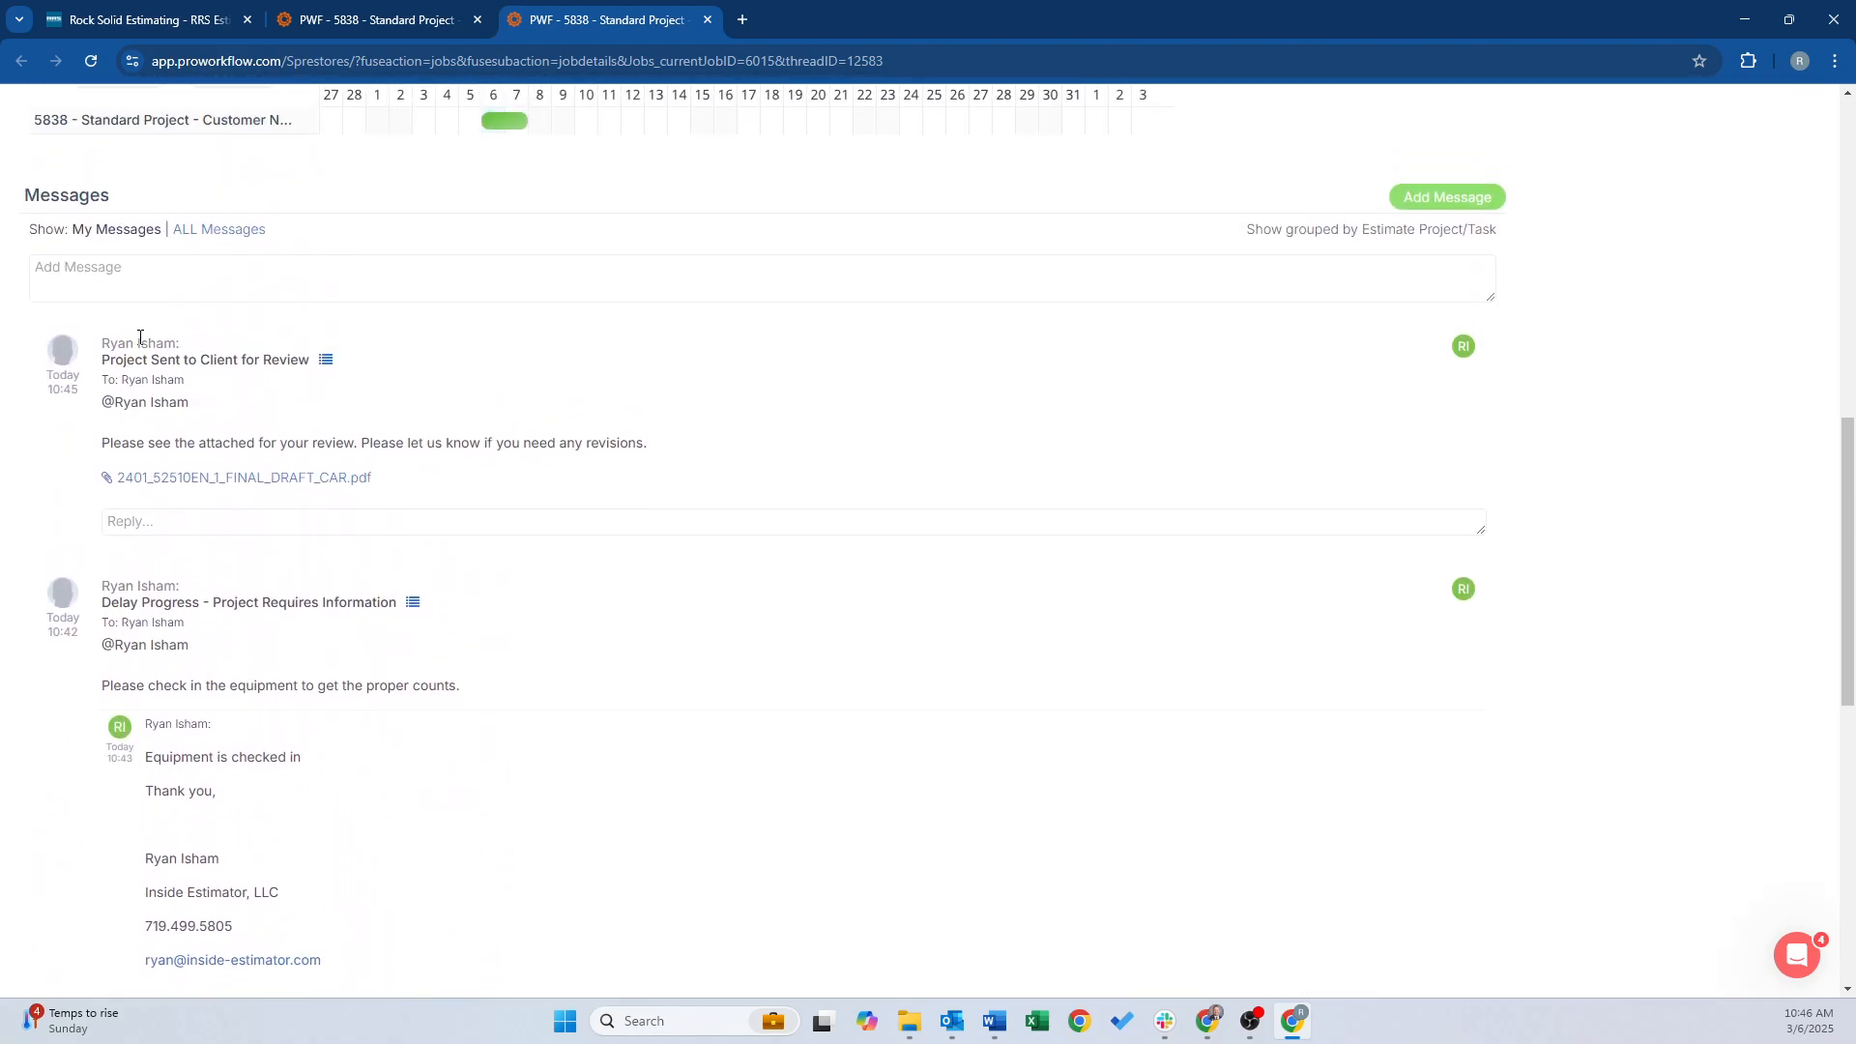
Post the reply "Please change Line 2 to xyz" under the review message
{"action": "left_click", "coordinate": [139, 522]}
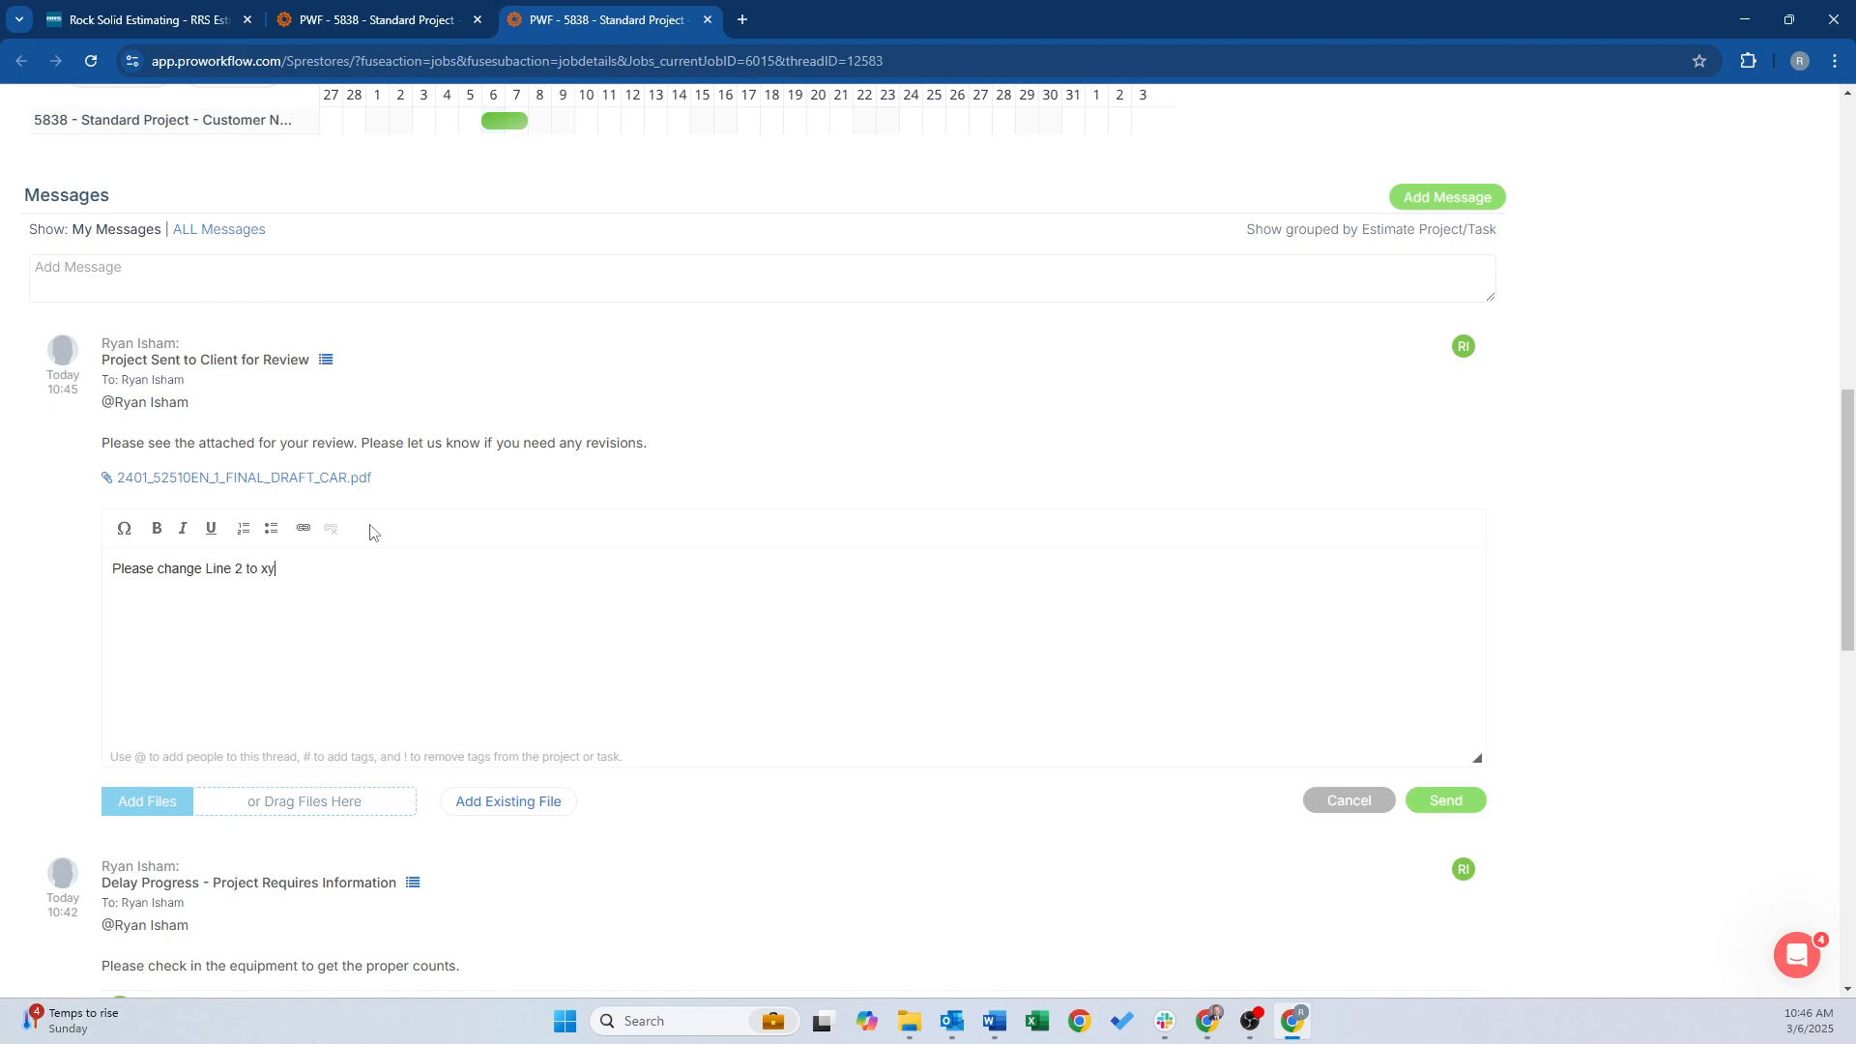
{"action": "left_click", "coordinate": [1443, 803]}
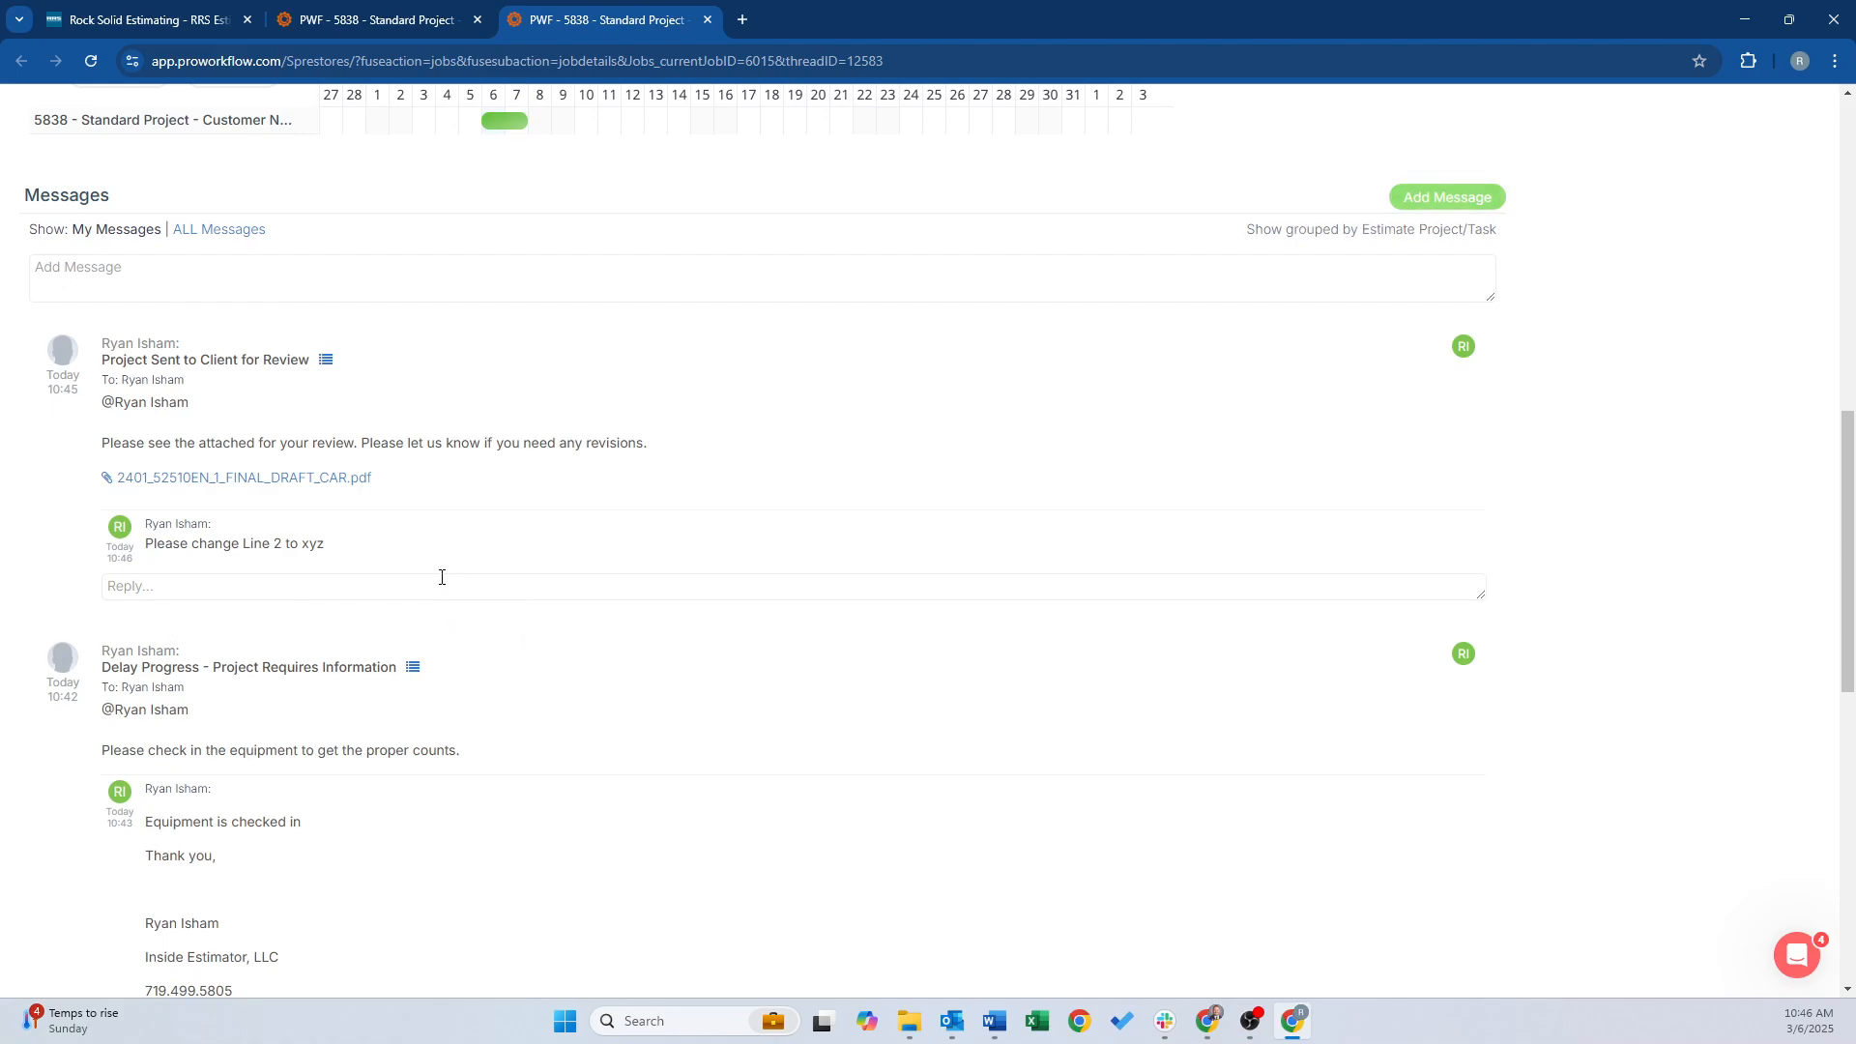
{"action": "scroll", "coordinate": [430, 583], "scroll_direction": "up", "scroll_amount": 3}
{"action": "scroll", "coordinate": [427, 583], "scroll_direction": "down", "scroll_amount": 2}
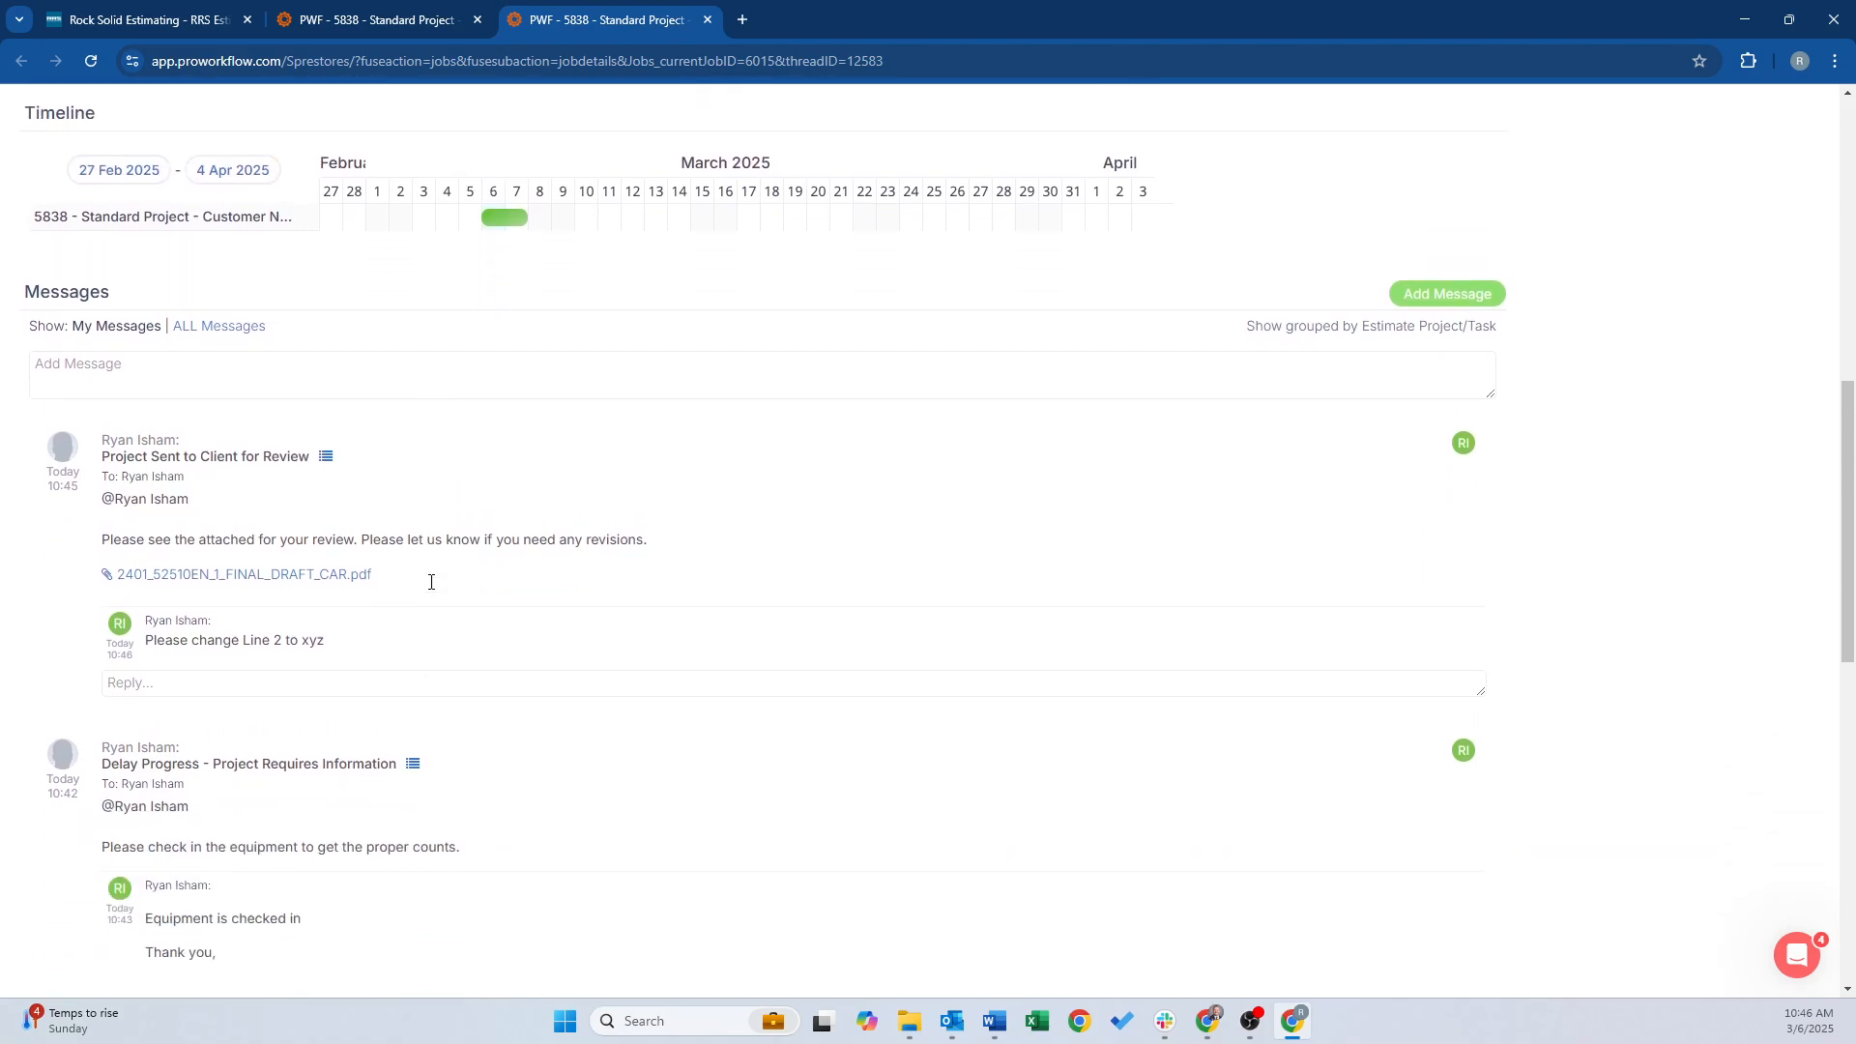
Post the reply "Approved." under the same review message
{"action": "left_click", "coordinate": [155, 683]}
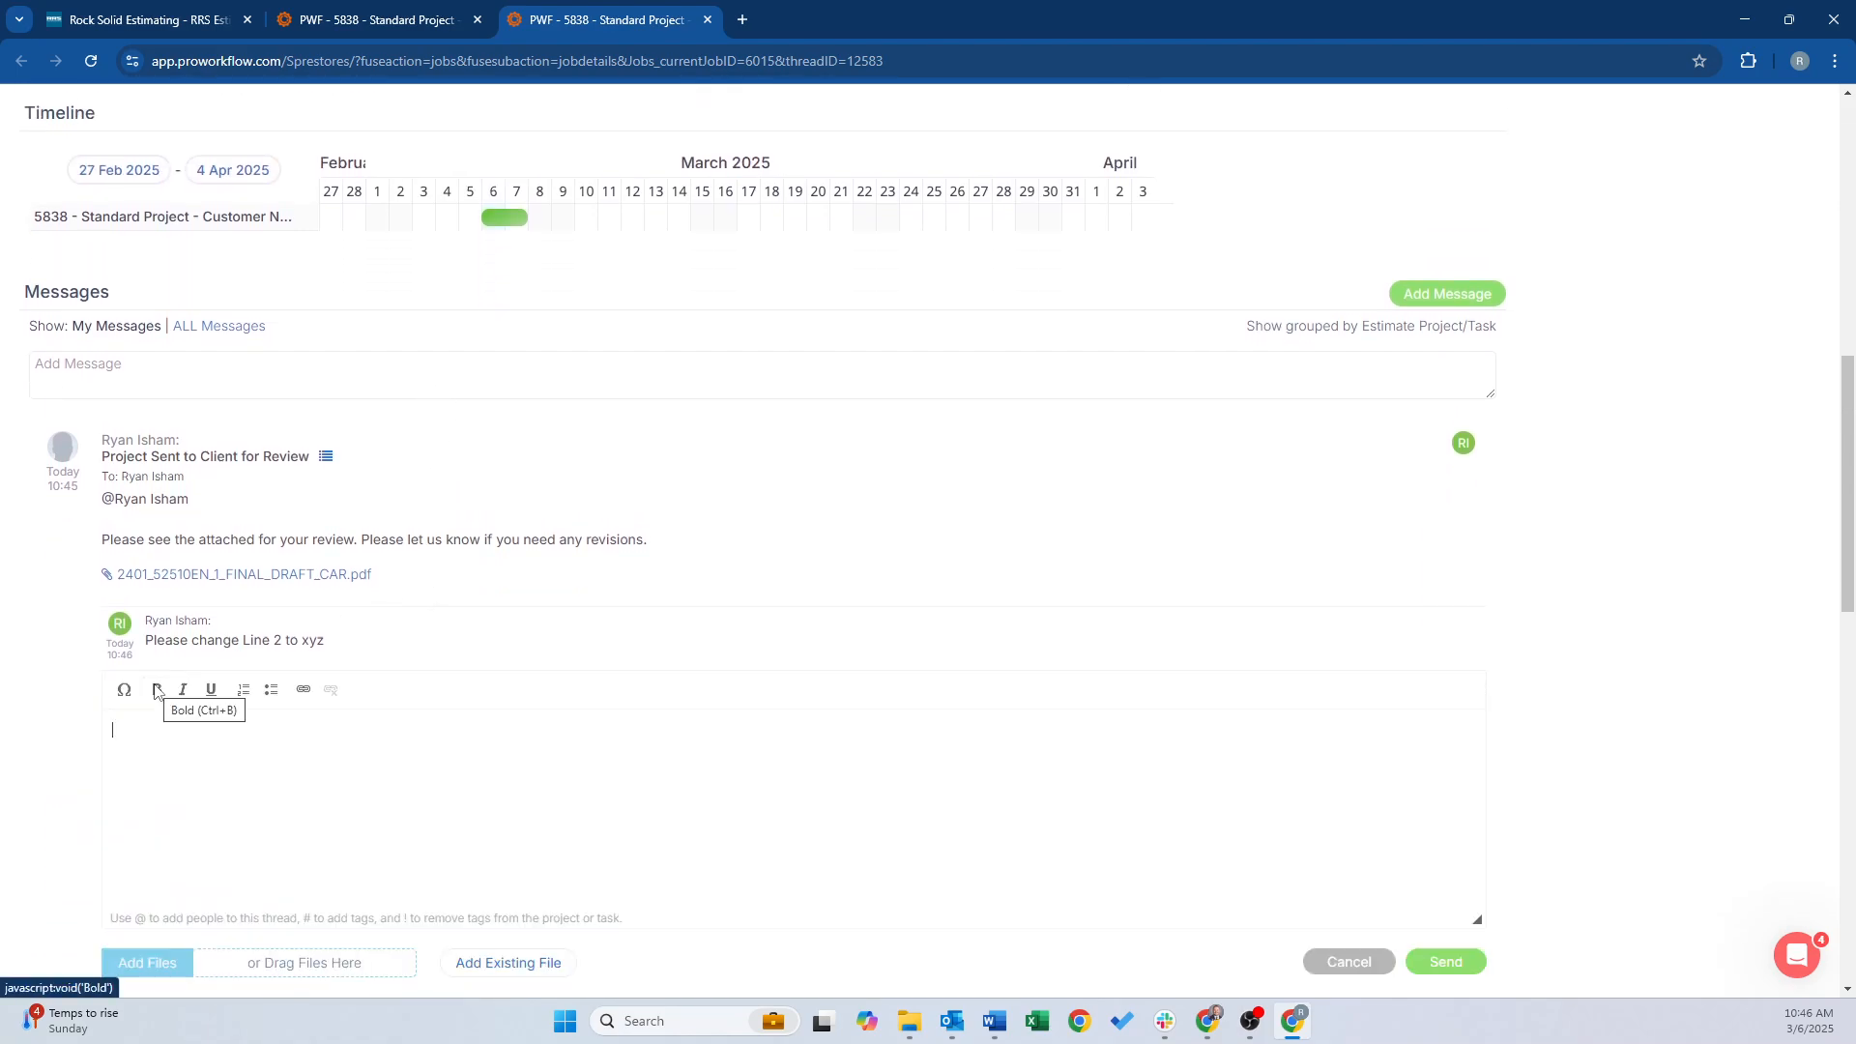
{"action": "type", "text": "Approved."}
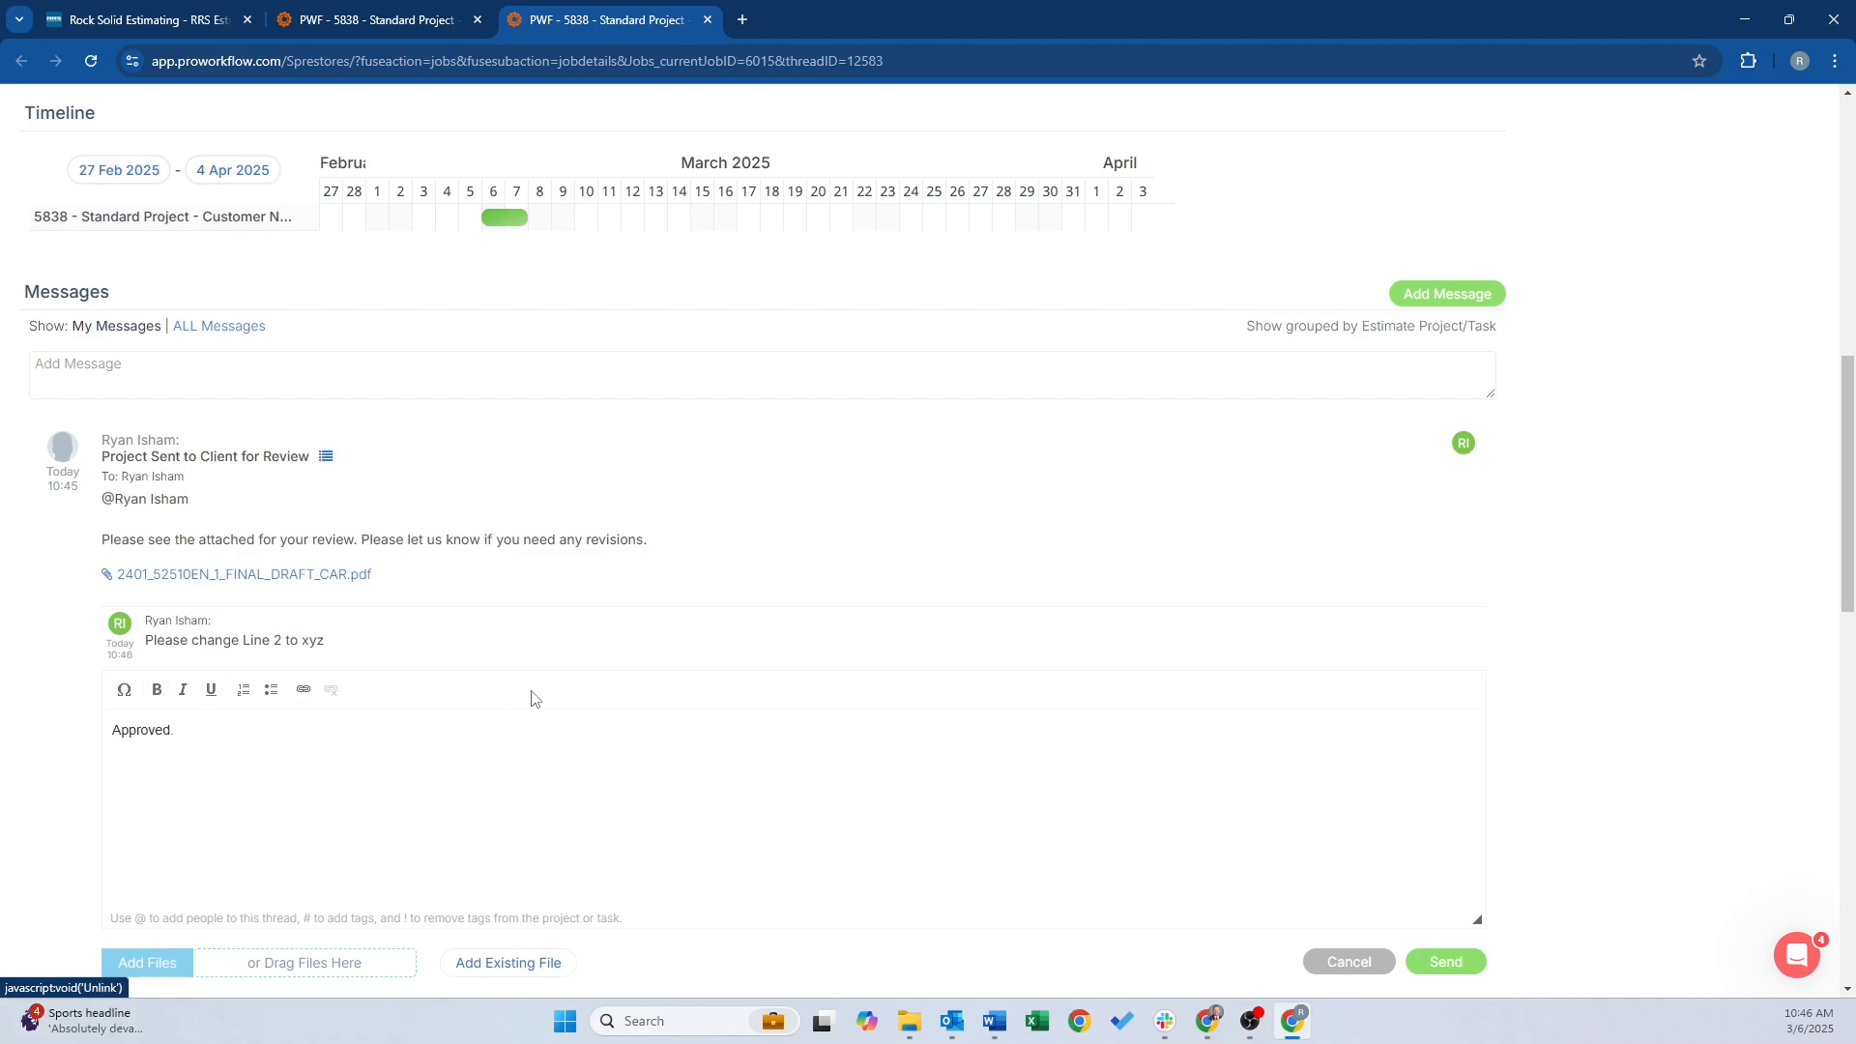
{"action": "left_click", "coordinate": [1444, 961]}
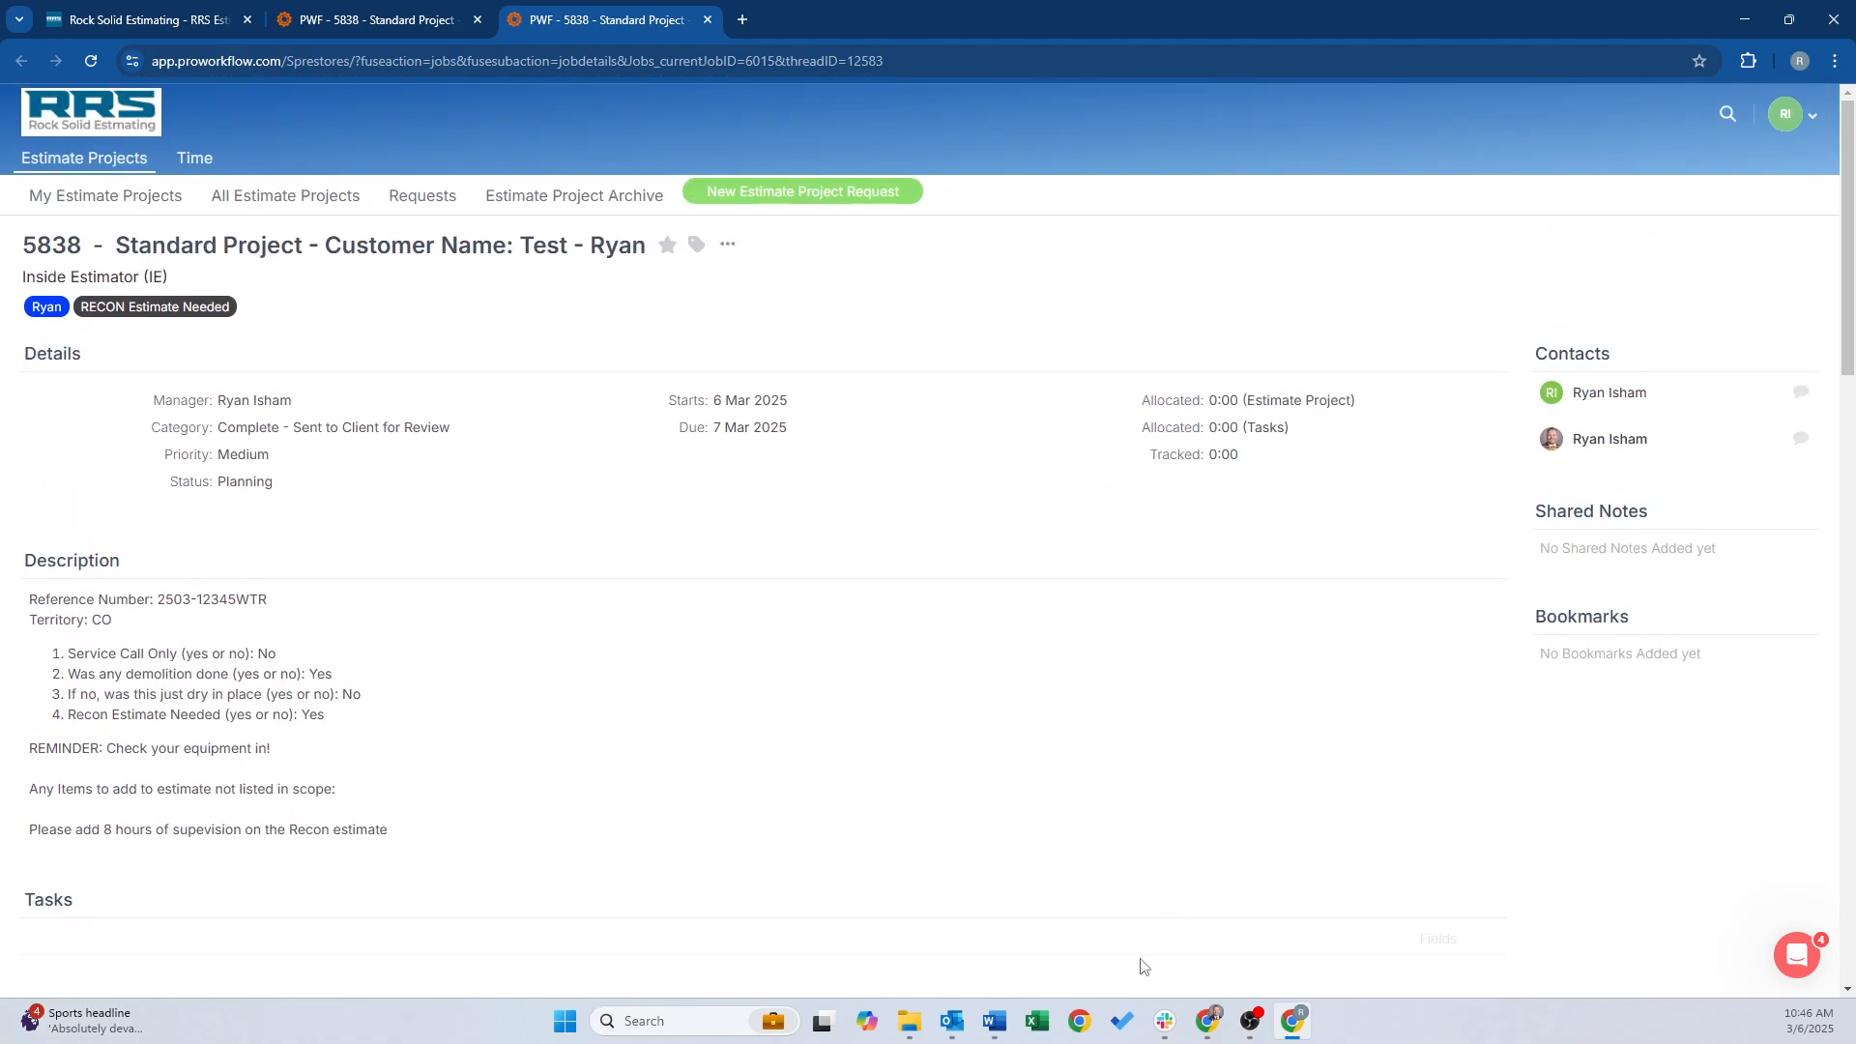
Complete estimate project 5838 with KEEP ALL files, then close the extra project tab
{"action": "mouse_move", "coordinate": [1209, 1018]}
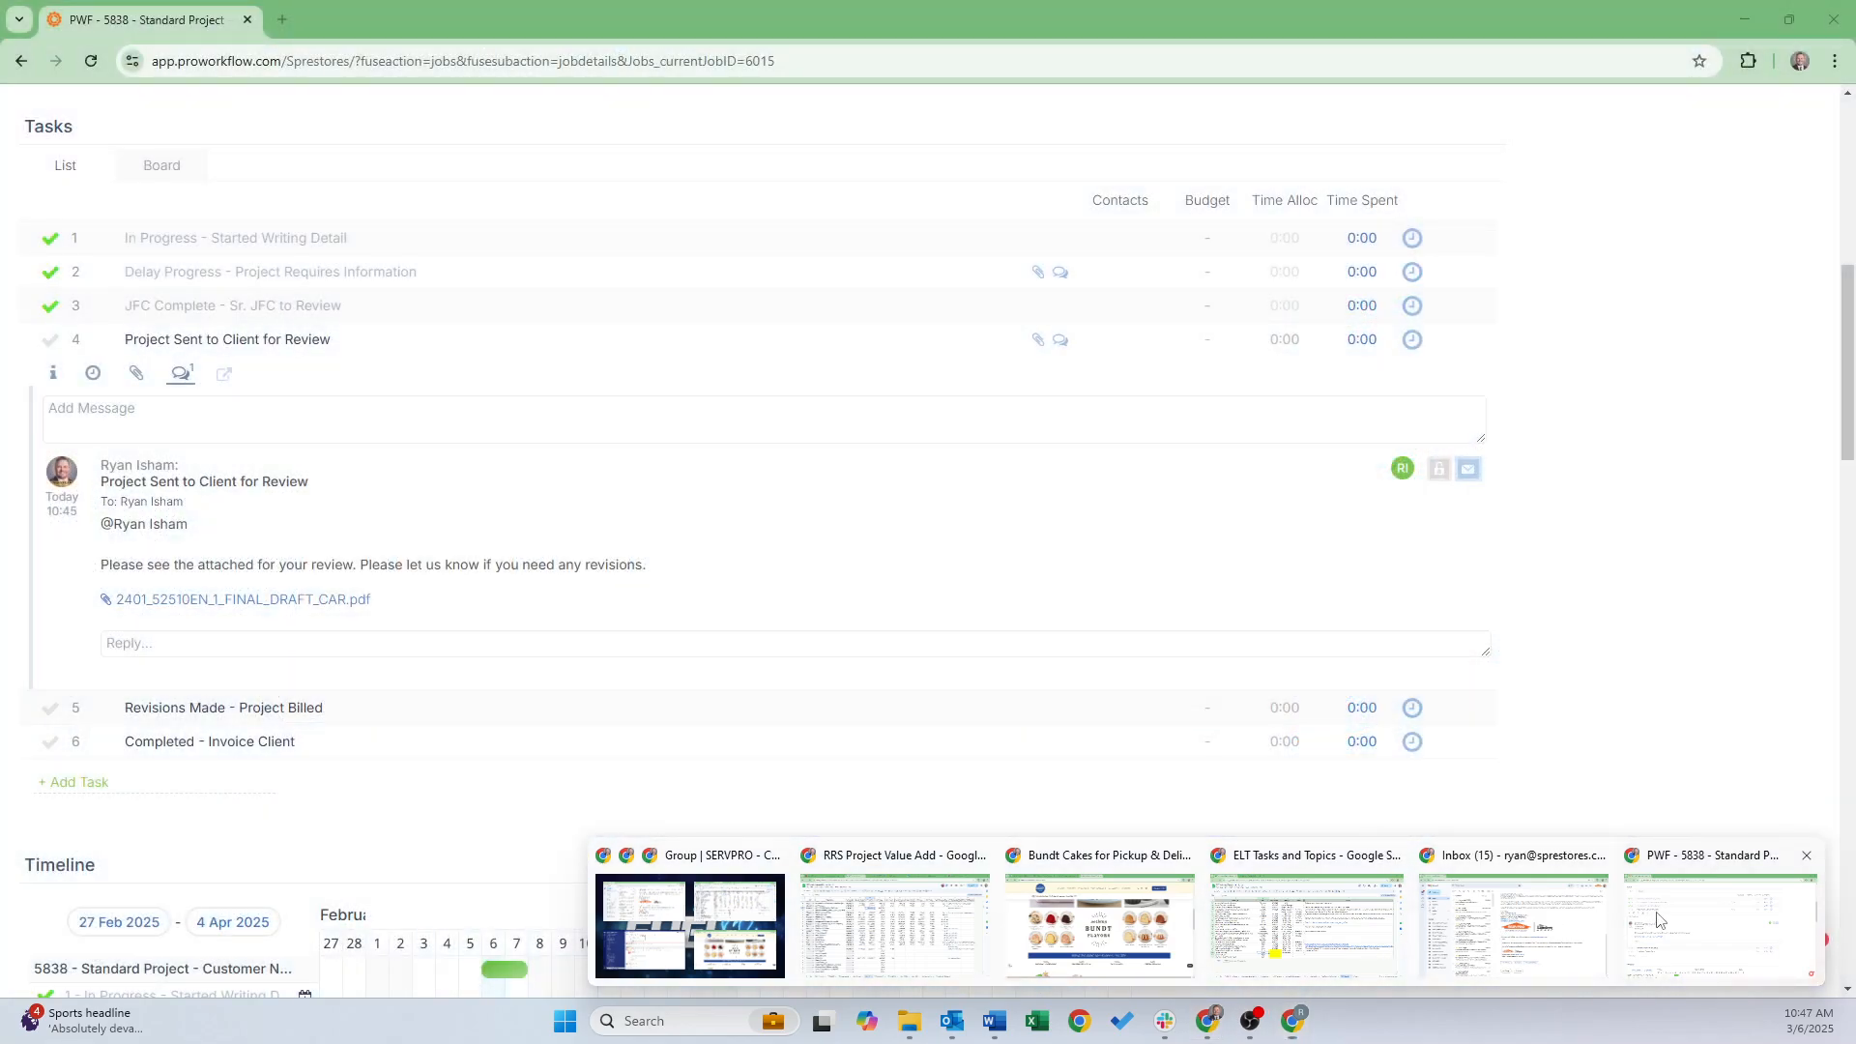
{"action": "left_click", "coordinate": [1721, 924]}
{"action": "scroll", "coordinate": [834, 541], "scroll_direction": "up", "scroll_amount": 8}
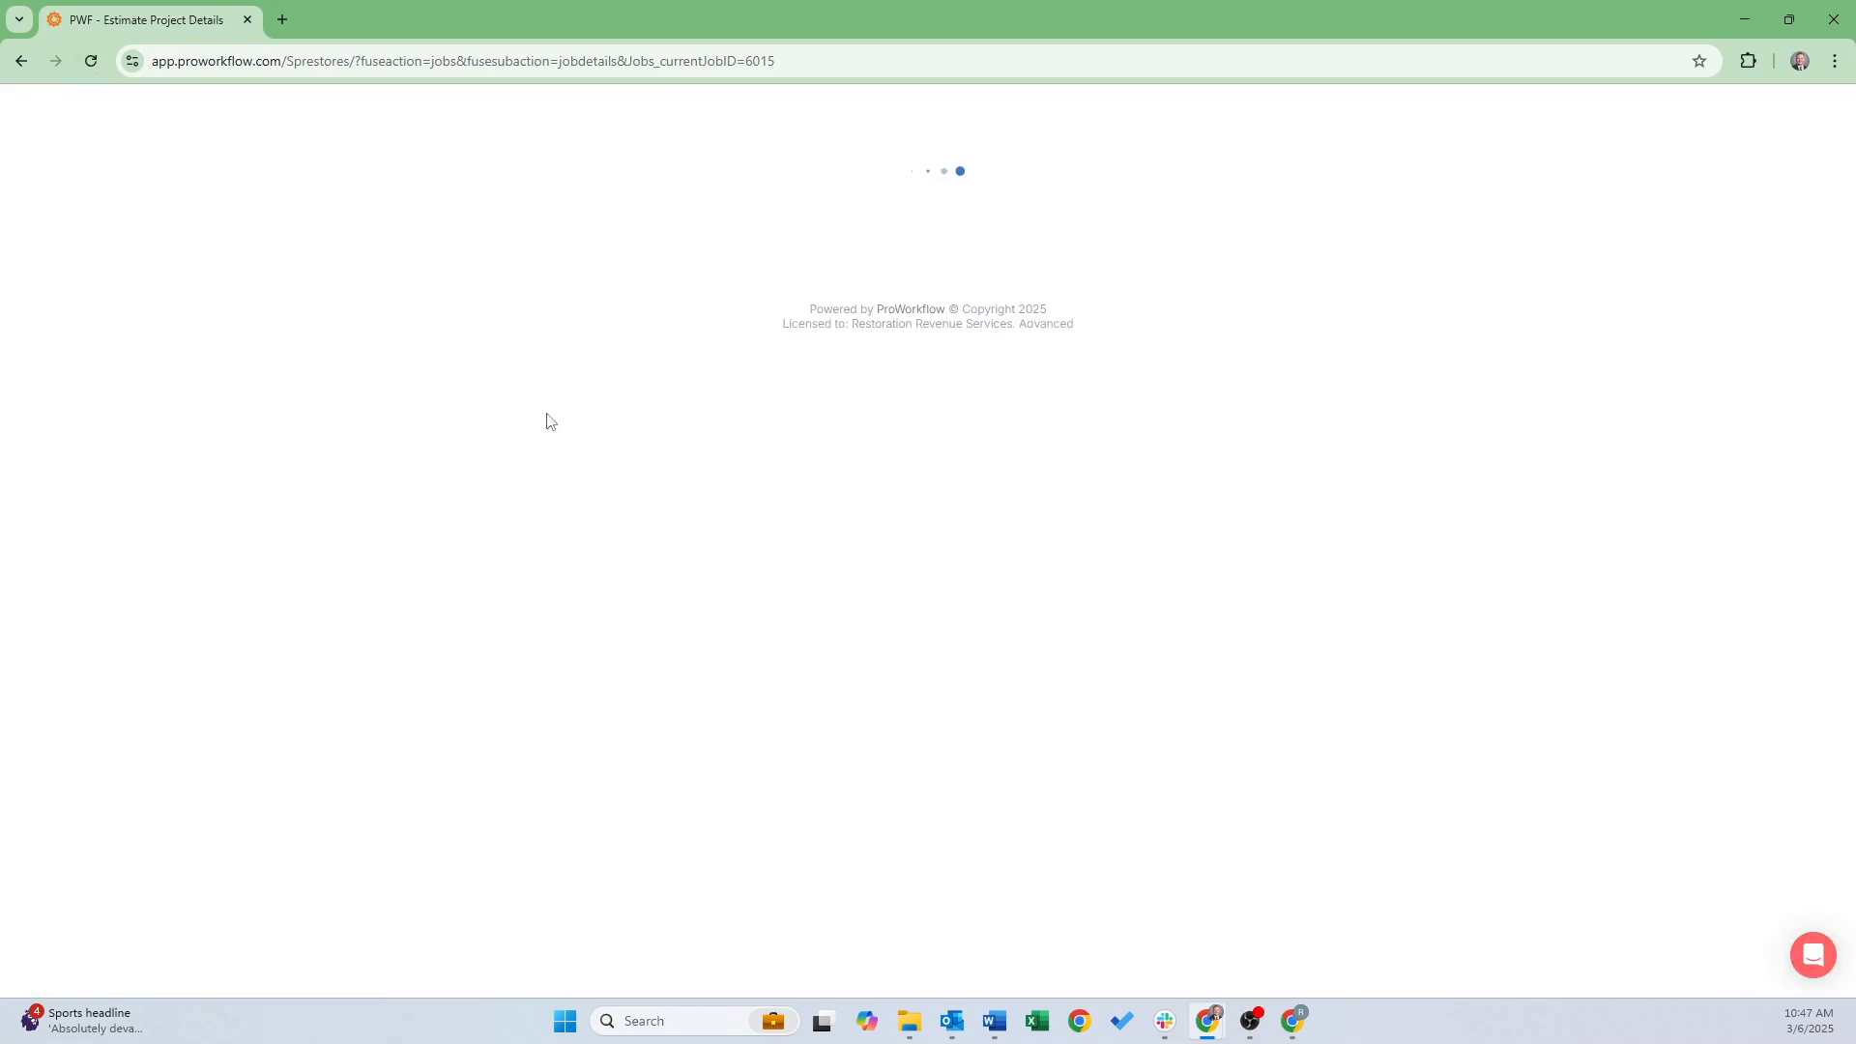
{"action": "scroll", "coordinate": [586, 406], "scroll_direction": "down", "scroll_amount": 15}
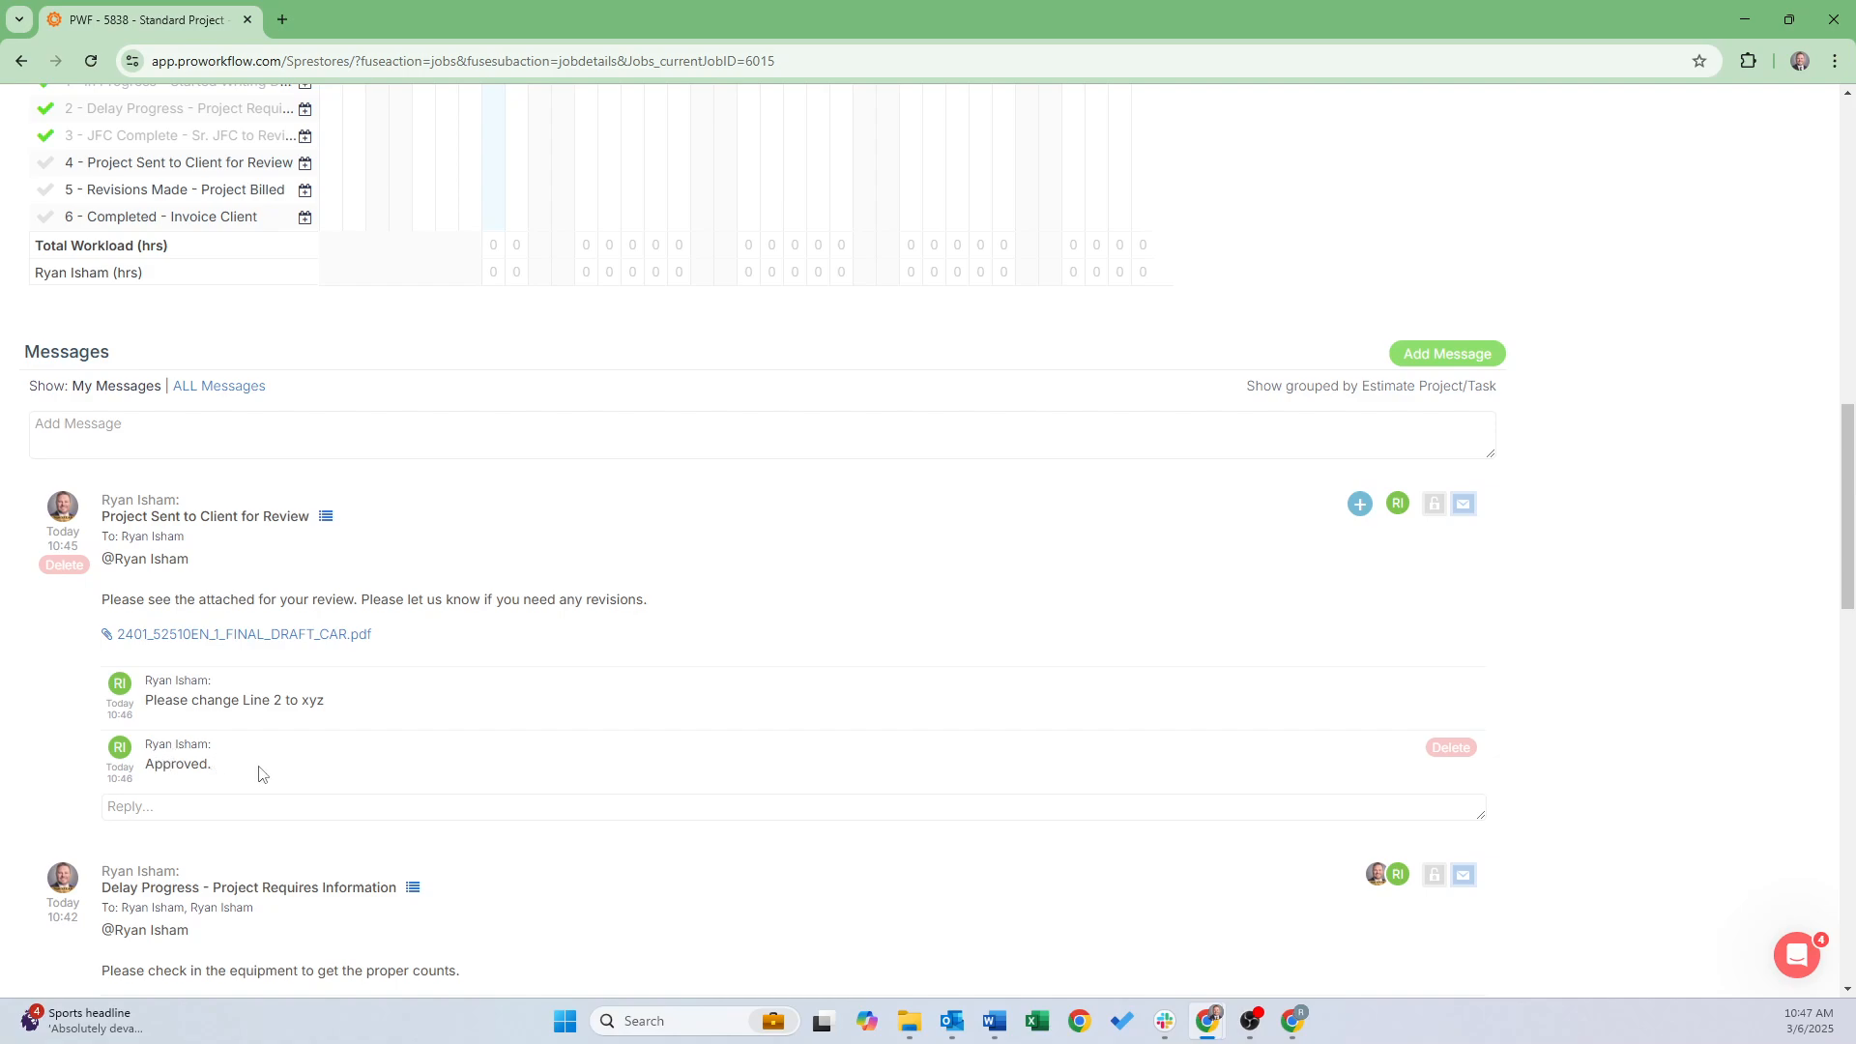
{"action": "scroll", "coordinate": [746, 699], "scroll_direction": "up", "scroll_amount": 15}
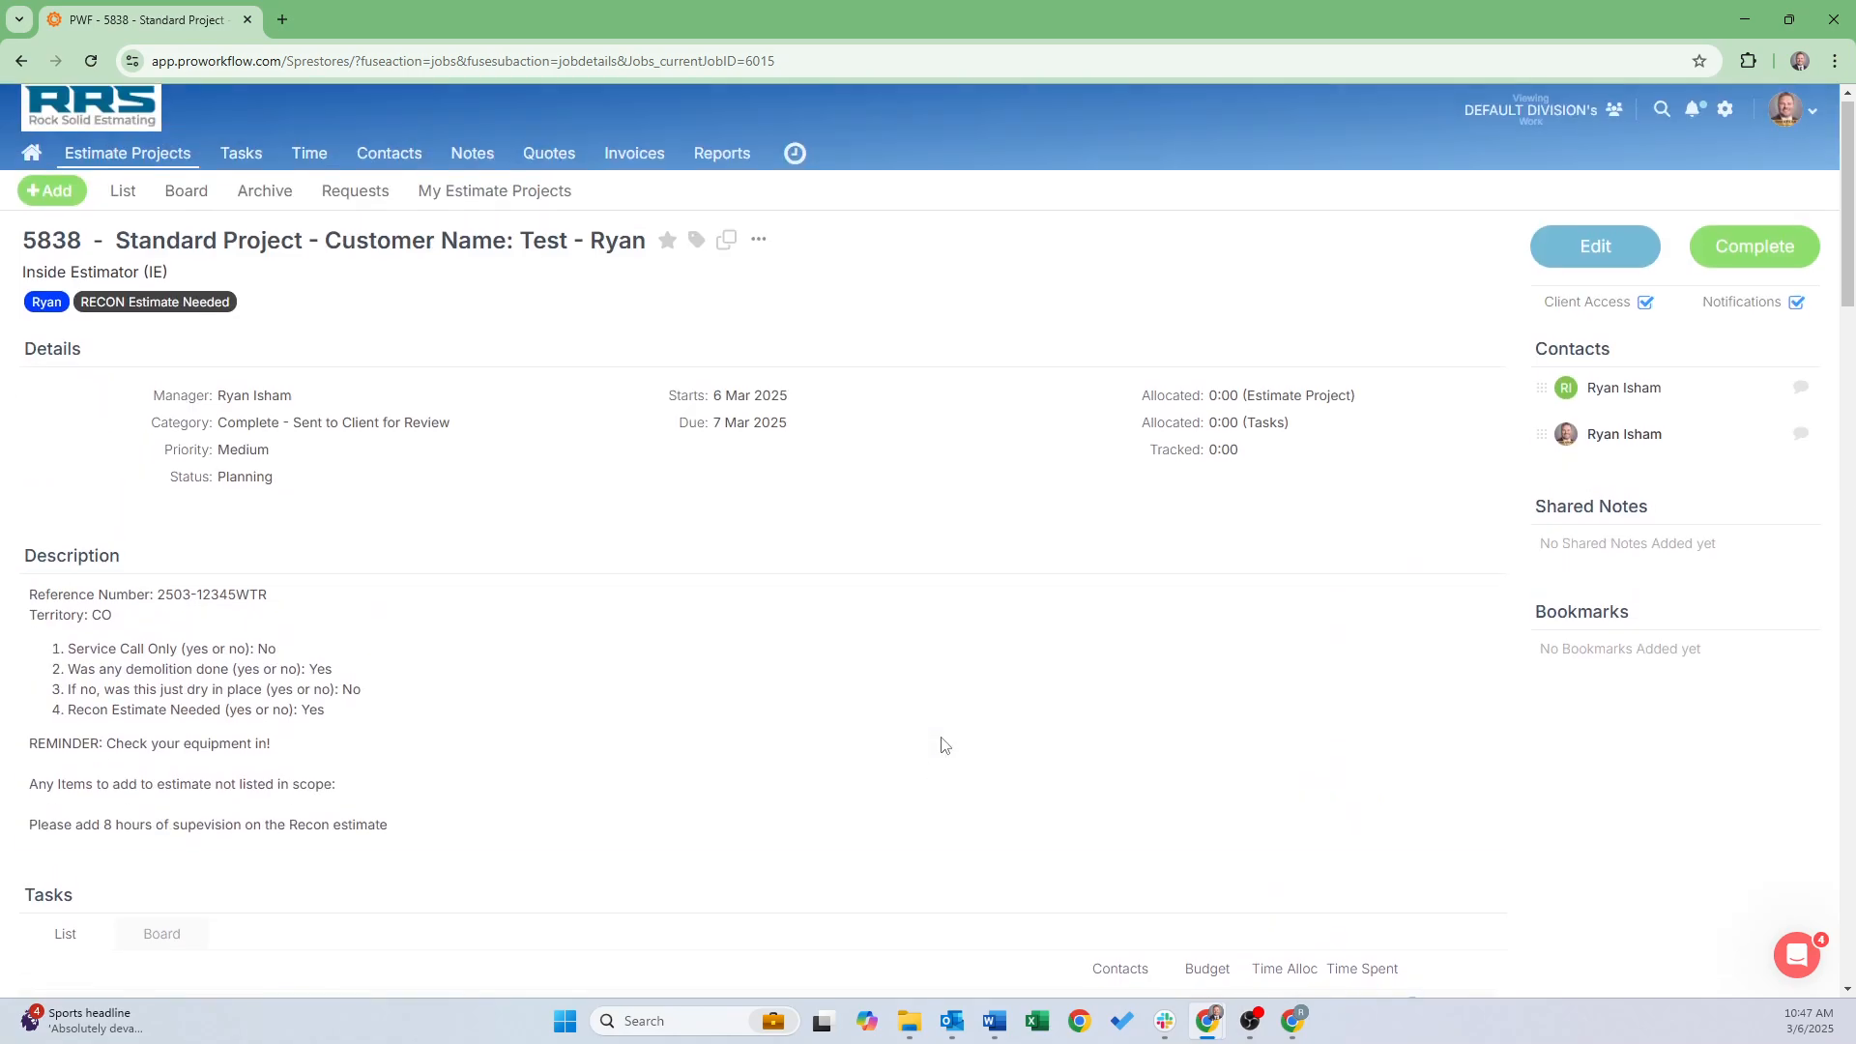
{"action": "left_click", "coordinate": [1737, 249]}
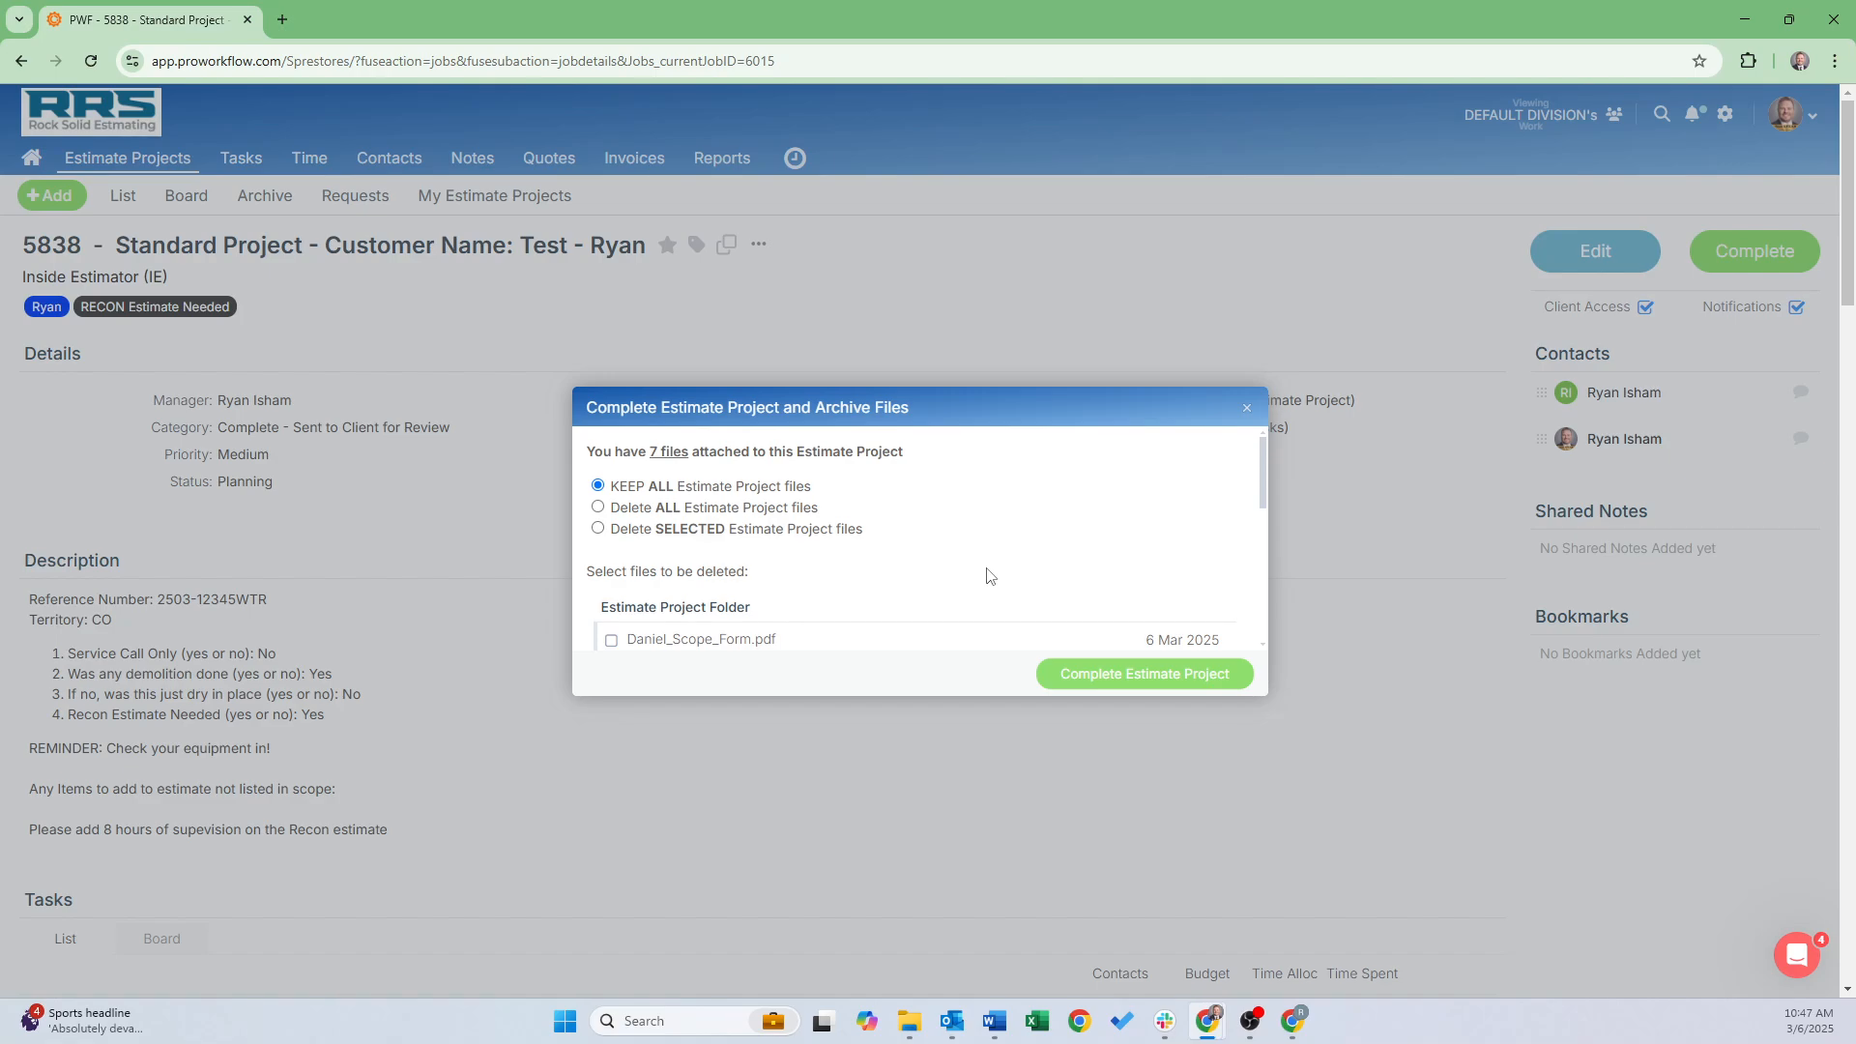
{"action": "left_click", "coordinate": [1068, 677]}
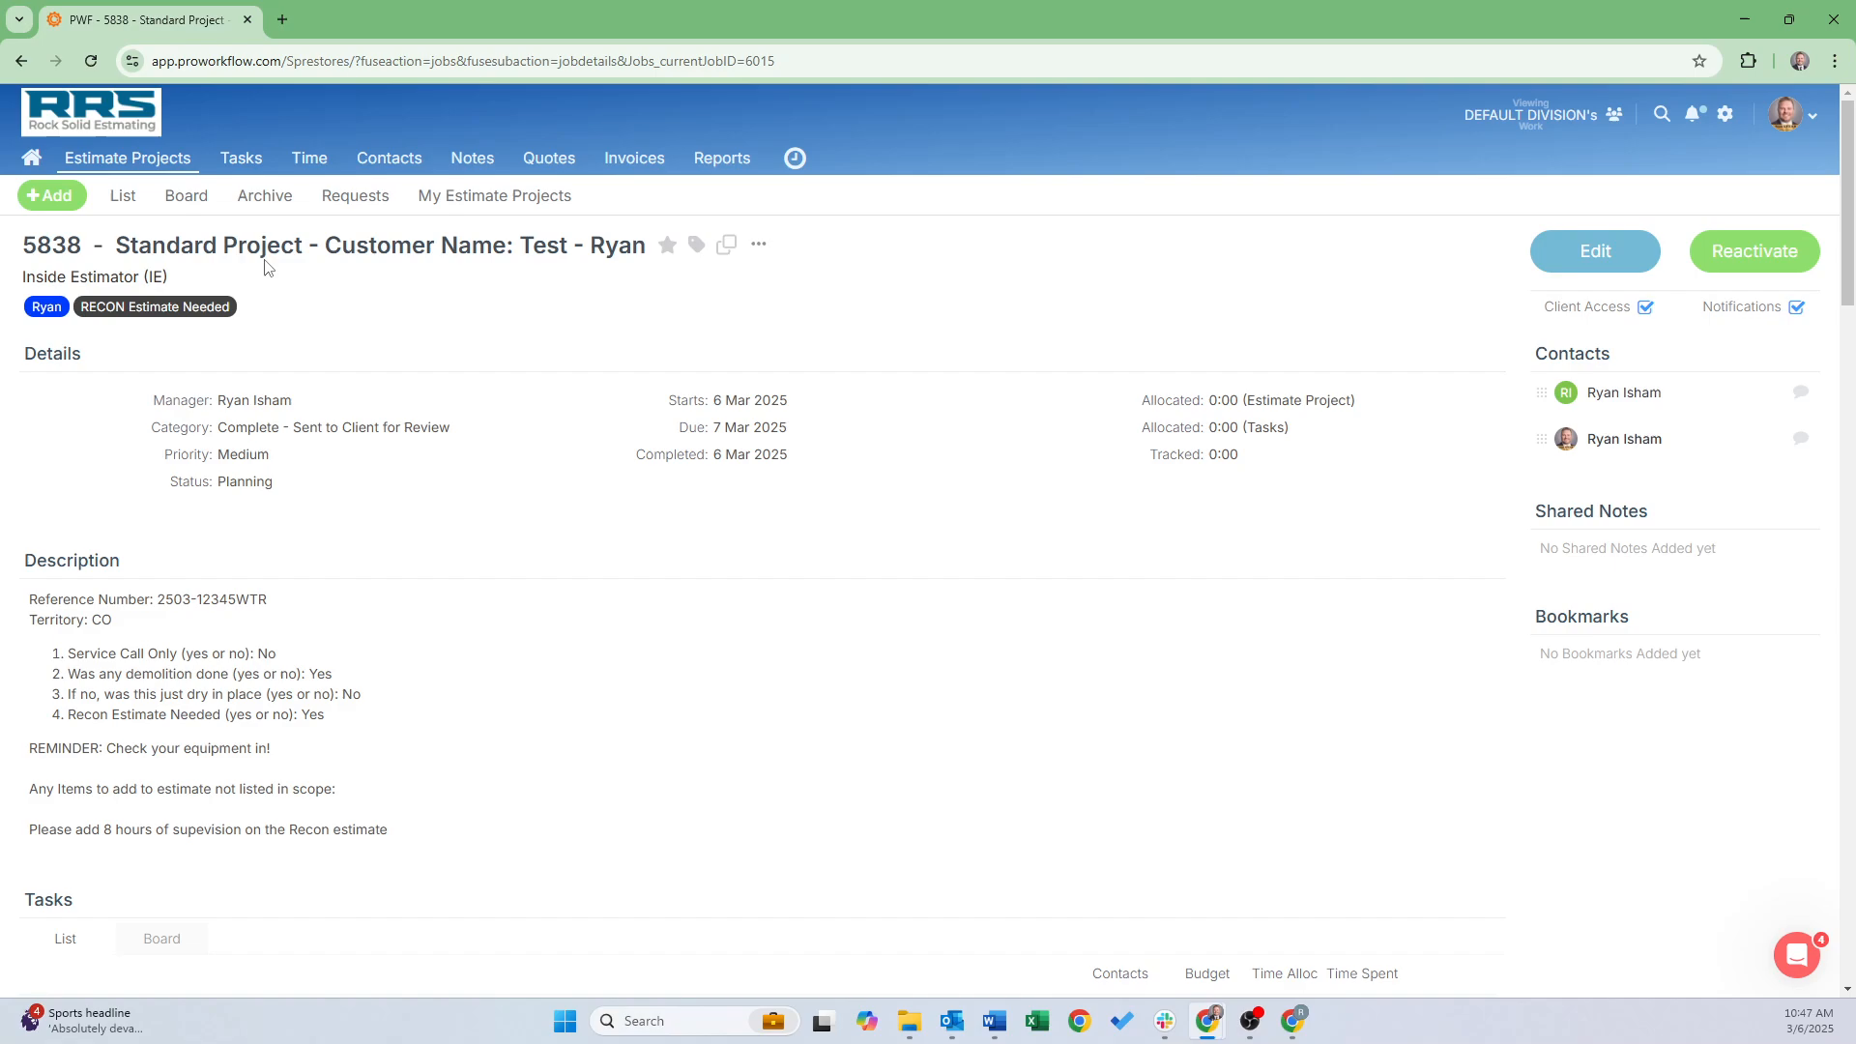
{"action": "left_click", "coordinate": [1293, 1032]}
{"action": "left_click", "coordinate": [707, 19]}
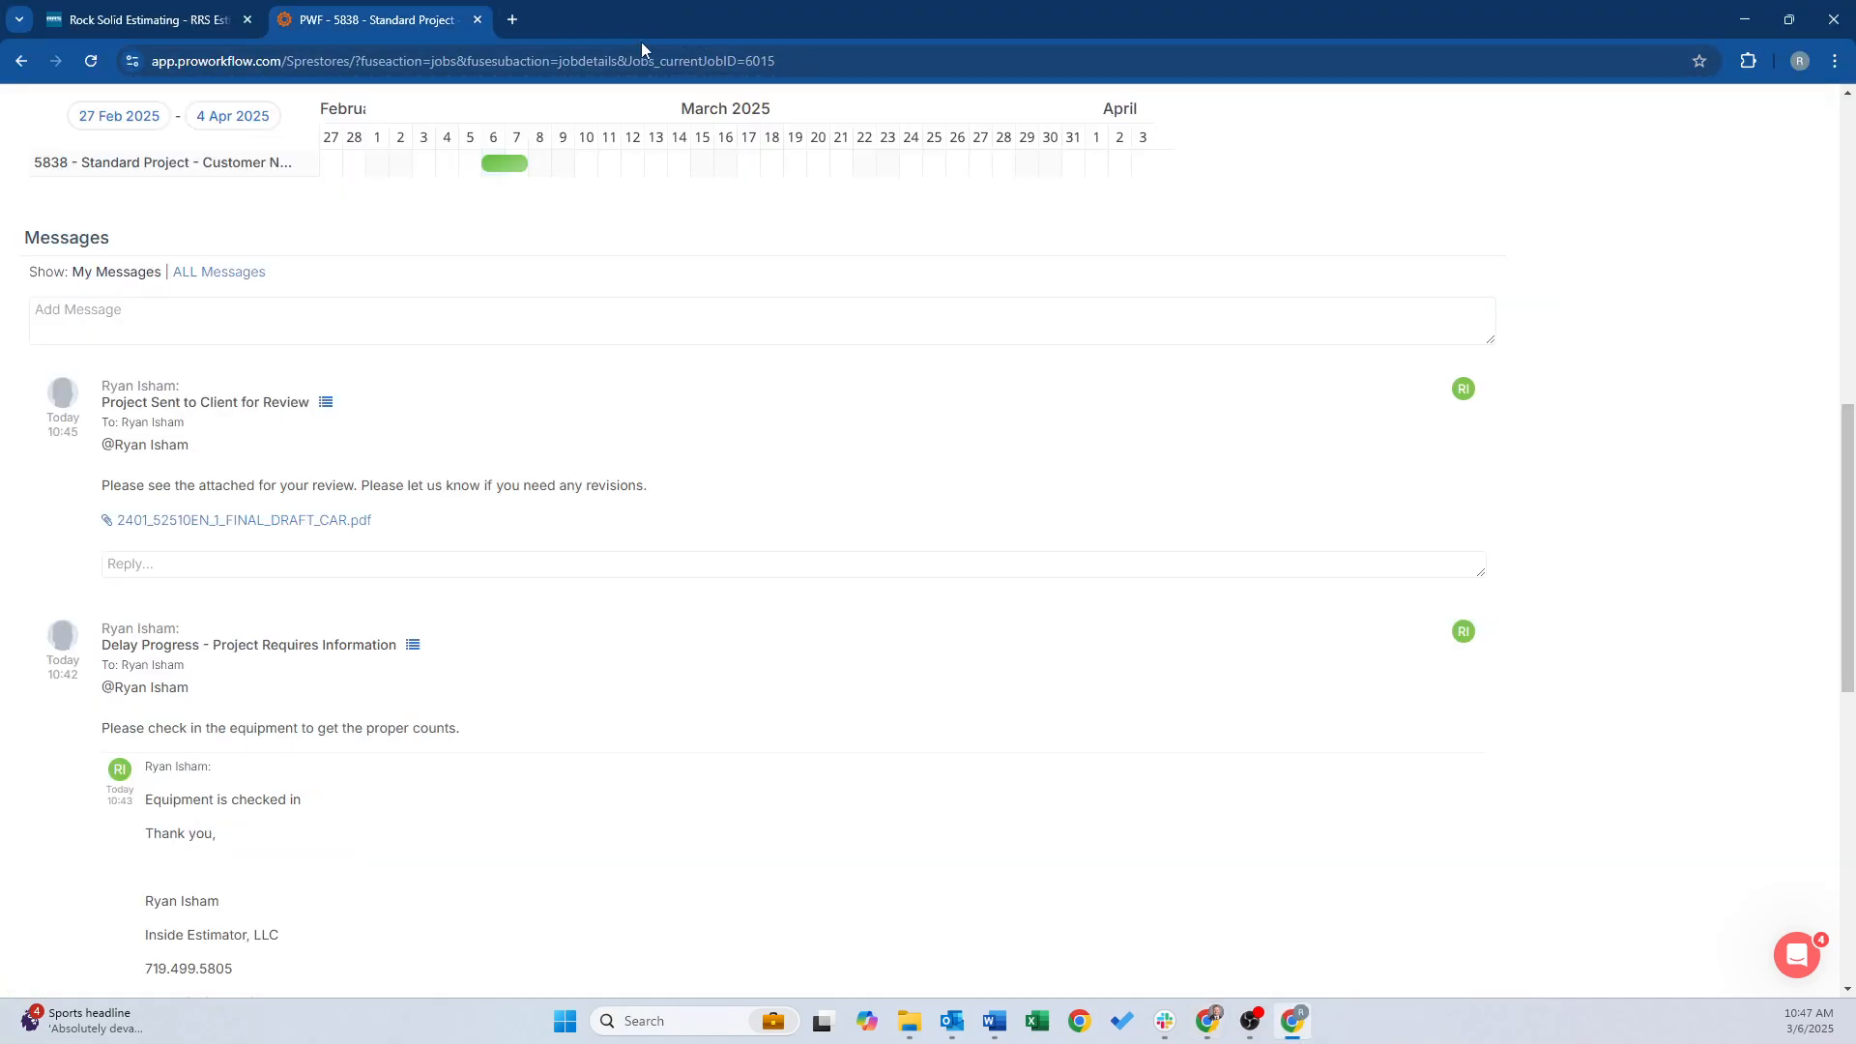
Navigate from Estimate Projects to the Estimate Project Archive search
{"action": "scroll", "coordinate": [398, 368], "scroll_direction": "up", "scroll_amount": 10}
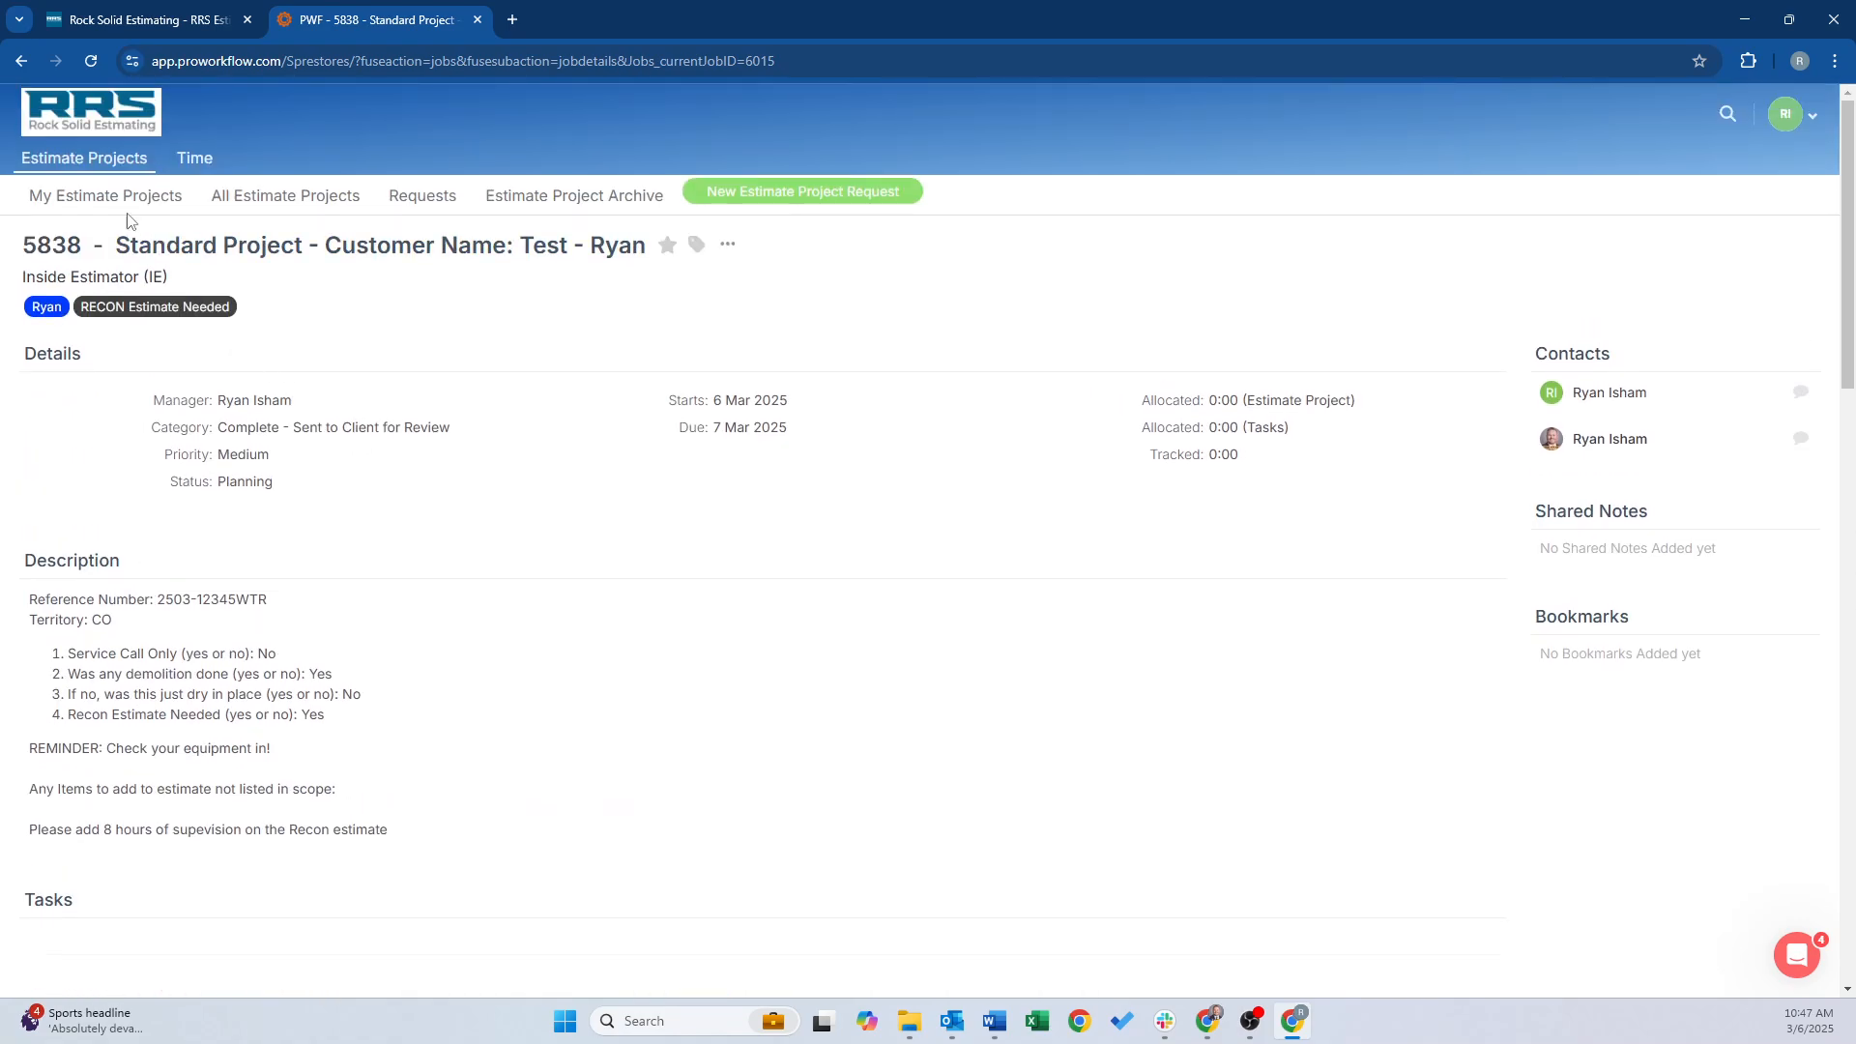
{"action": "left_click", "coordinate": [102, 166]}
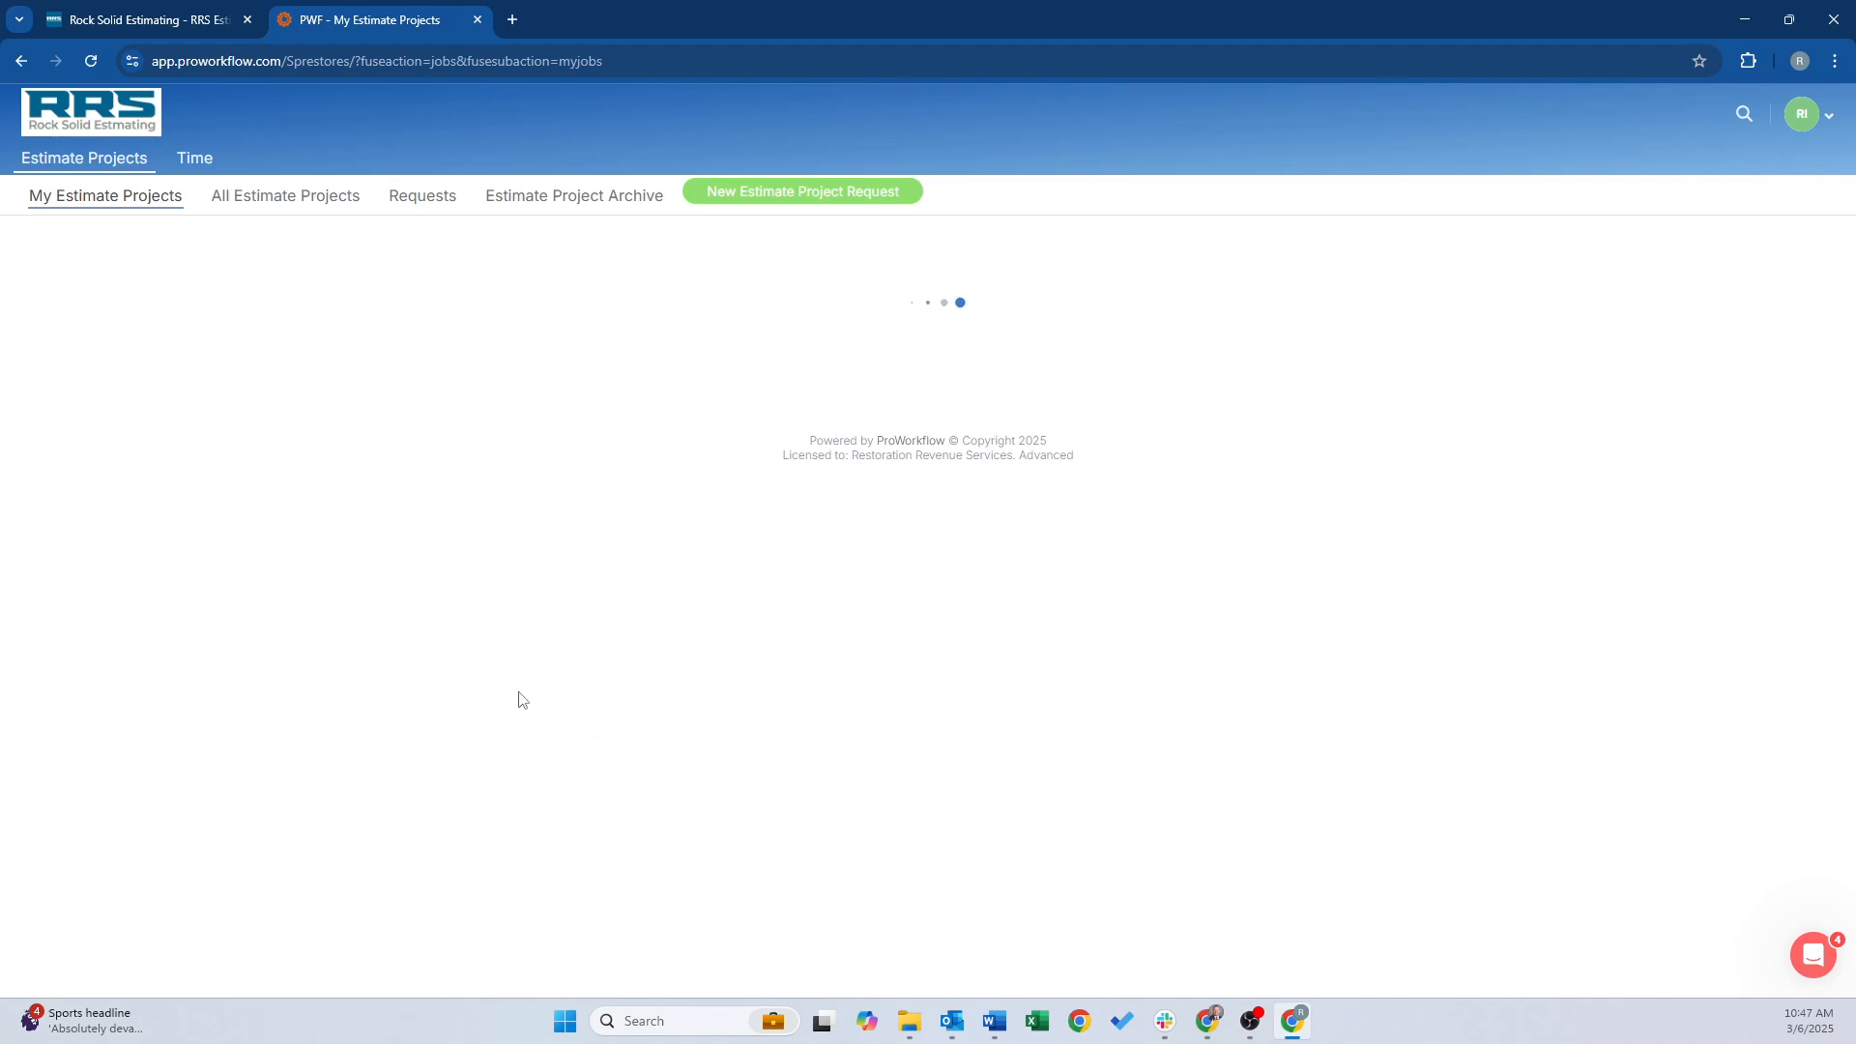
{"action": "left_click", "coordinate": [307, 206]}
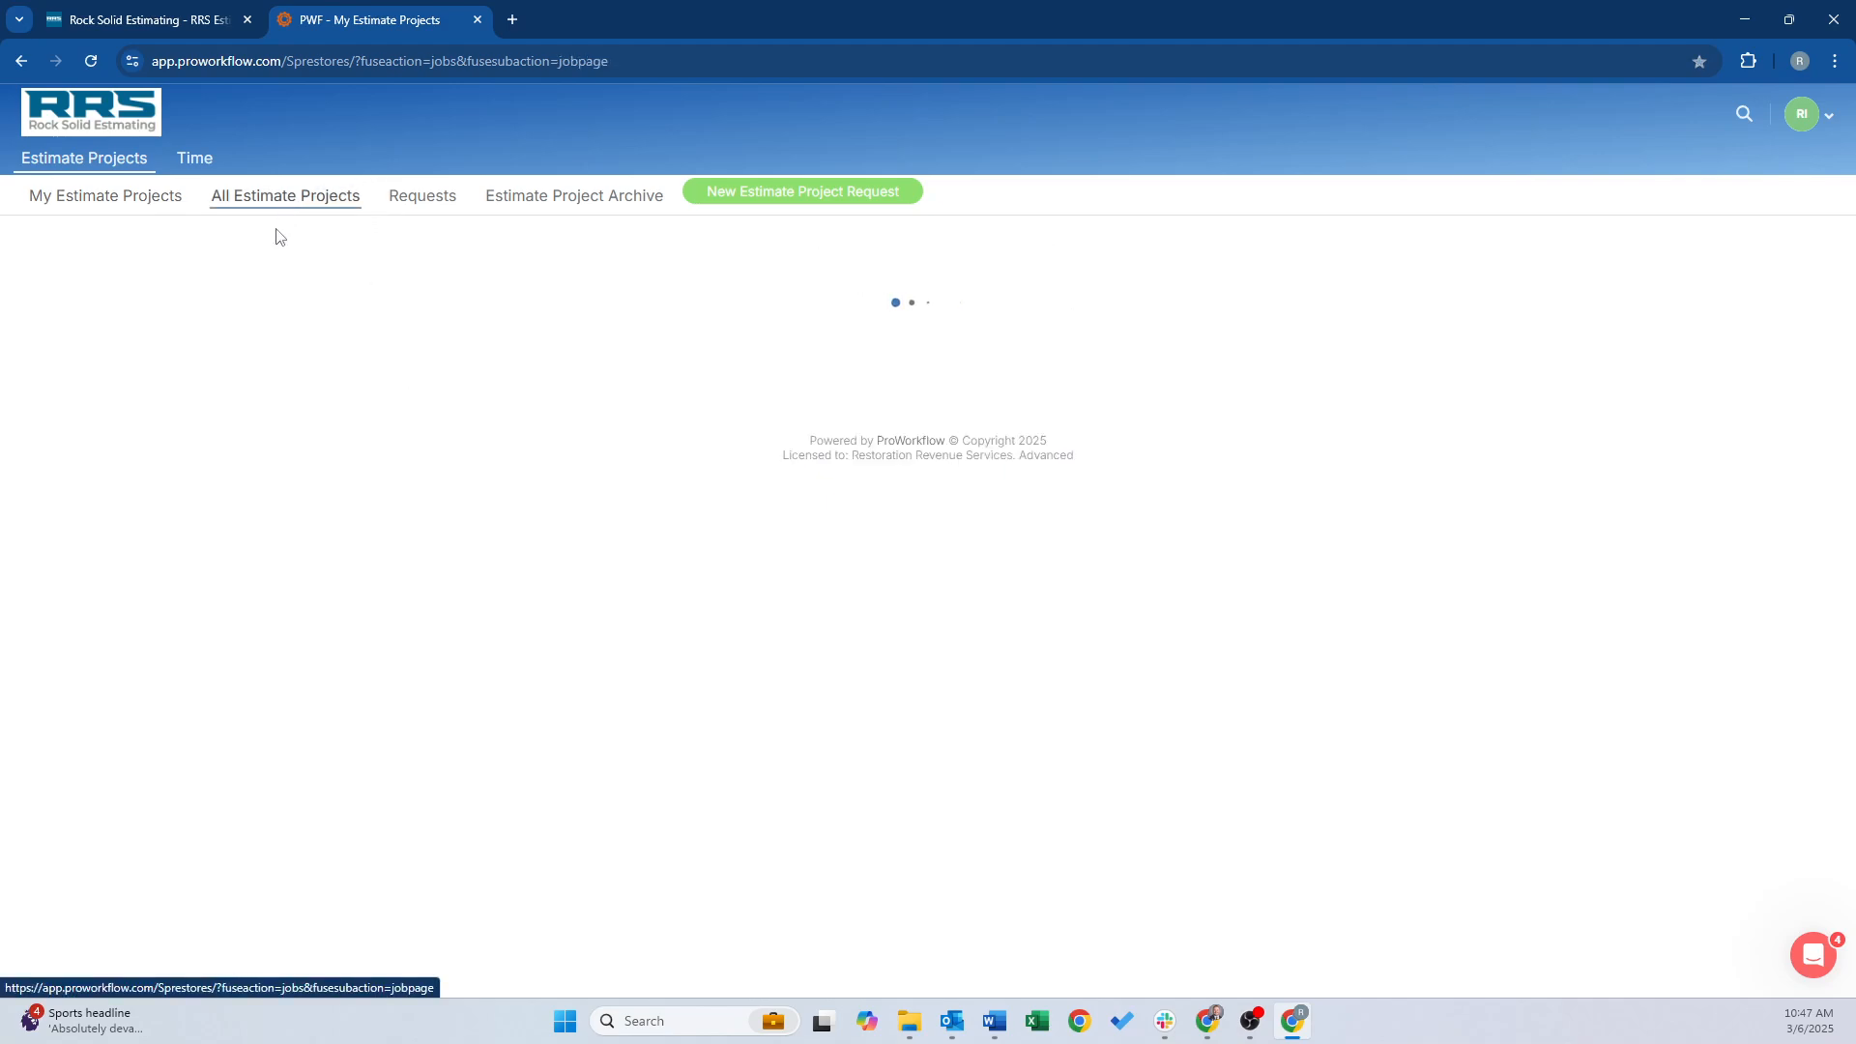
{"action": "left_click", "coordinate": [100, 199]}
{"action": "left_click", "coordinate": [269, 216]}
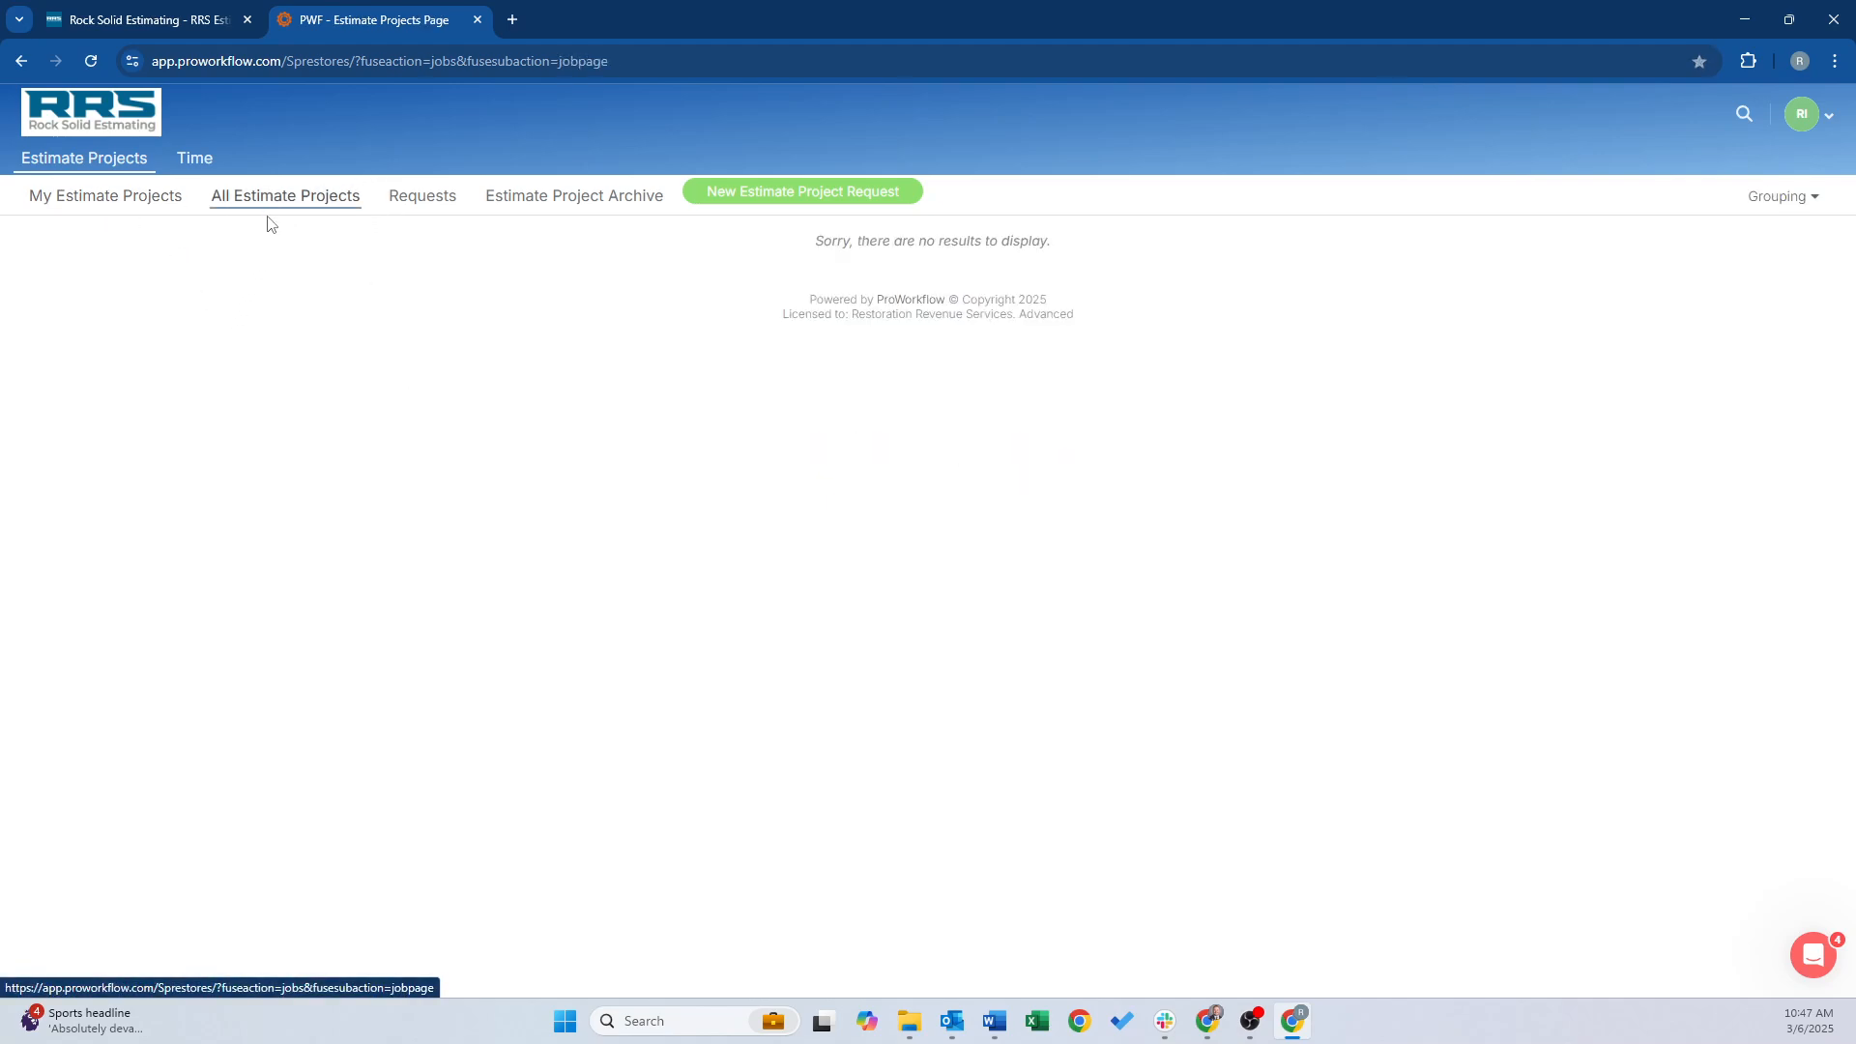
{"action": "left_click", "coordinate": [577, 198]}
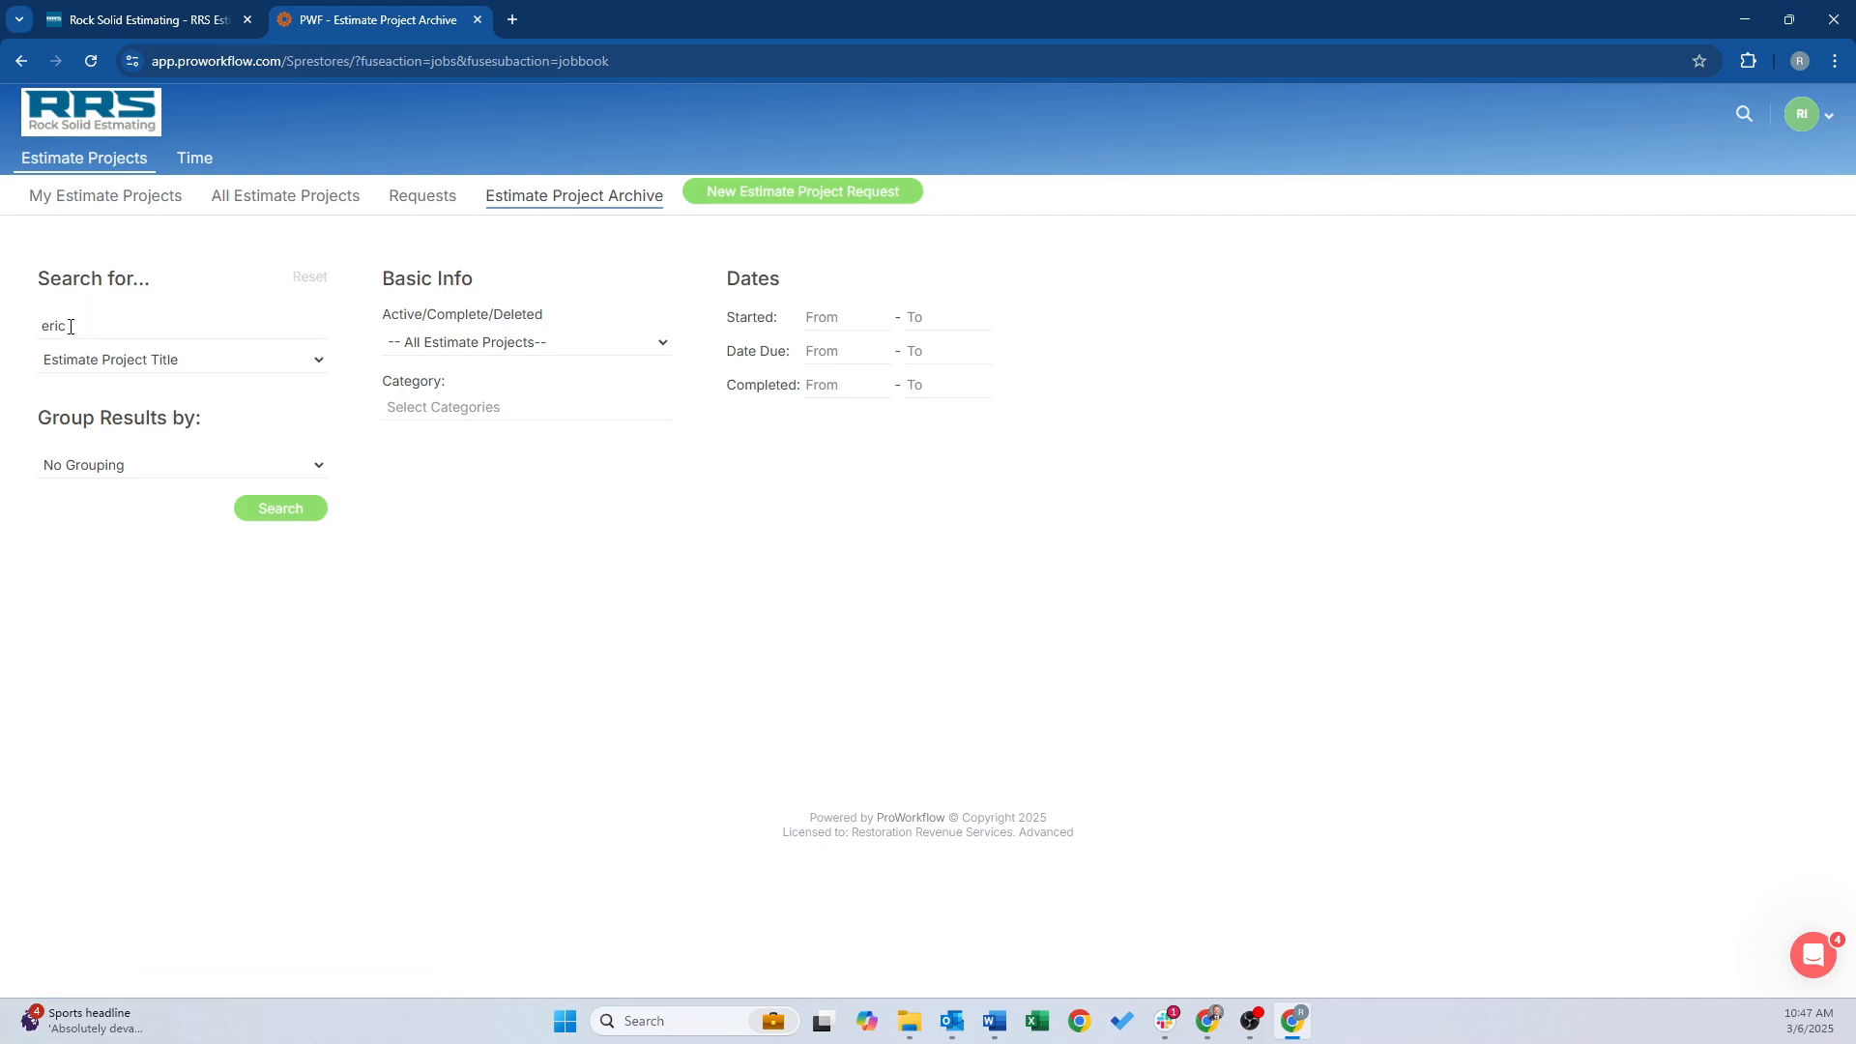
Search the archive by the estimator's name and open completed project 5838 from the results
{"action": "double_click", "coordinate": [78, 326]}
{"action": "type", "text": "Test"}
{"action": "key", "text": "BackSpace"}
{"action": "key", "text": "BackSpace"}
{"action": "key", "text": "BackSpace"}
{"action": "key", "text": "BackSpace"}
{"action": "key", "text": "BackSpace"}
{"action": "type", "text": "Ryan"}
{"action": "left_click", "coordinate": [280, 509]}
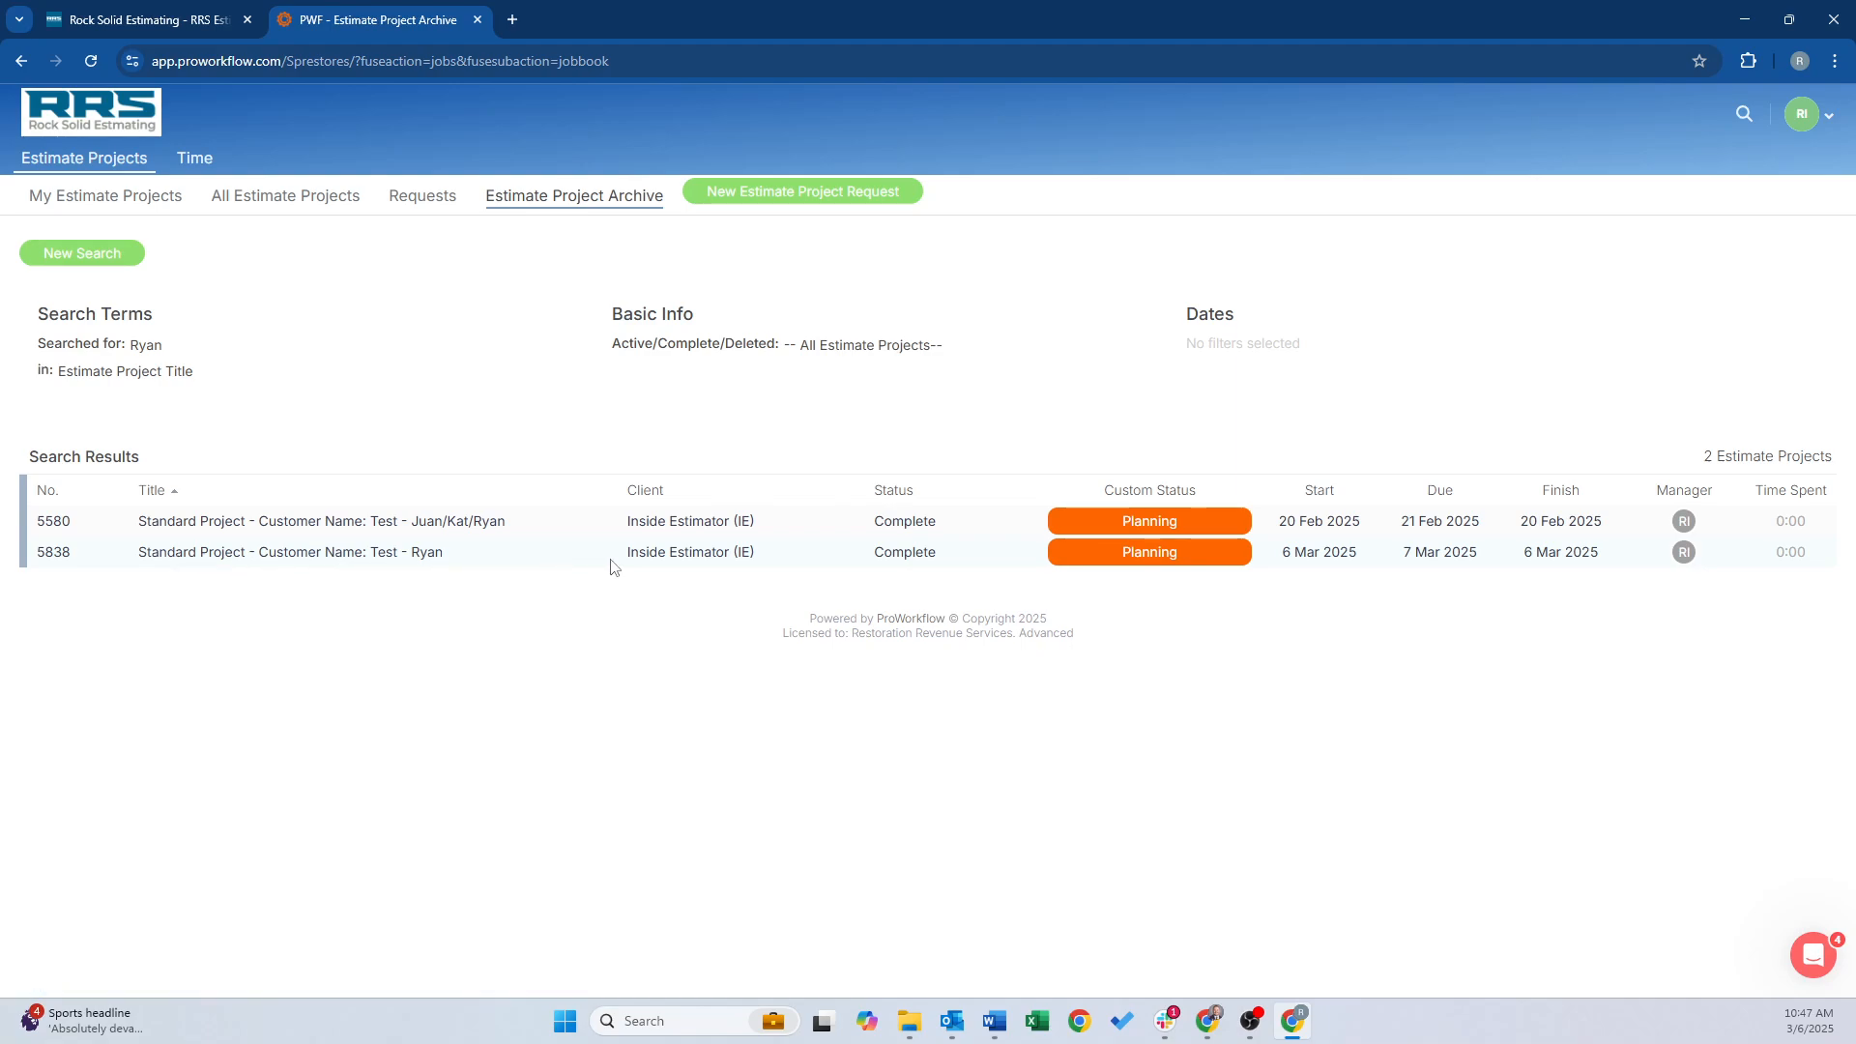
{"action": "left_click", "coordinate": [369, 555]}
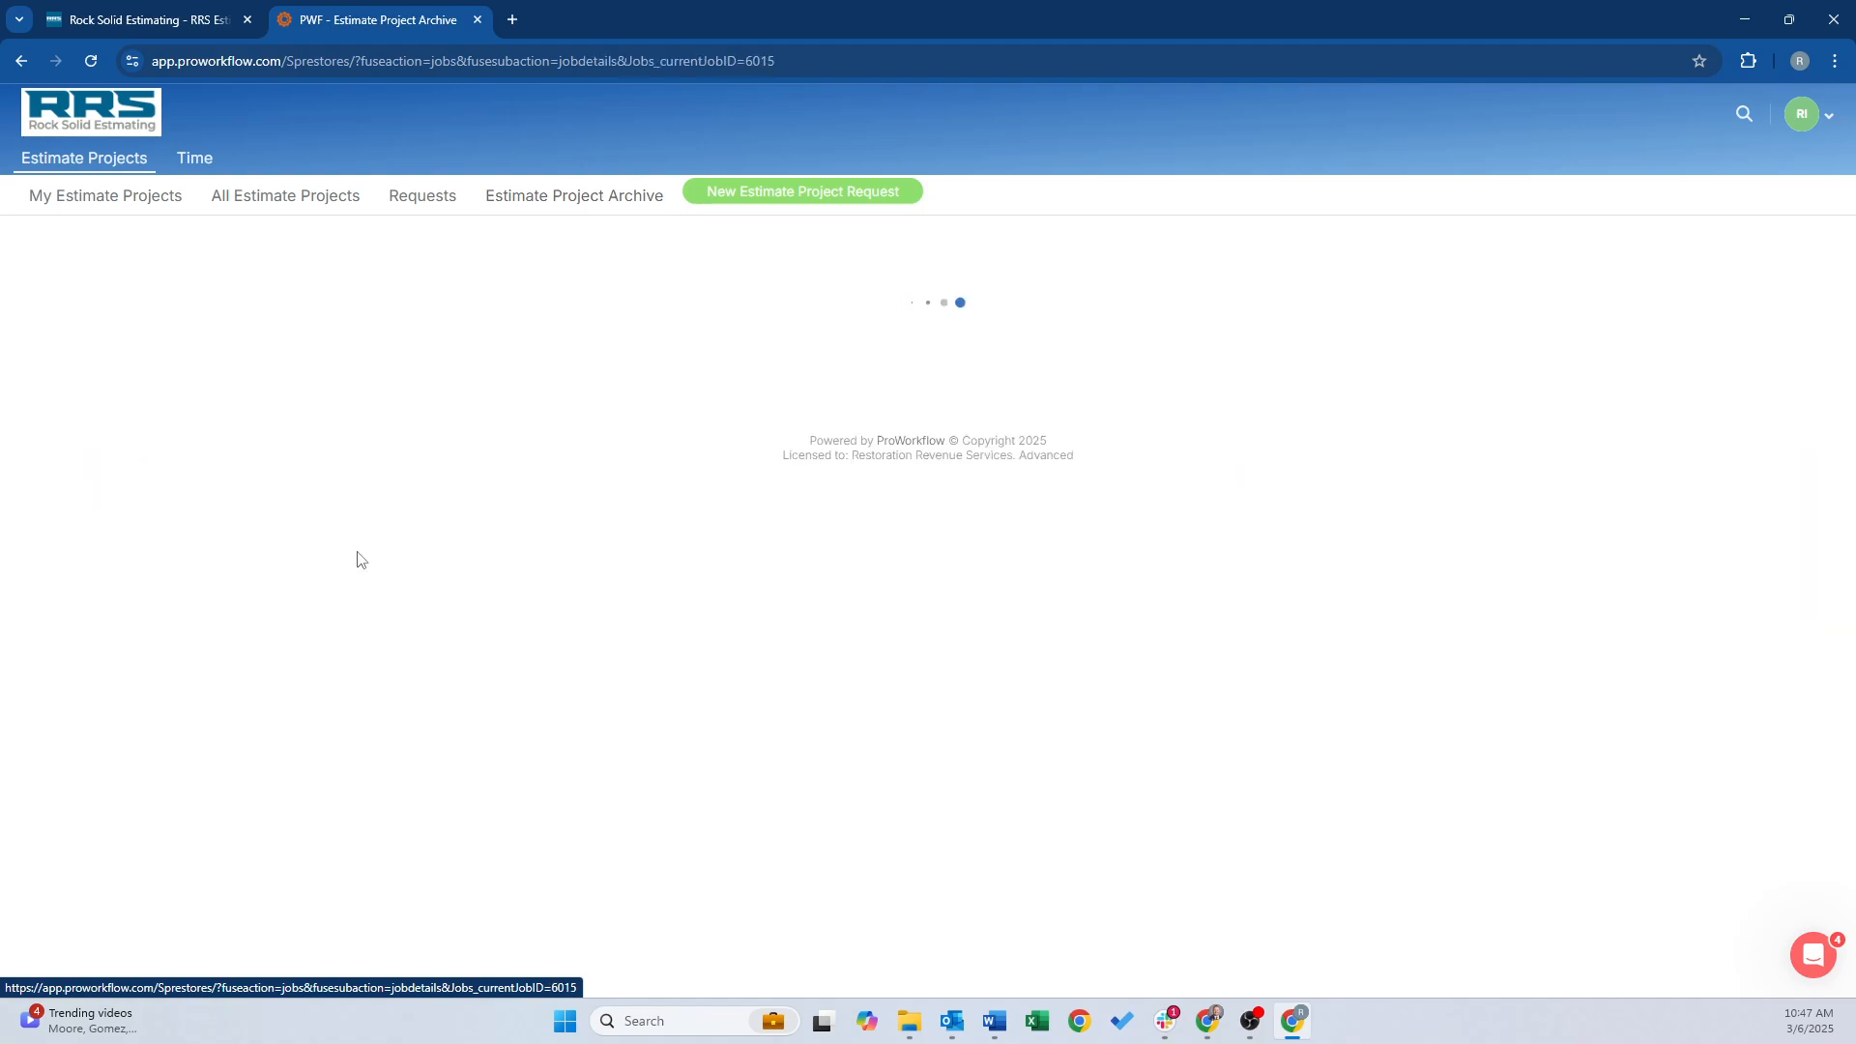
{"action": "scroll", "coordinate": [530, 494], "scroll_direction": "down", "scroll_amount": 10}
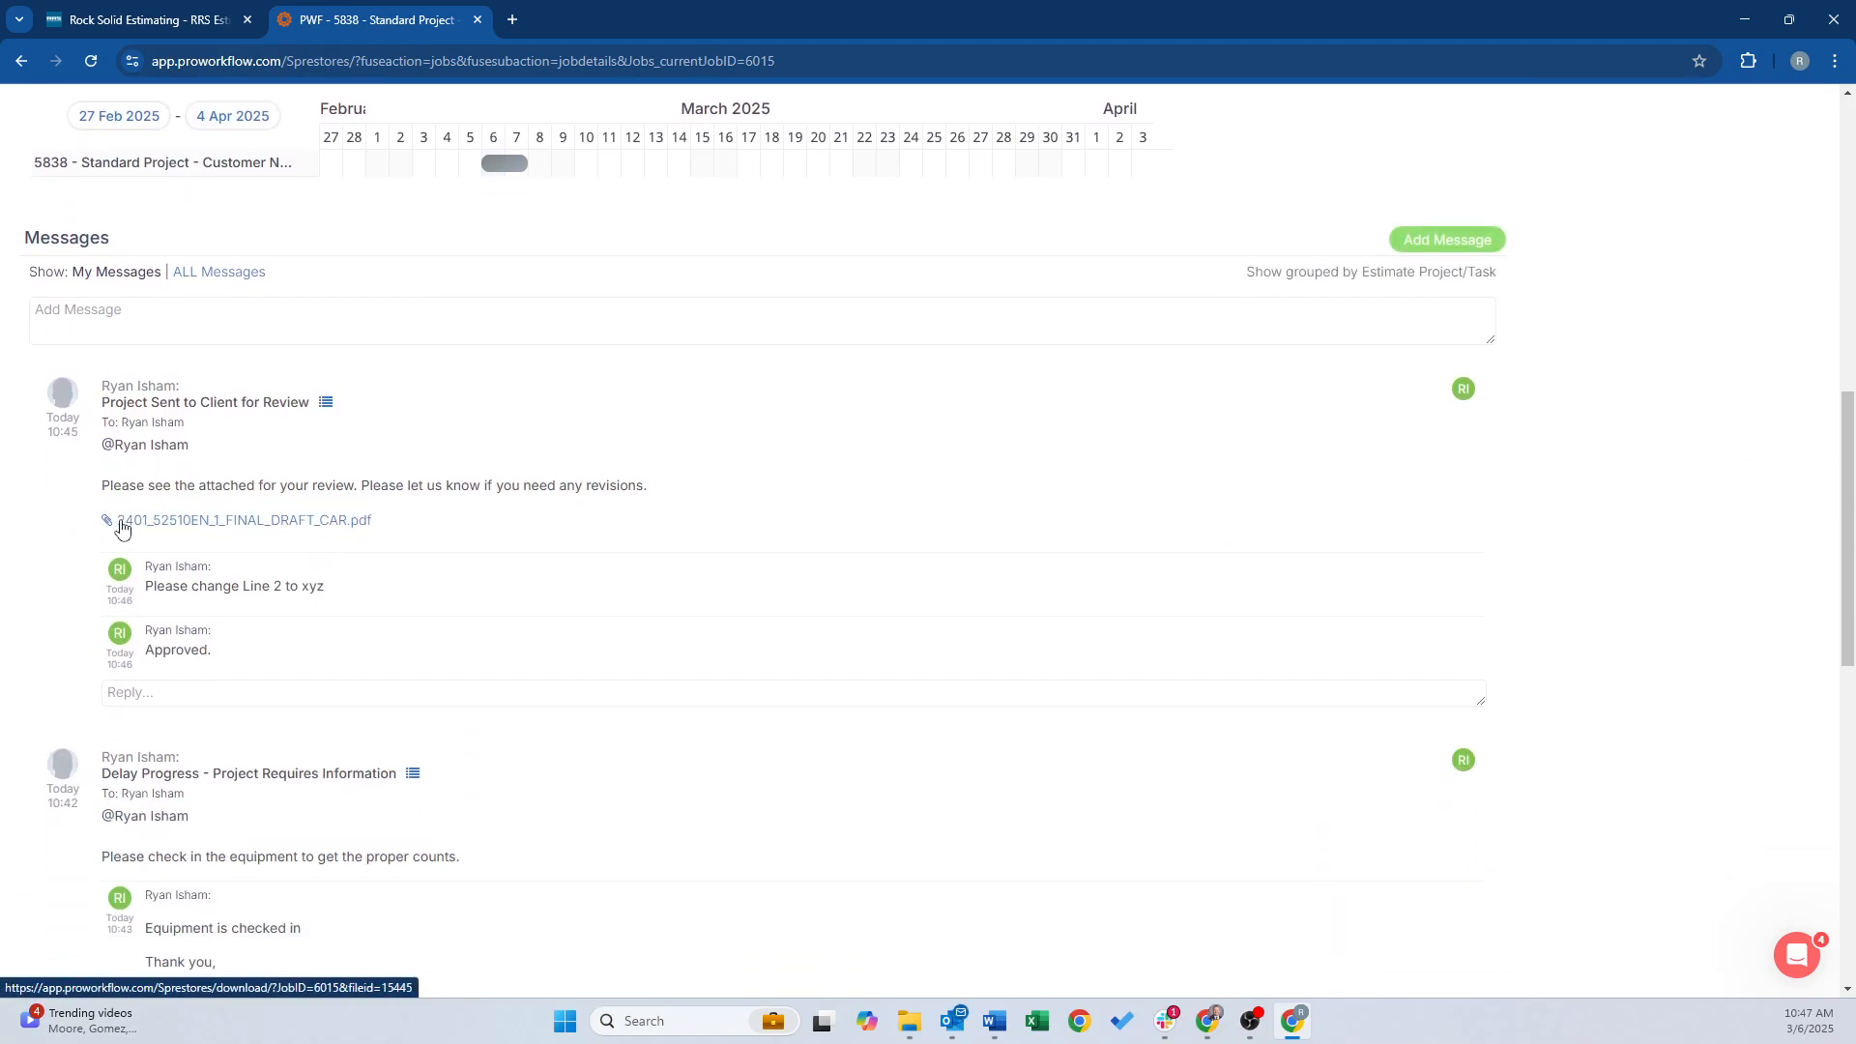
{"action": "scroll", "coordinate": [348, 549], "scroll_direction": "down", "scroll_amount": 1}
{"action": "scroll", "coordinate": [348, 549], "scroll_direction": "down", "scroll_amount": 10}
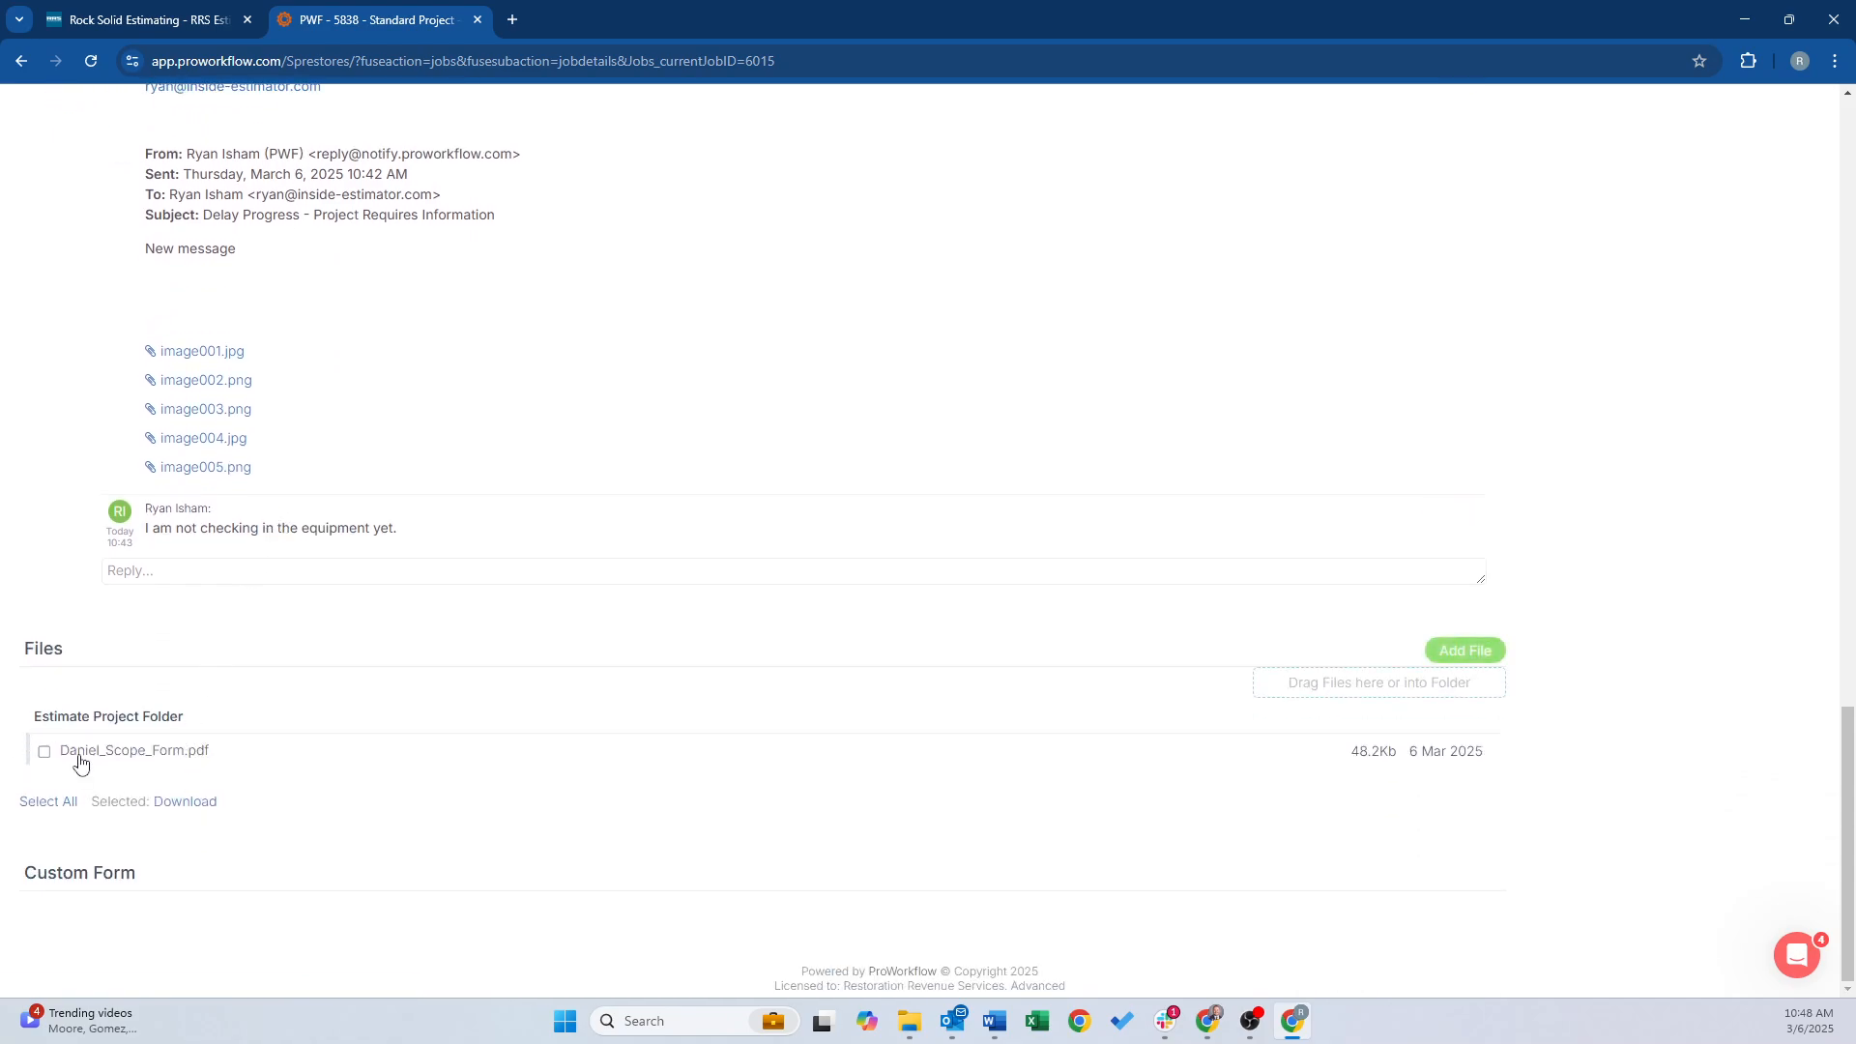
{"action": "scroll", "coordinate": [348, 734], "scroll_direction": "up", "scroll_amount": 9}
{"action": "scroll", "coordinate": [348, 725], "scroll_direction": "up", "scroll_amount": 6}
{"action": "scroll", "coordinate": [290, 677], "scroll_direction": "down", "scroll_amount": 5}
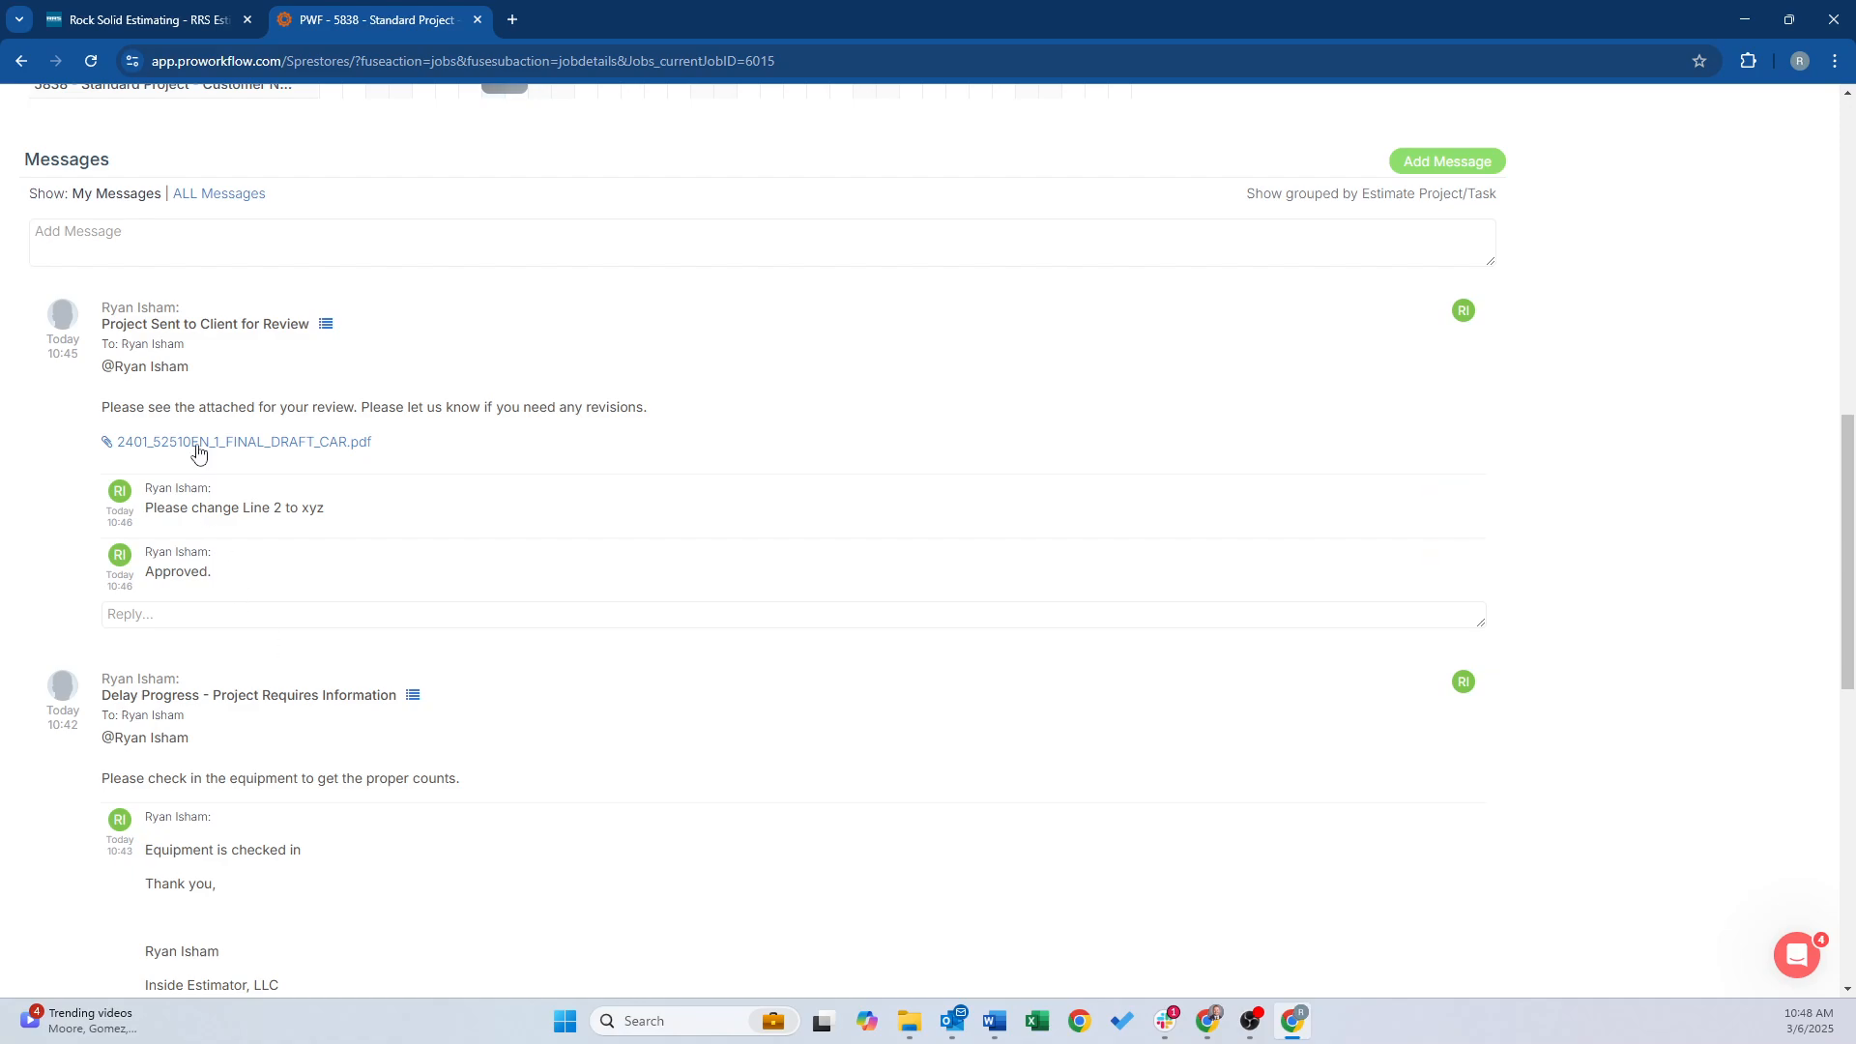
{"action": "scroll", "coordinate": [208, 677], "scroll_direction": "down", "scroll_amount": 4}
{"action": "scroll", "coordinate": [218, 737], "scroll_direction": "down", "scroll_amount": 4}
{"action": "scroll", "coordinate": [214, 730], "scroll_direction": "up", "scroll_amount": 16}
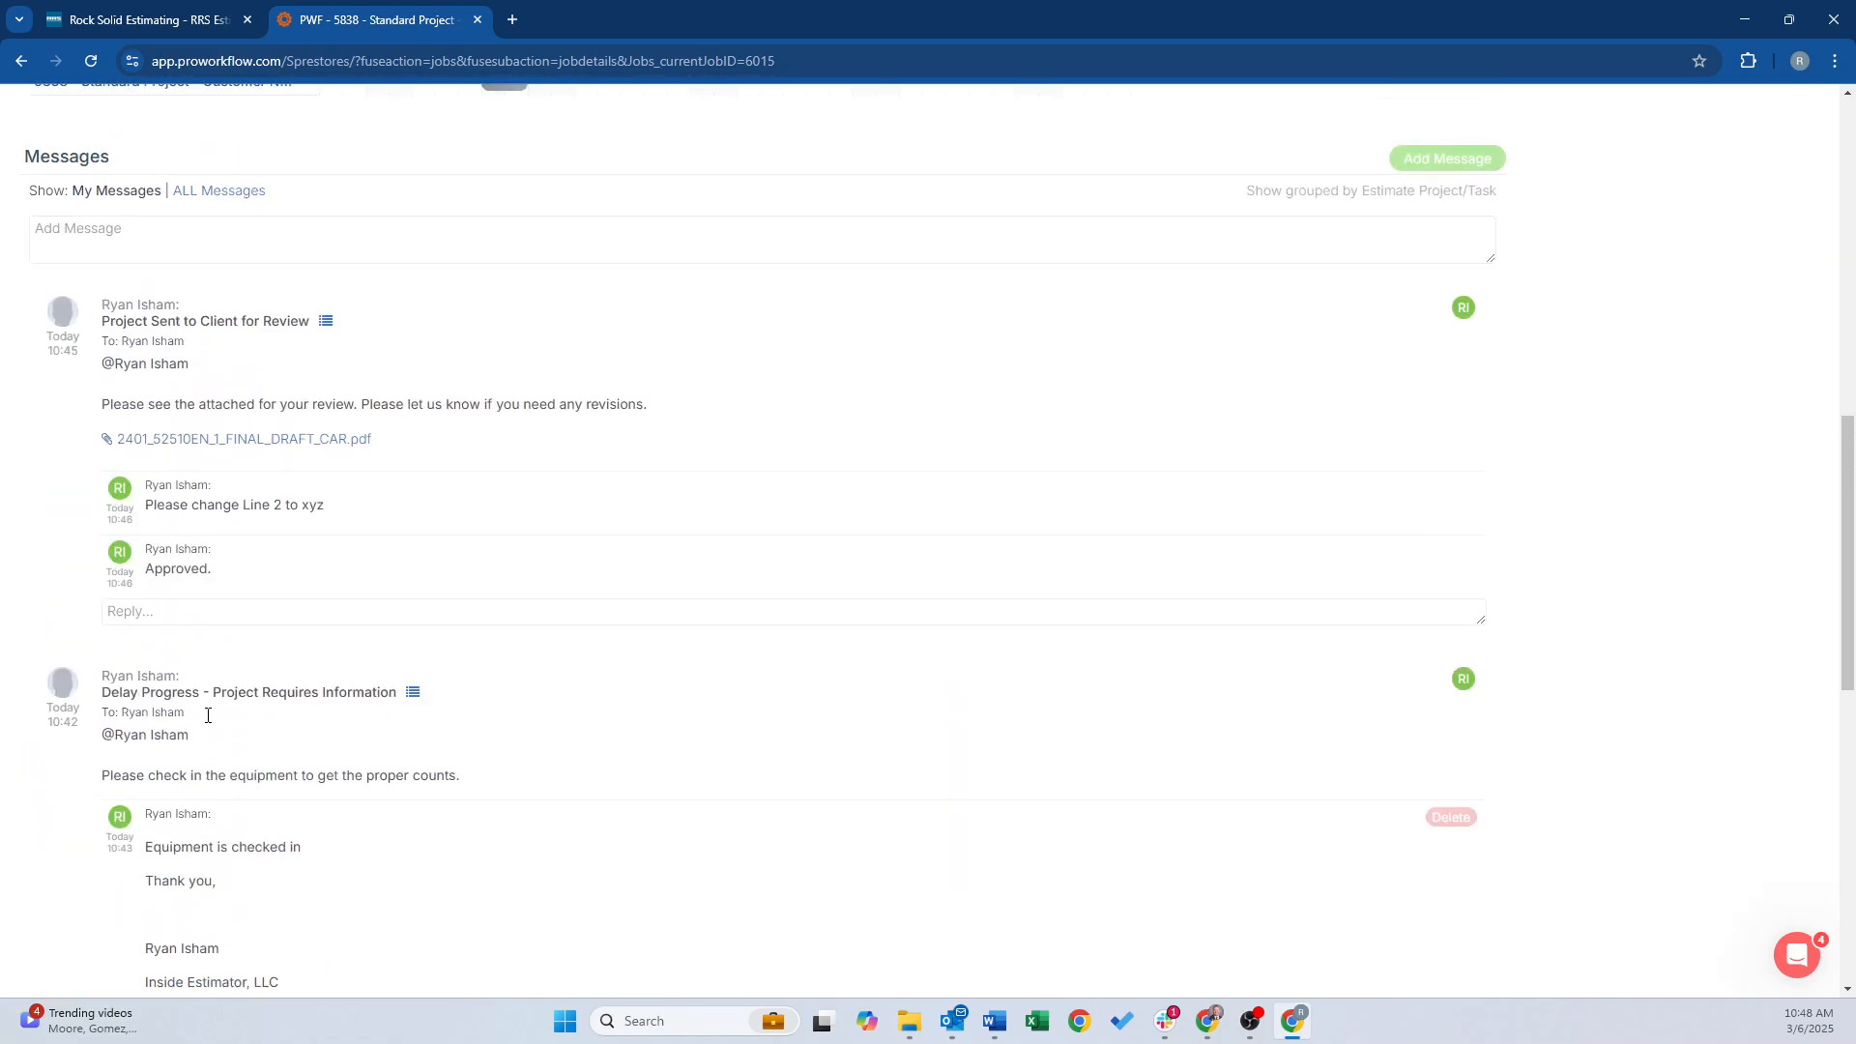
{"action": "scroll", "coordinate": [209, 694], "scroll_direction": "up", "scroll_amount": 1}
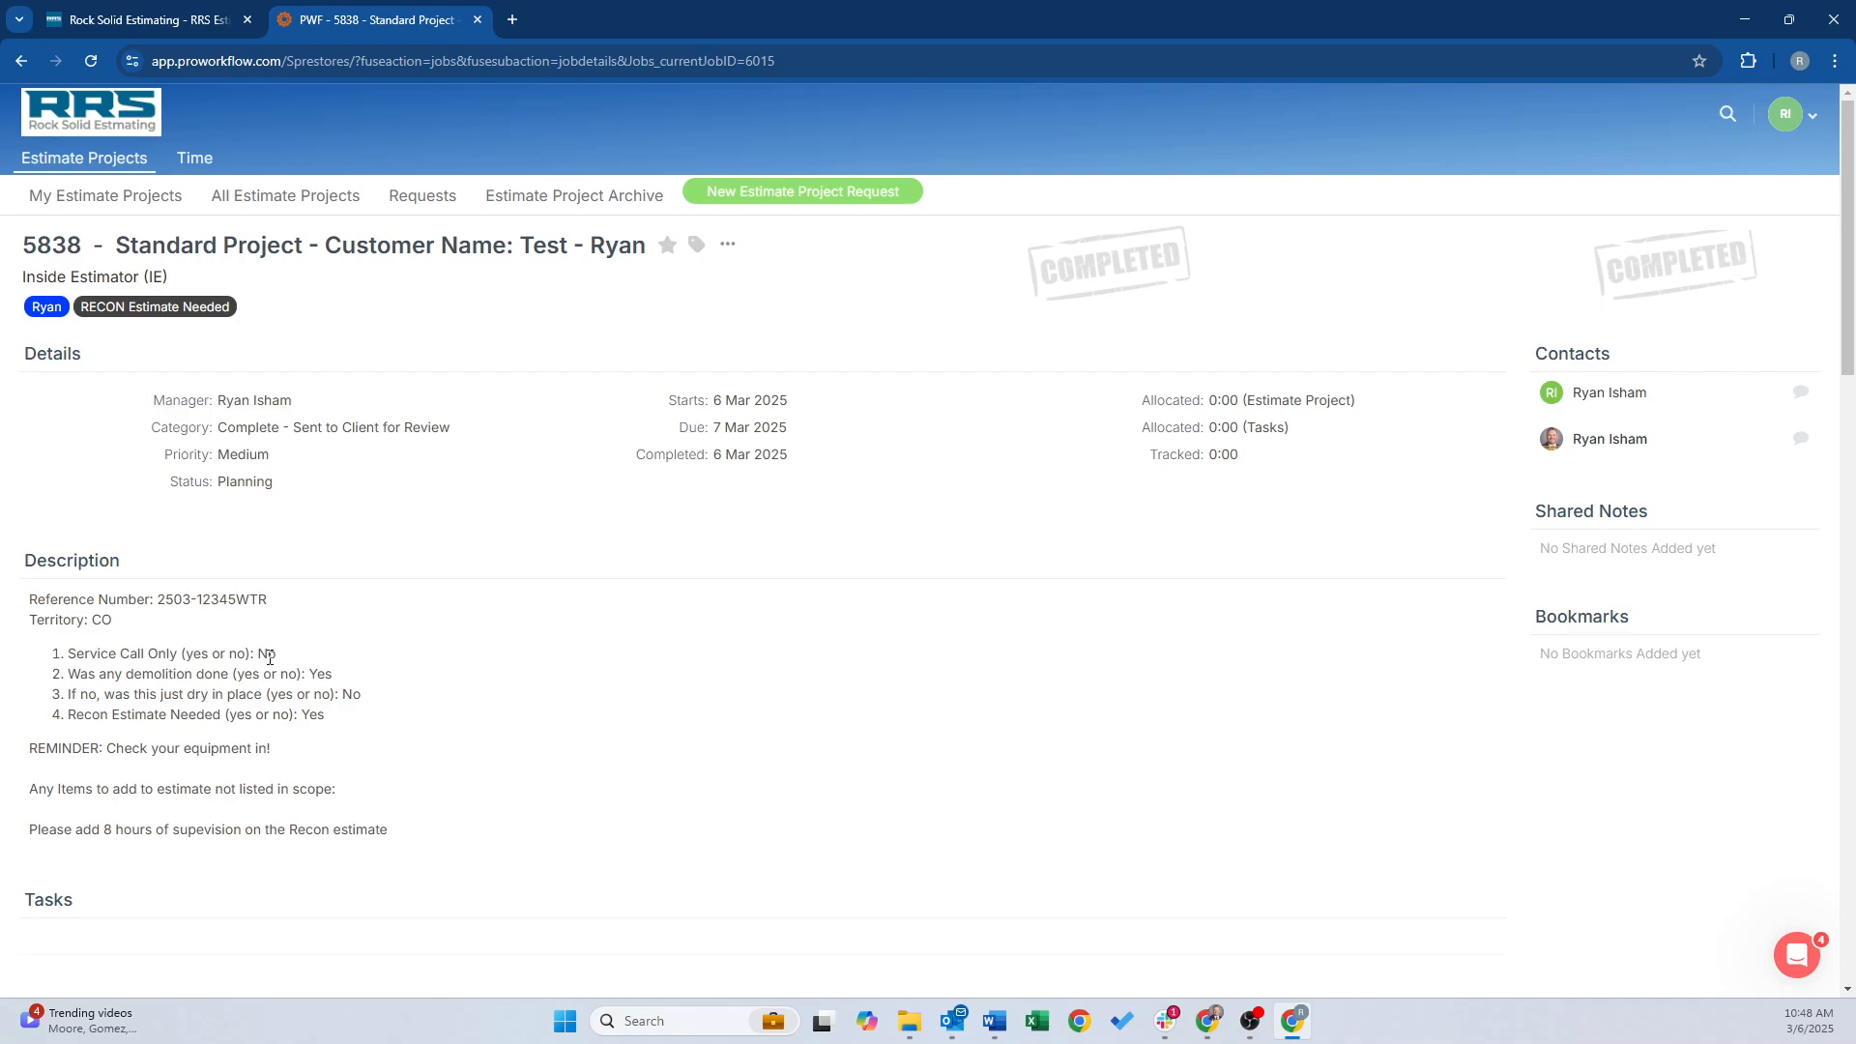
{"action": "left_click", "coordinate": [758, 193]}
{"action": "left_click", "coordinate": [897, 276]}
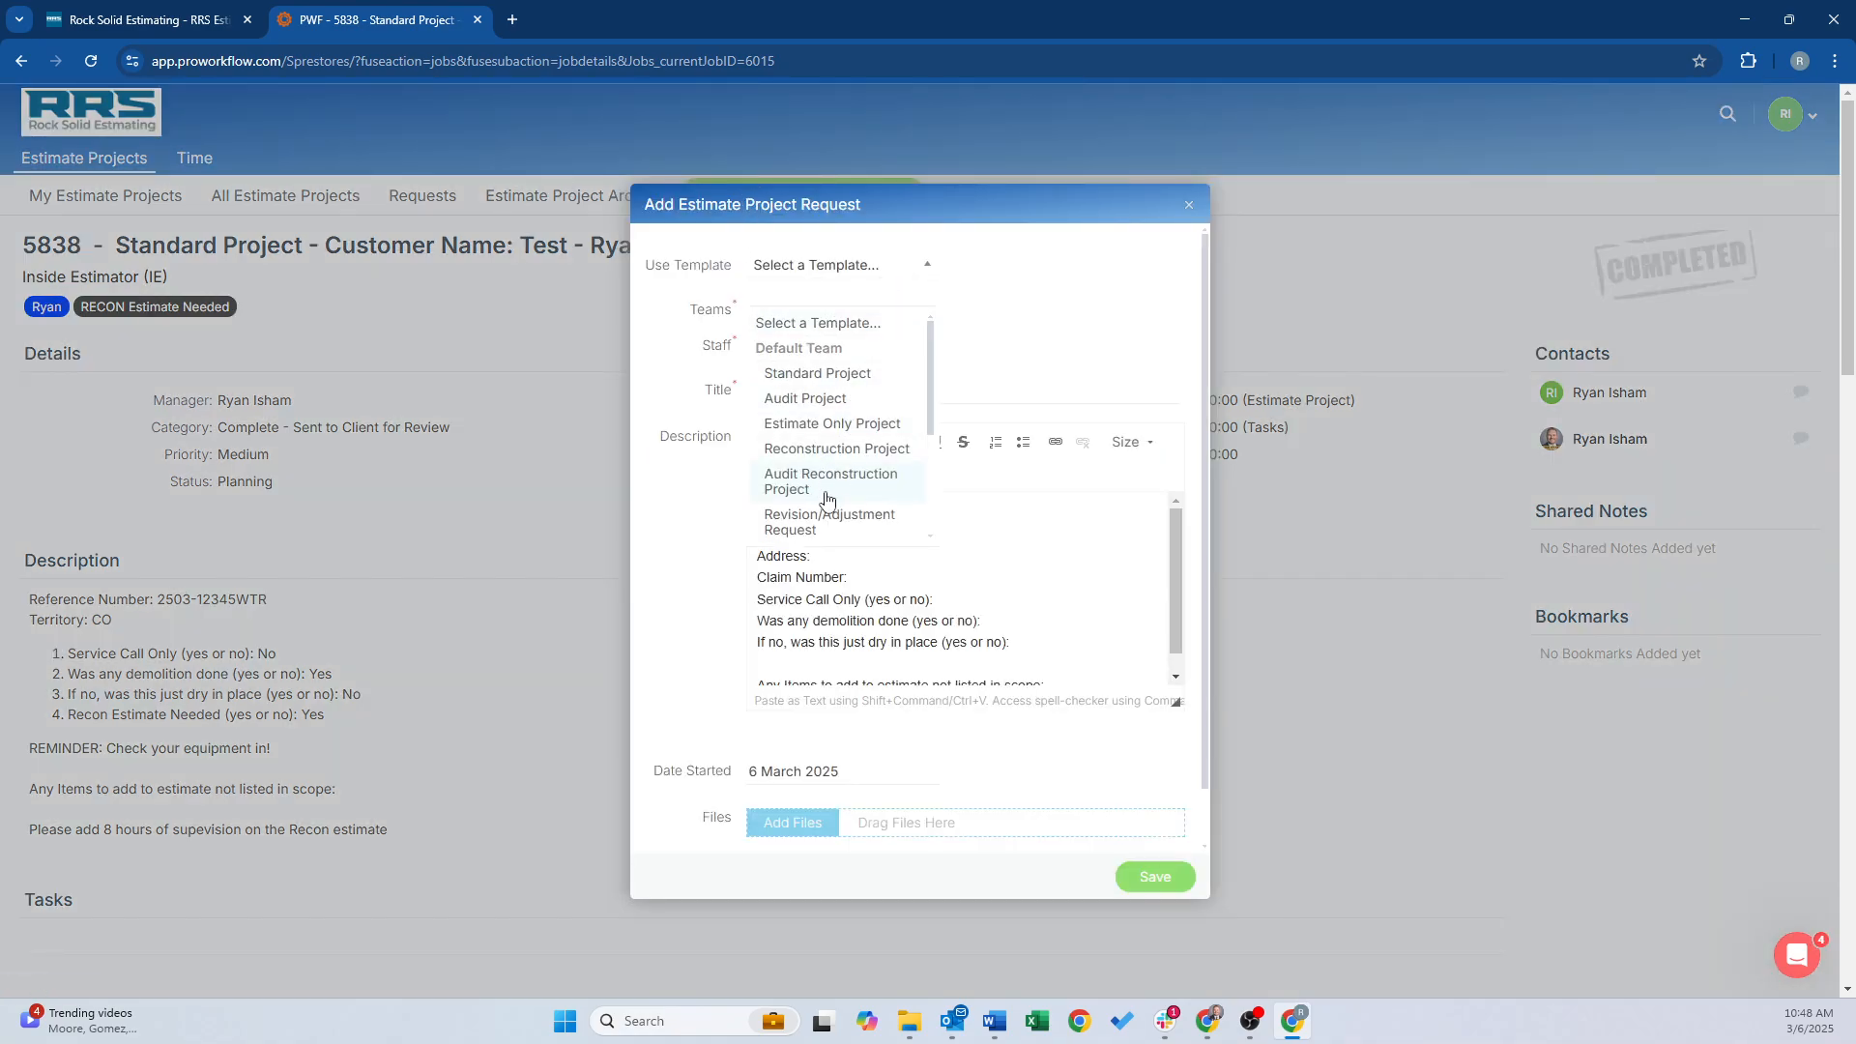
{"action": "left_click", "coordinate": [810, 522]}
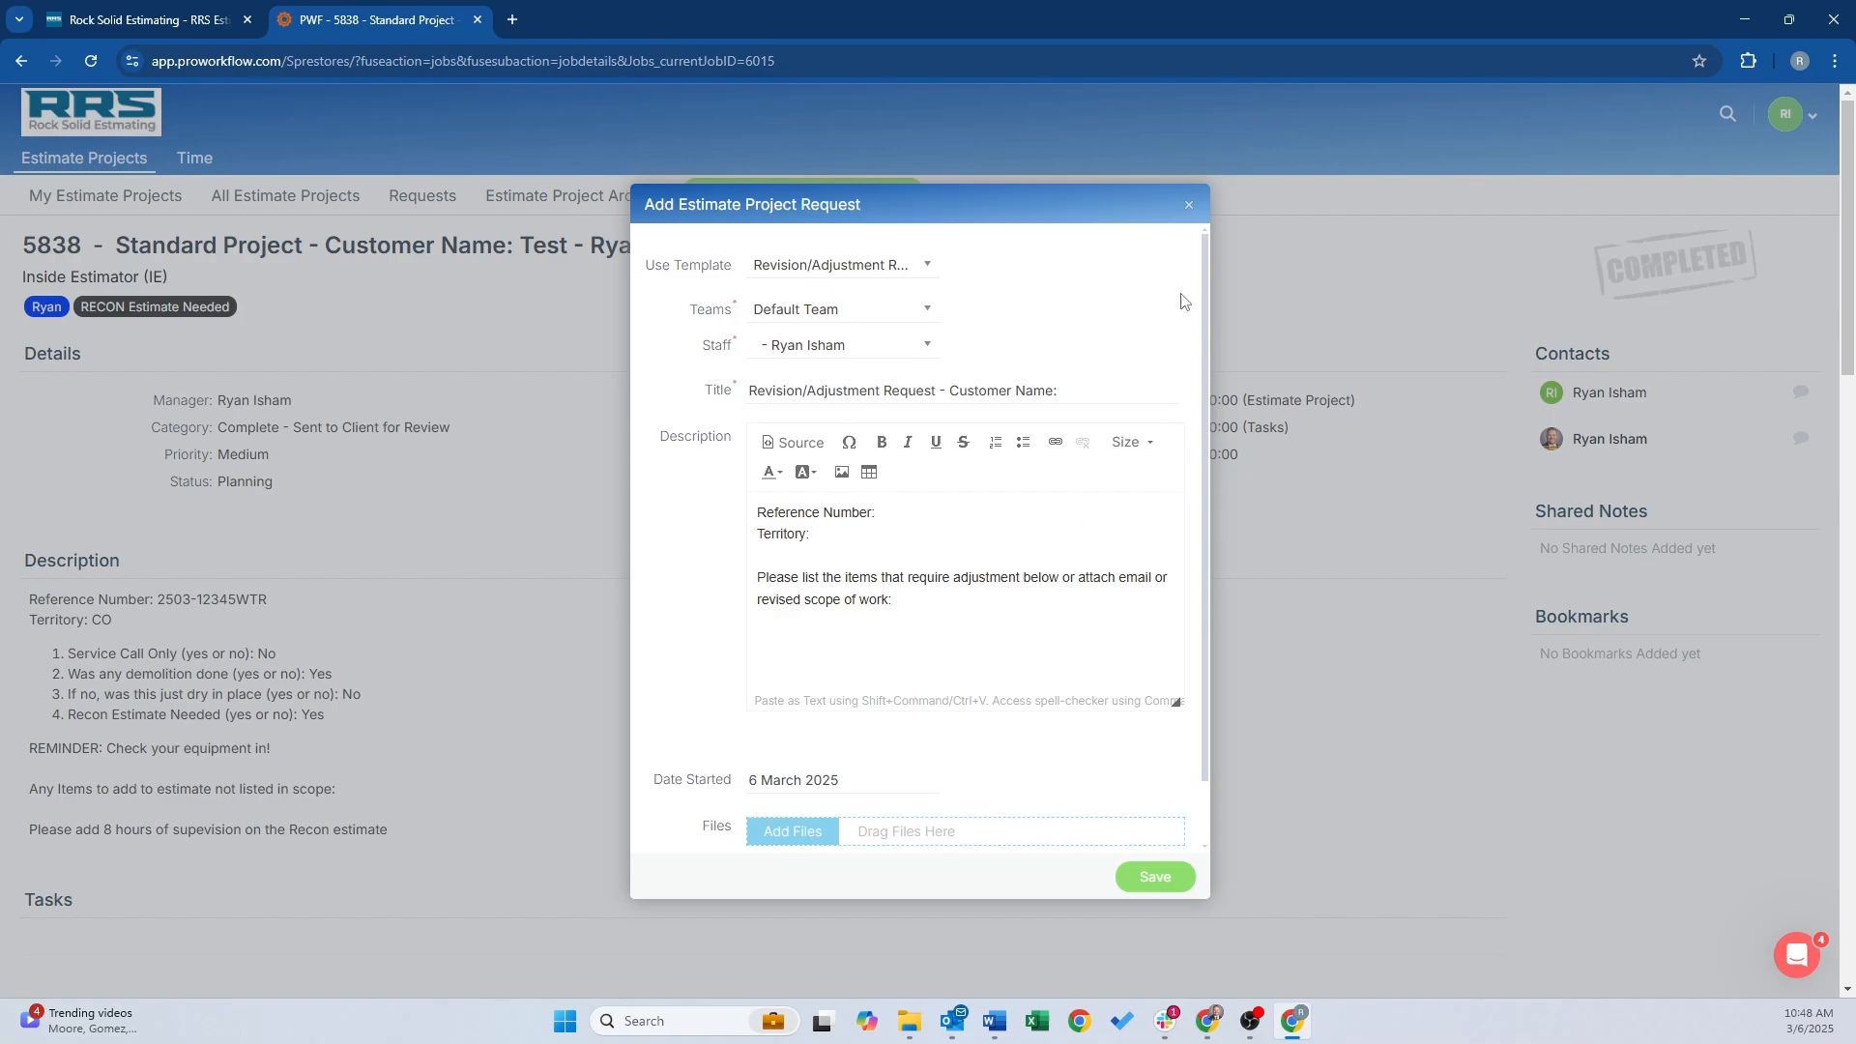
{"action": "left_click", "coordinate": [1189, 205]}
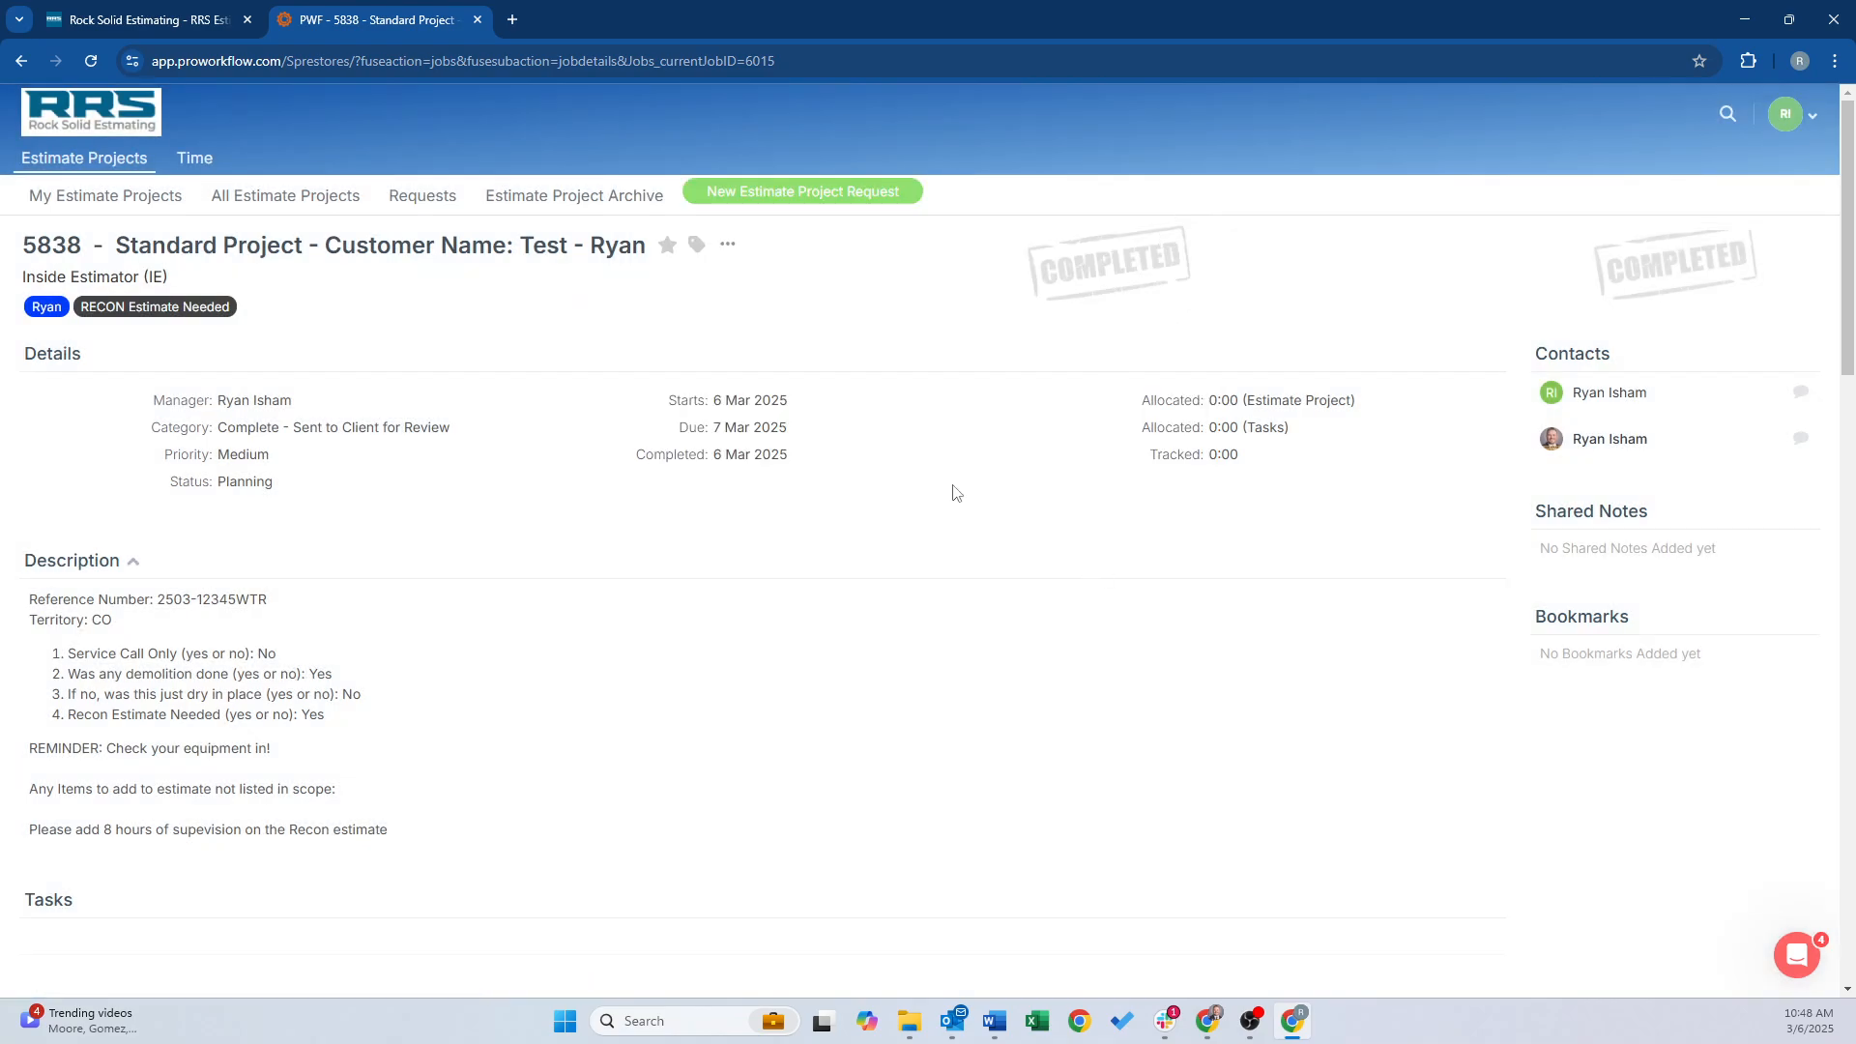